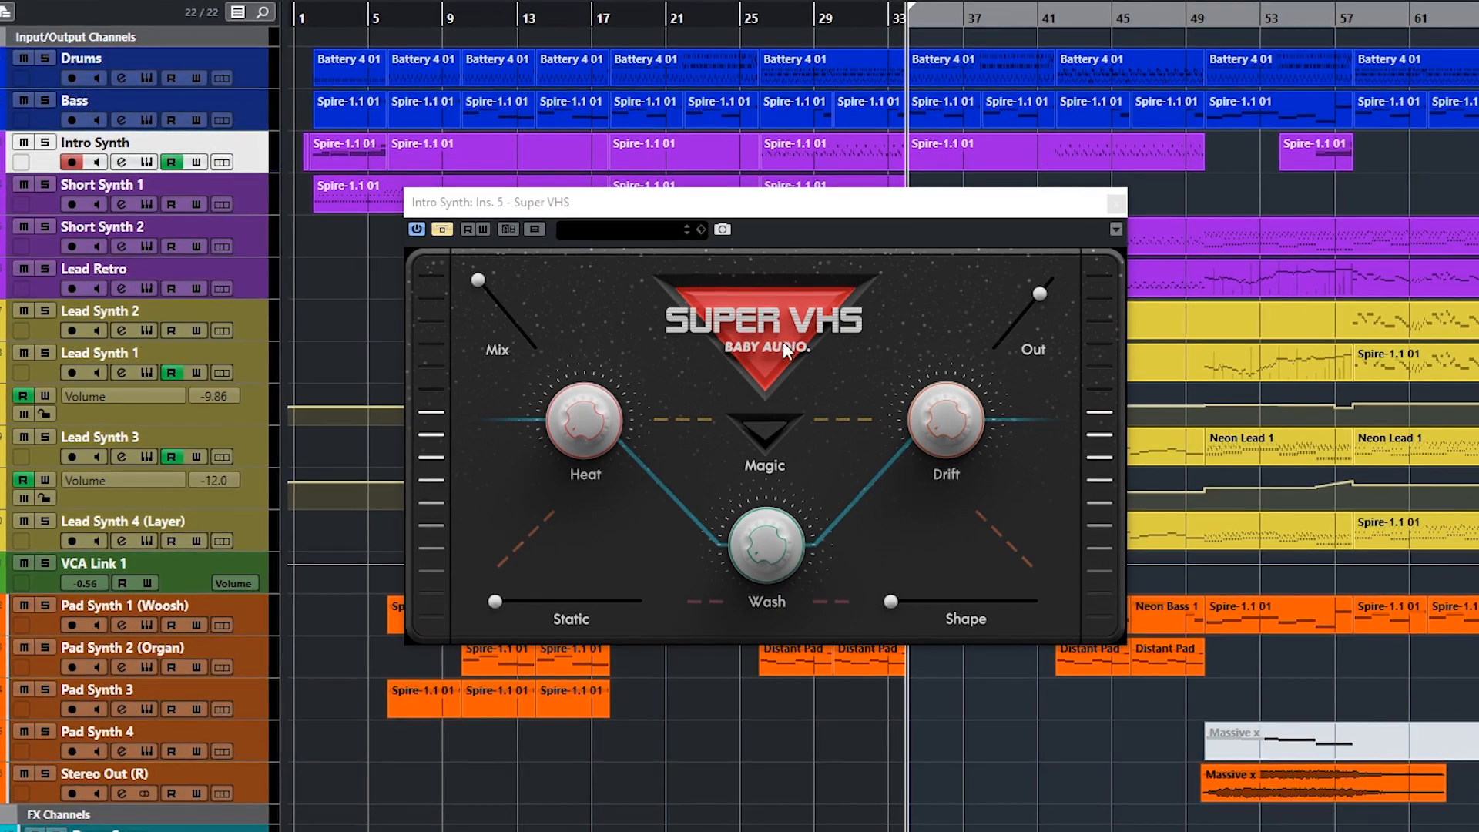
left_click_drag(476, 282, 507, 283)
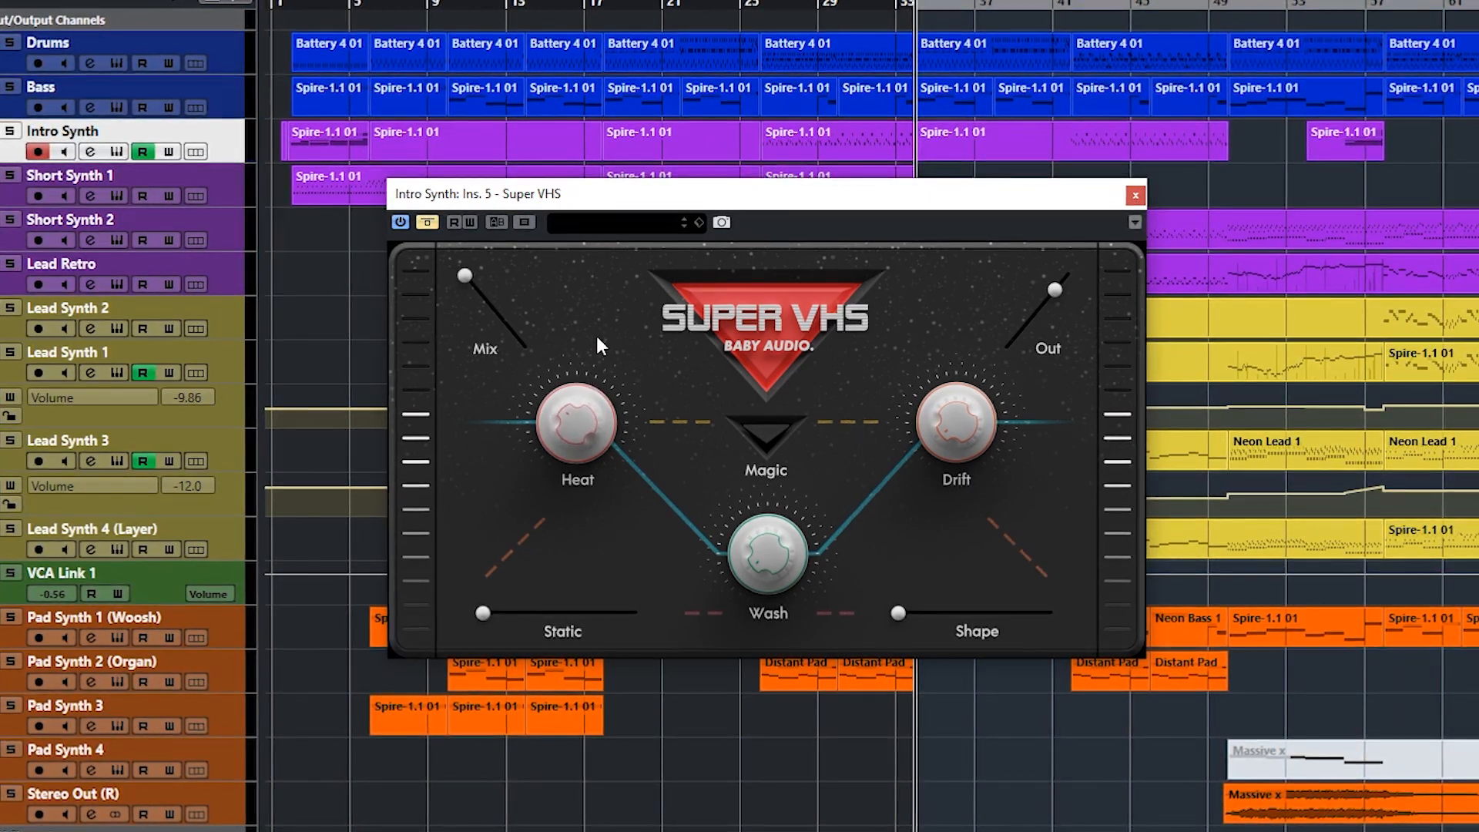
left_click(764, 560)
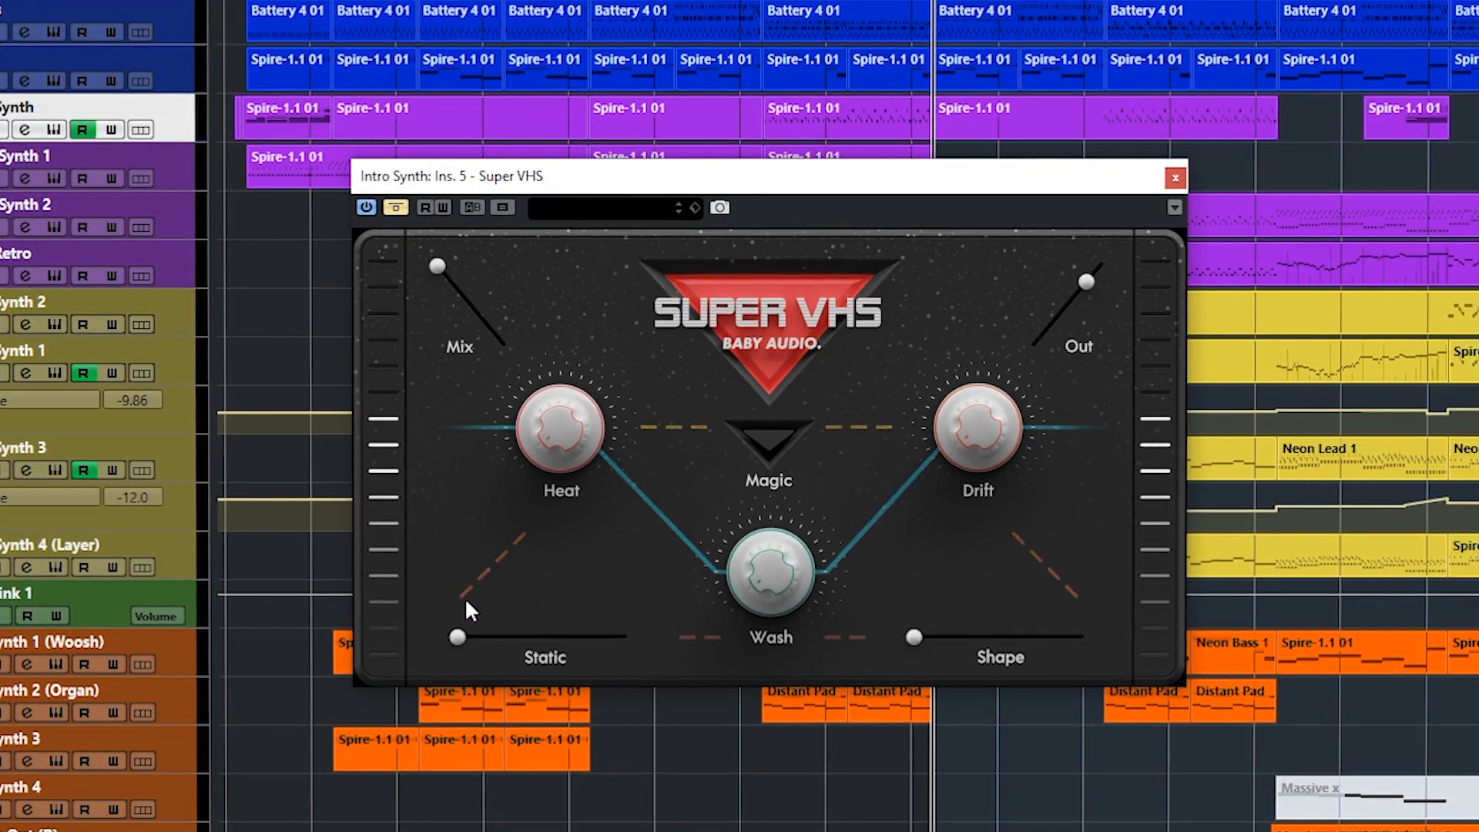
left_click_drag(522, 636, 447, 641)
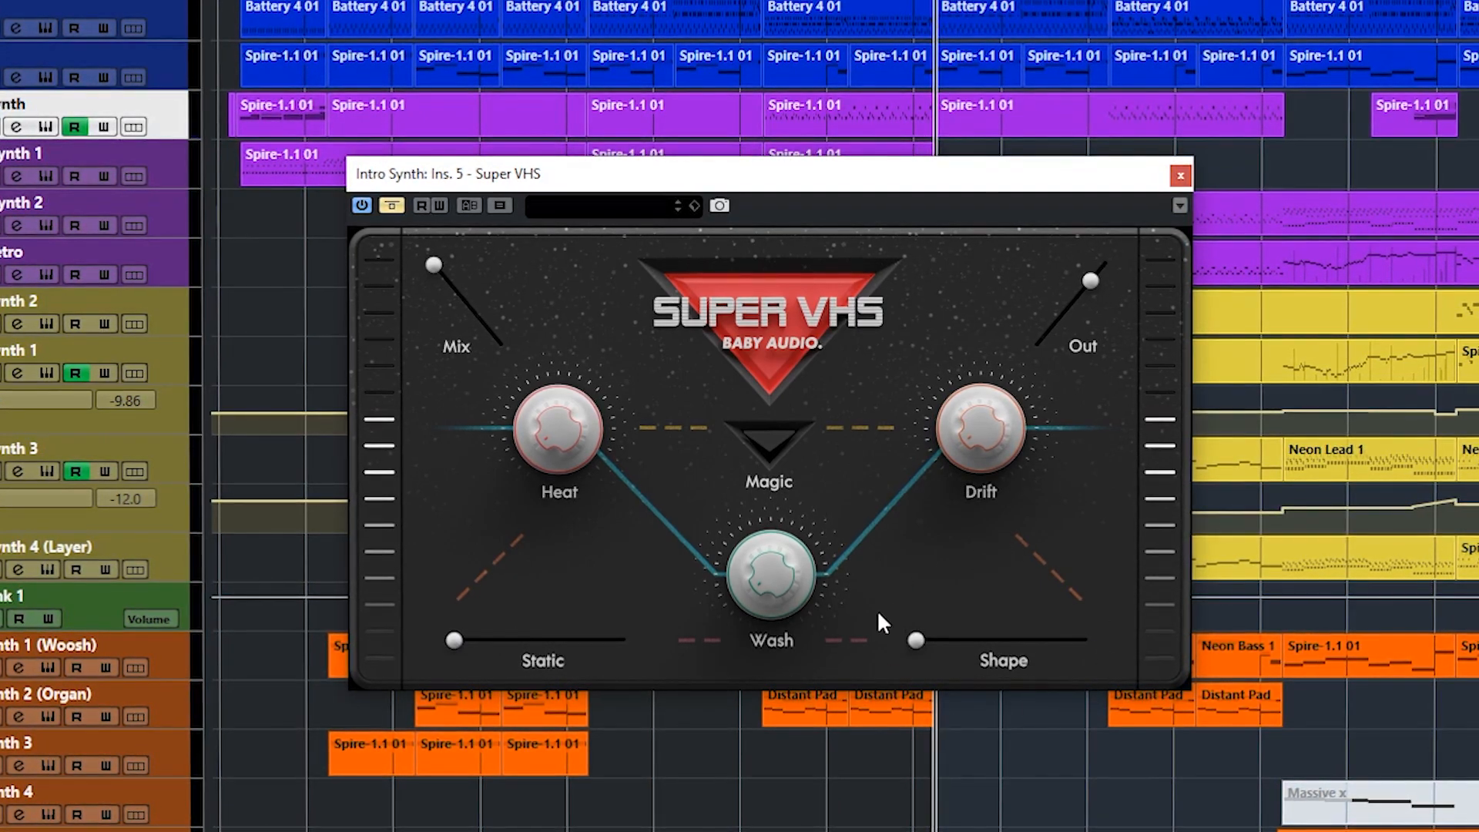
left_click_drag(1002, 641, 875, 657)
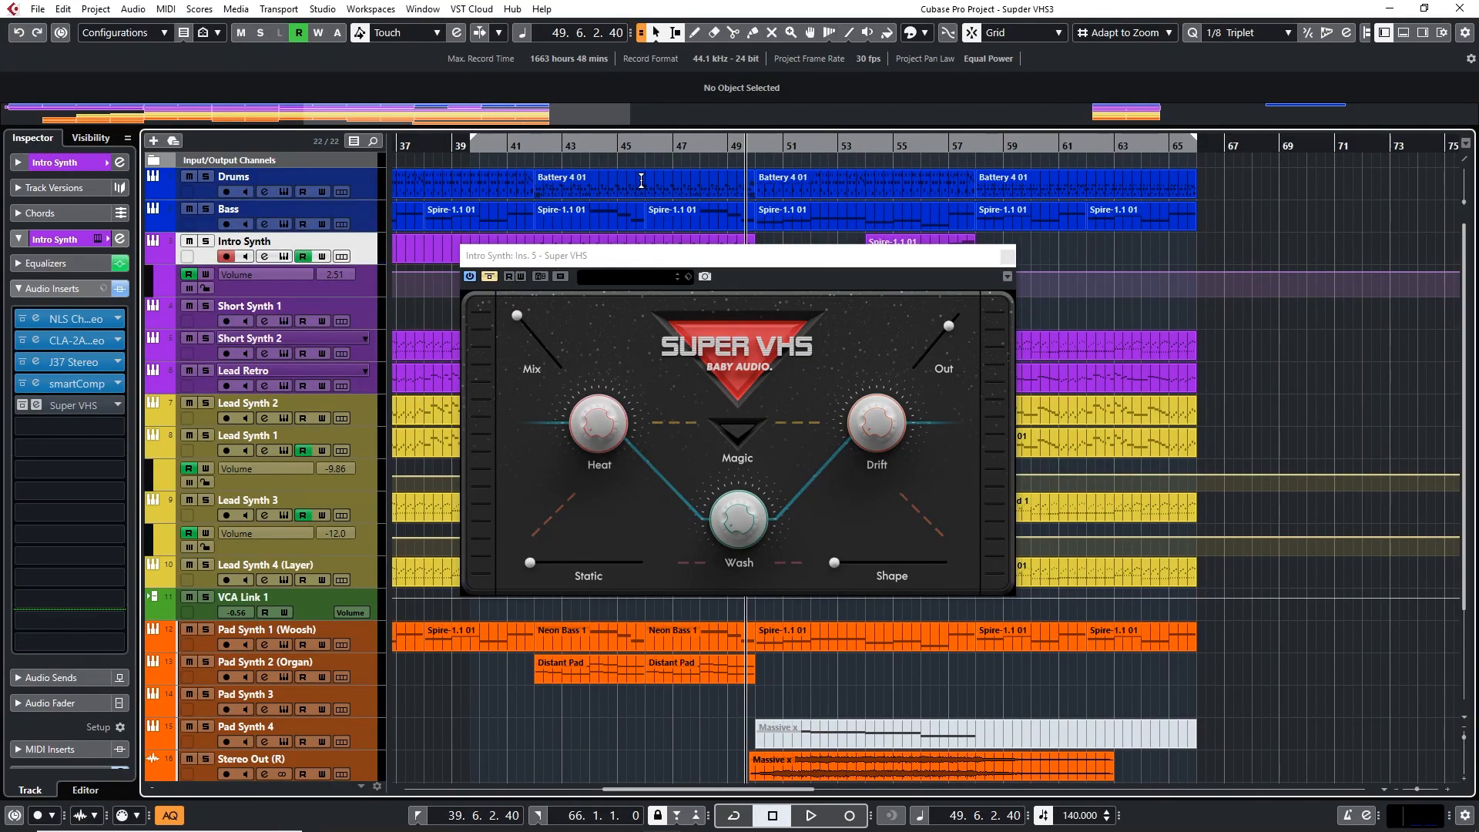
Step: Set the cycle range from bar 50 to bar 66 and turn on cycle playback
scroll(640, 181, "down", 1)
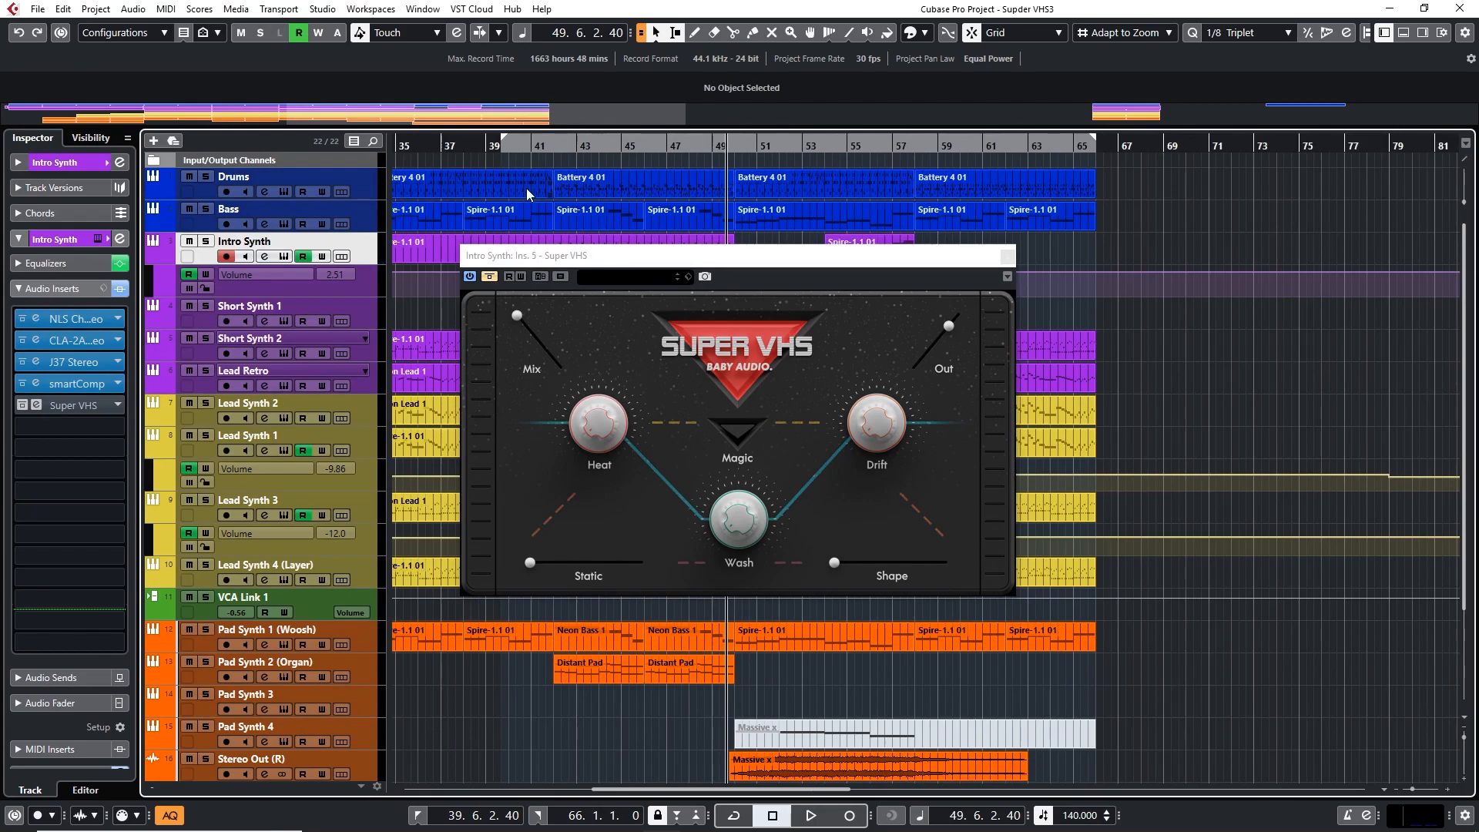
left_click_drag(524, 188, 657, 191)
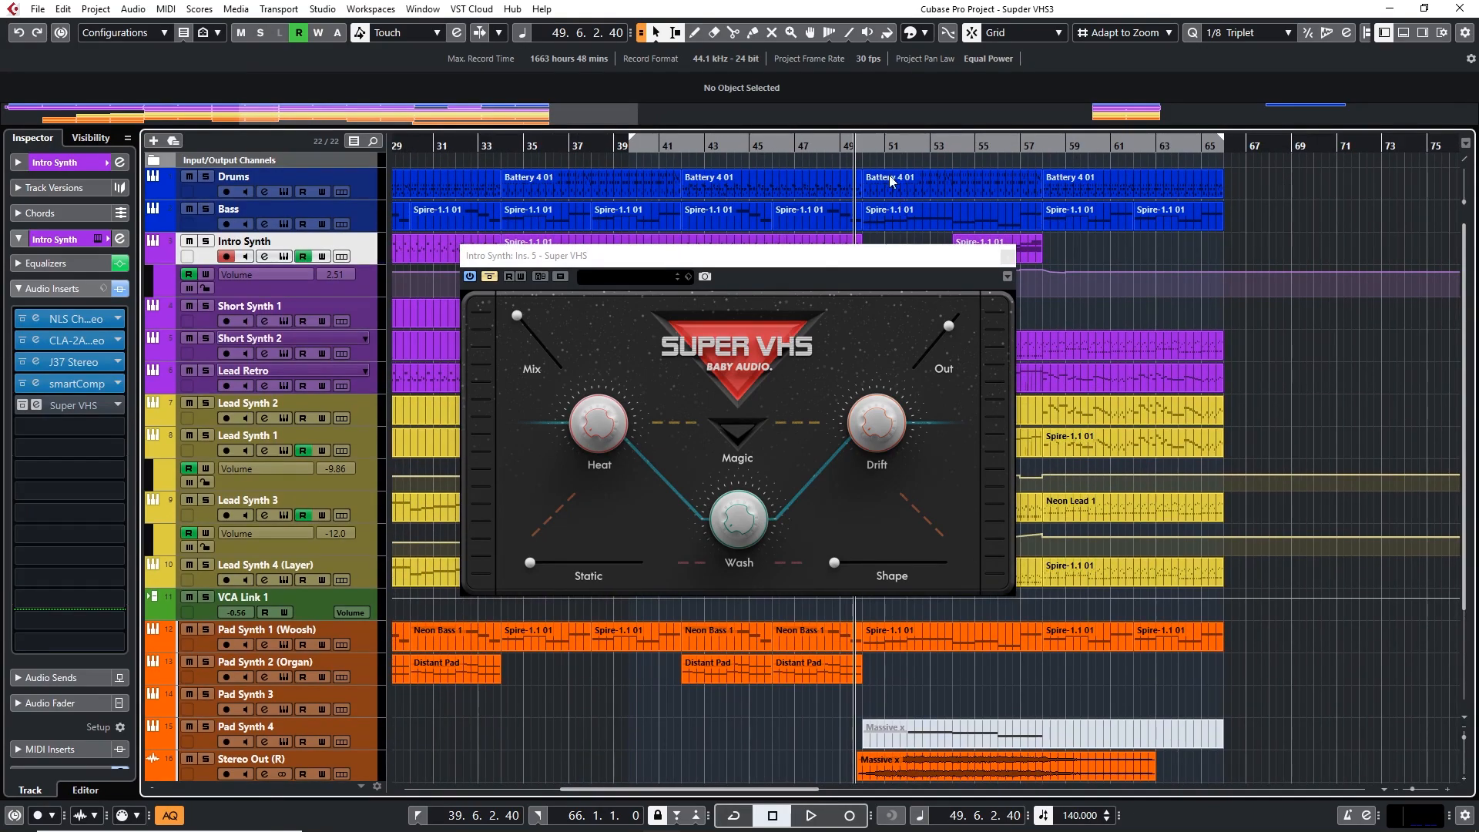
left_click(863, 148, "ctrl")
left_click(1074, 141)
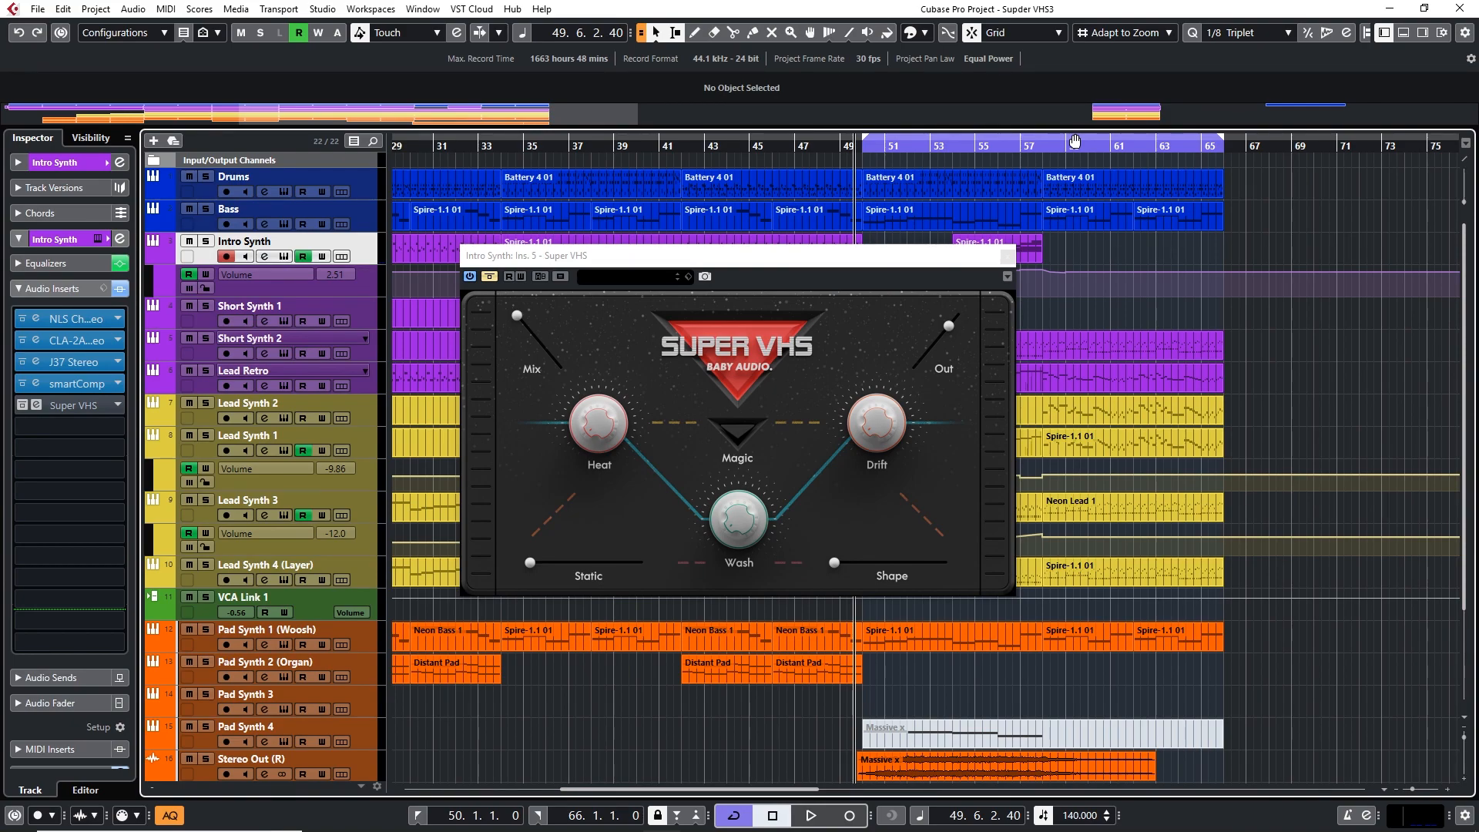
Step: Close the Intro Synth's Super VHS window and start playing the cycled section
left_click_drag(965, 263, 796, 301)
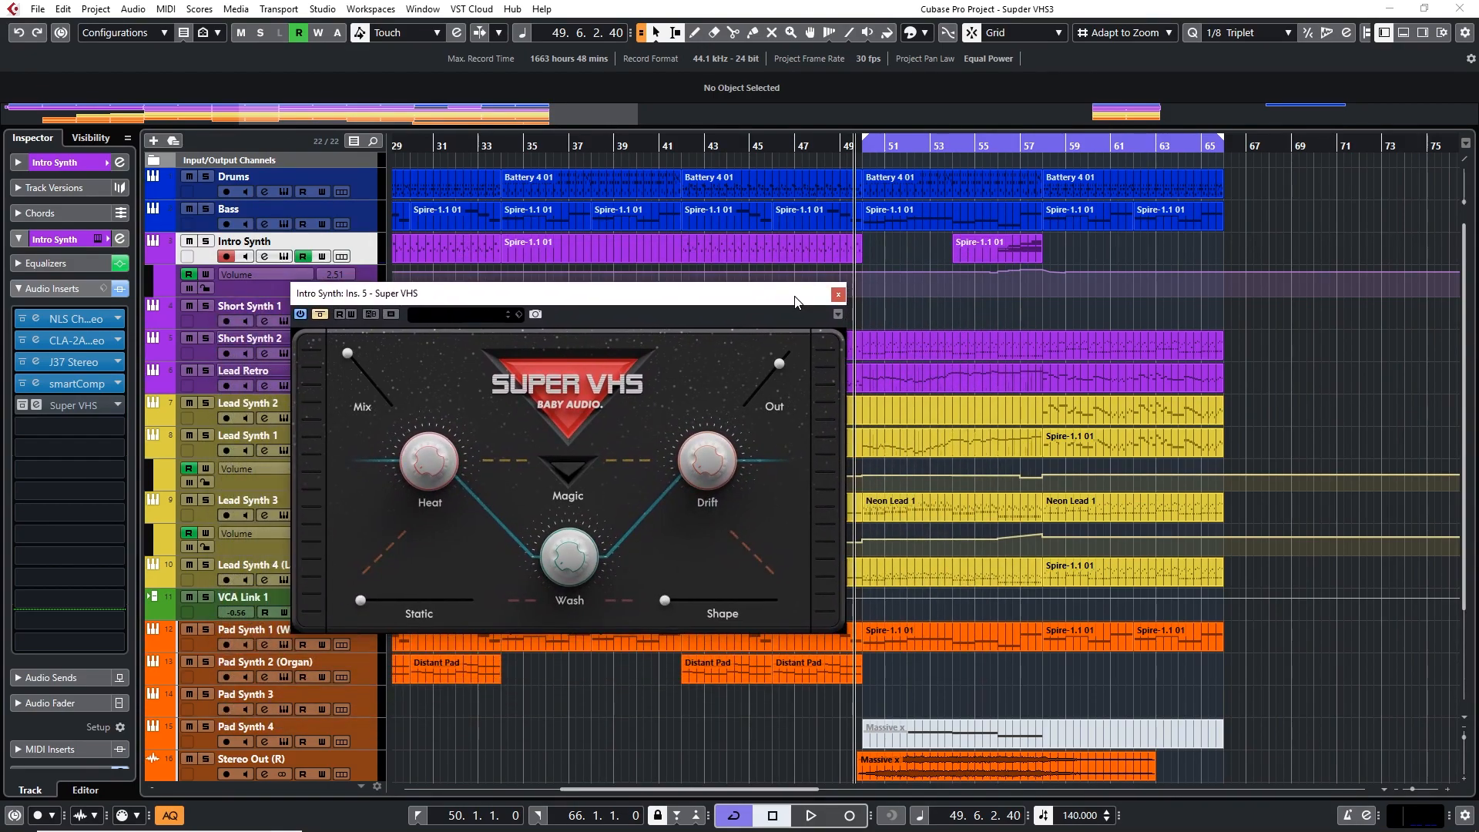
left_click(838, 296)
key("space")
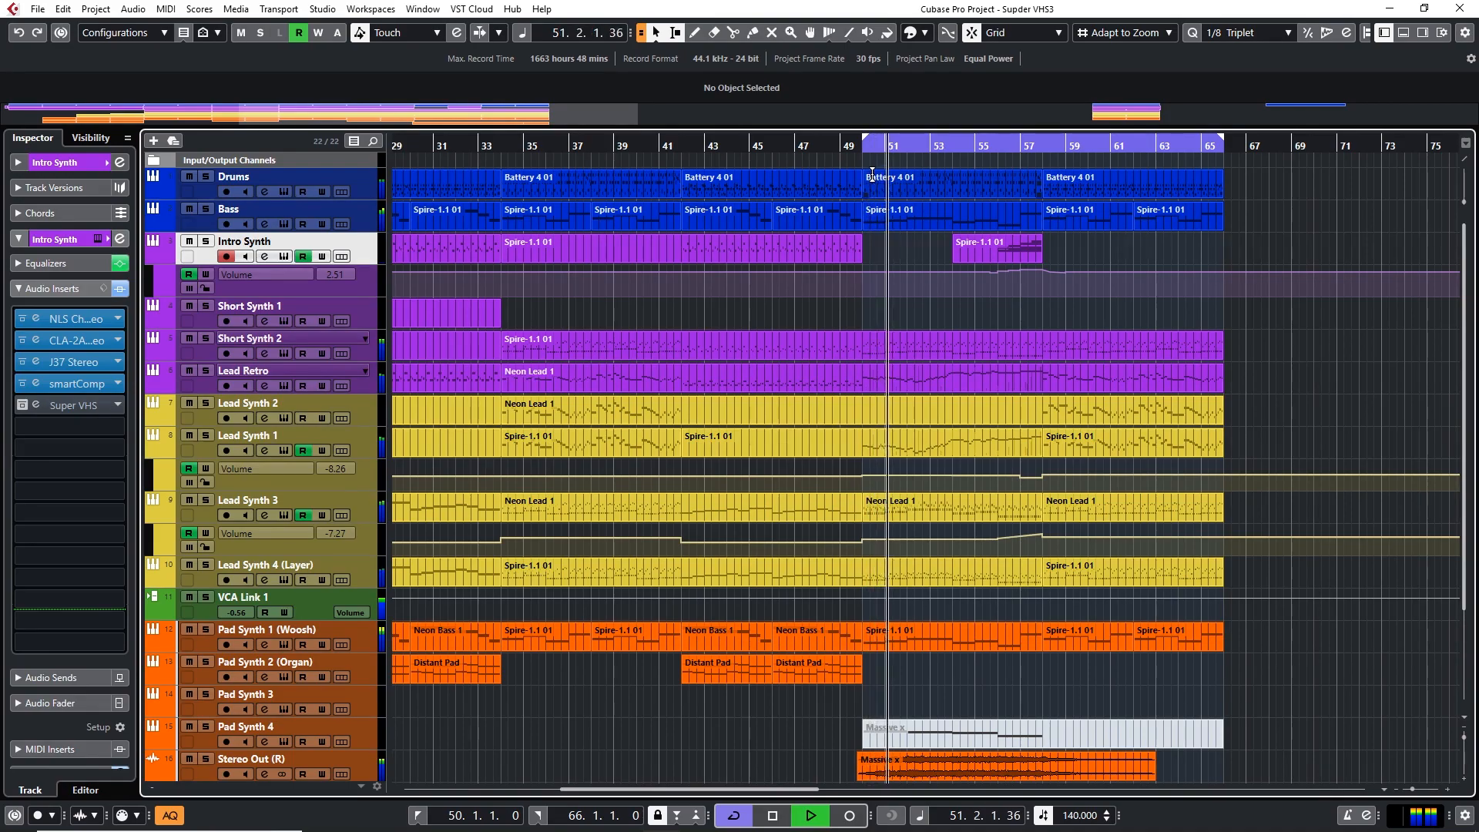
Step: Examine the mixer's inserts and levels and the arrangement around the cycle while it plays, and stop playback
key("F3")
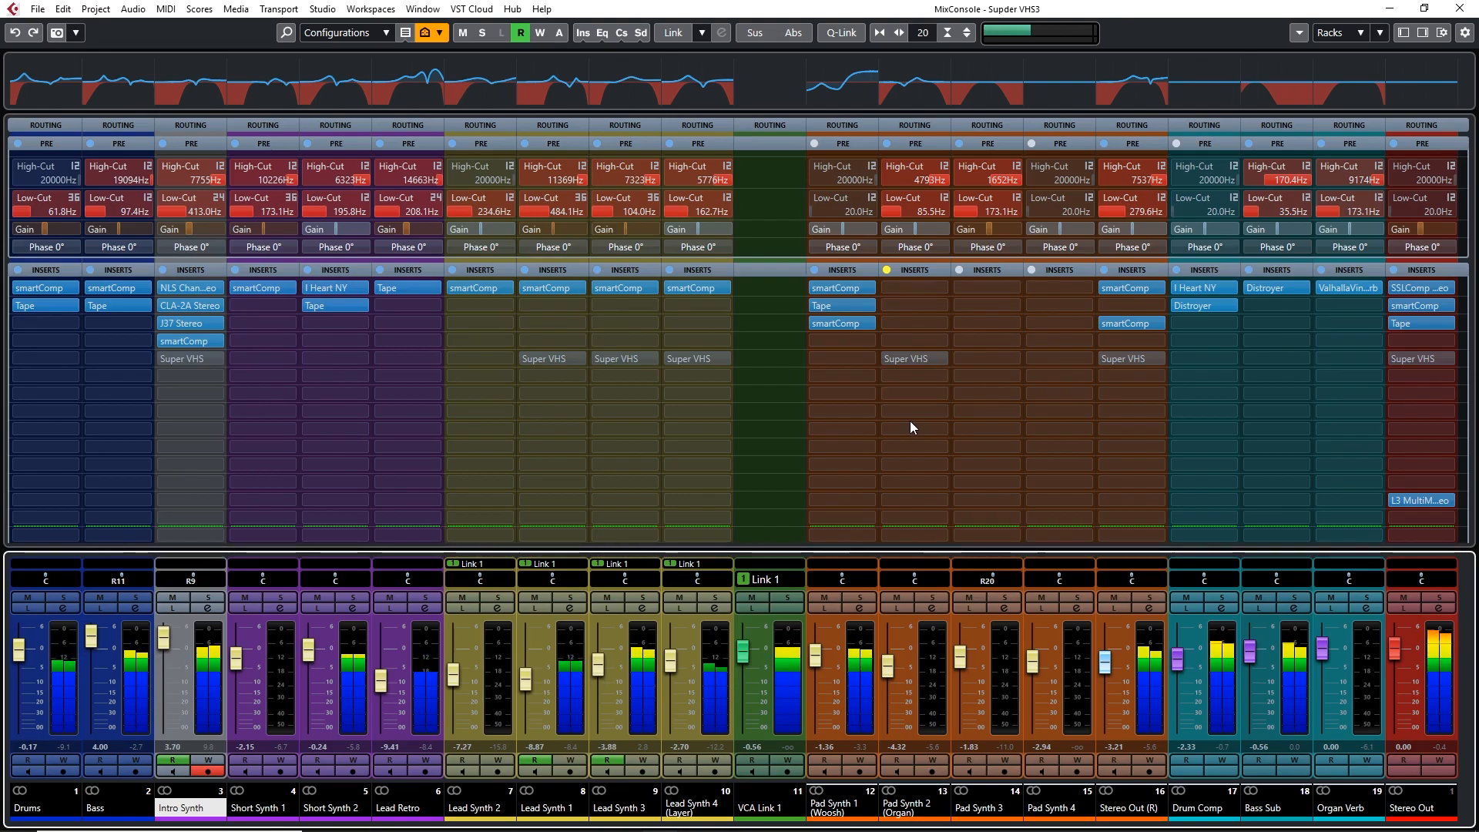
key("F3")
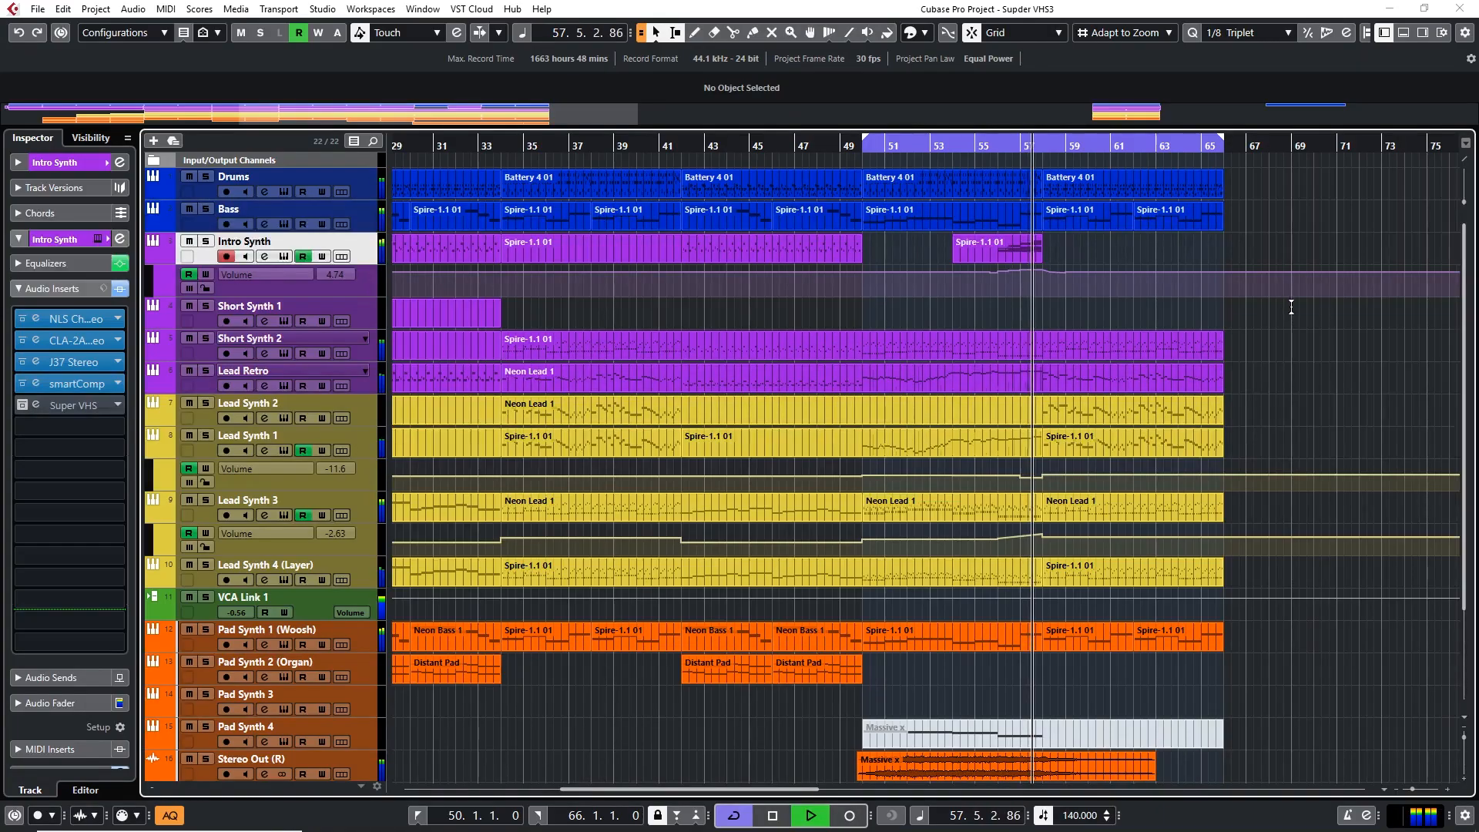
scroll(1195, 370, "right", 3)
scroll(1194, 370, "right", 5)
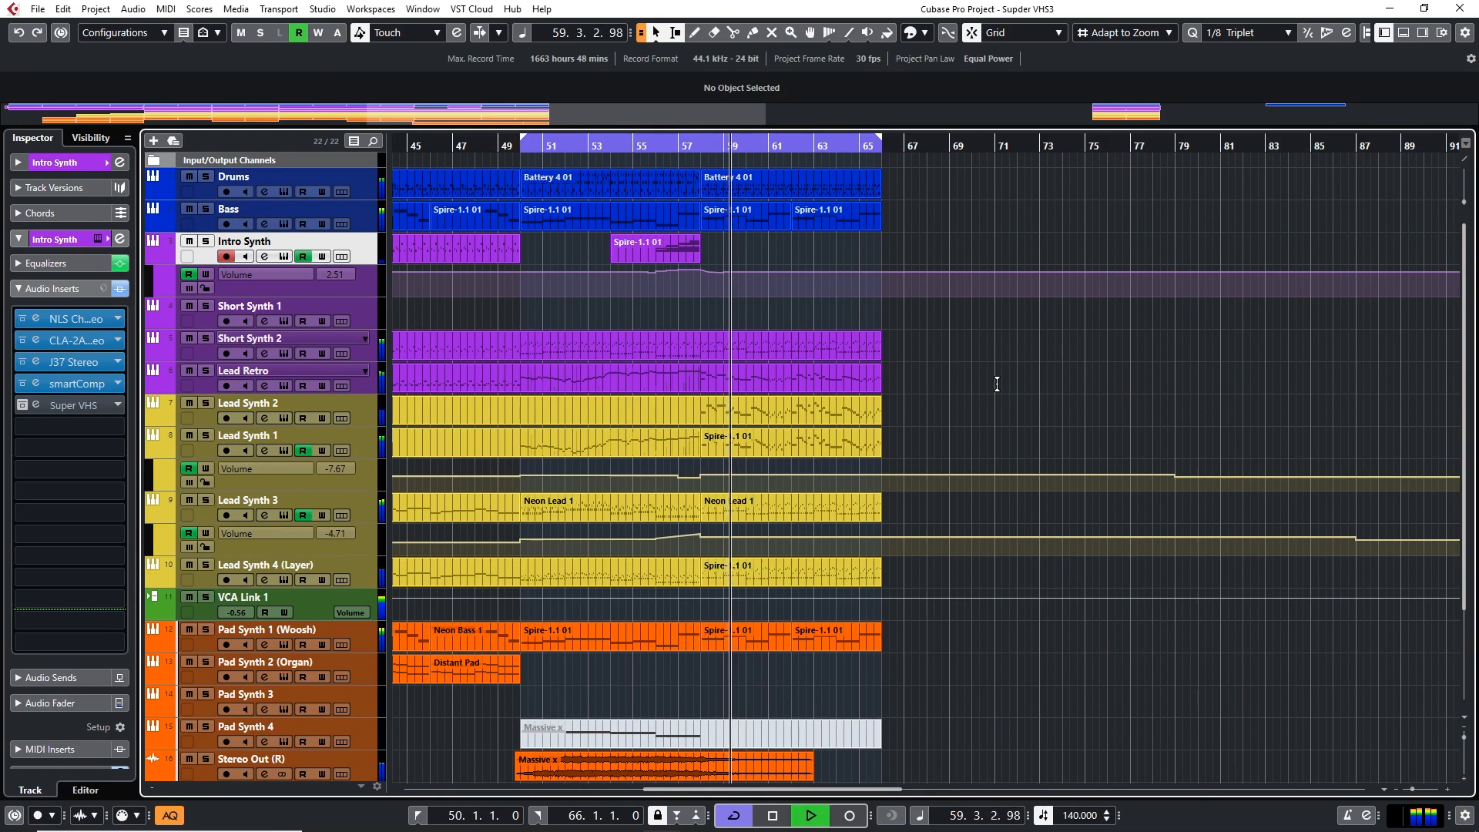
scroll(1001, 381, "left", 3)
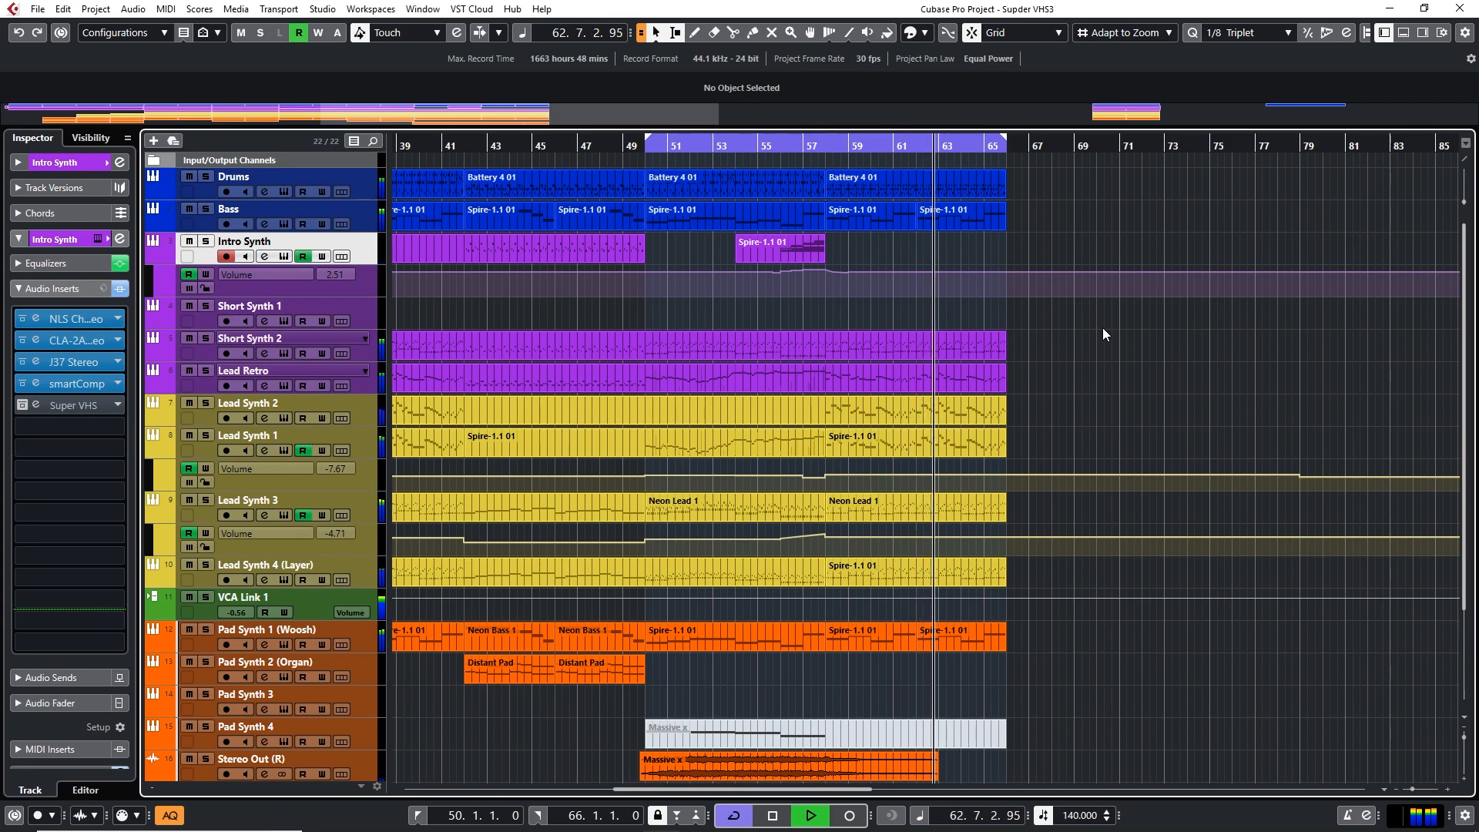
key("space")
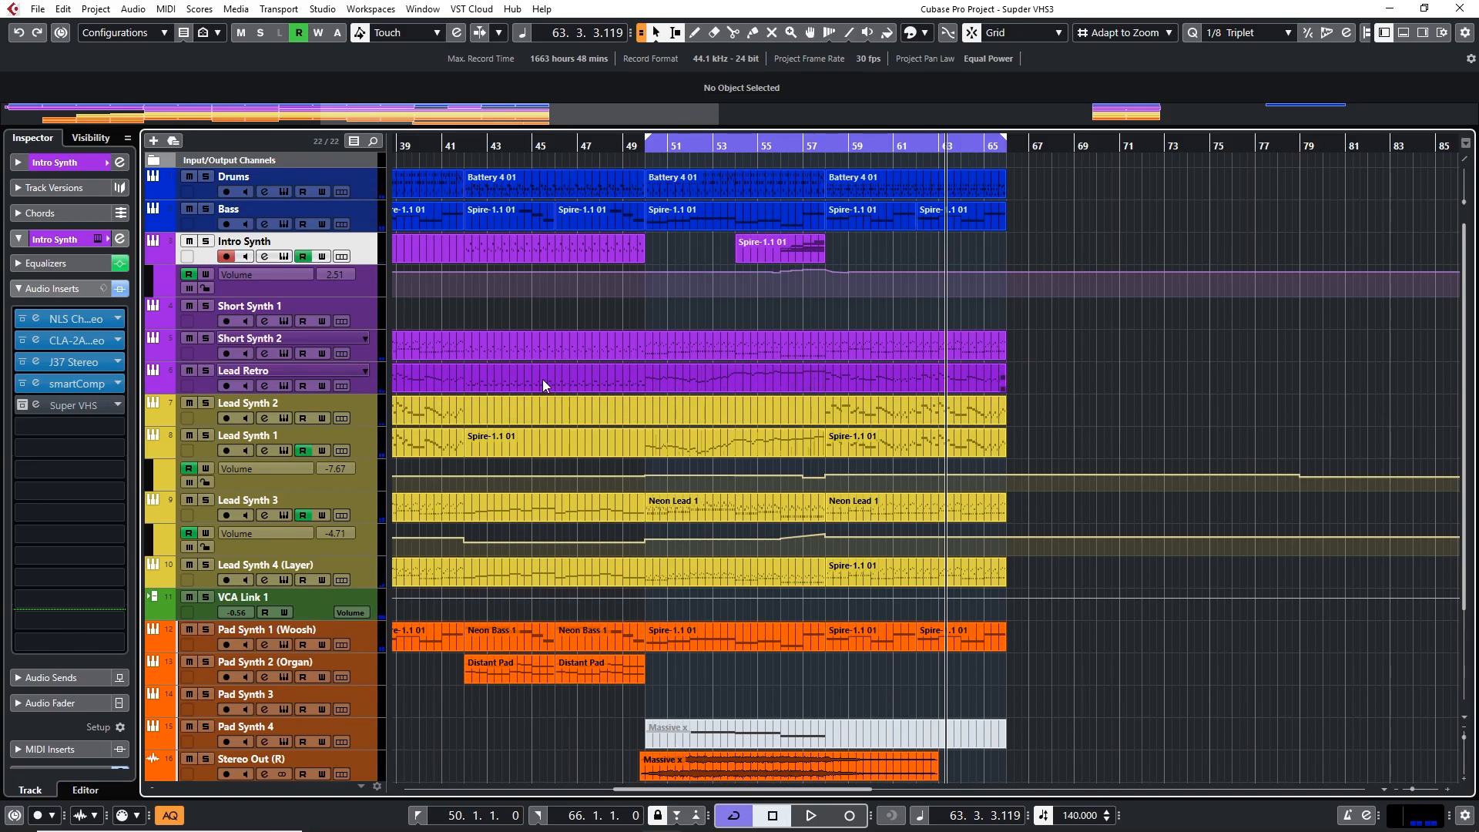
Step: Solo the Lead Synth 3 channel in the MixConsole and return to the project window
key("F3")
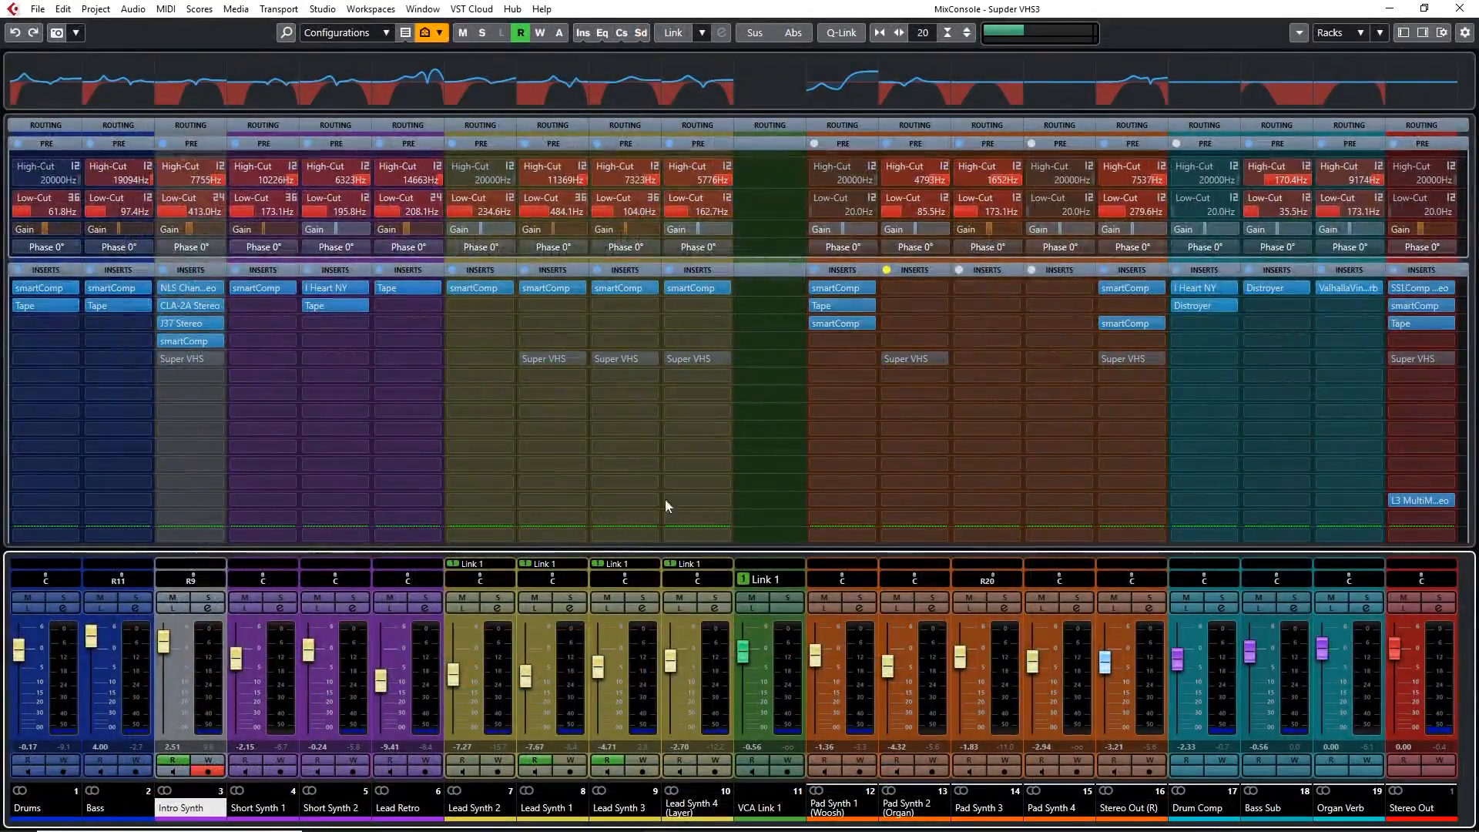
left_click(642, 598)
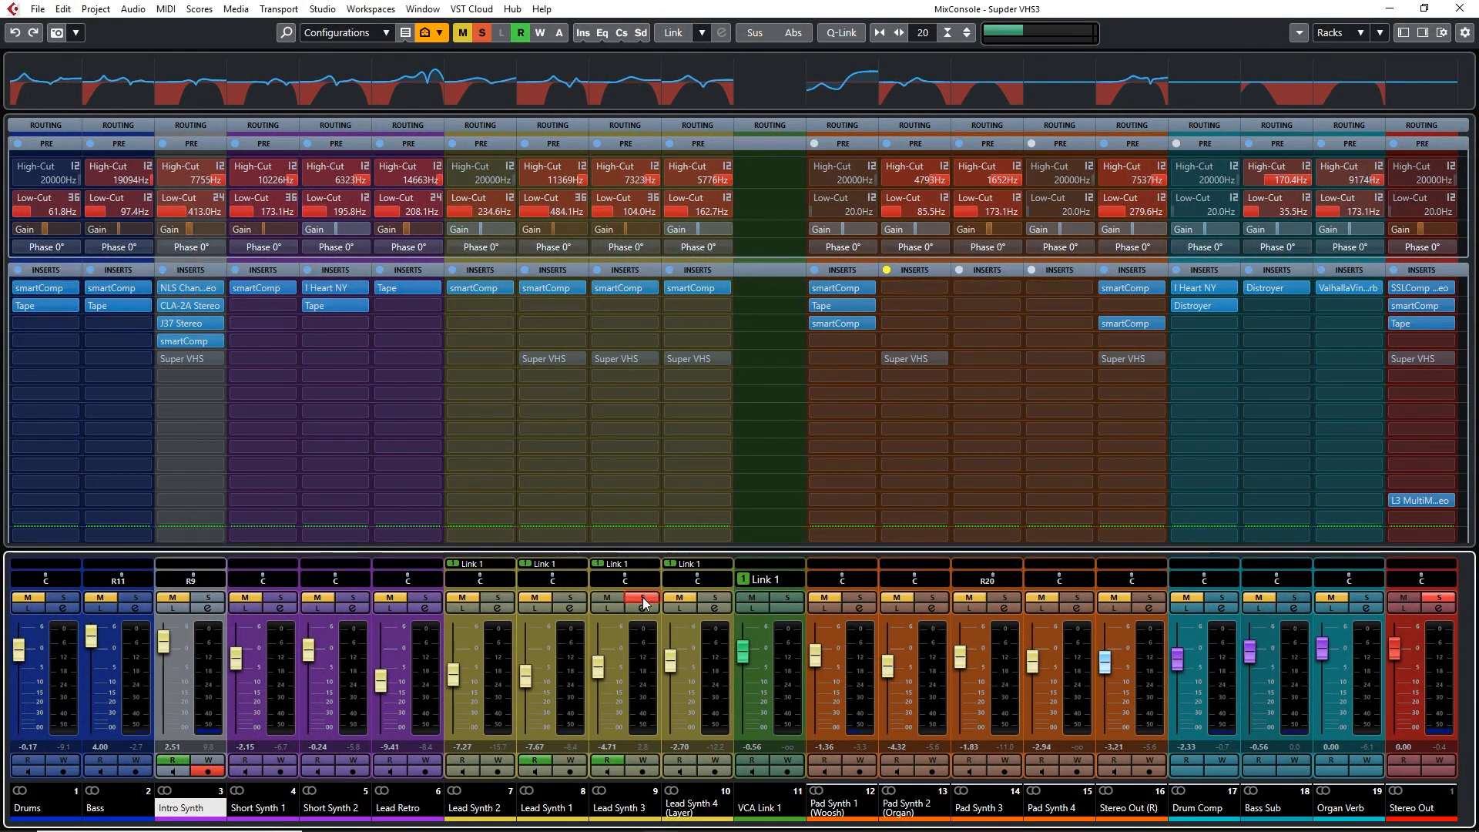
left_click(1399, 11)
Step: Shorten the cycle range to bars 50 through 58 and play the soloed lead
left_click_drag(647, 146, 814, 147)
key("space")
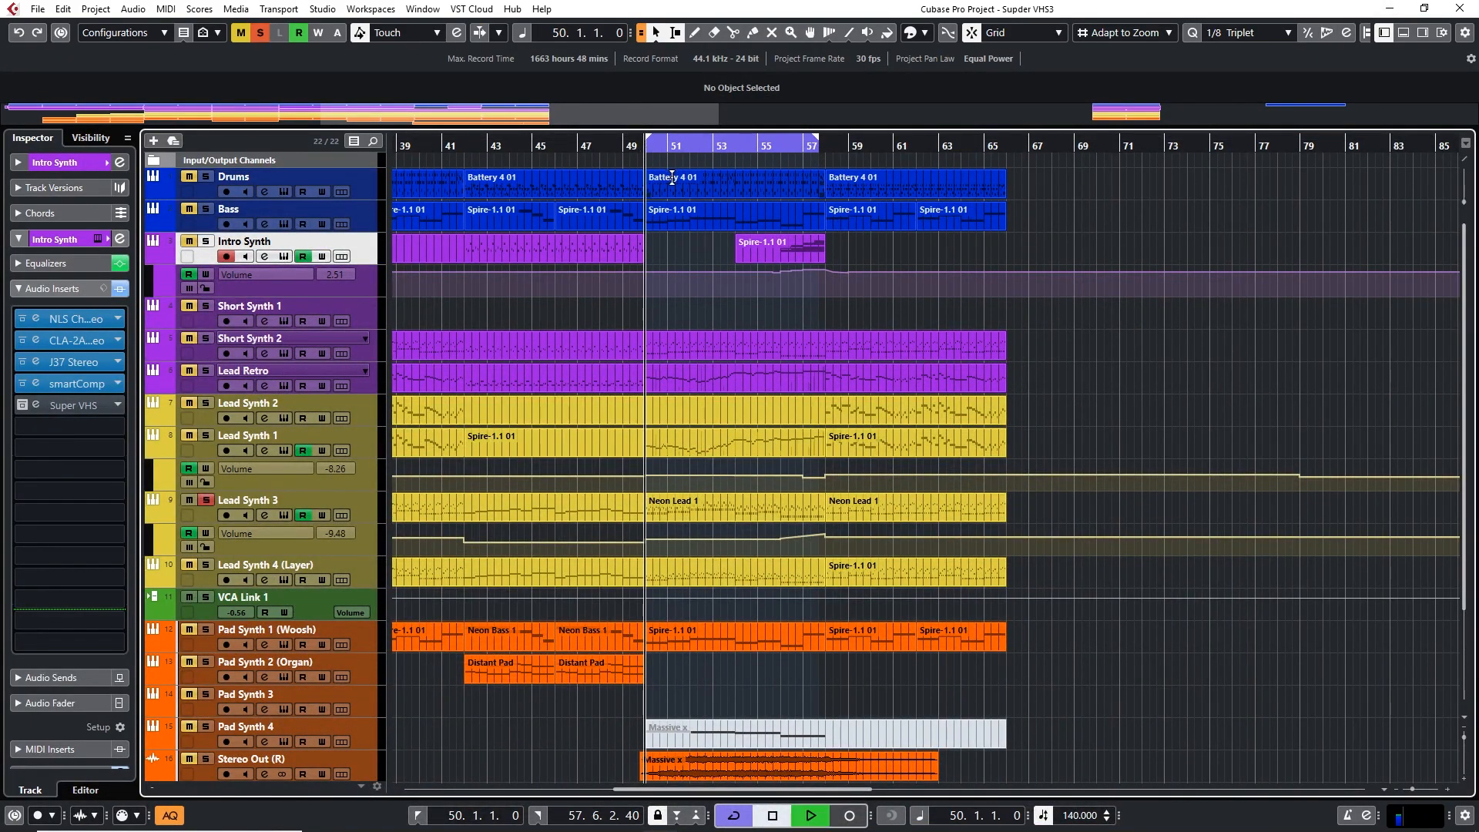
left_click_drag(818, 139, 825, 141)
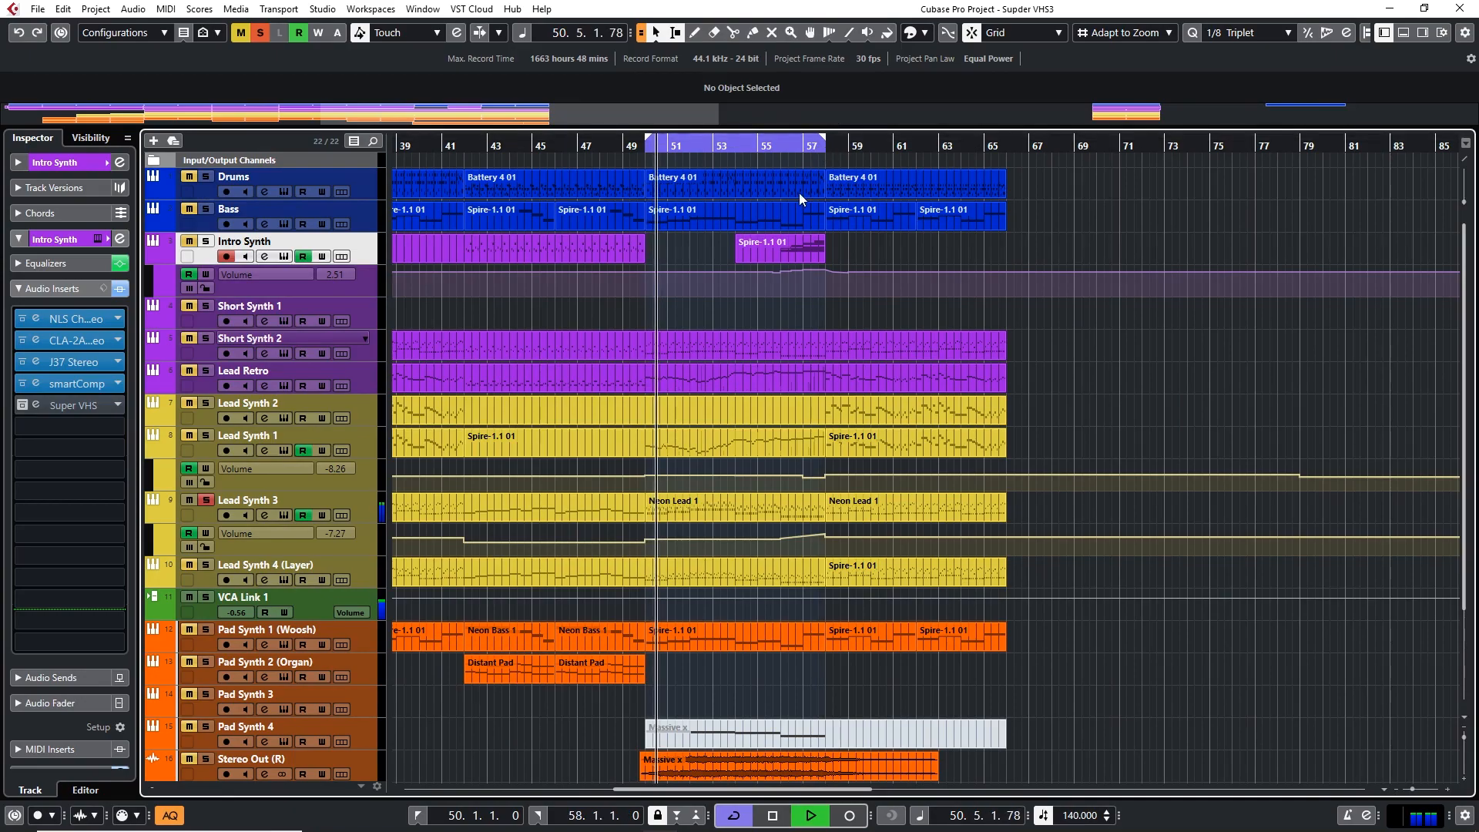
left_click(1159, 693)
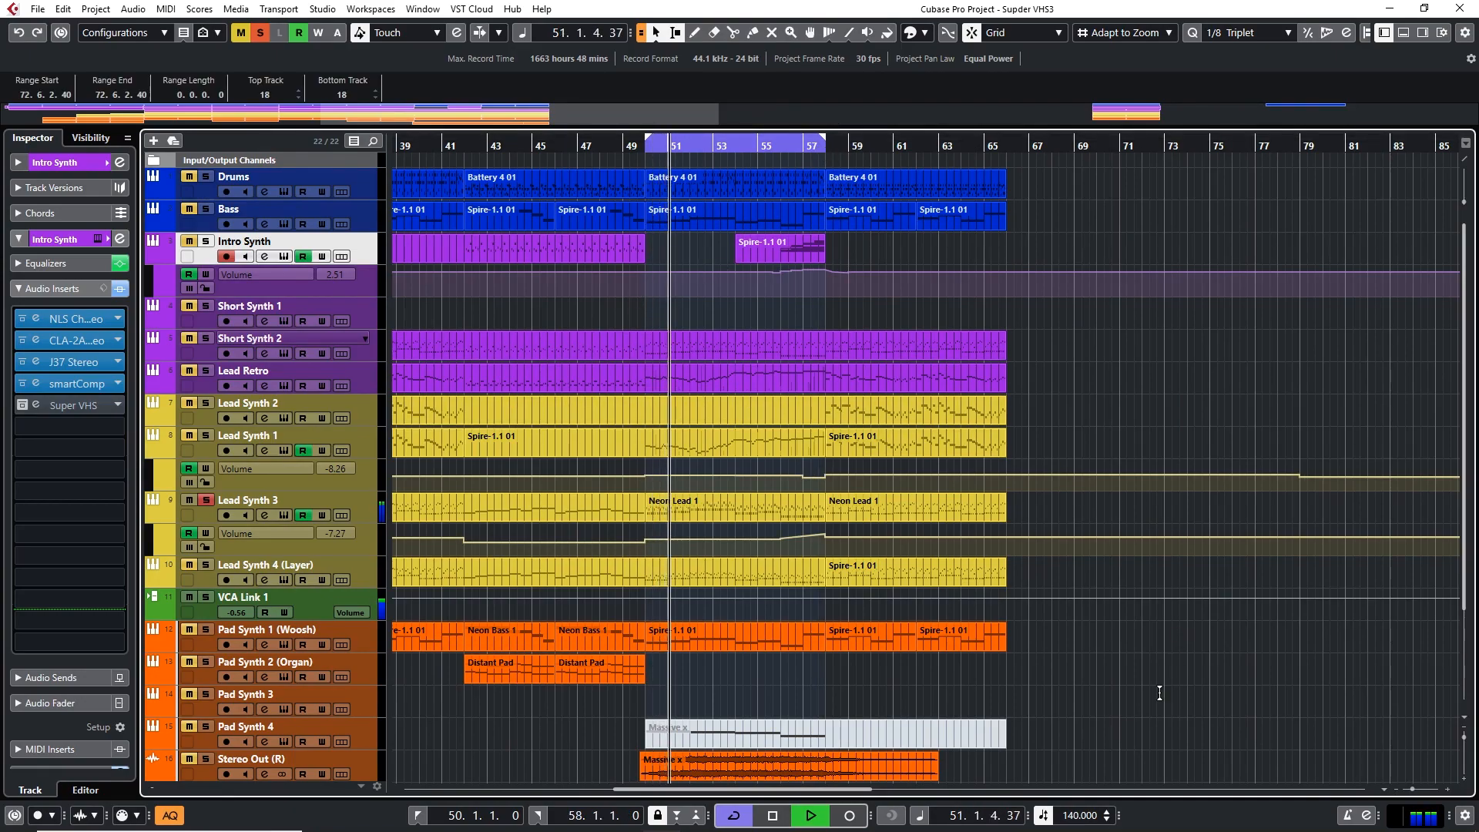
Step: Open the Super VHS insert on Lead Synth 3 in the MixConsole and take the effect out of bypass
key("F3")
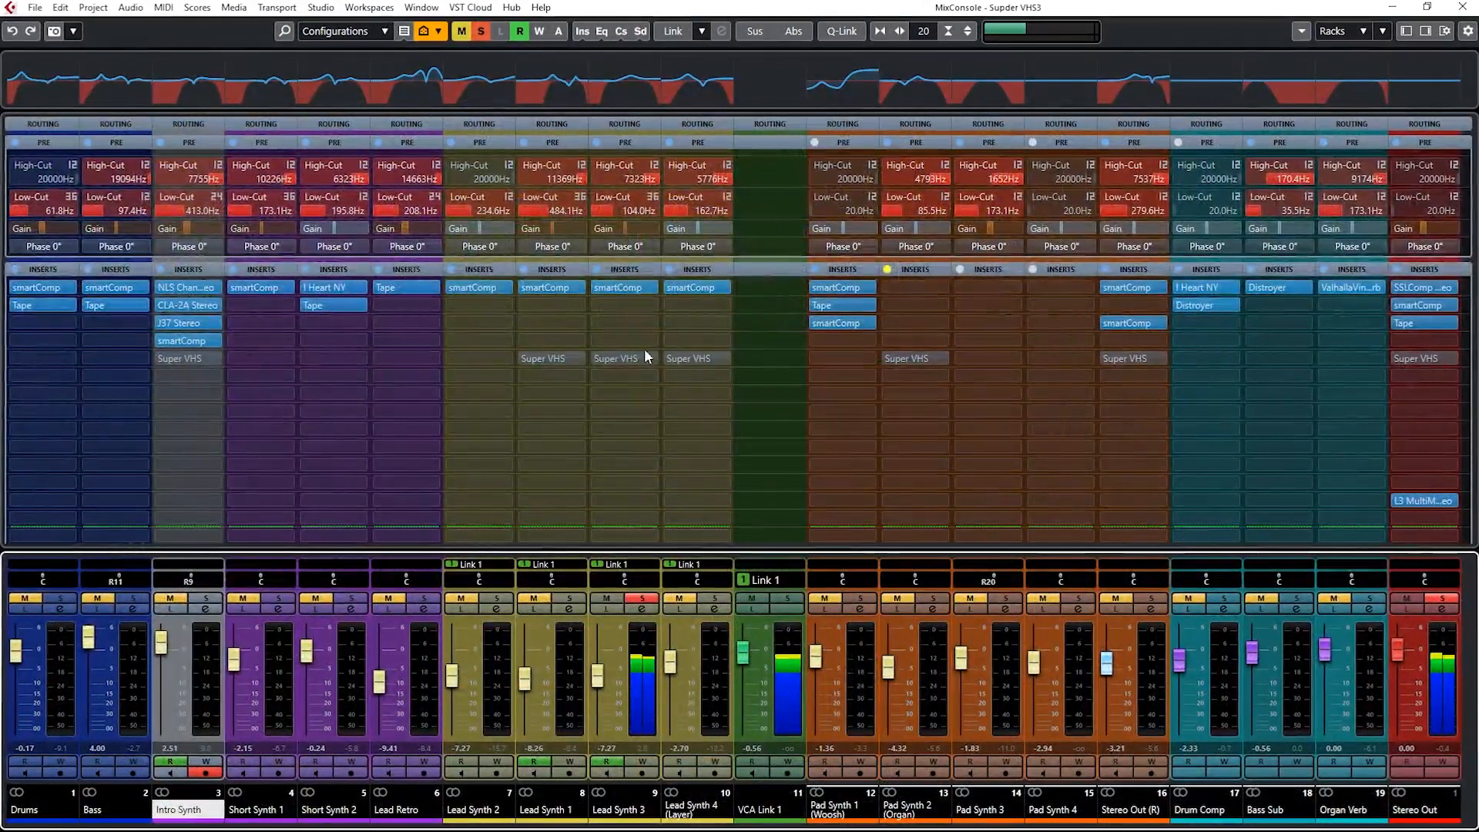
left_click(617, 356)
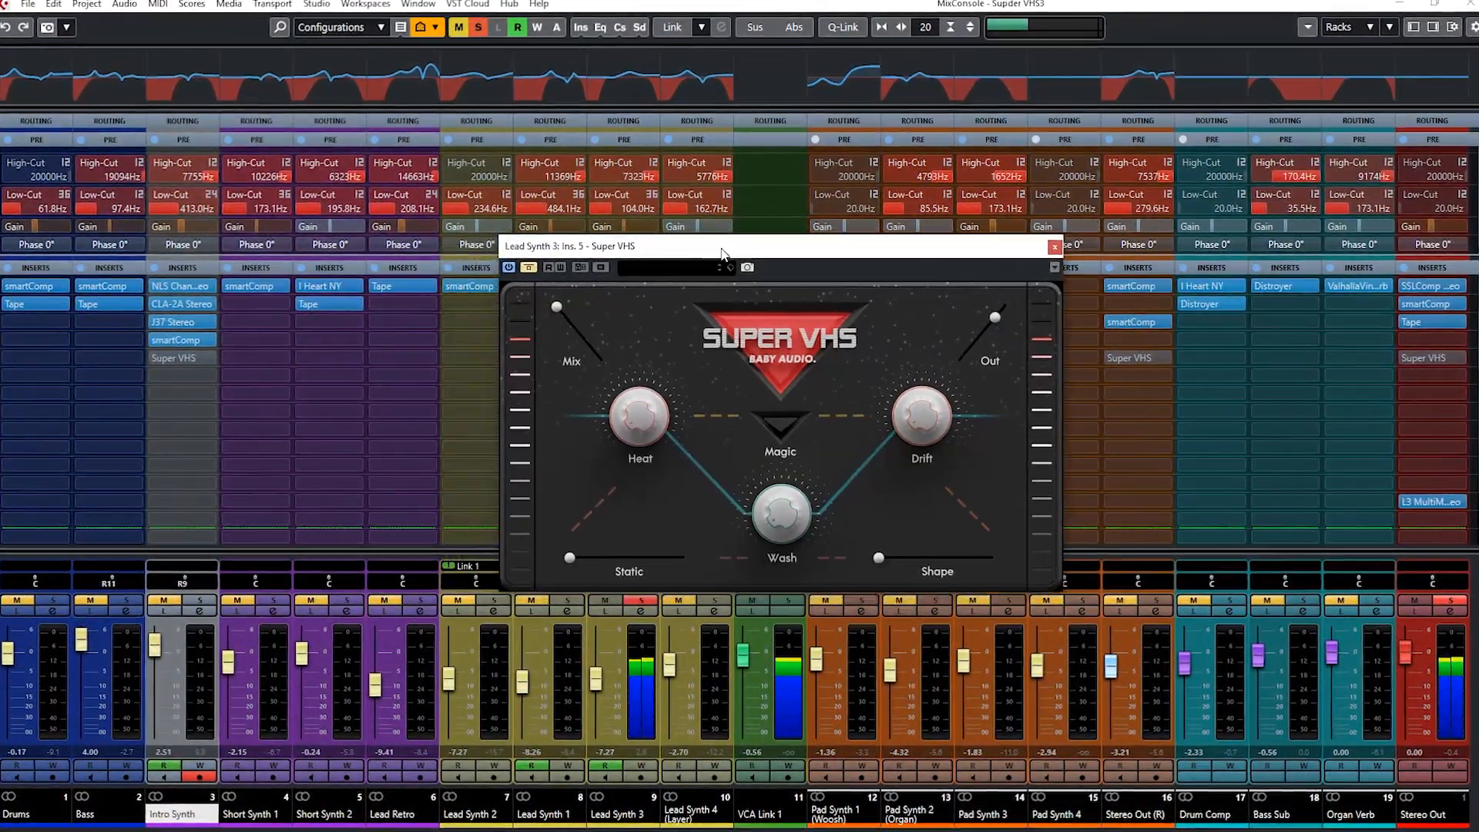
mouse_move(722, 249)
left_mouse_down()
mouse_move(680, 231)
mouse_move(695, 240)
left_mouse_up()
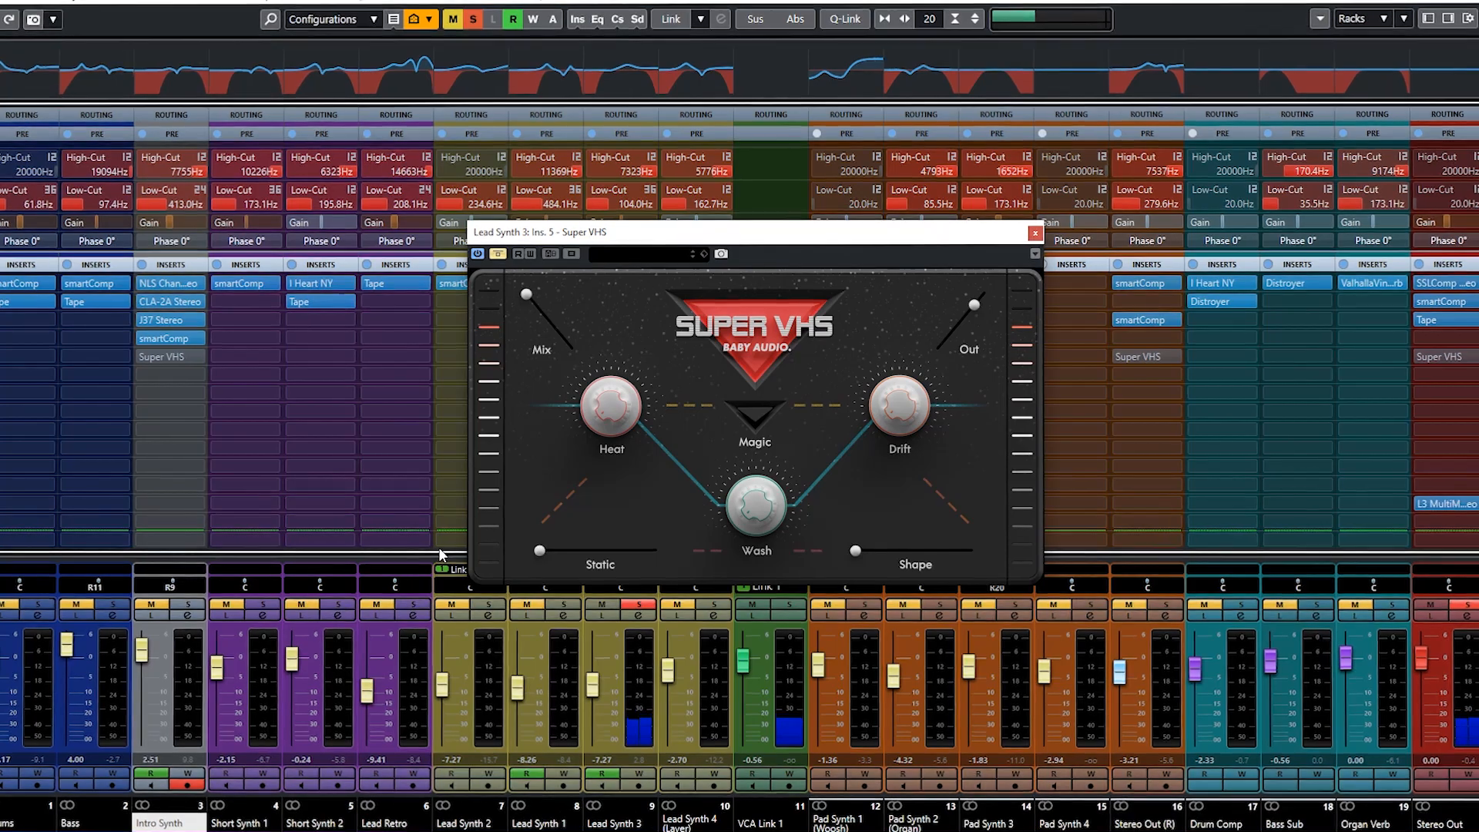
left_click(498, 253)
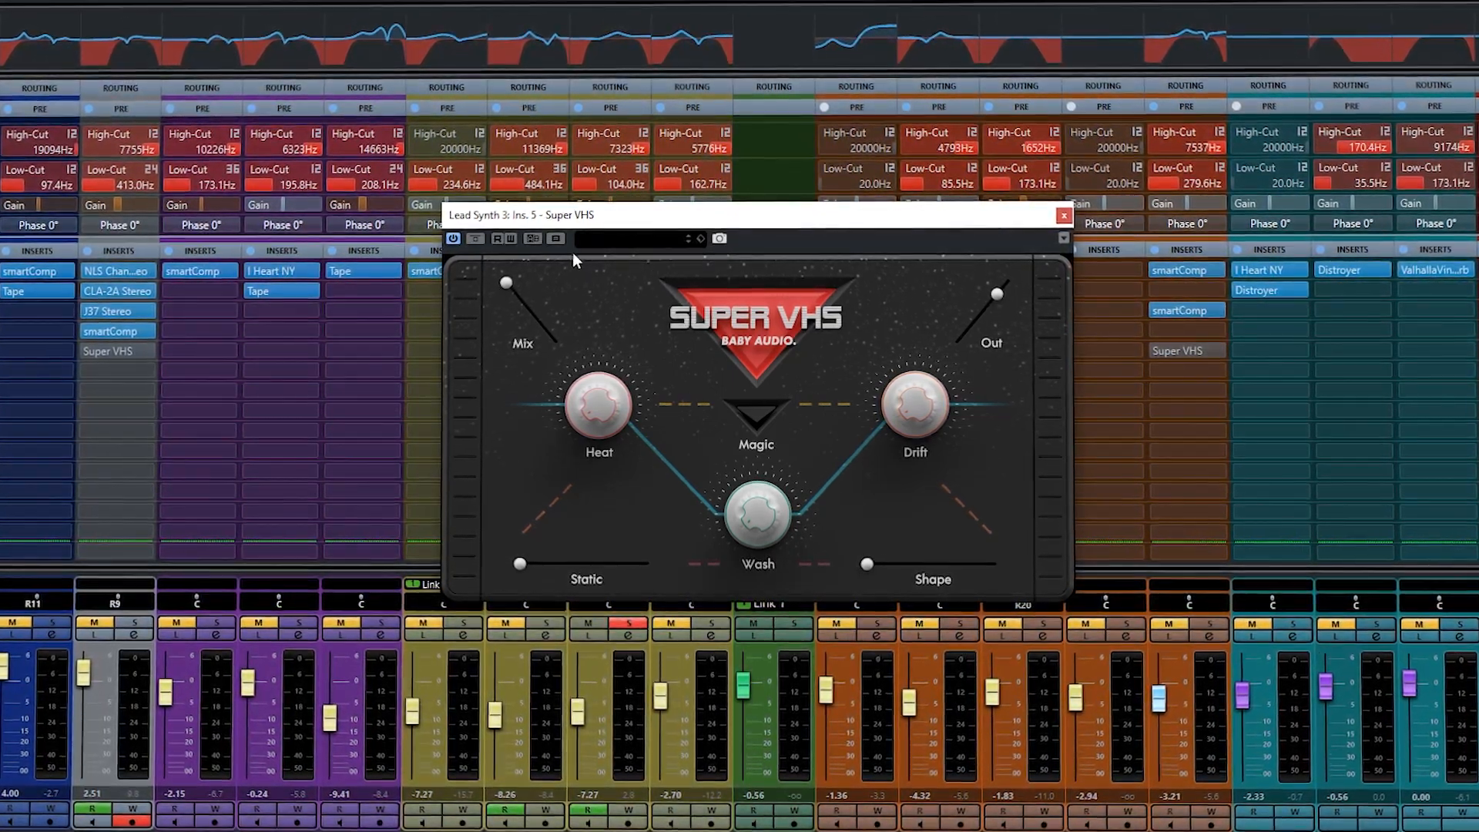
Step: Bypass Super VHS on Lead Synth 3 and re-enable it to compare the dry and processed sound
left_click_drag(570, 215, 540, 209)
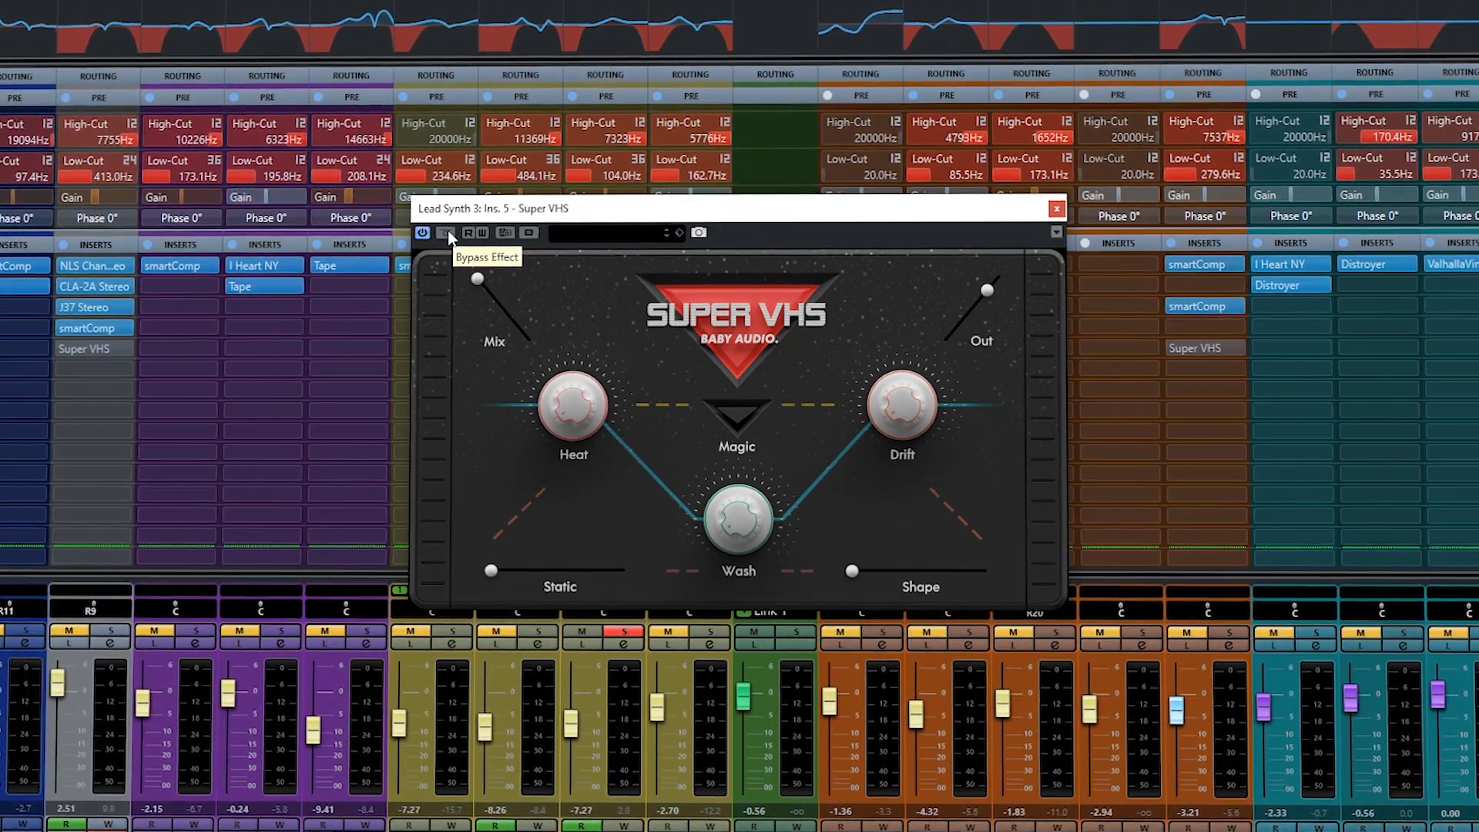
left_click(447, 234)
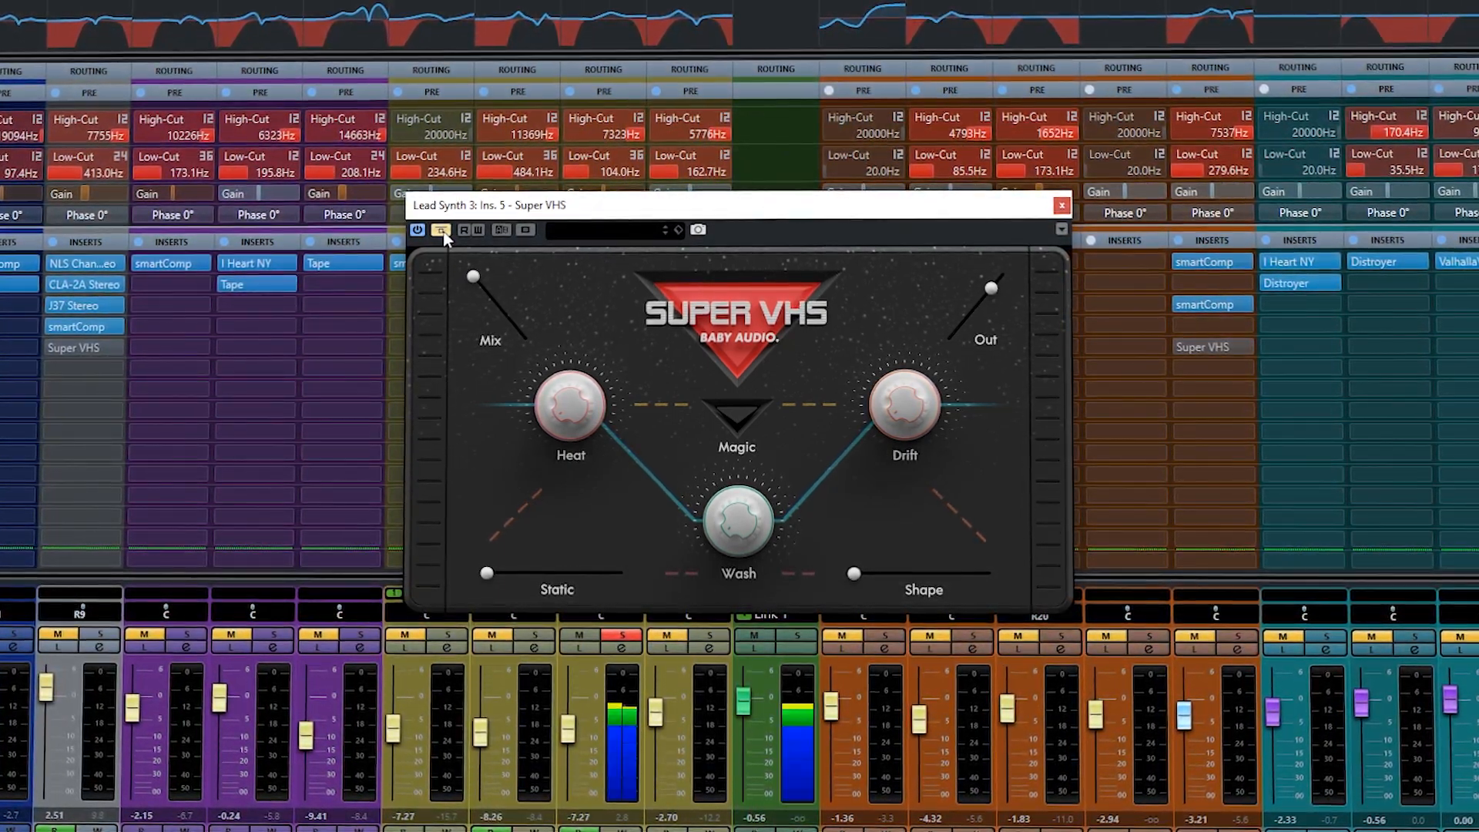
left_click(441, 230)
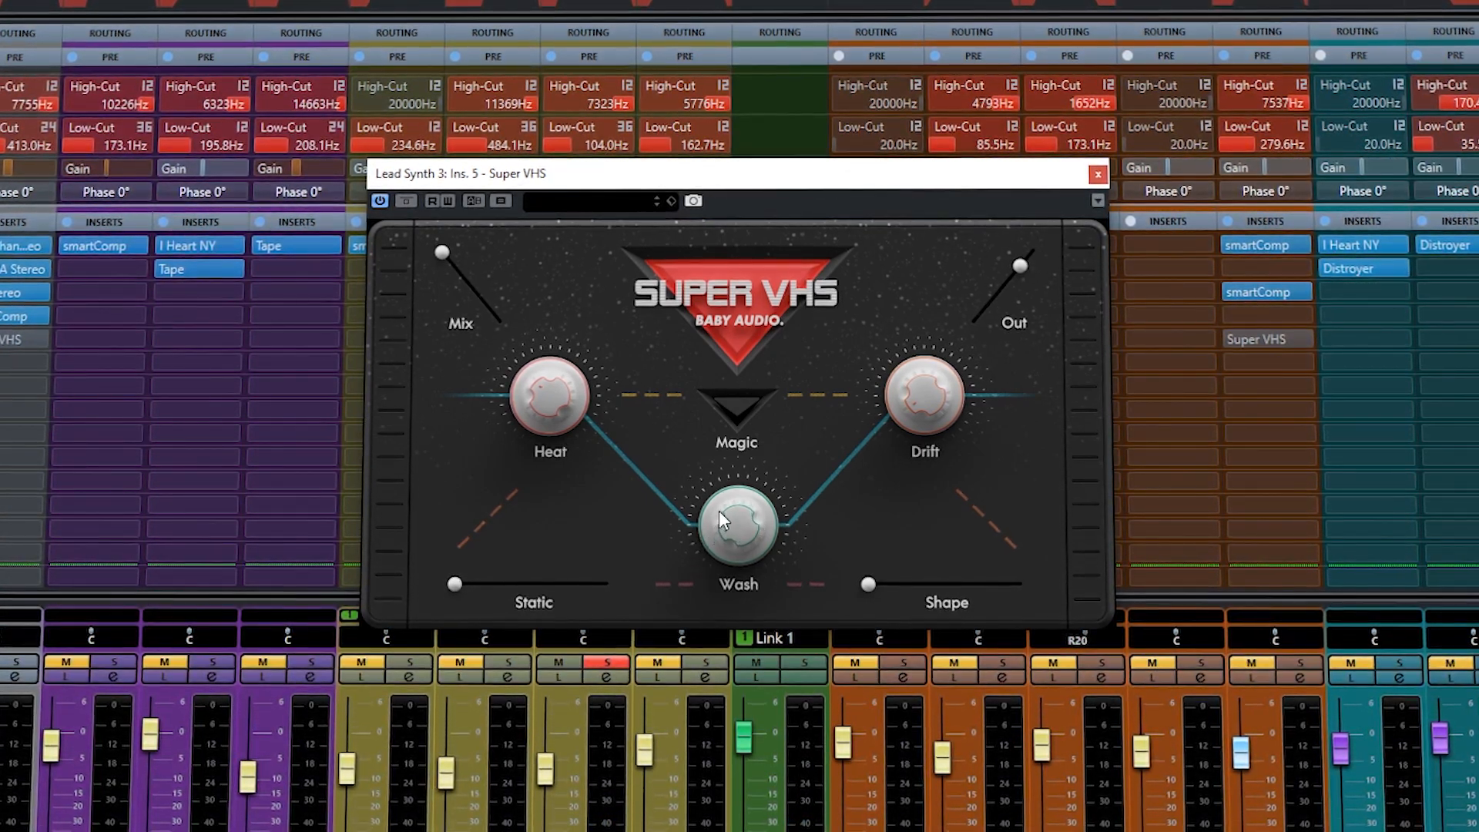
Step: Play the soloed lead and try out the Wash knob of Super VHS
key("space")
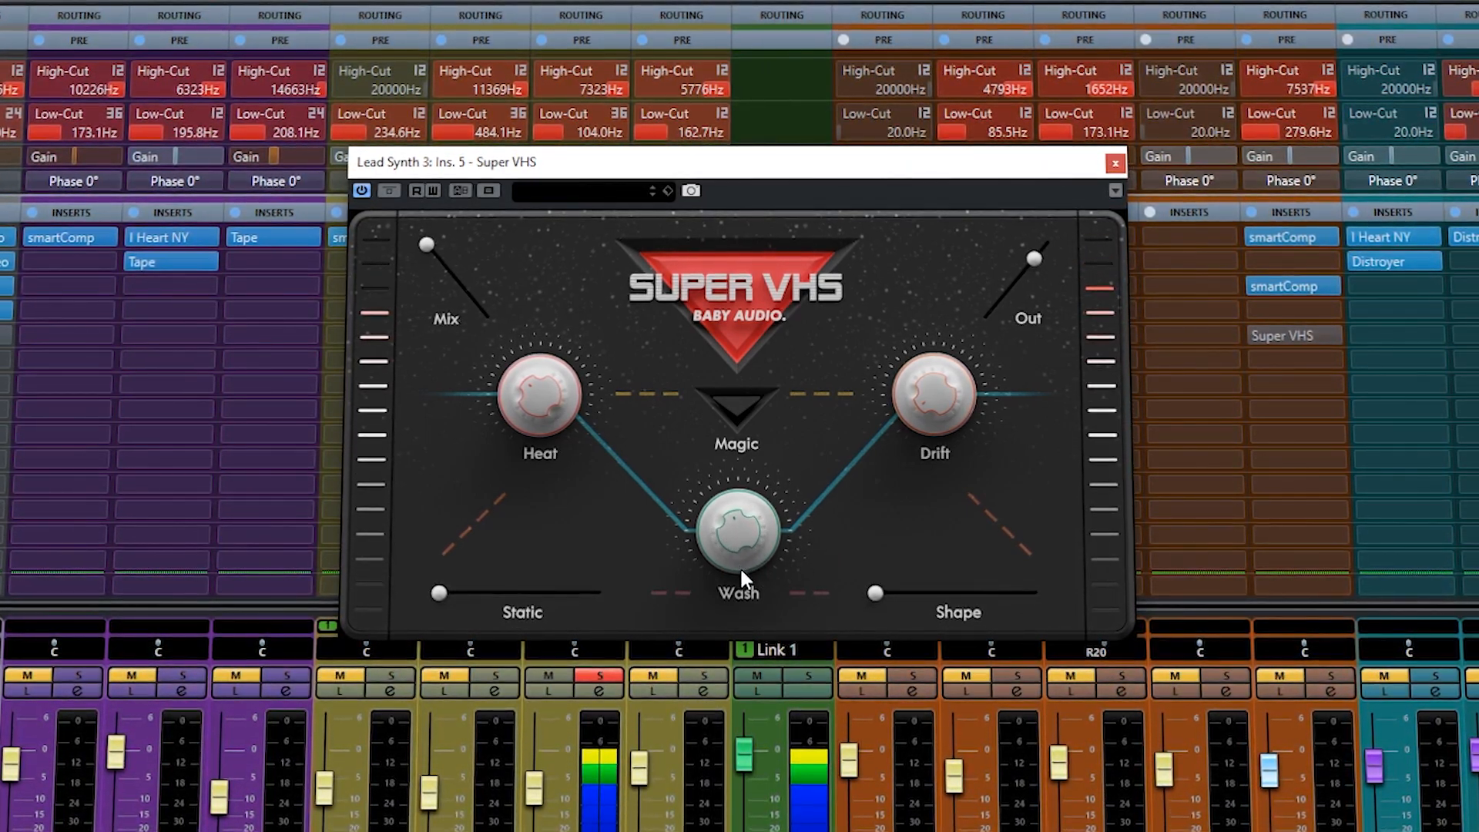
left_click_drag(739, 566, 747, 589)
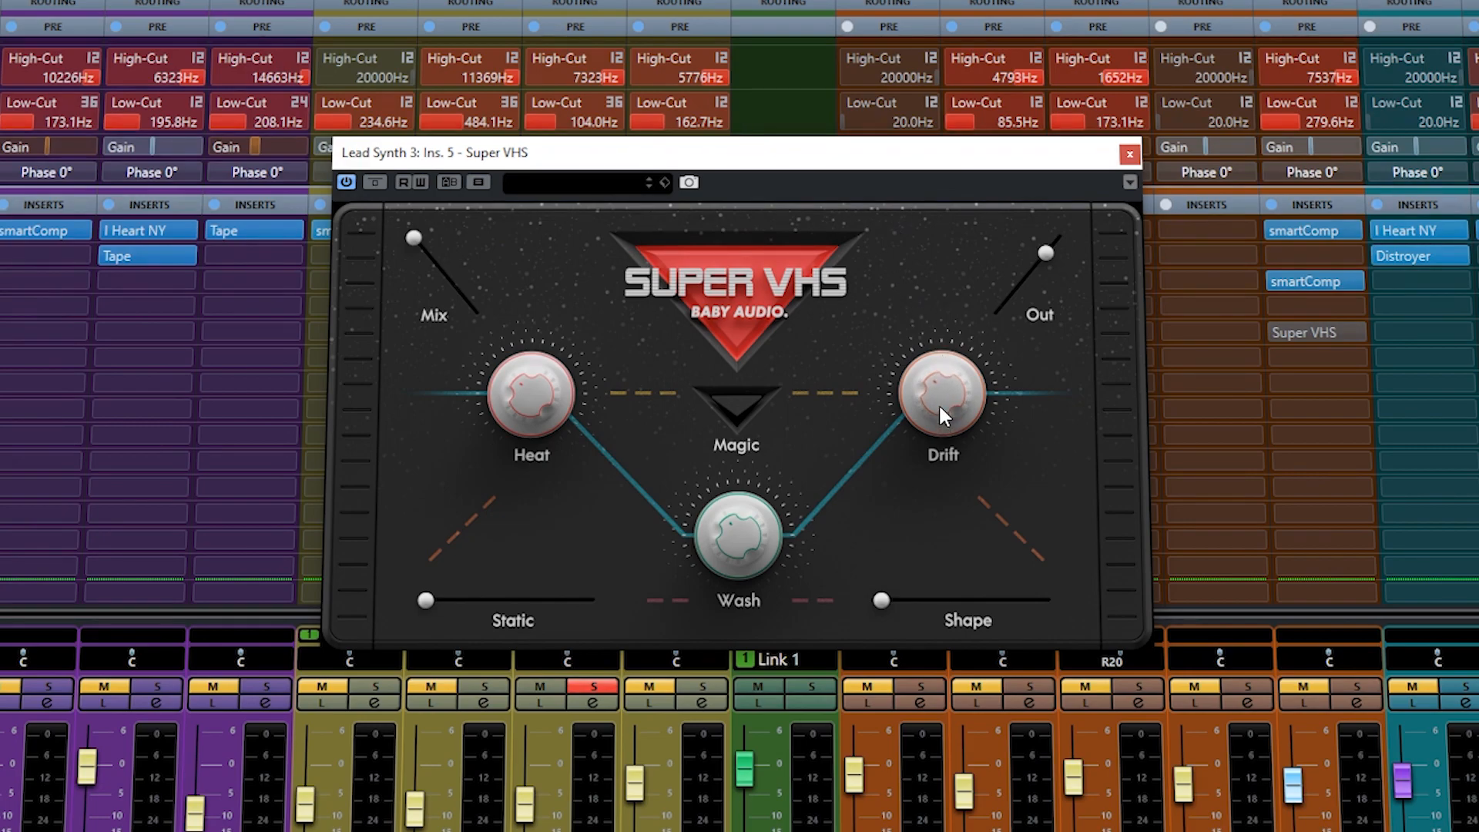
Step: Play the lead again and try different Drift amounts in Super VHS
key("space")
left_click_drag(952, 384, 943, 438)
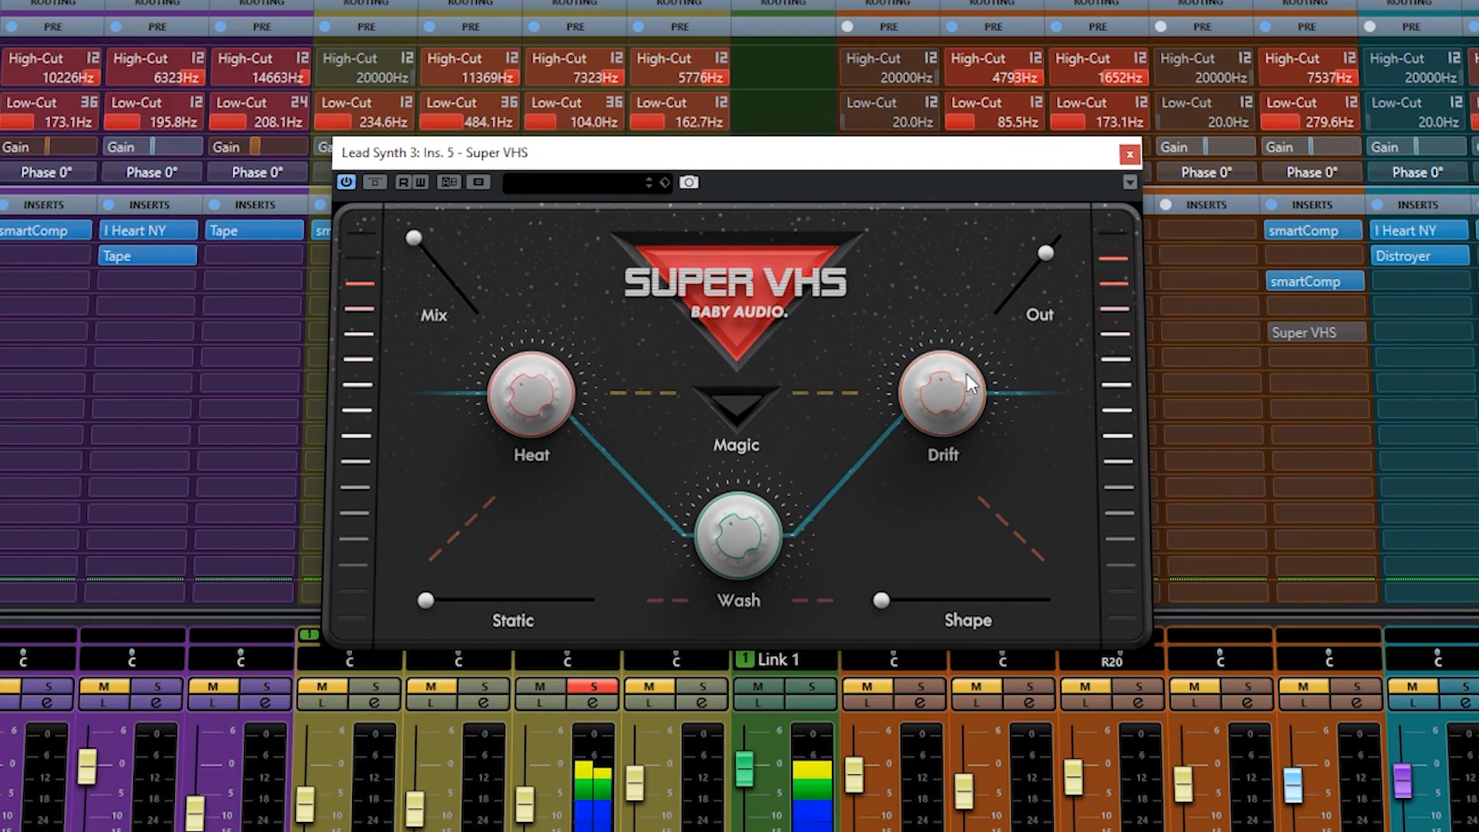
mouse_move(972, 366)
left_mouse_down()
mouse_move(961, 405)
mouse_move(965, 387)
left_mouse_up()
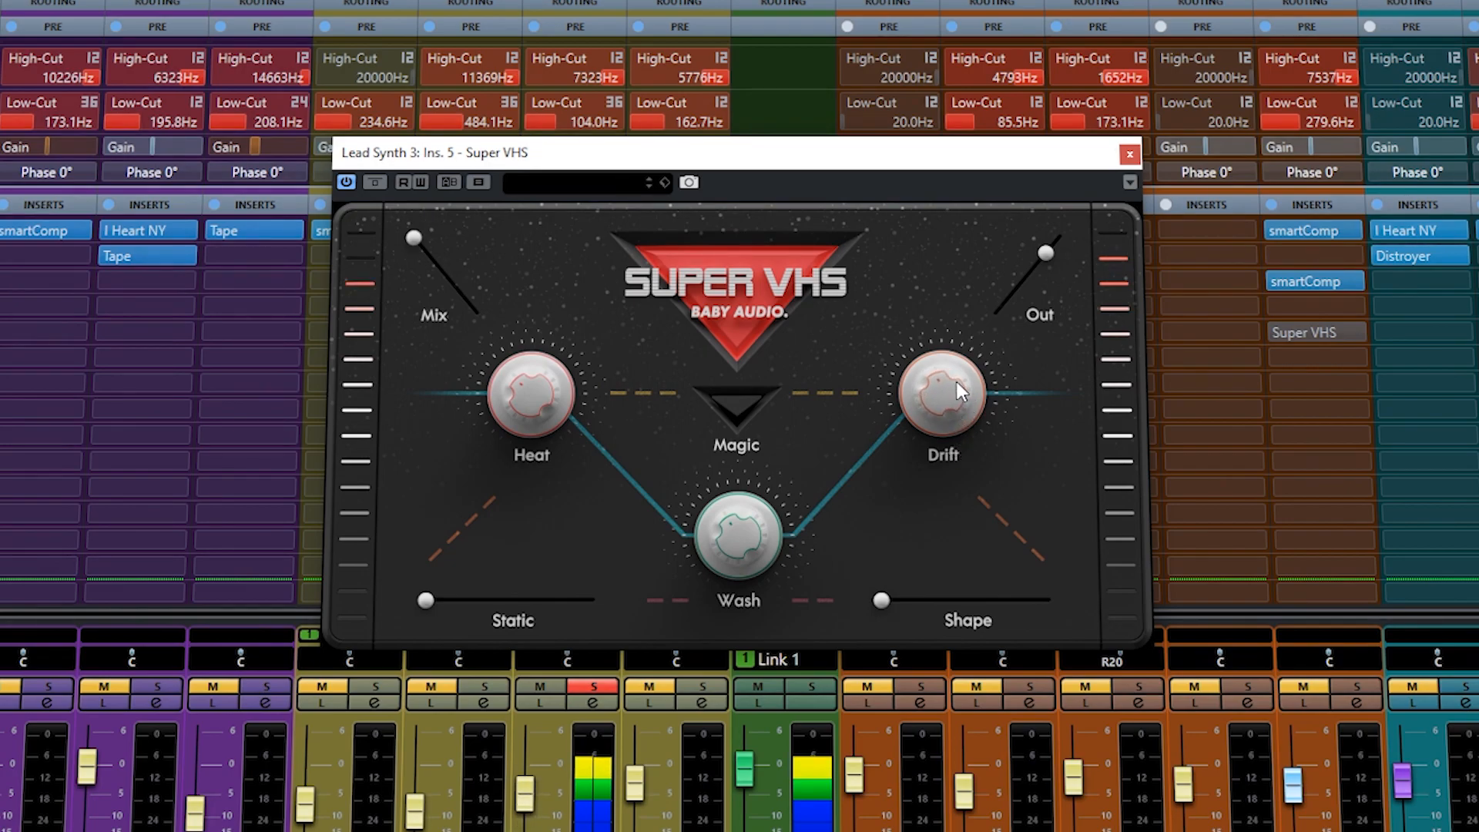
left_click_drag(957, 373, 953, 401)
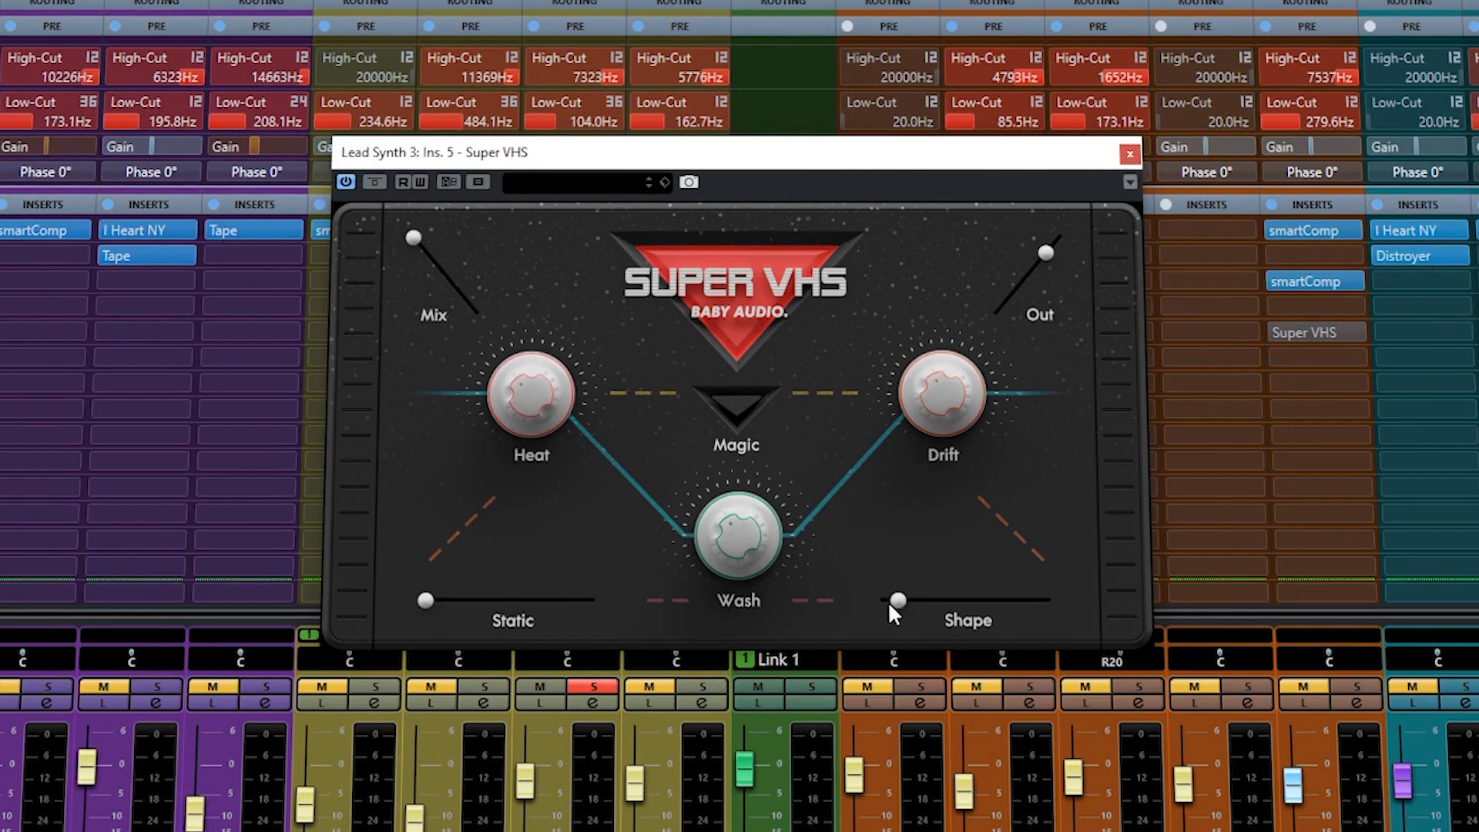
Step: Try low to high Shape amounts on the playing lead and return the slider to its minimum
left_click_drag(886, 612, 903, 614)
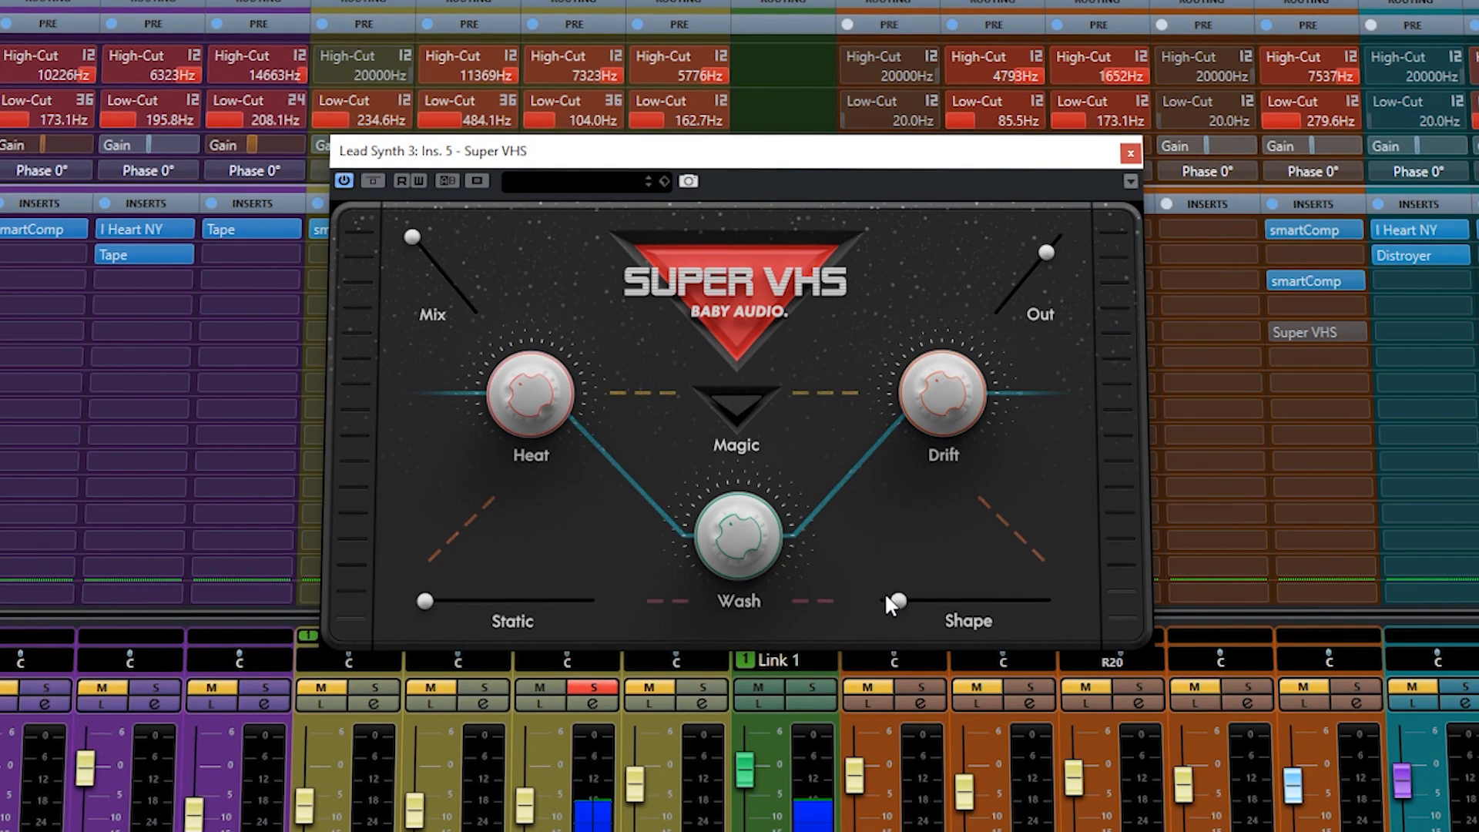
left_click_drag(905, 609, 853, 613)
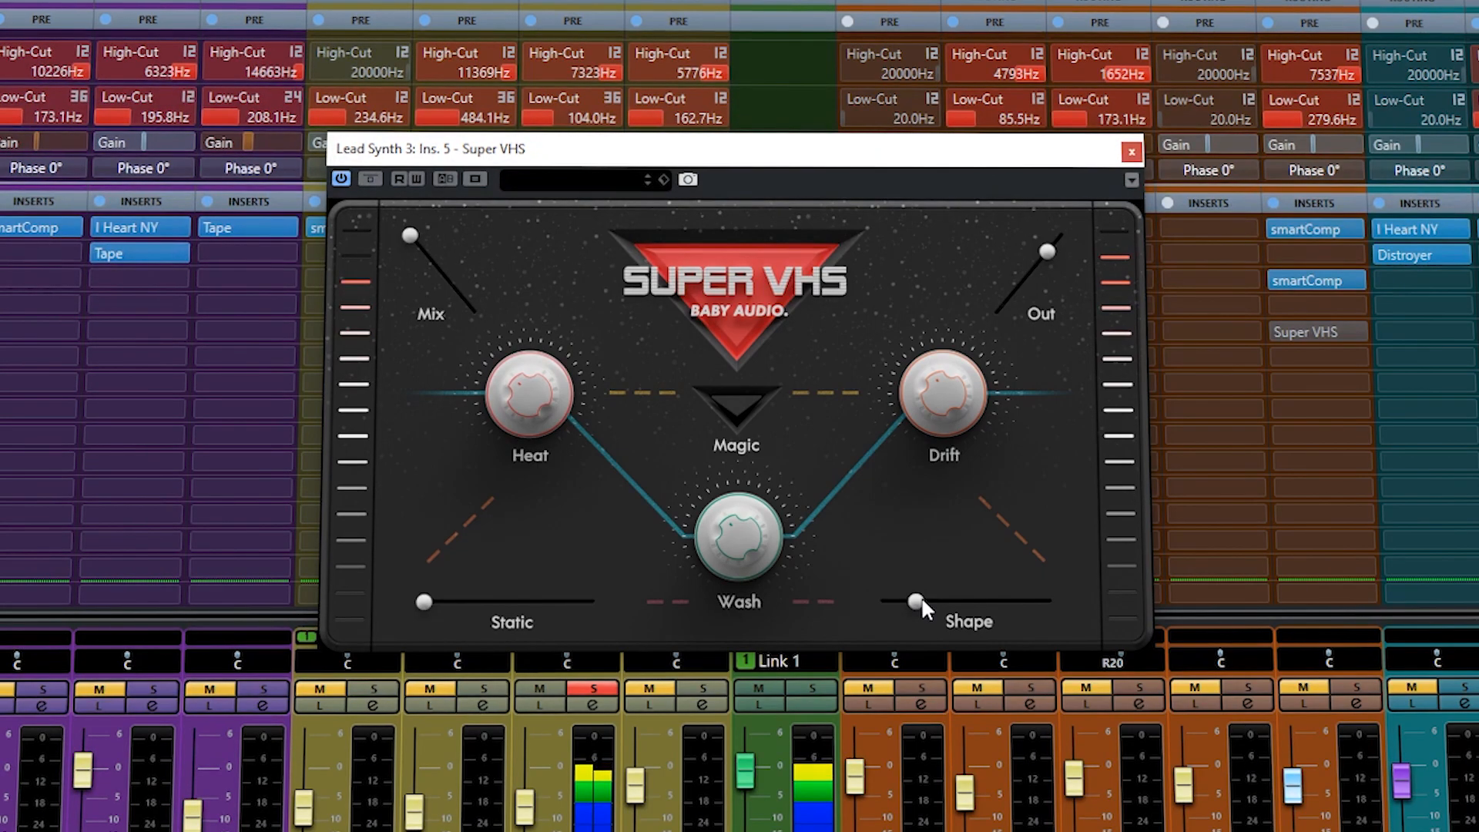
left_click_drag(924, 602, 985, 610)
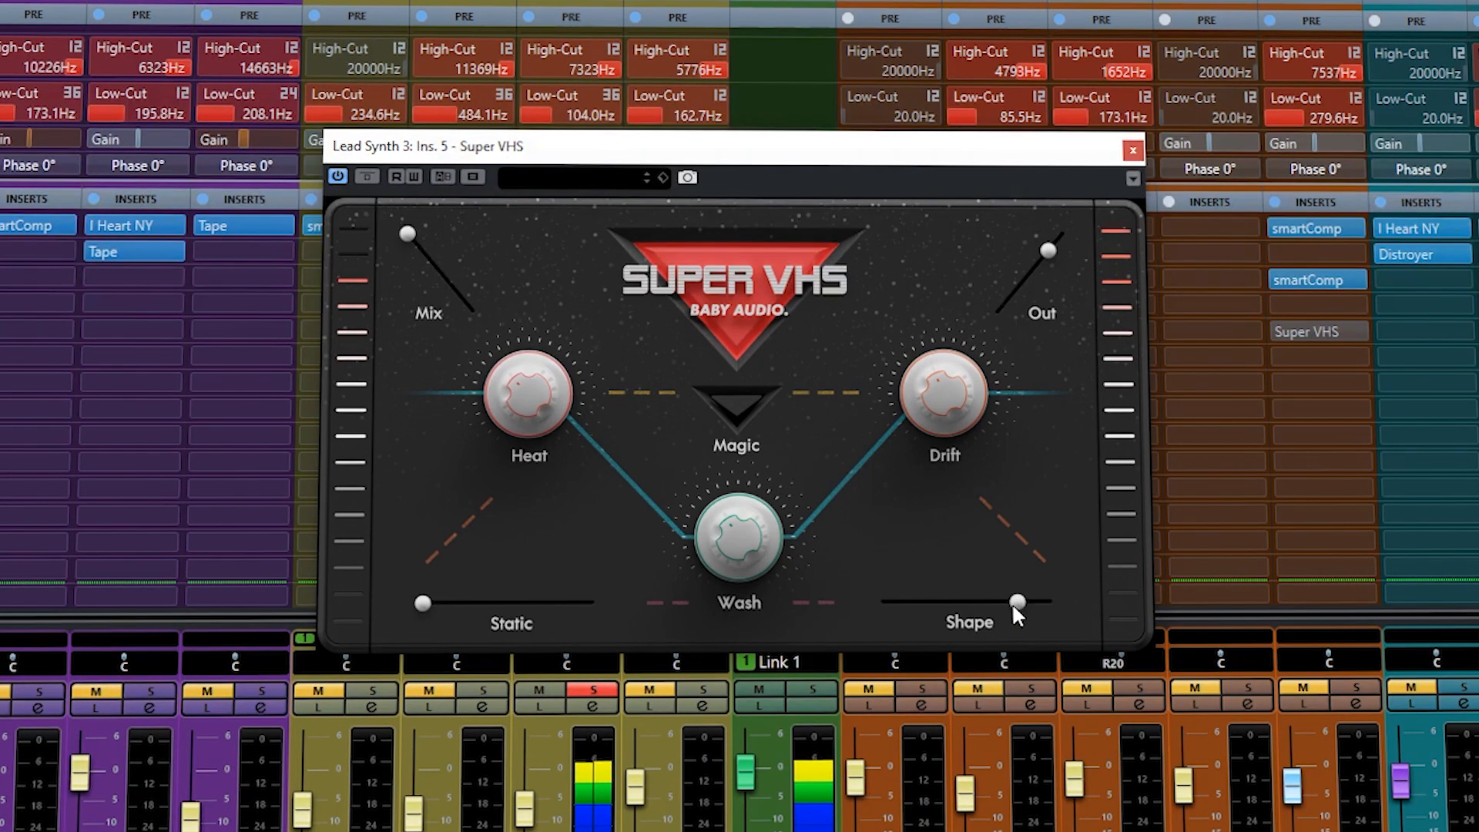
left_click_drag(1026, 606, 845, 620)
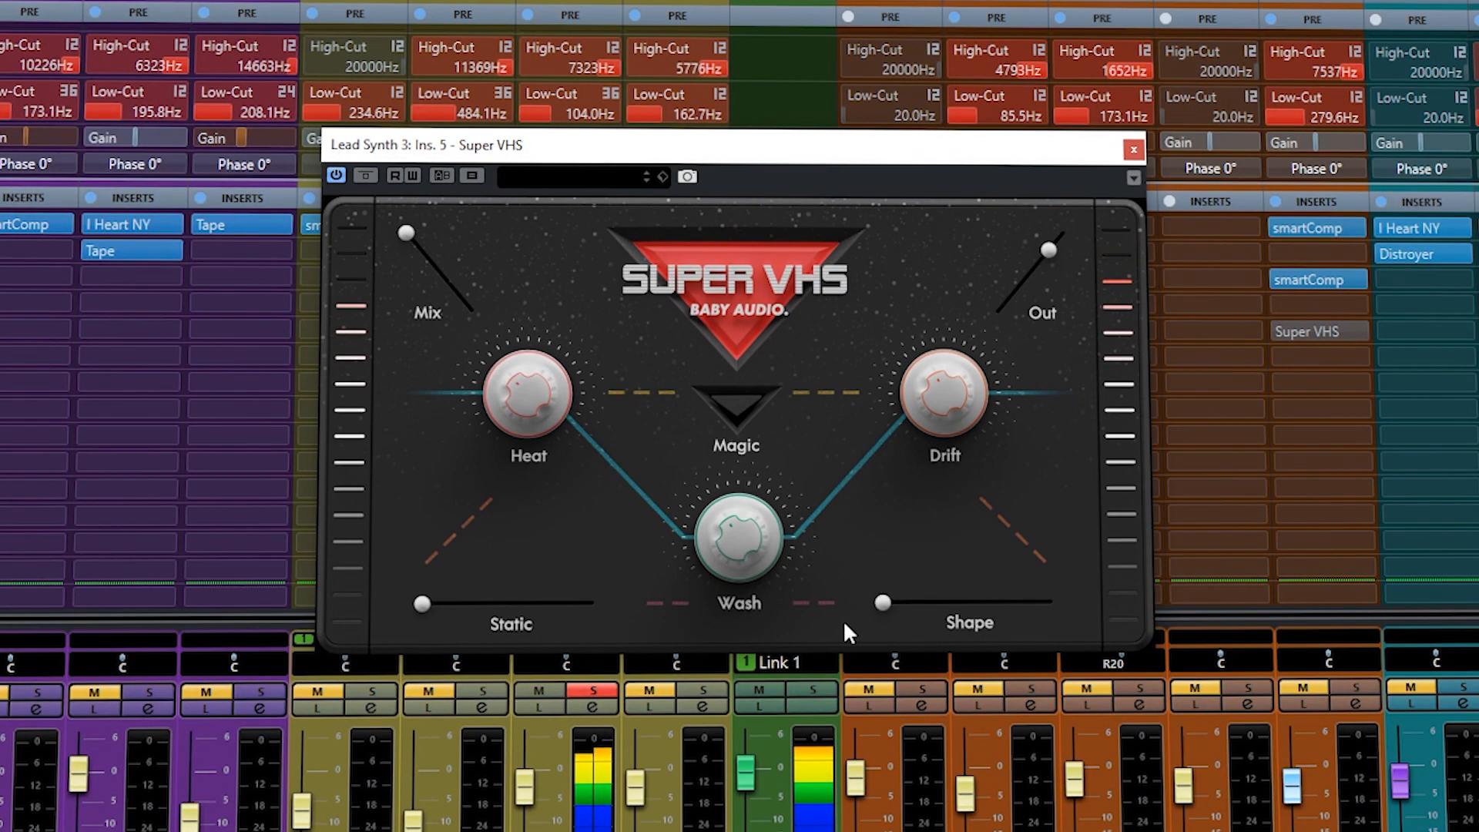
Step: Raise the Shape slider of Super VHS slightly above its minimum and play the soloed lead
left_click(893, 600)
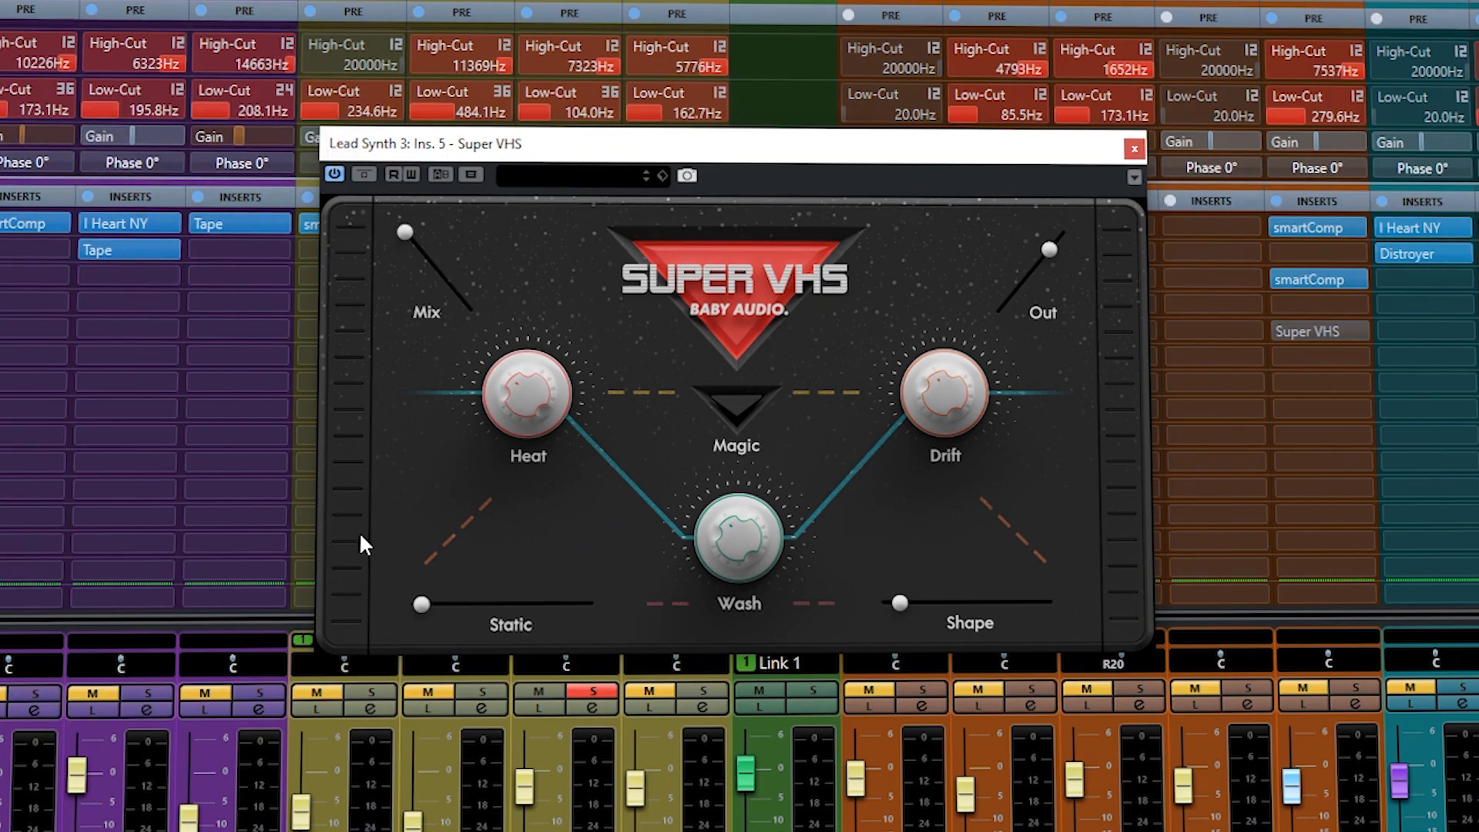
left_click_drag(882, 602, 893, 600)
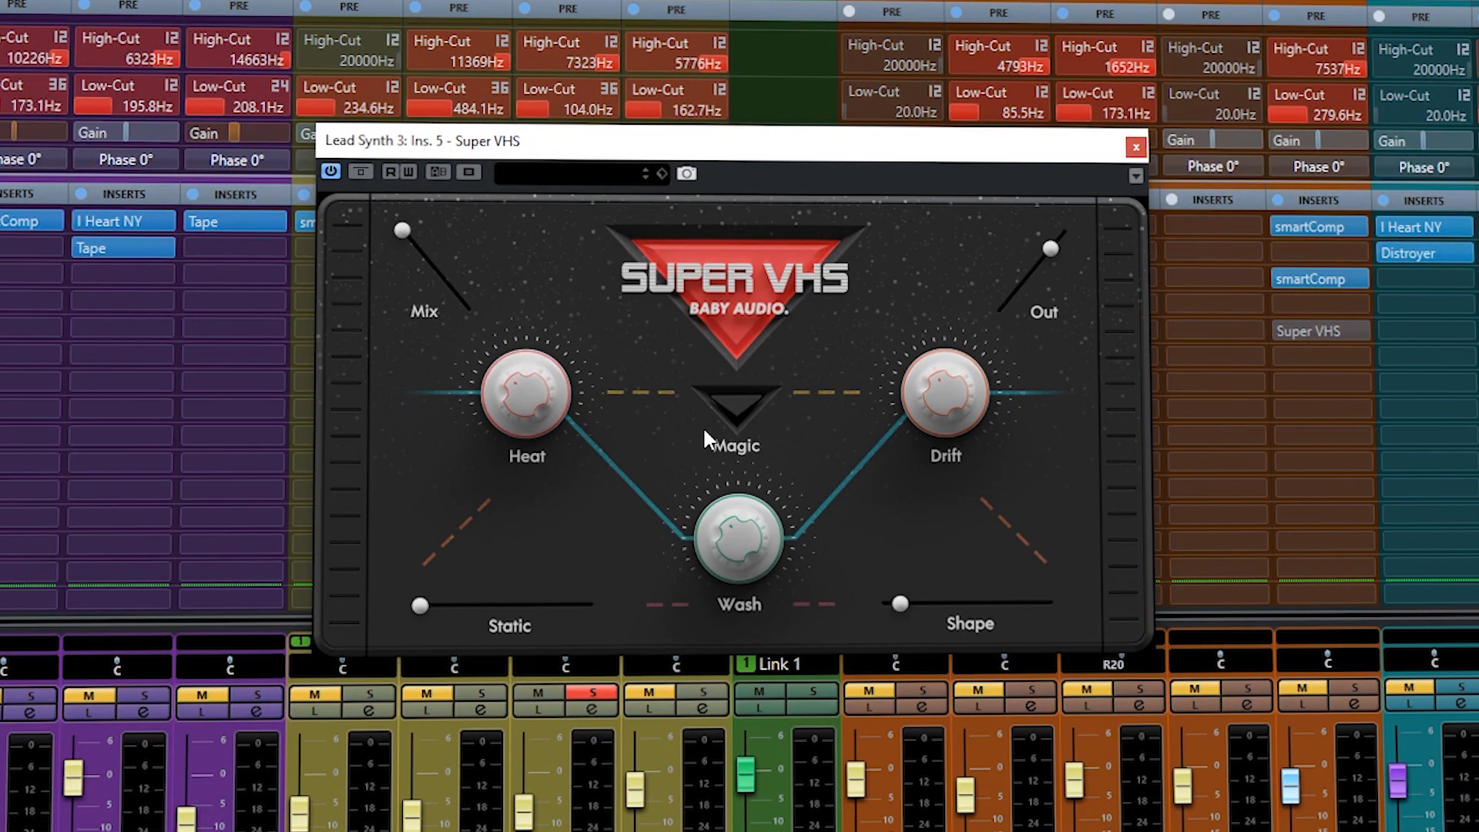
key("space")
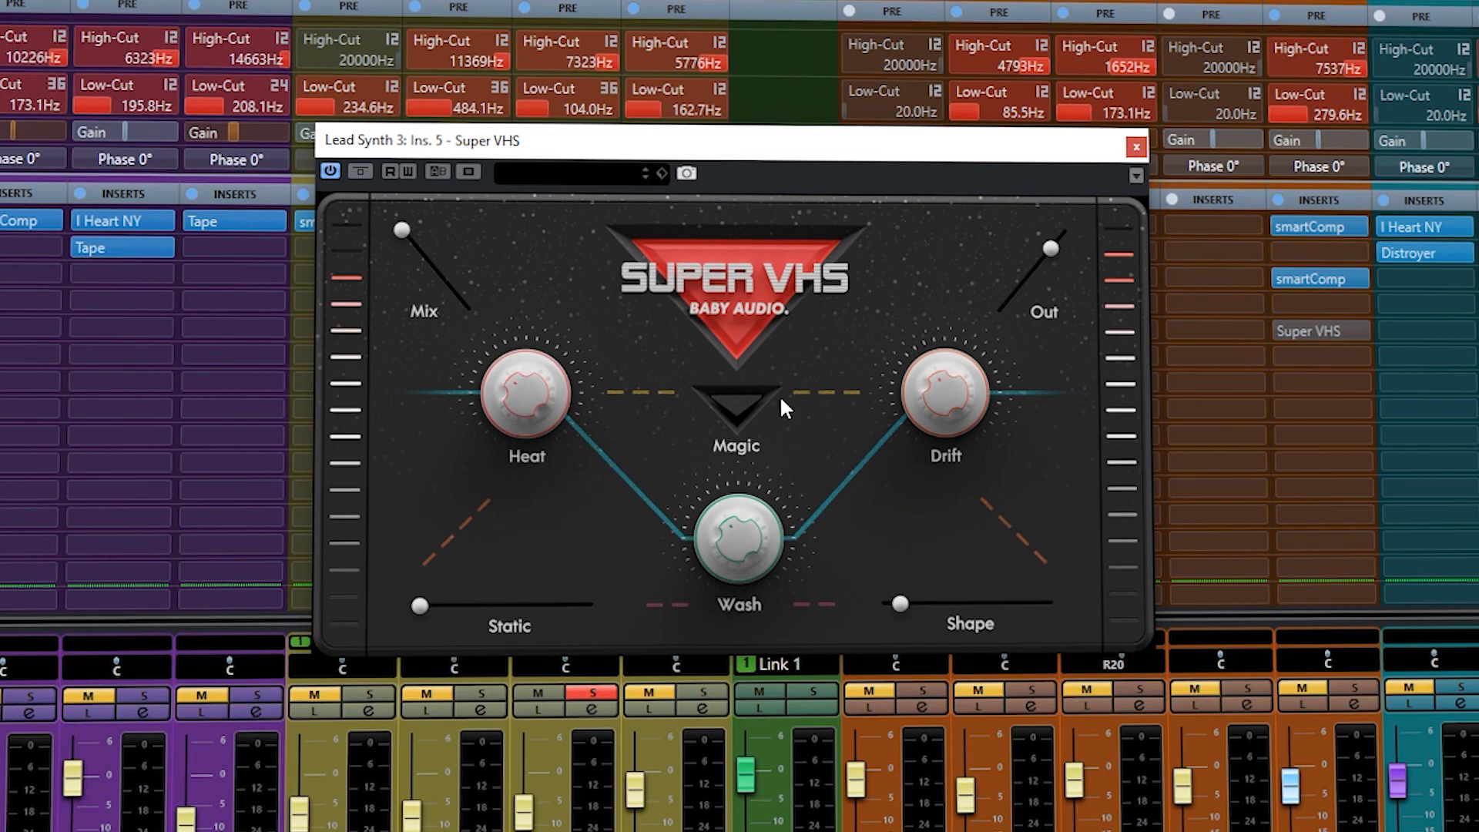
Step: Enable Magic with a slightly lower Out level, toggling Magic off and on to compare the sound
left_click(741, 399)
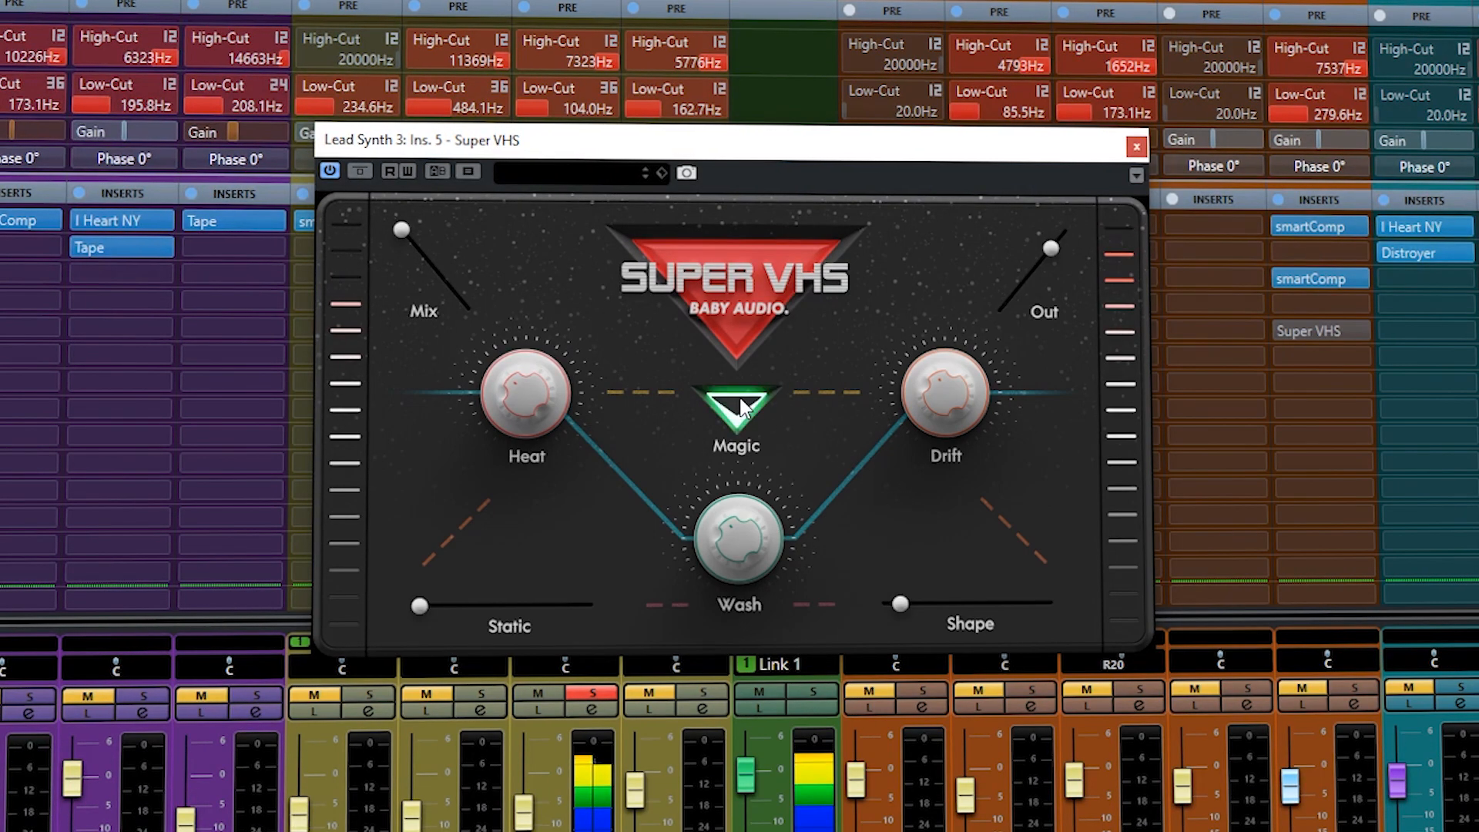
left_click_drag(1052, 252, 1048, 255)
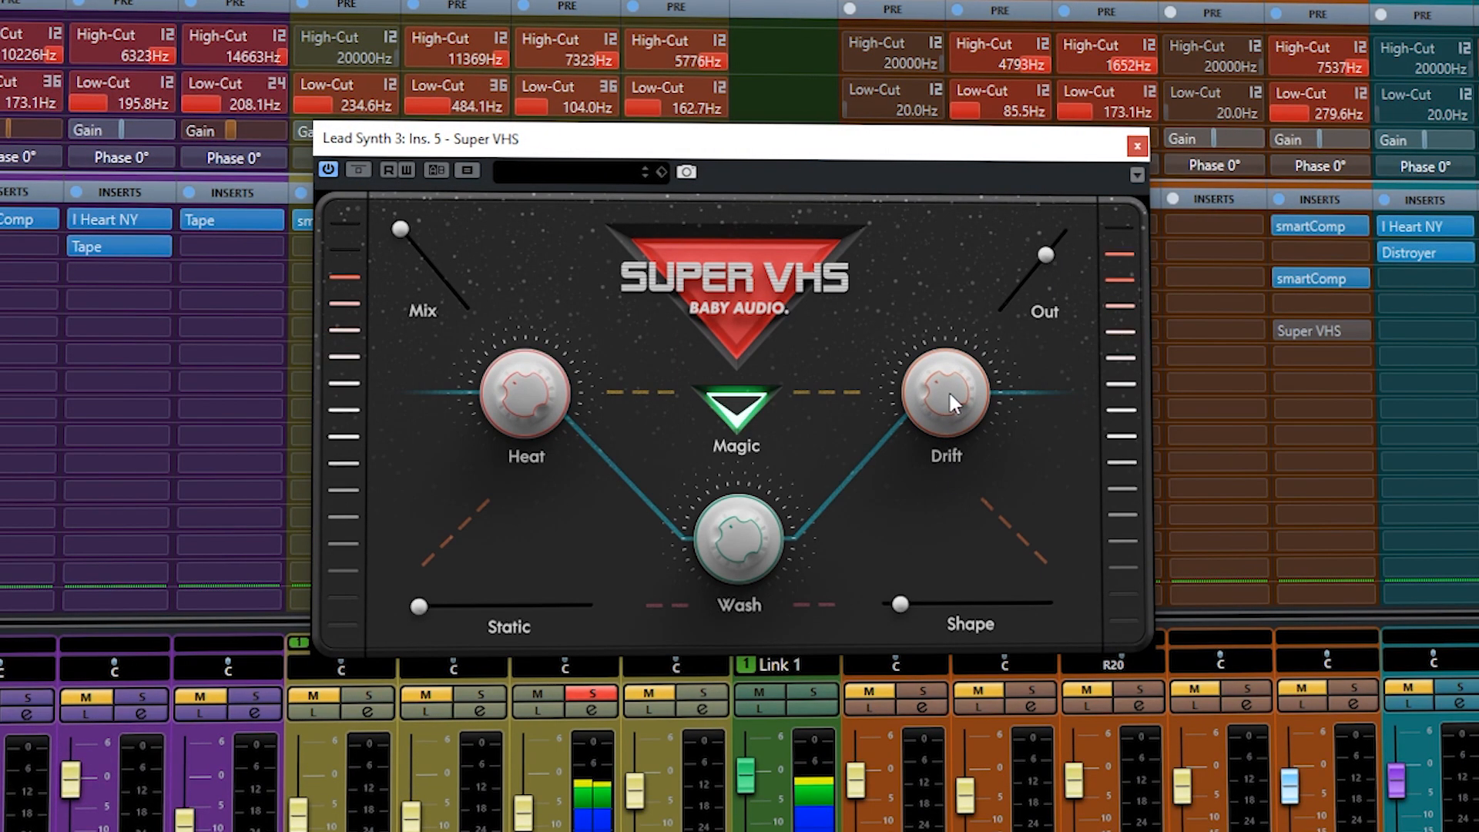
left_click(725, 403)
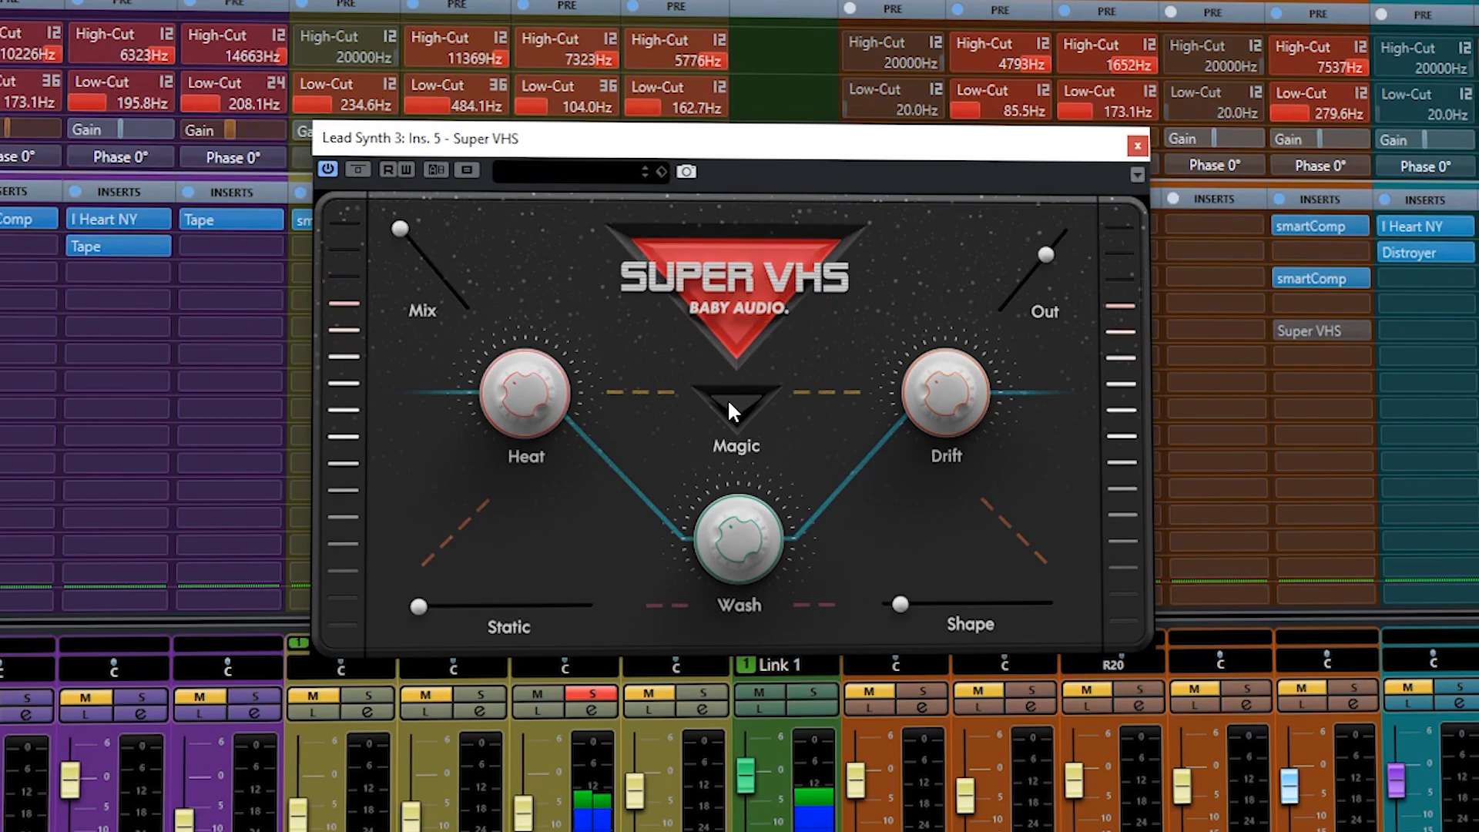
left_click(727, 399)
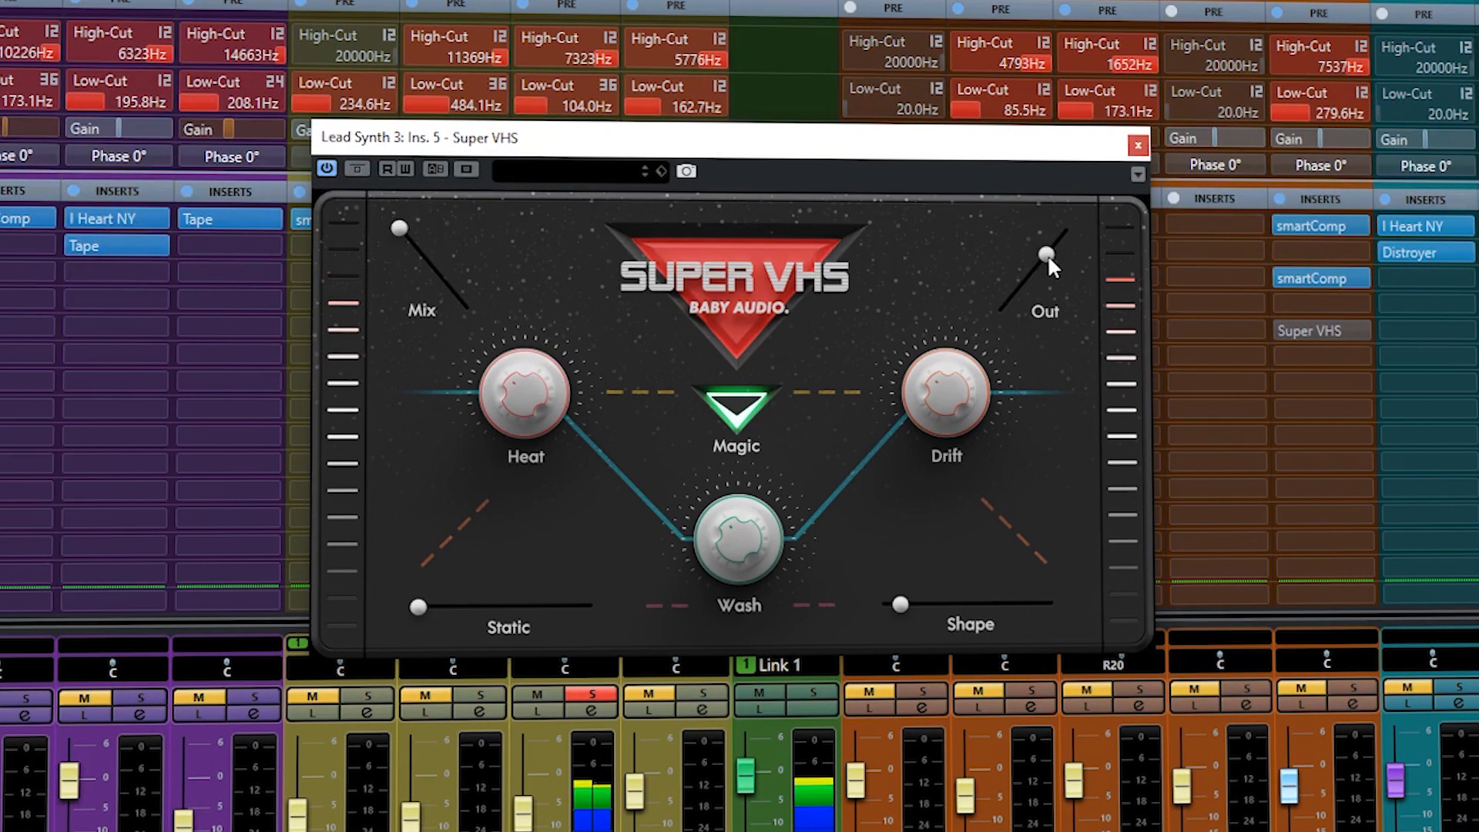
Step: Compare Lead Synth 3 with Super VHS bypassed and active, and unsolo the track to hear it in the full mix
left_click(355, 167)
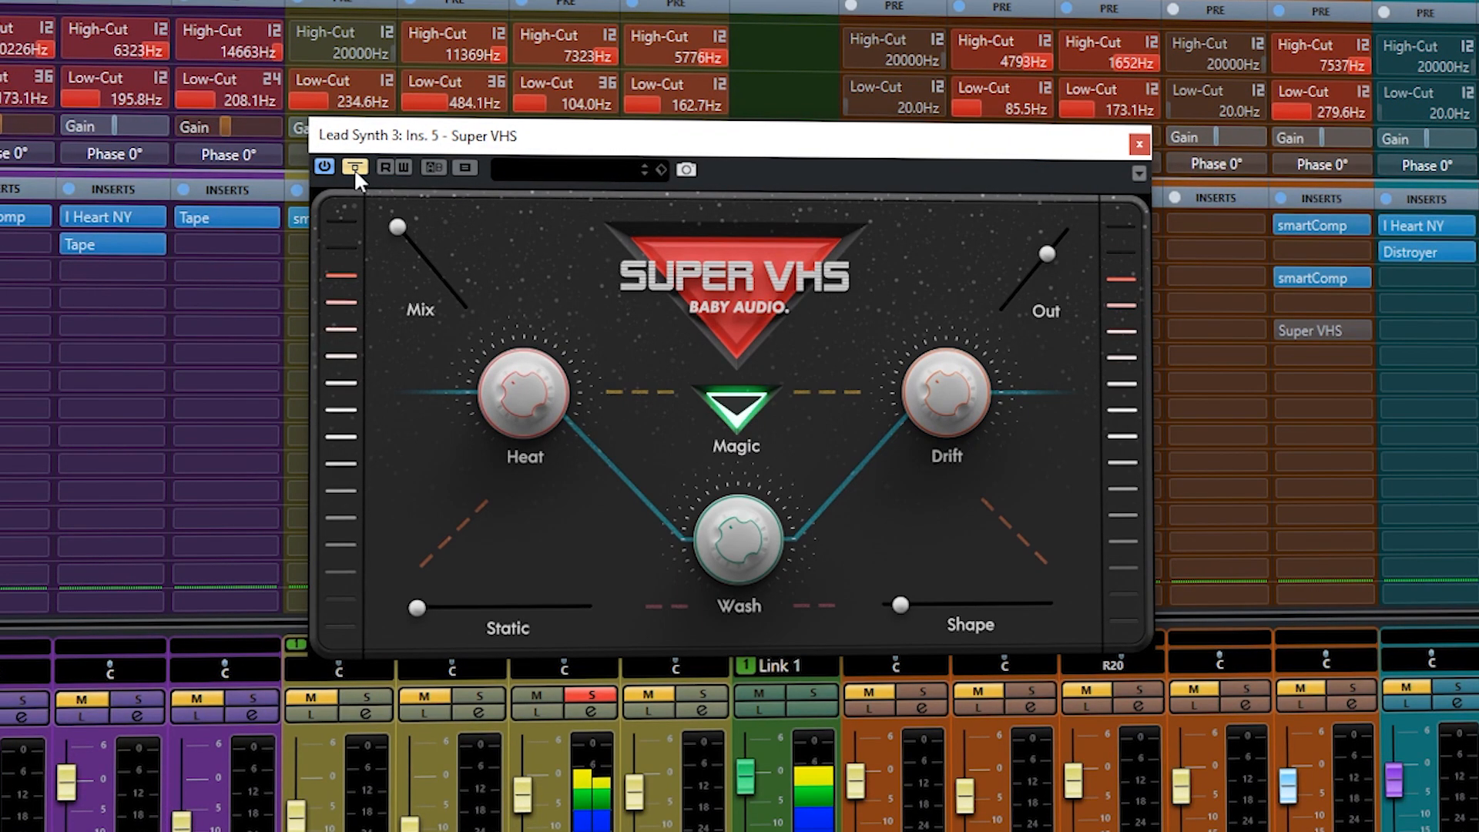
left_click(354, 167)
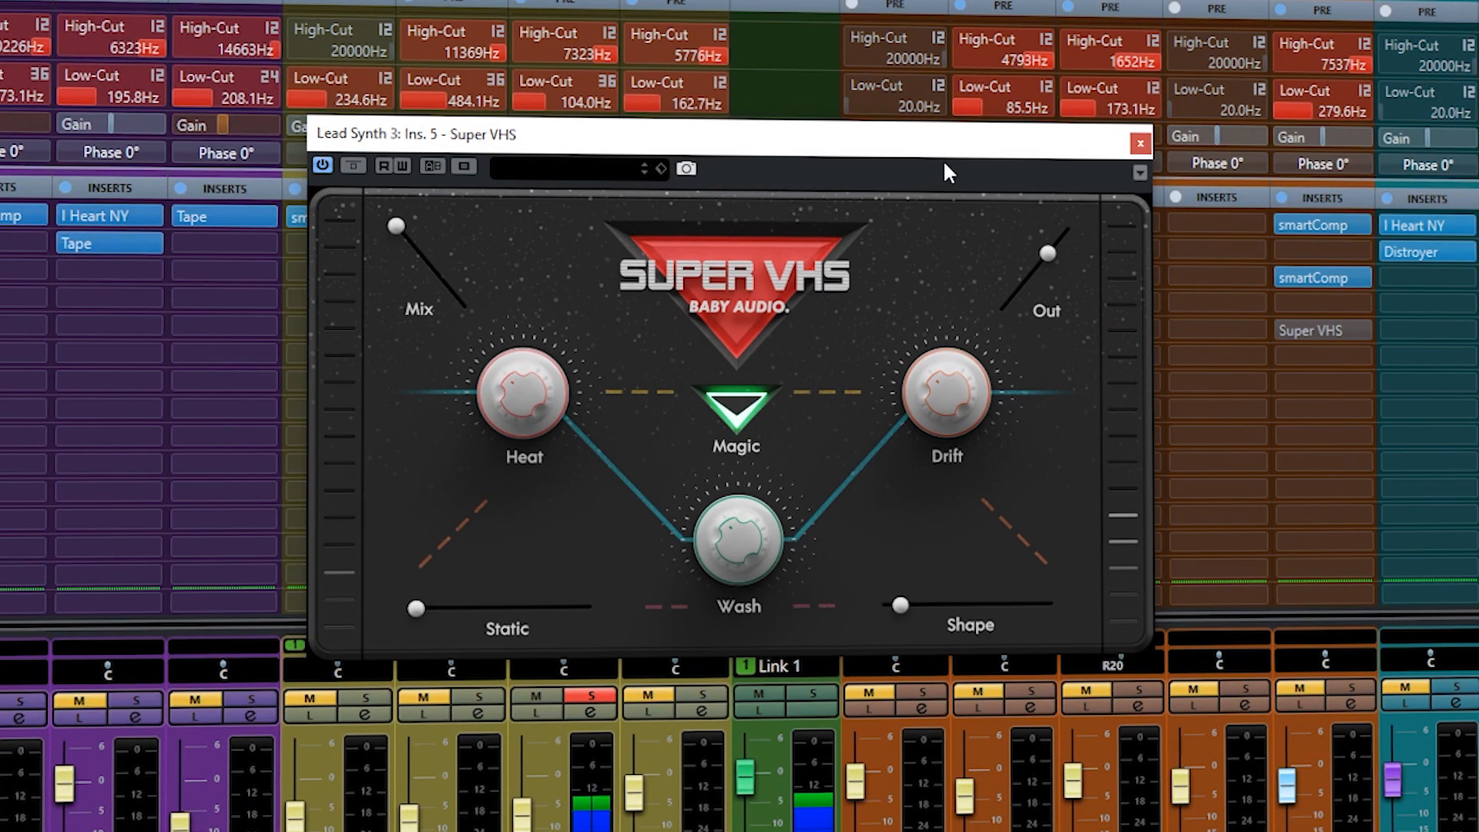
left_click_drag(948, 148, 1478, 101)
left_click(604, 694)
left_click_drag(1190, 86, 634, 118)
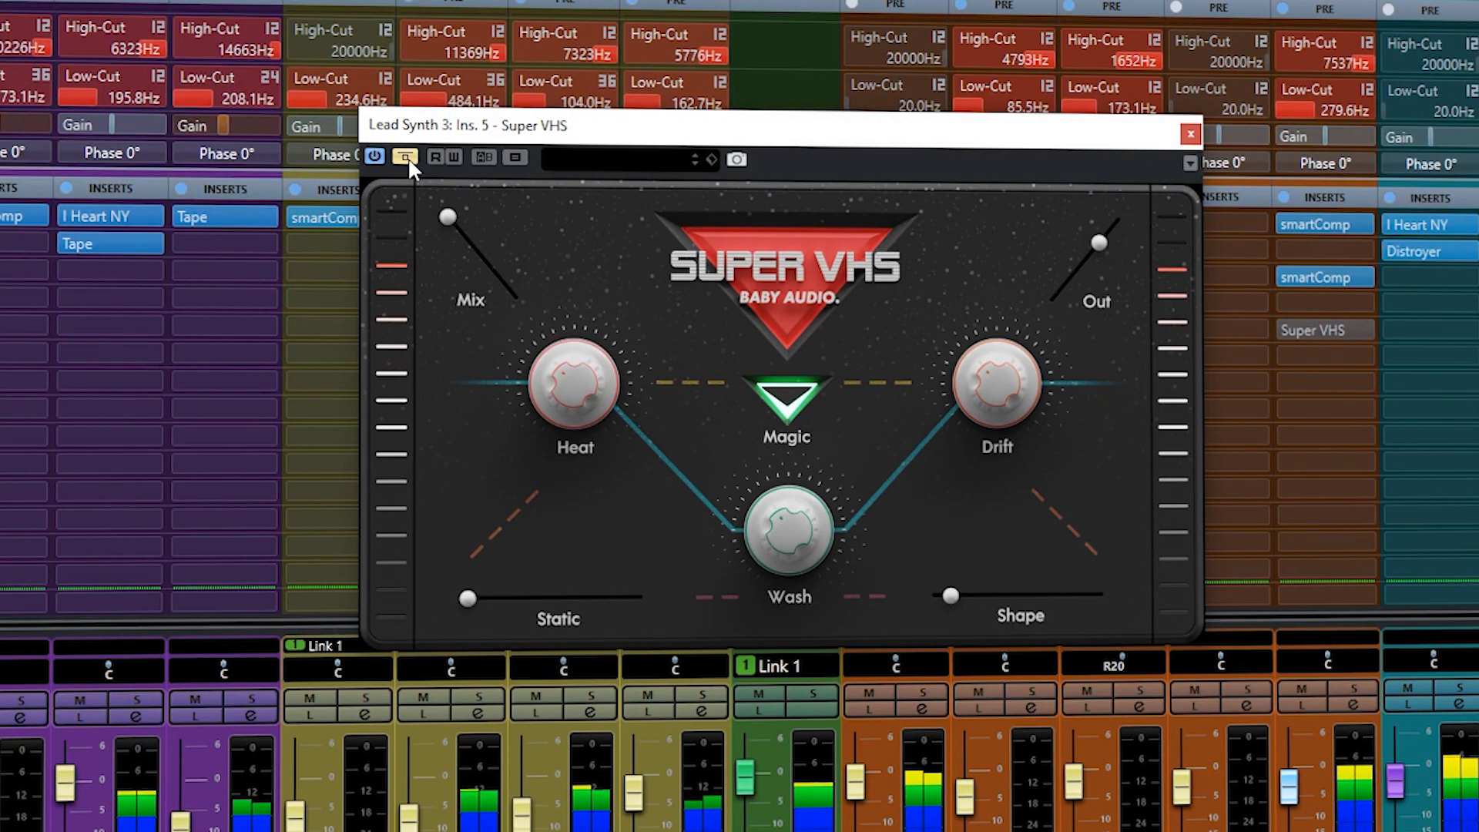
Step: Compare Magic off and on and Super VHS bypassed and active in the full mix, and close the plug-in window
left_click(776, 392)
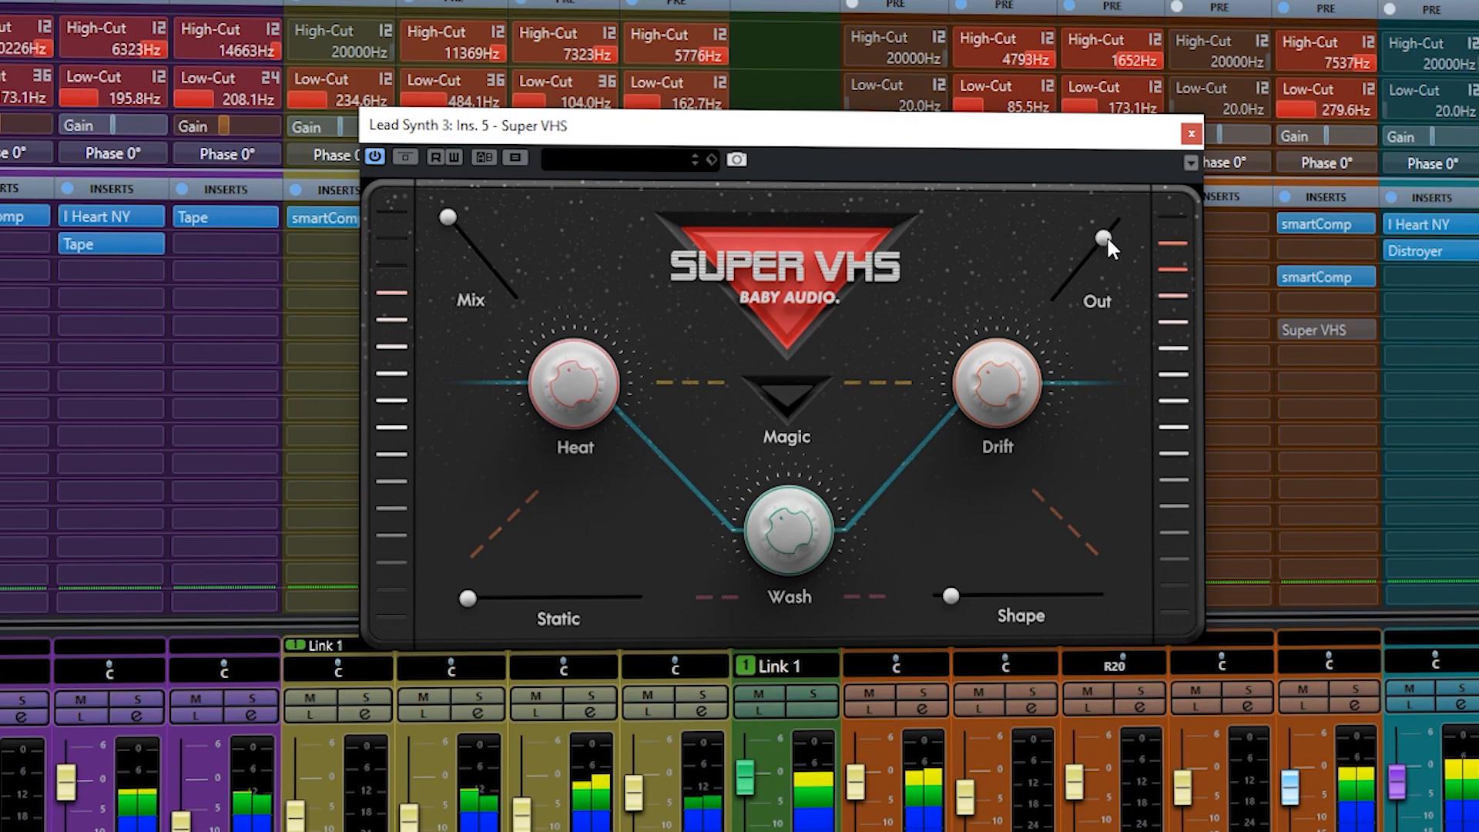
left_click(791, 398)
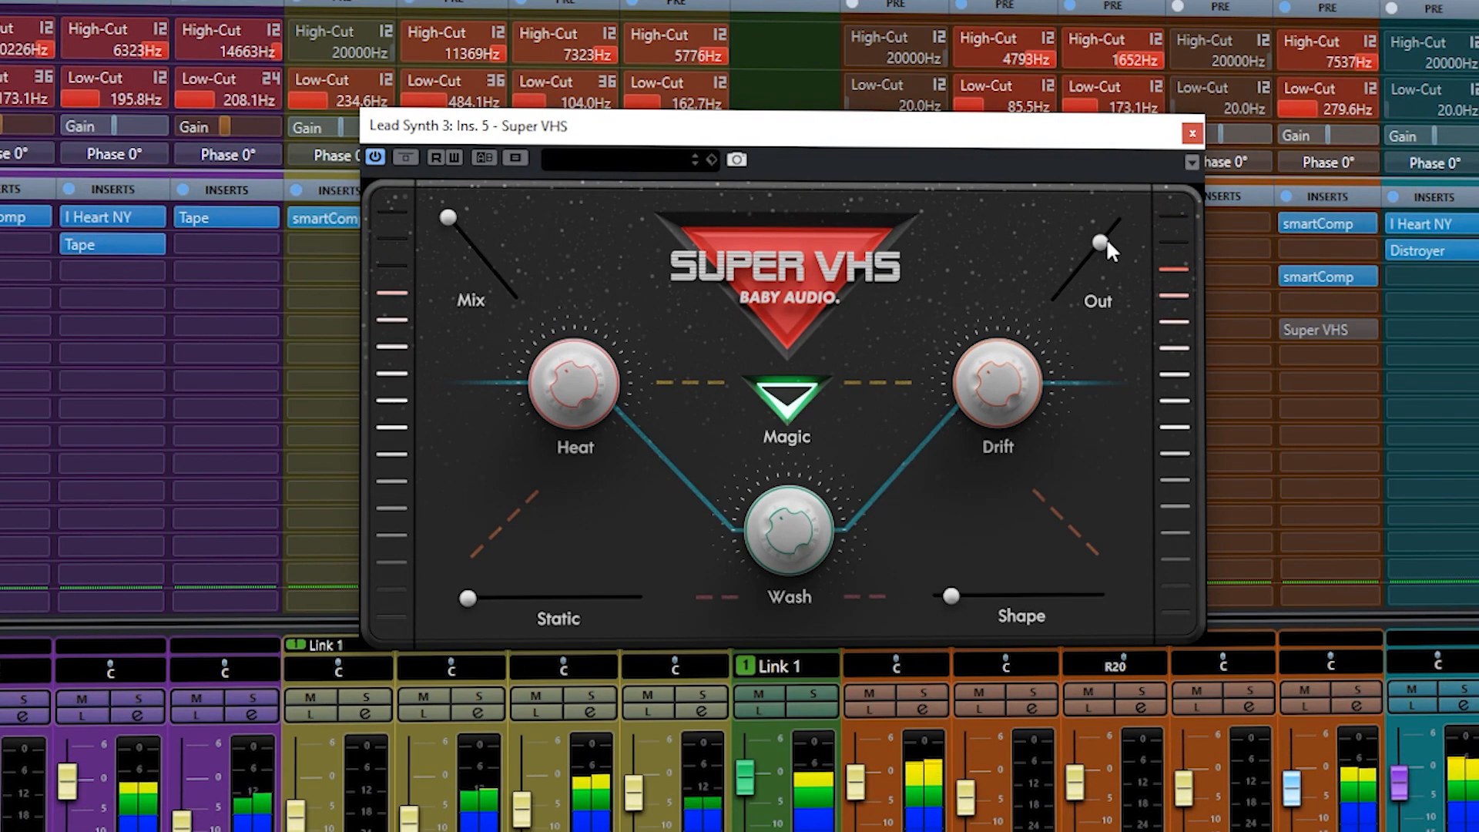
left_click(413, 156)
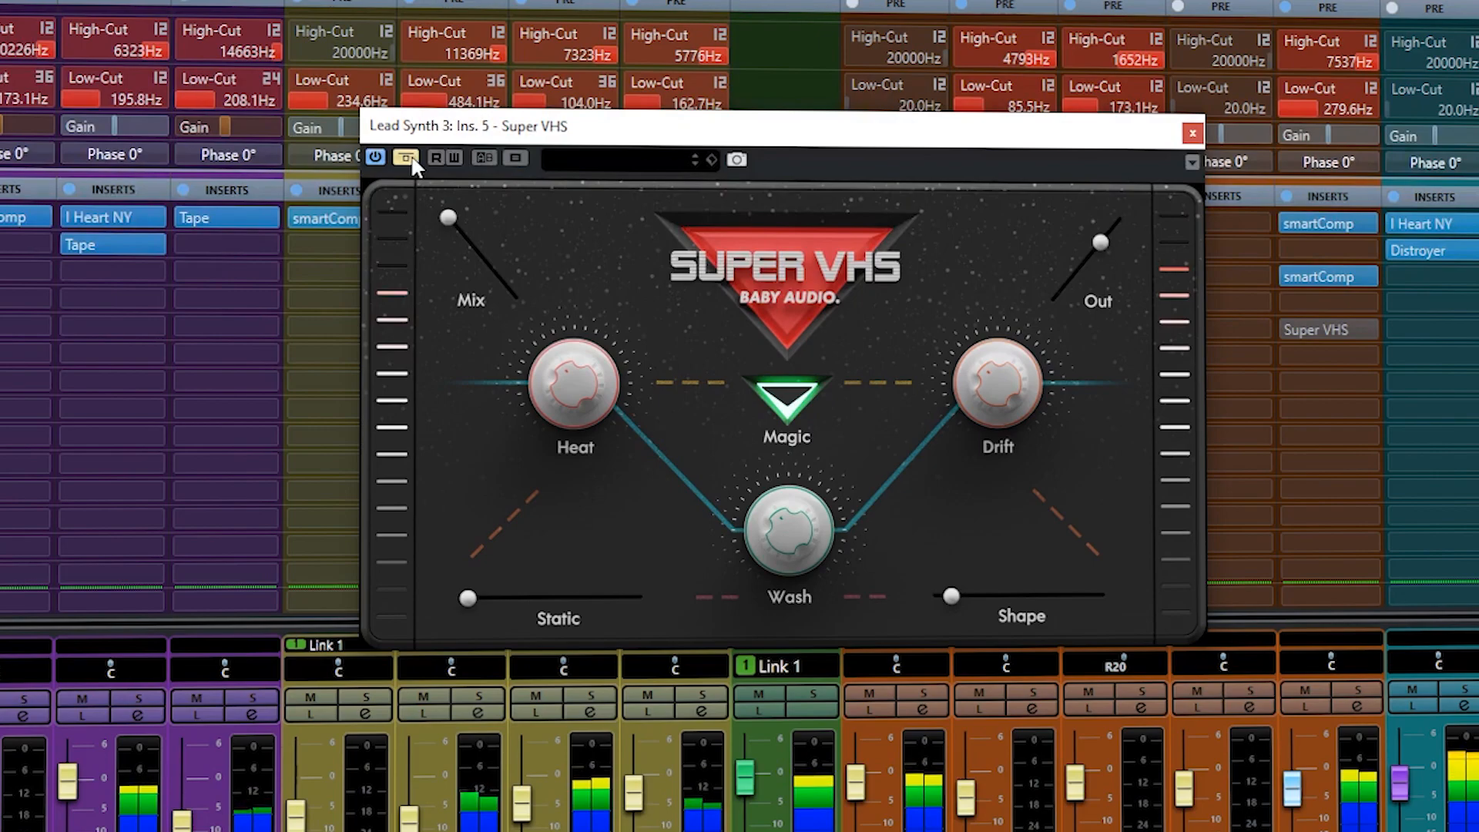
left_click(408, 157)
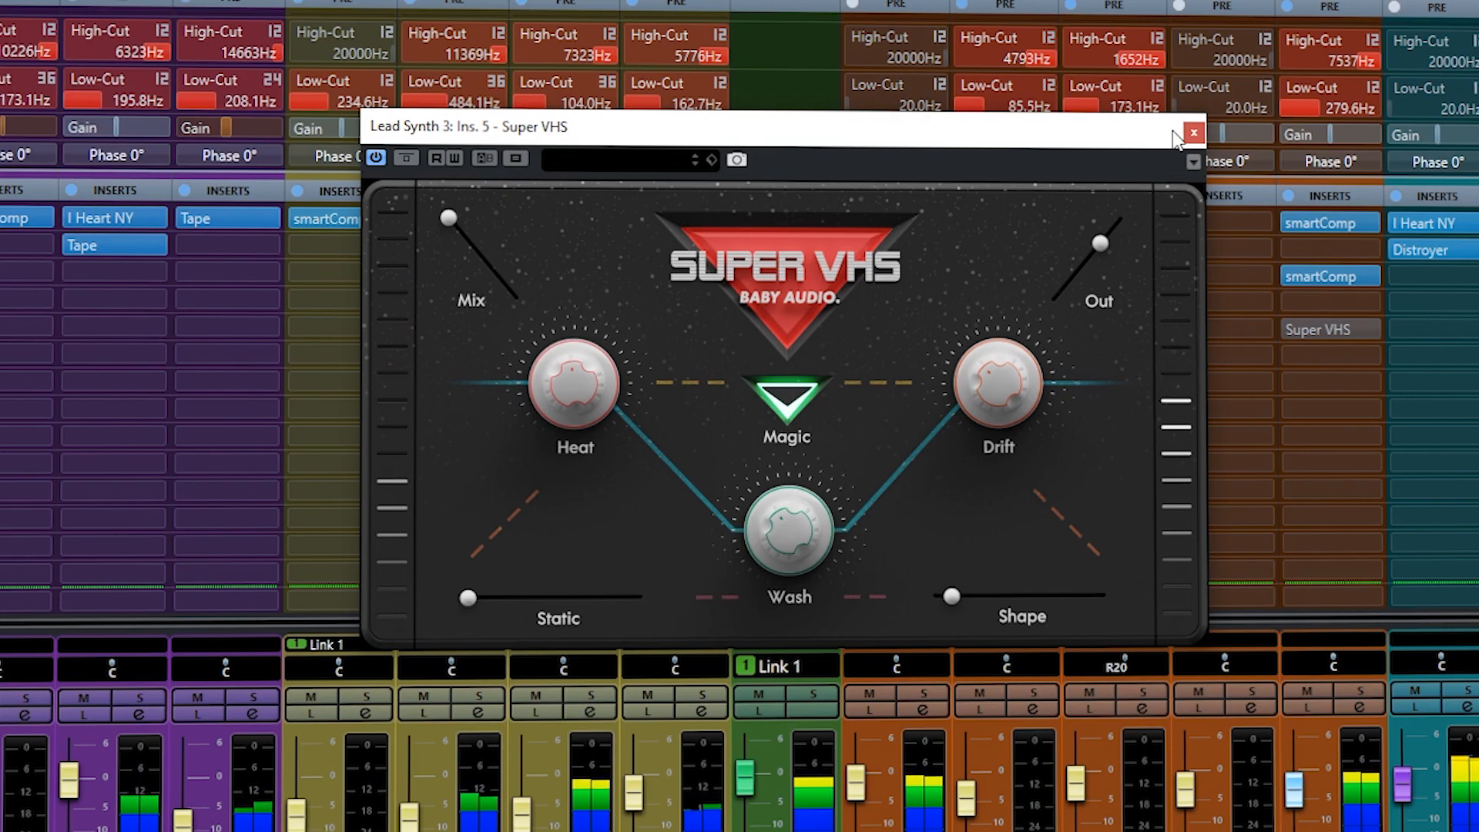
left_click(1193, 133)
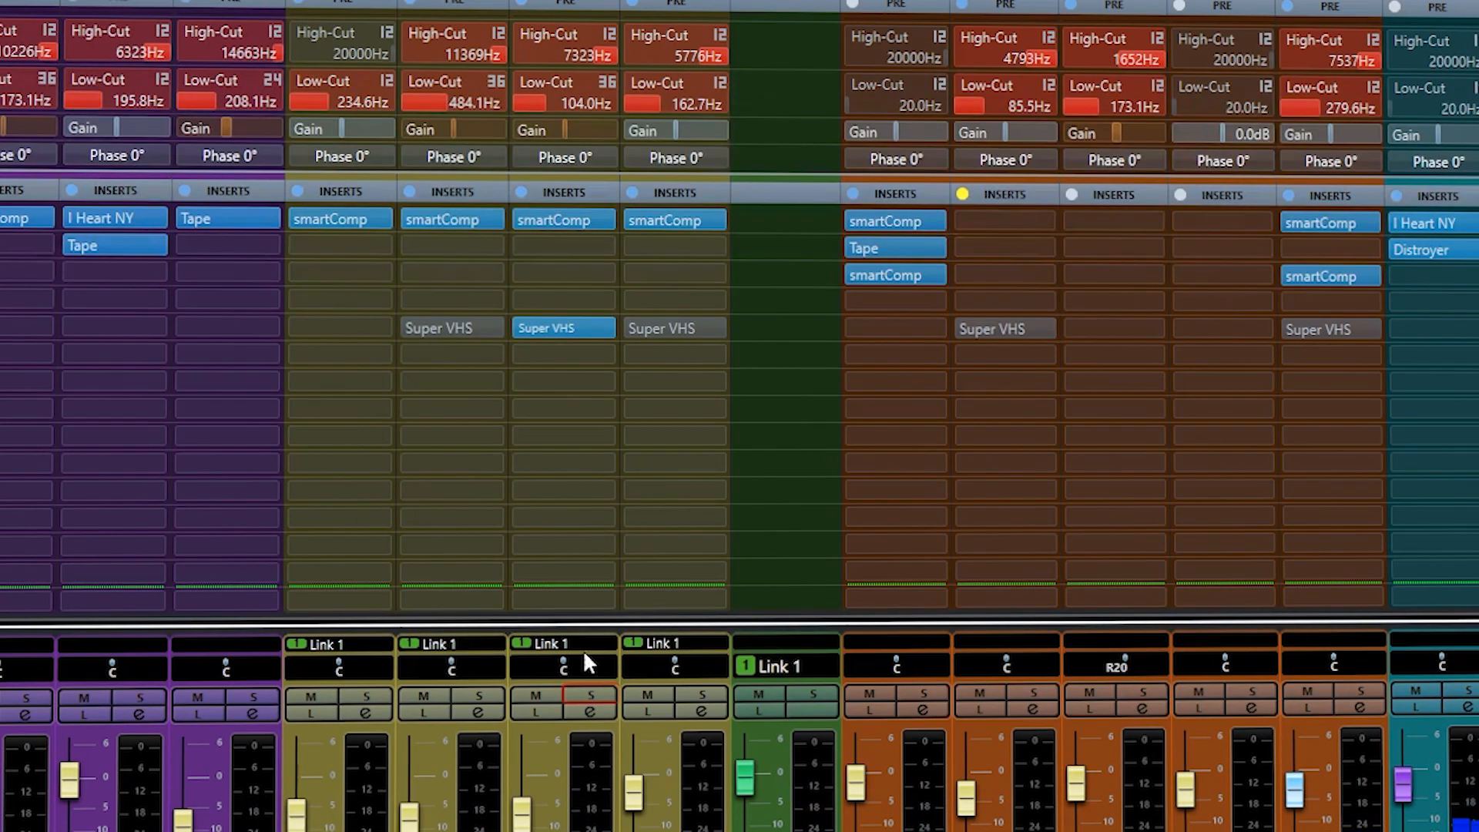
Step: Solo Lead Synth 1 and open its Super VHS insert with the plug-in switched on
left_click(493, 695)
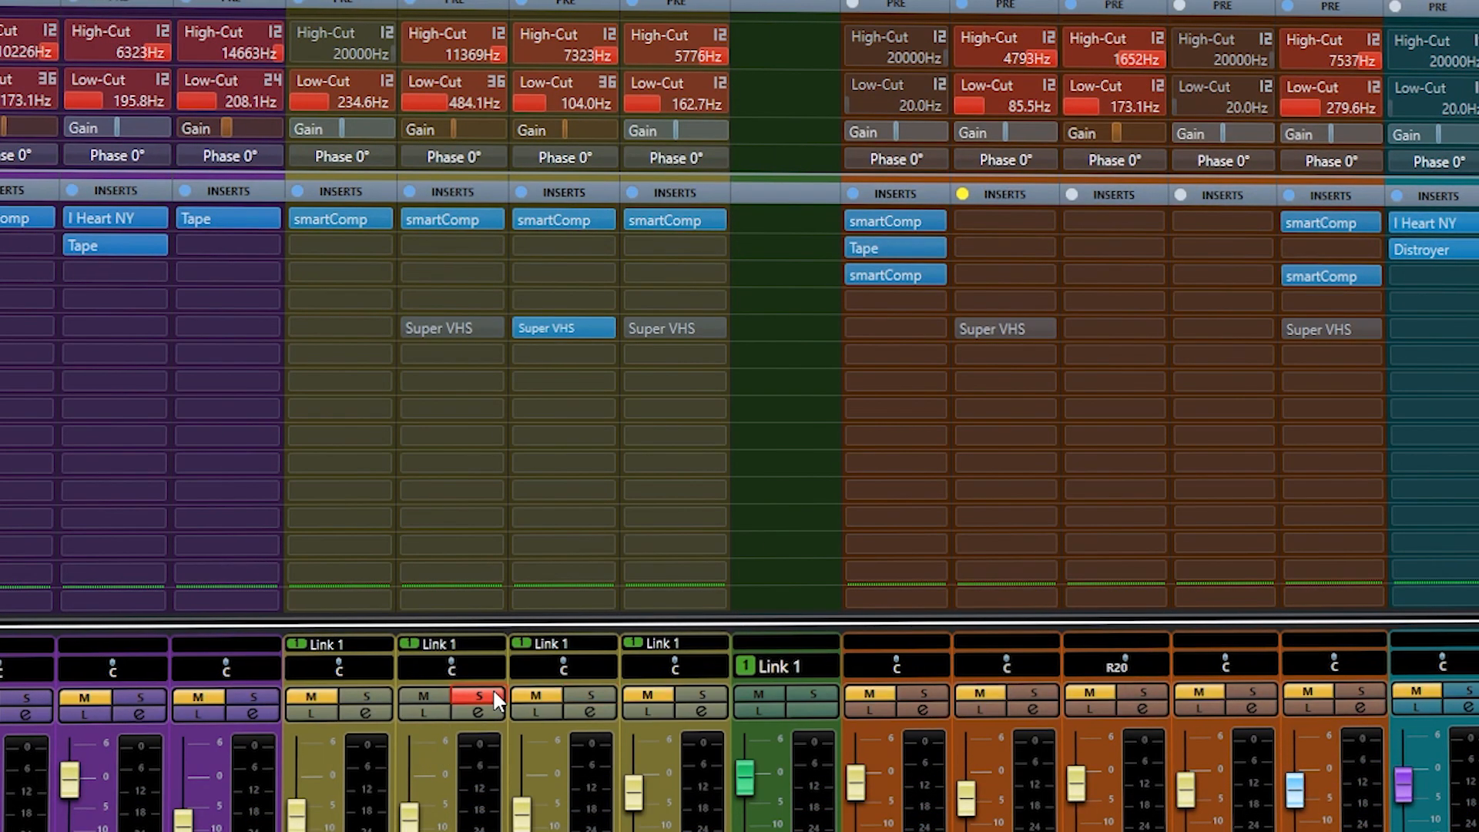
left_click(441, 326)
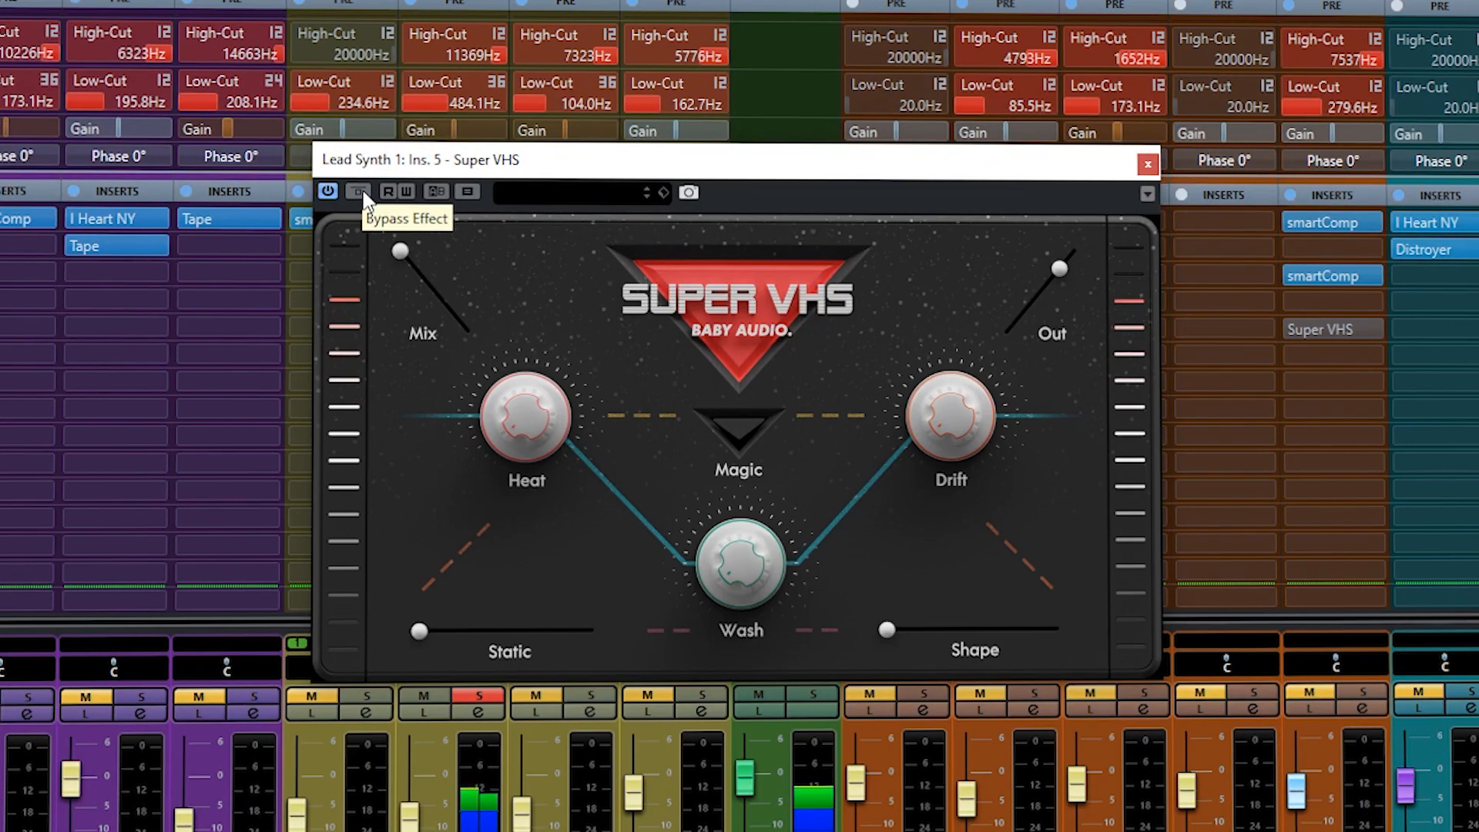
Step: Toggle the bypass of Super VHS on Lead Synth 1 repeatedly to compare the dry and processed sound
left_click(358, 192)
left_click(358, 192)
left_click(358, 192)
left_click(361, 193)
left_click(361, 193)
left_click(360, 192)
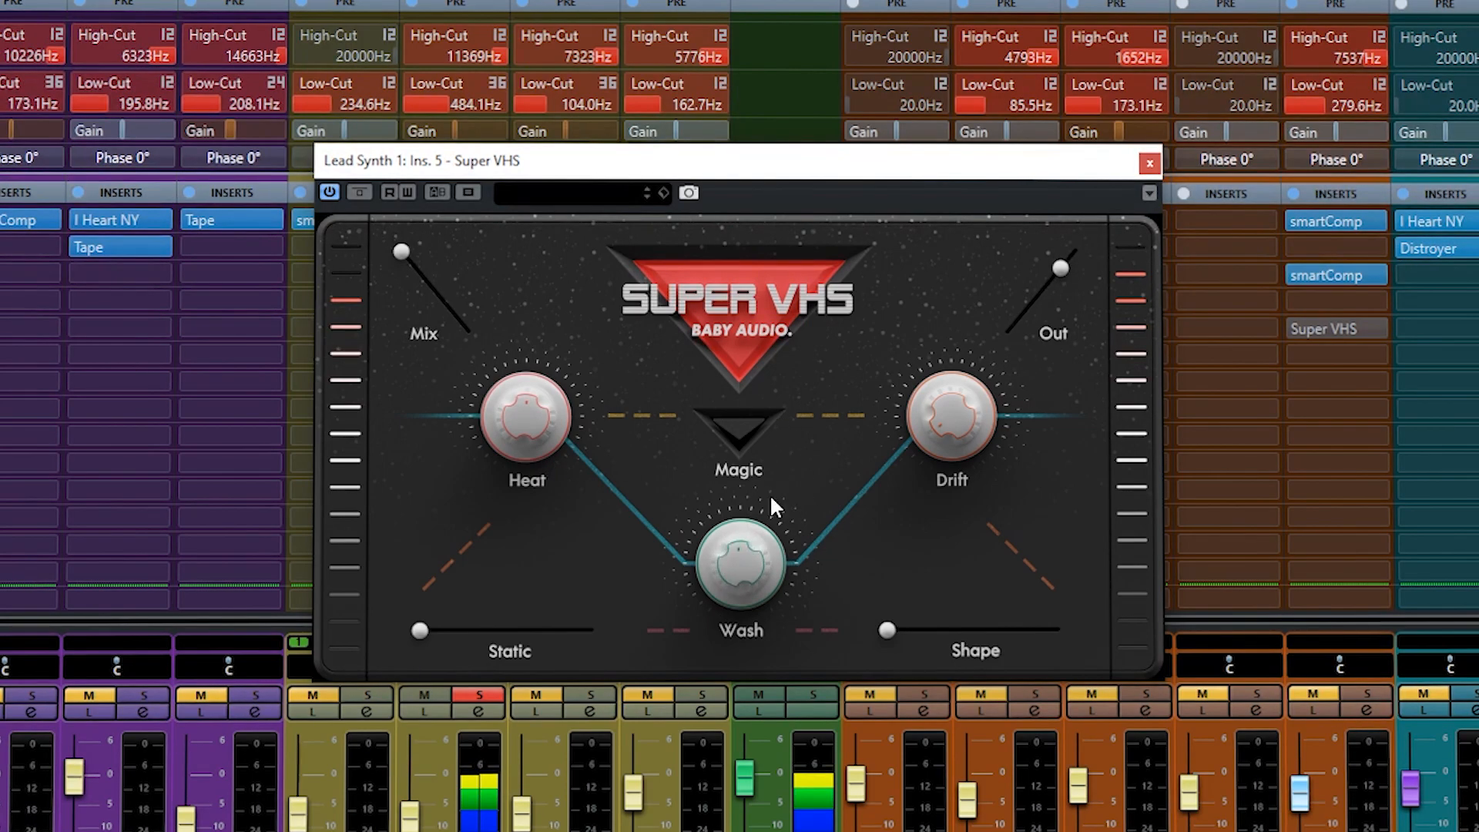
Step: Check the effect pages of the Spire instrument on Lead Synth 1, close it and bring the Super VHS window back over the mixer
left_click_drag(548, 162, 1082, 174)
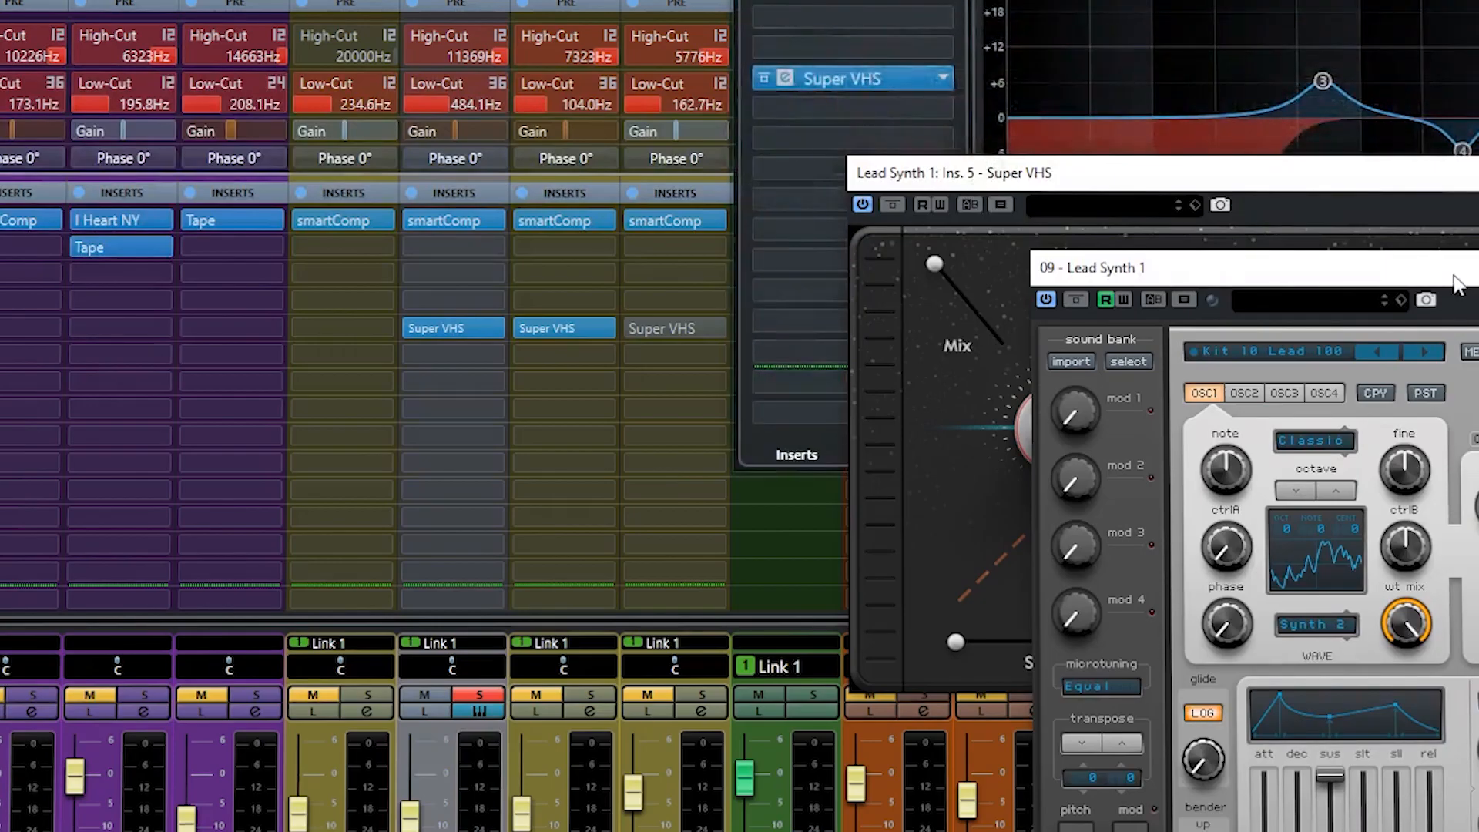
left_click_drag(1454, 278, 518, 124)
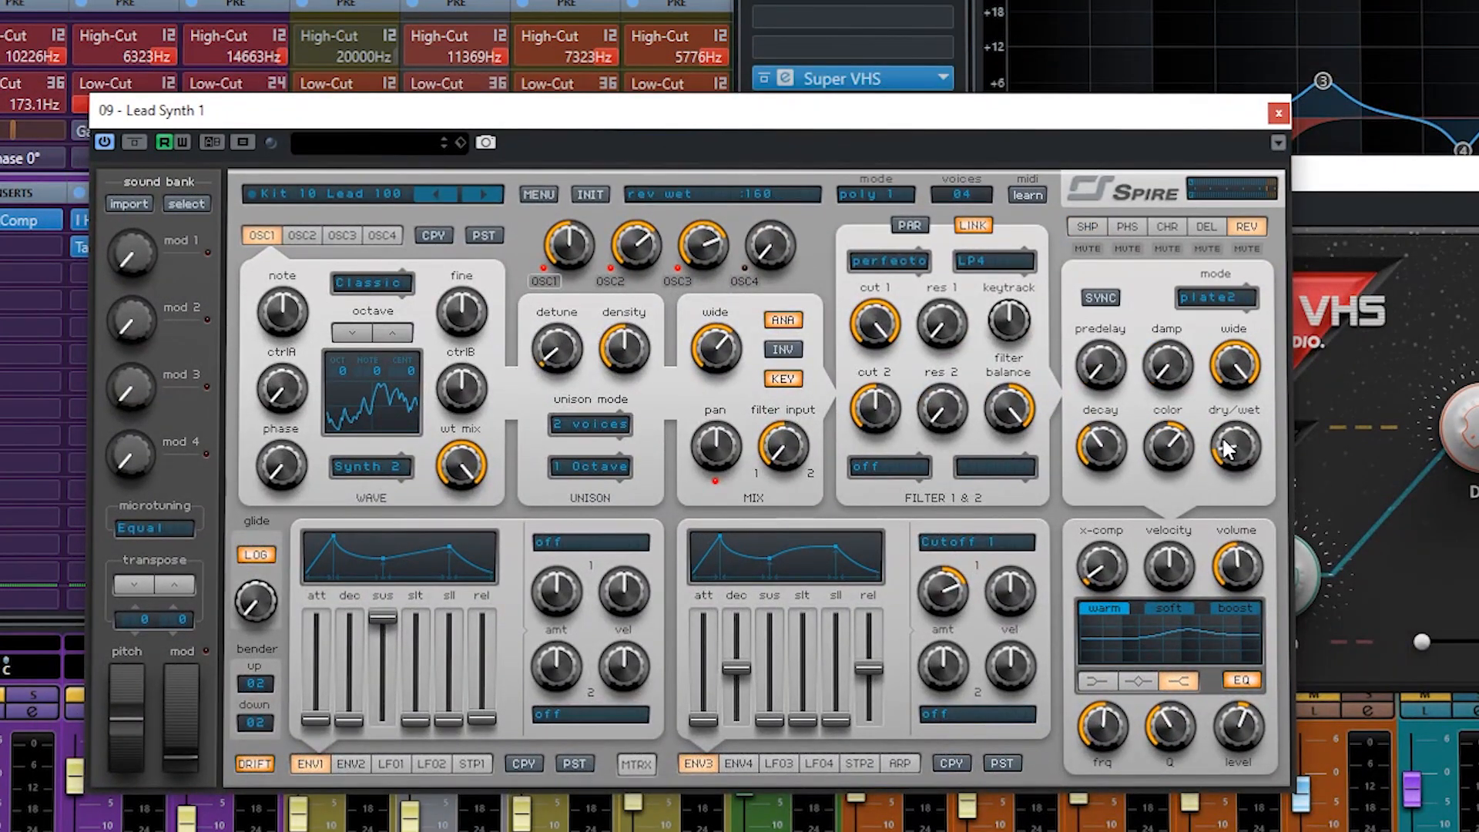
left_click(1206, 226)
left_click(1167, 227)
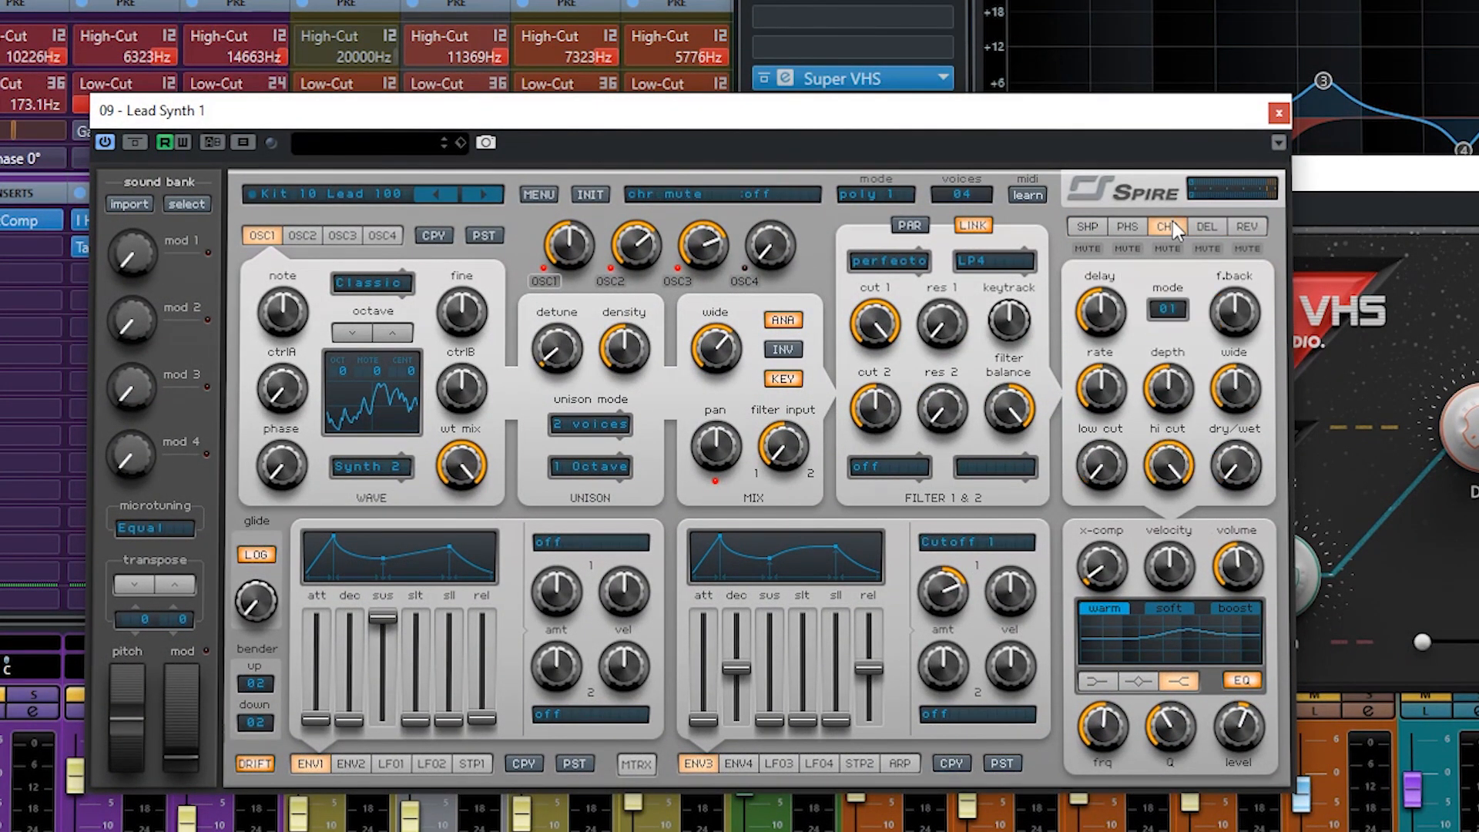
left_click(1127, 226)
left_click(1086, 228)
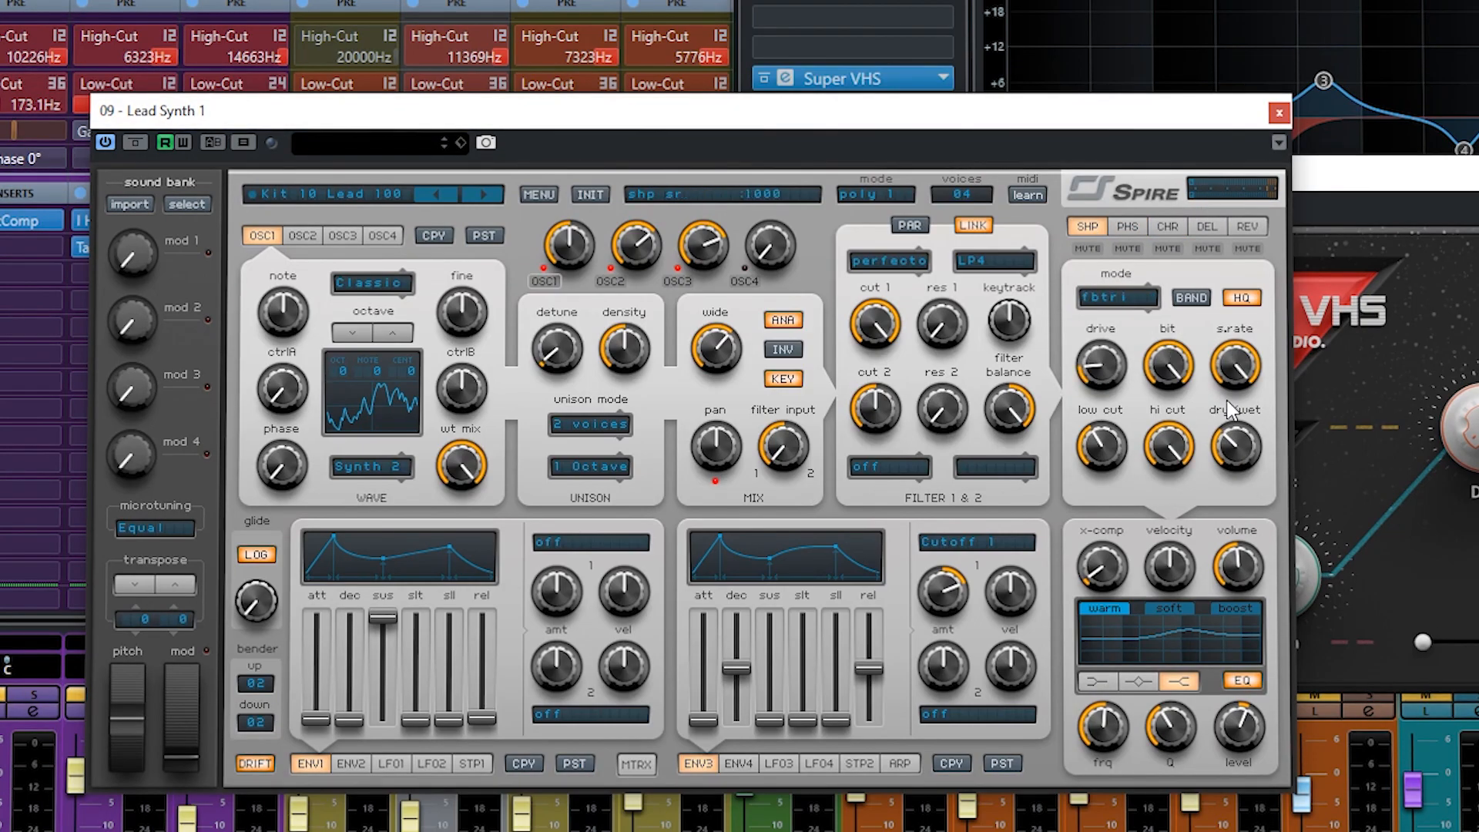
left_click(1278, 114)
left_click_drag(1434, 173, 829, 202)
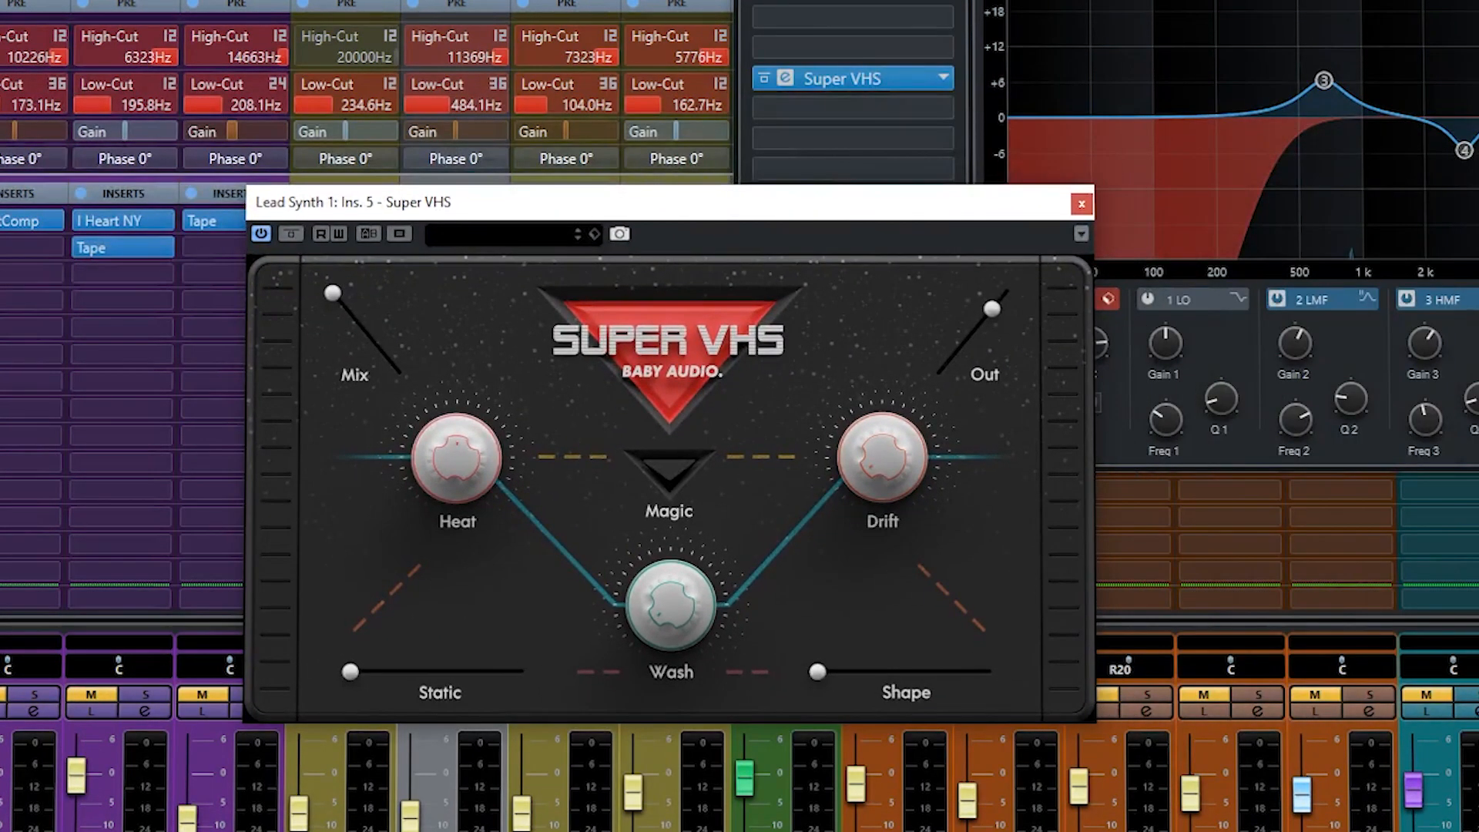
left_click_drag(1079, 0, 444, 0)
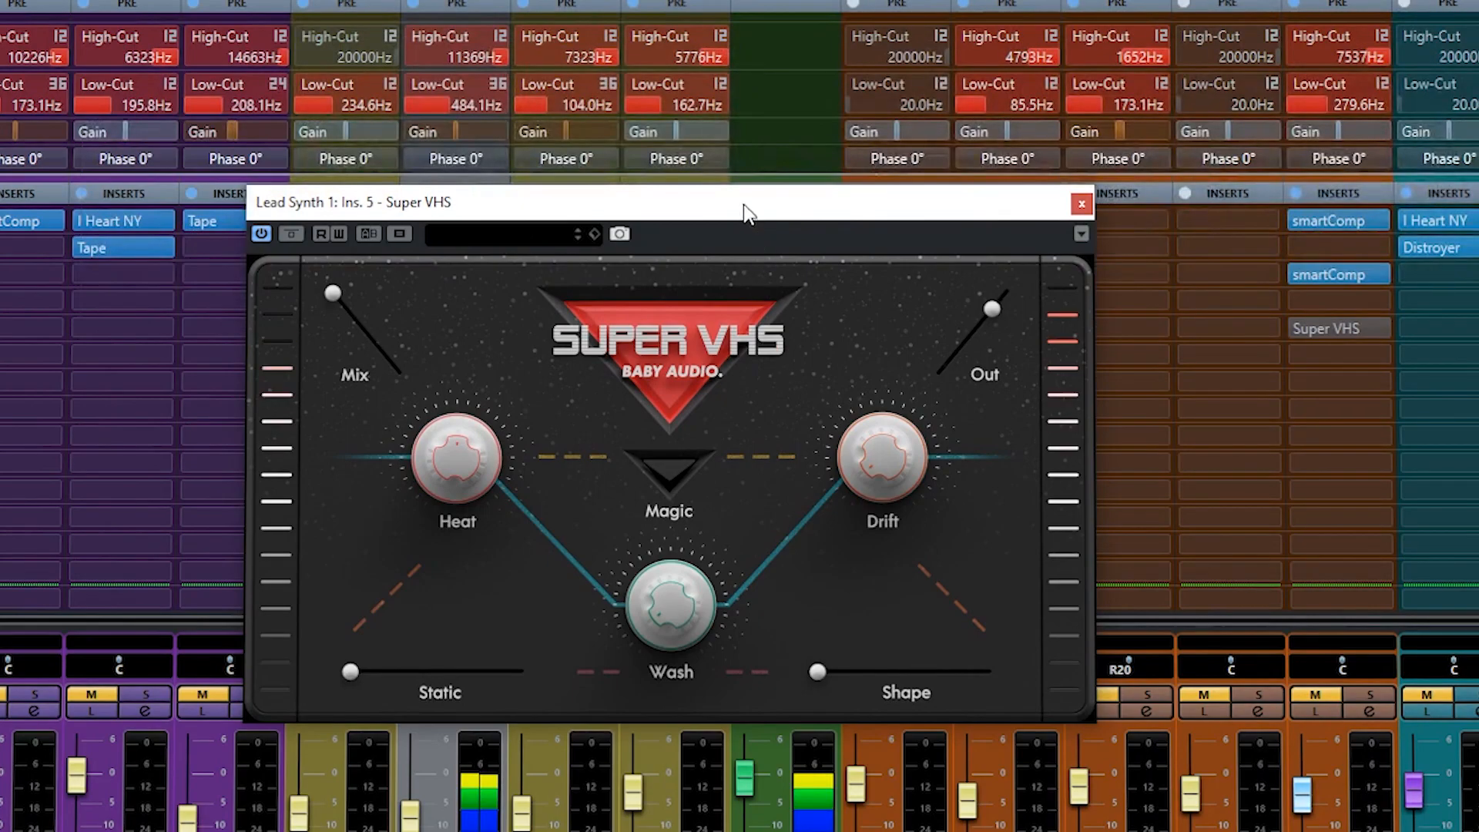
left_click_drag(746, 211, 917, 213)
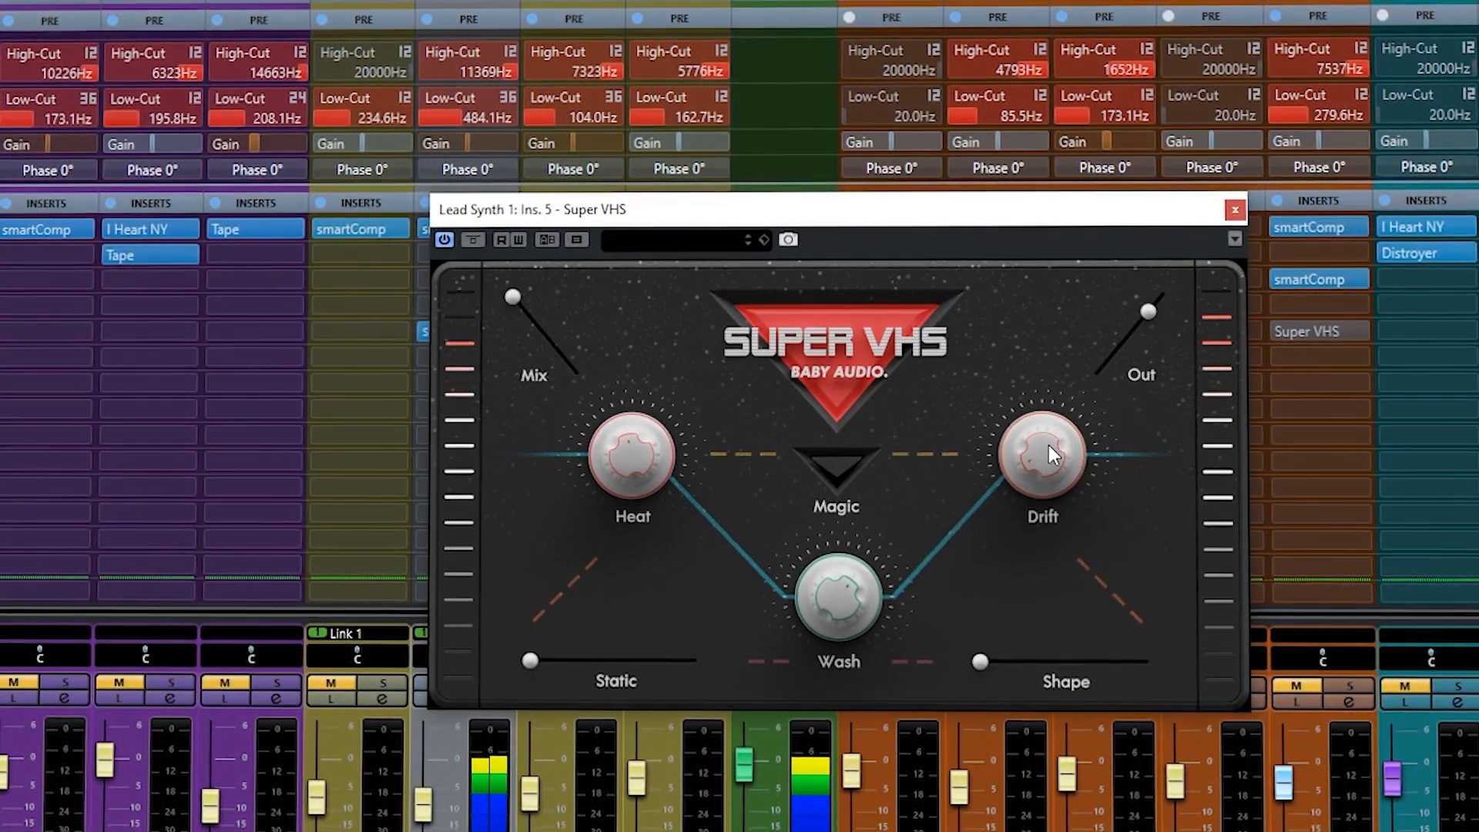
Step: Return Shape to its minimum and enable Magic on Lead Synth 1, toggling it off and on to compare
mouse_move(975, 659)
left_mouse_down()
mouse_move(1059, 663)
mouse_move(959, 659)
left_mouse_up()
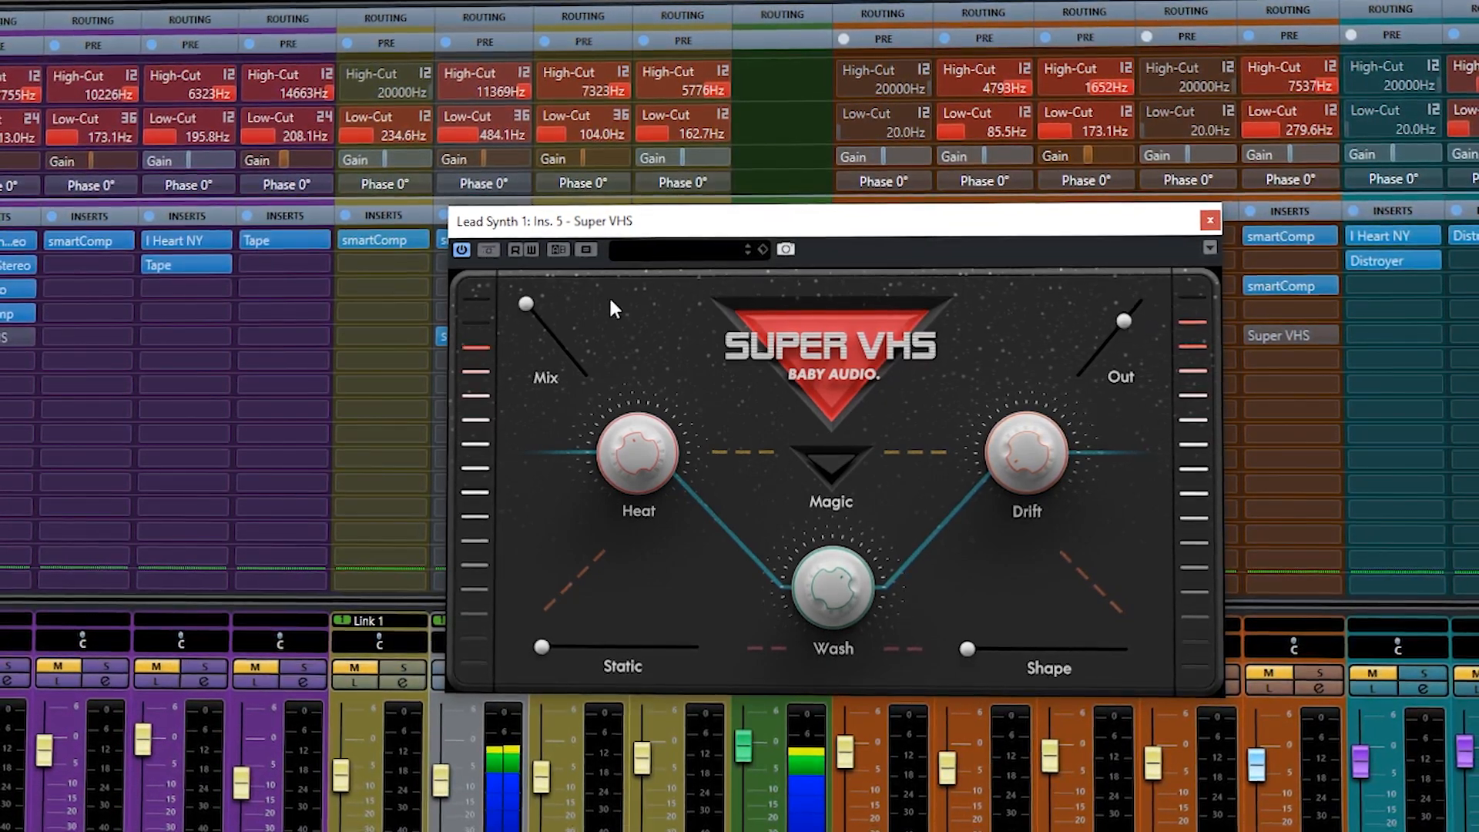
left_click(831, 461)
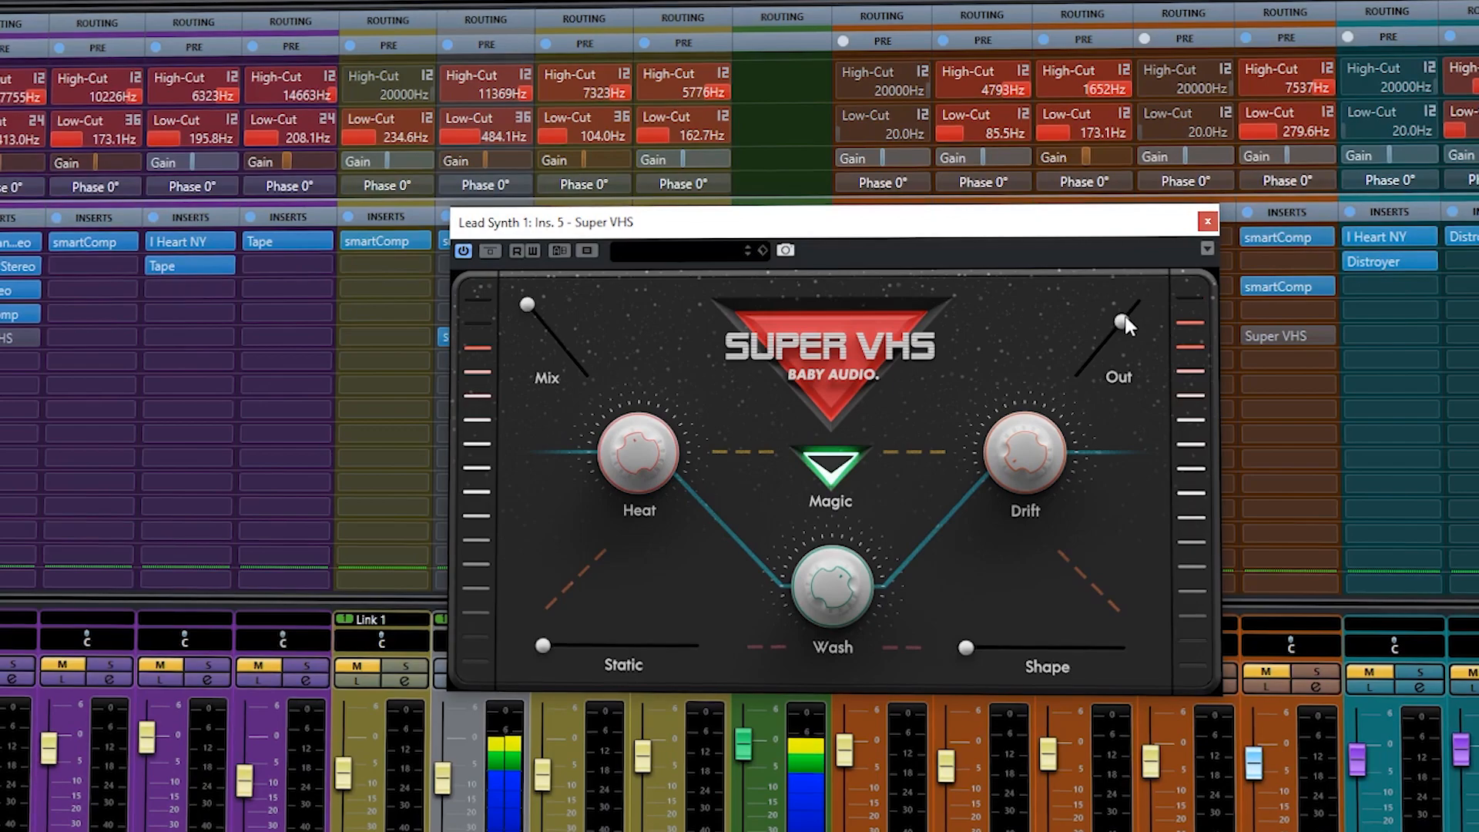
left_click(822, 457)
left_click(822, 457)
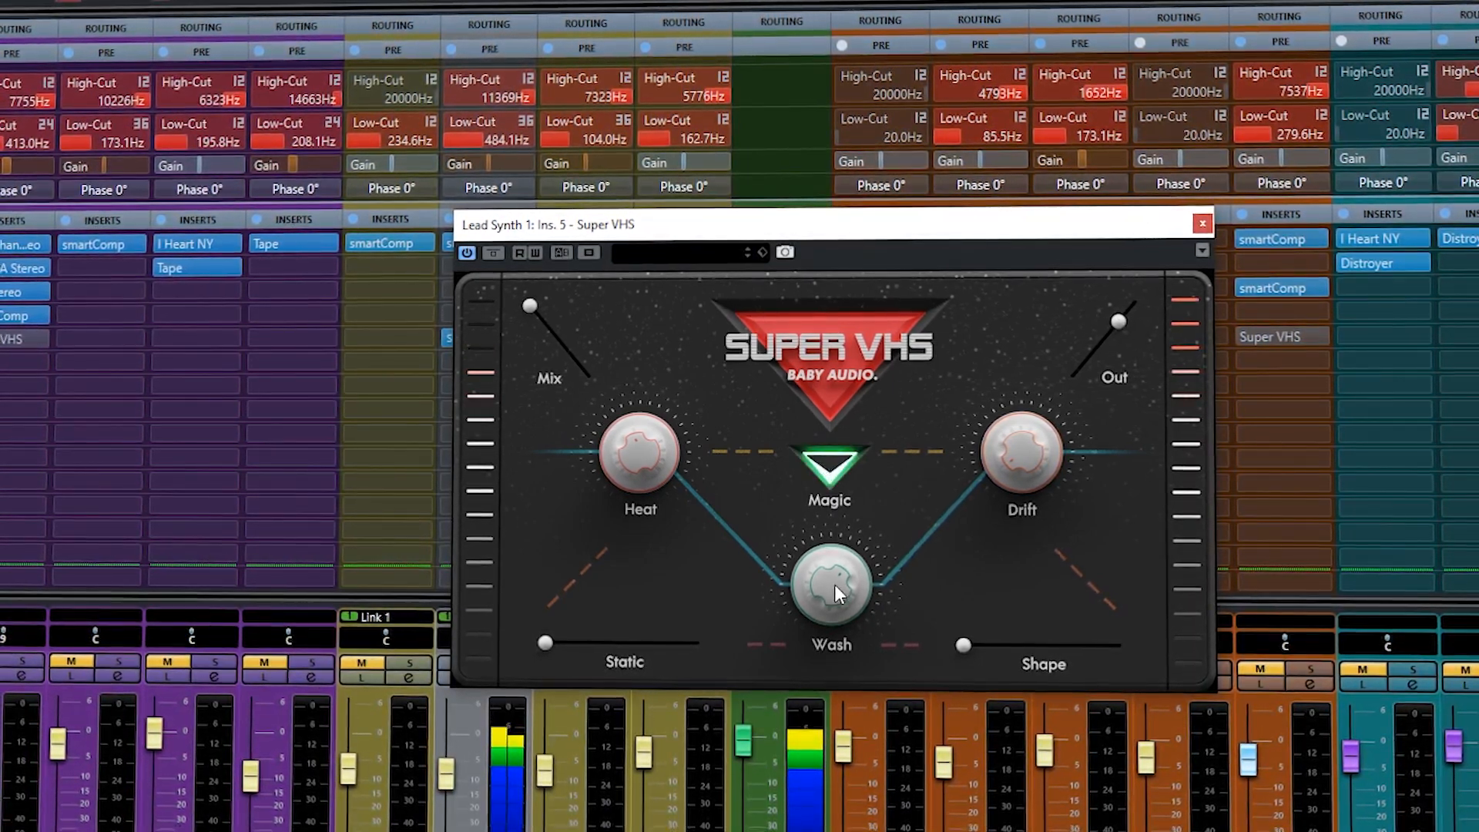
Step: Bypass and re-enable Super VHS on Lead Synth 1 to compare levels, and lower its Out level slightly
left_click(499, 254)
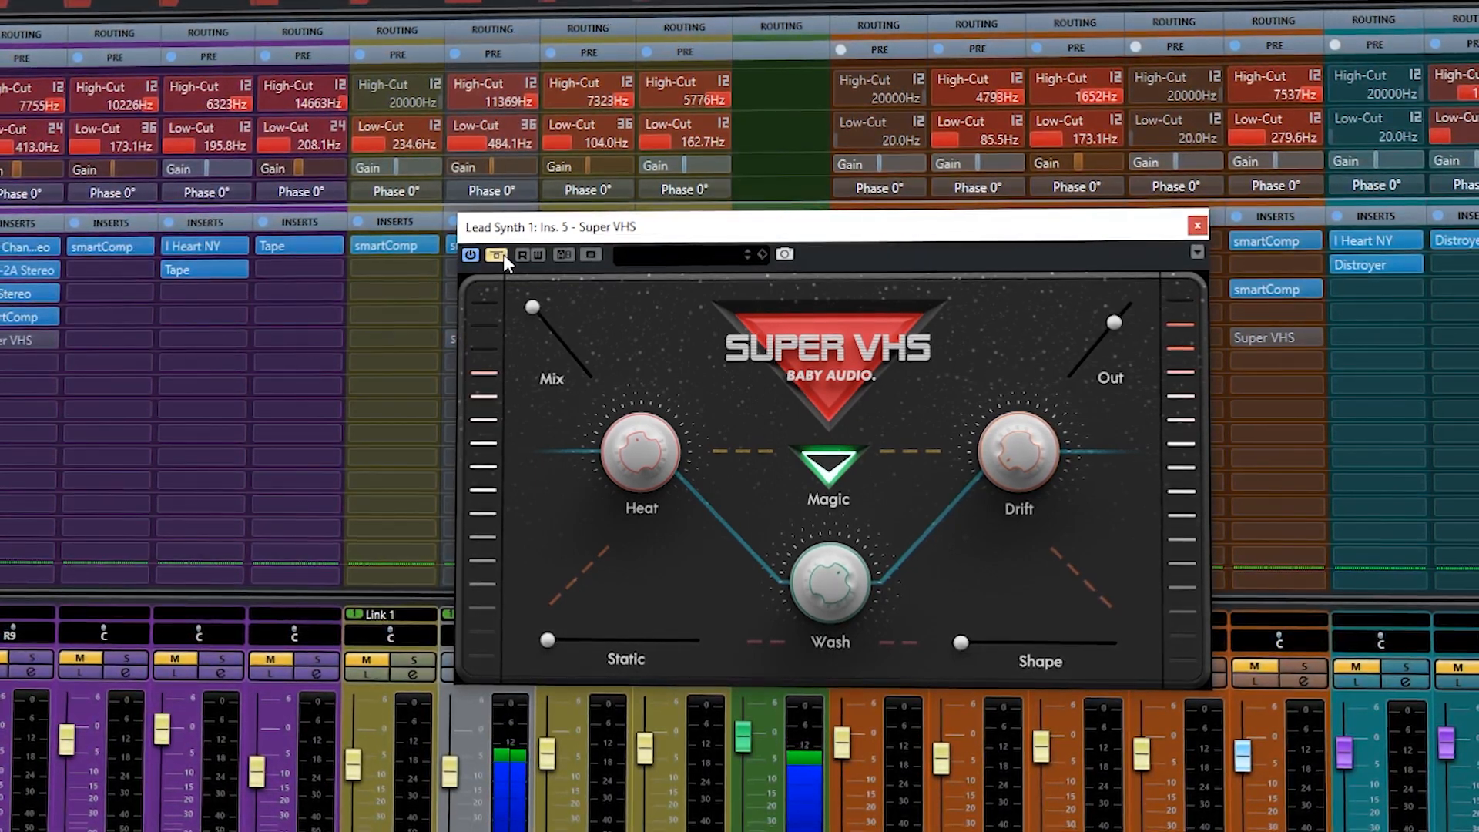
left_click(501, 257)
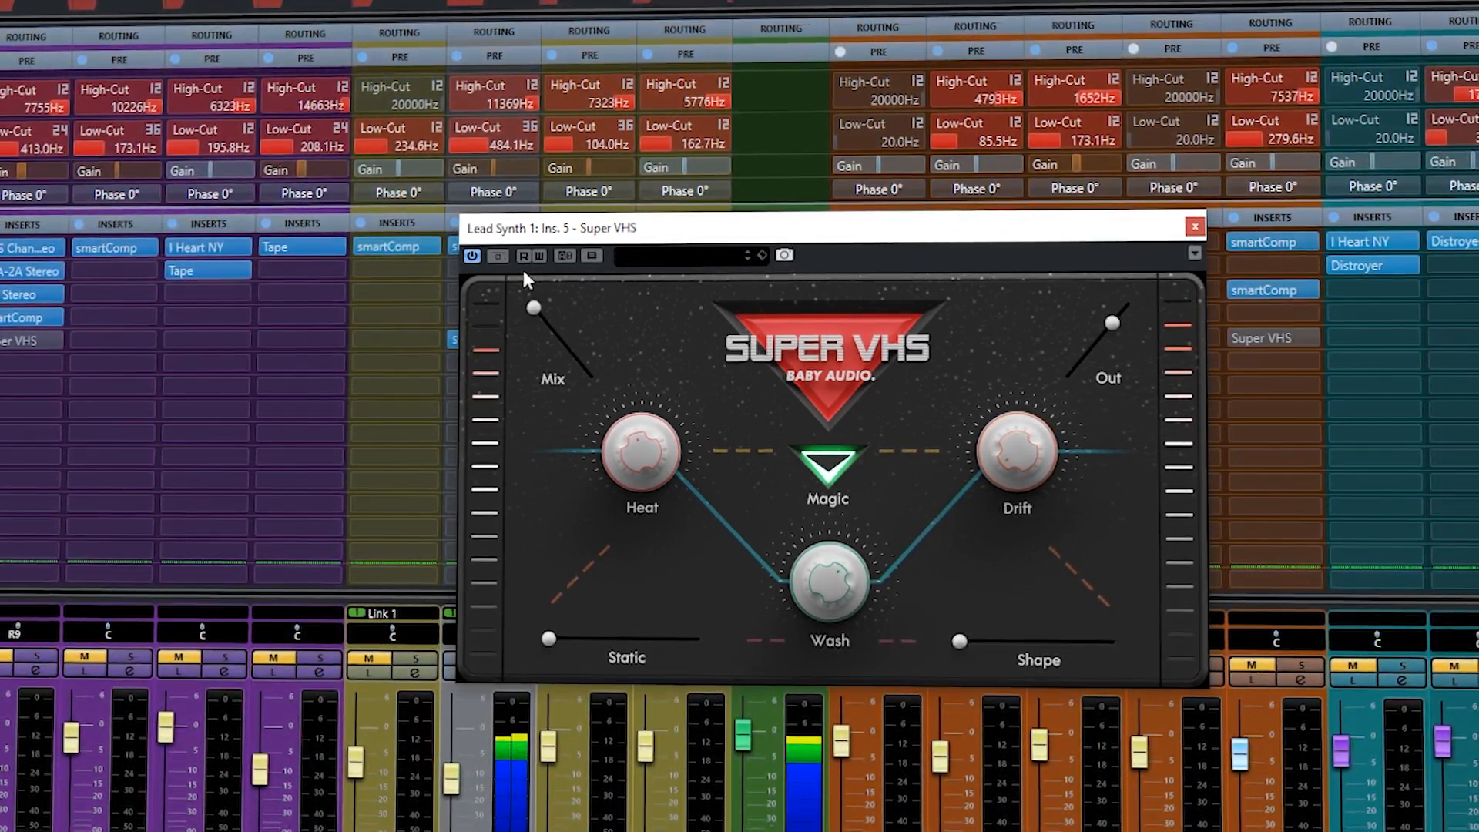
left_click_drag(1116, 321, 1115, 327)
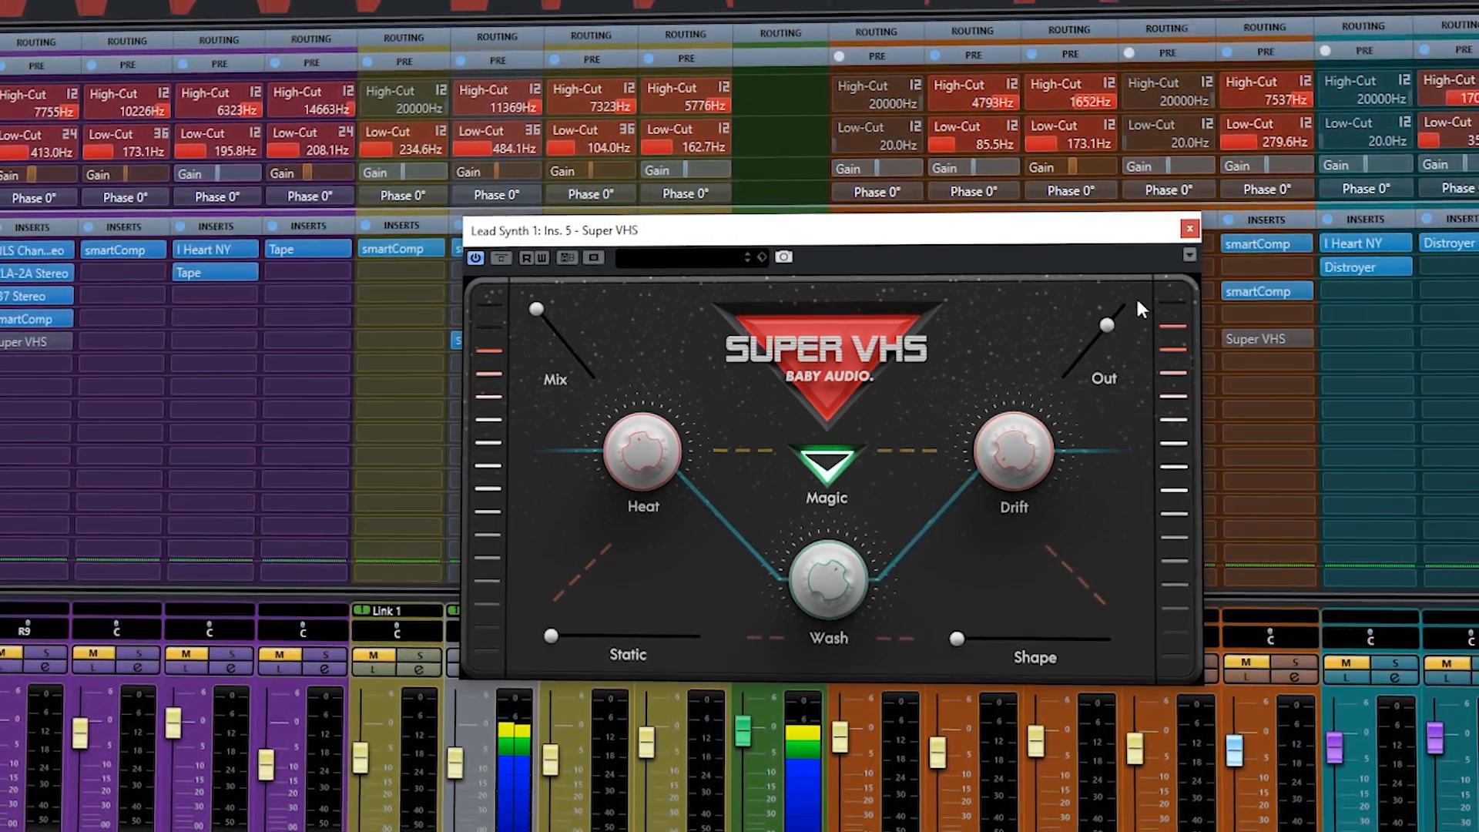
Step: Unsolo Lead Synth 1, compare its Super VHS insert bypassed and active in the full mix, and check the plug-in's settings
left_click(1190, 229)
left_click(514, 656)
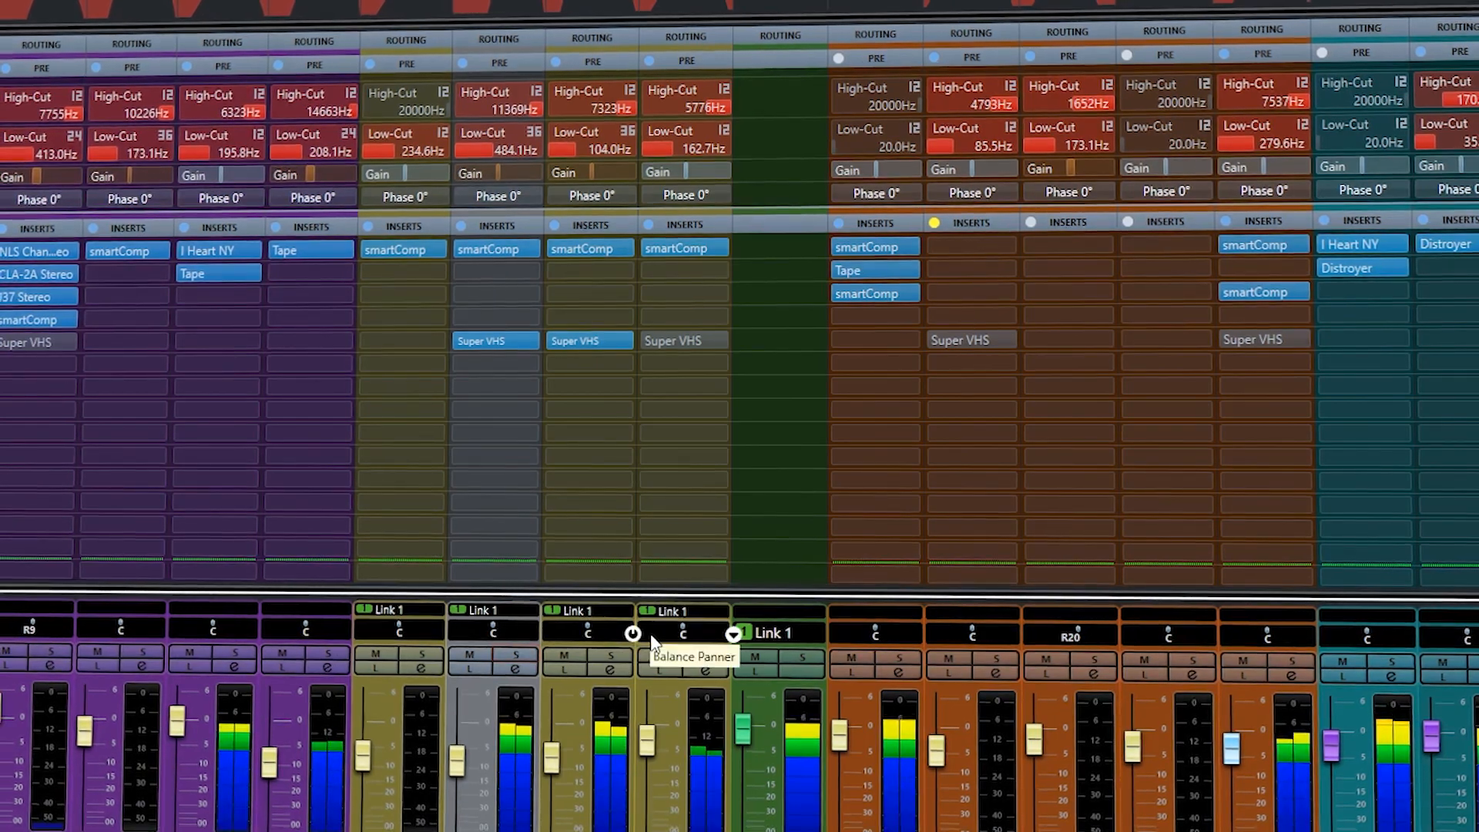
mouse_move(473, 339)
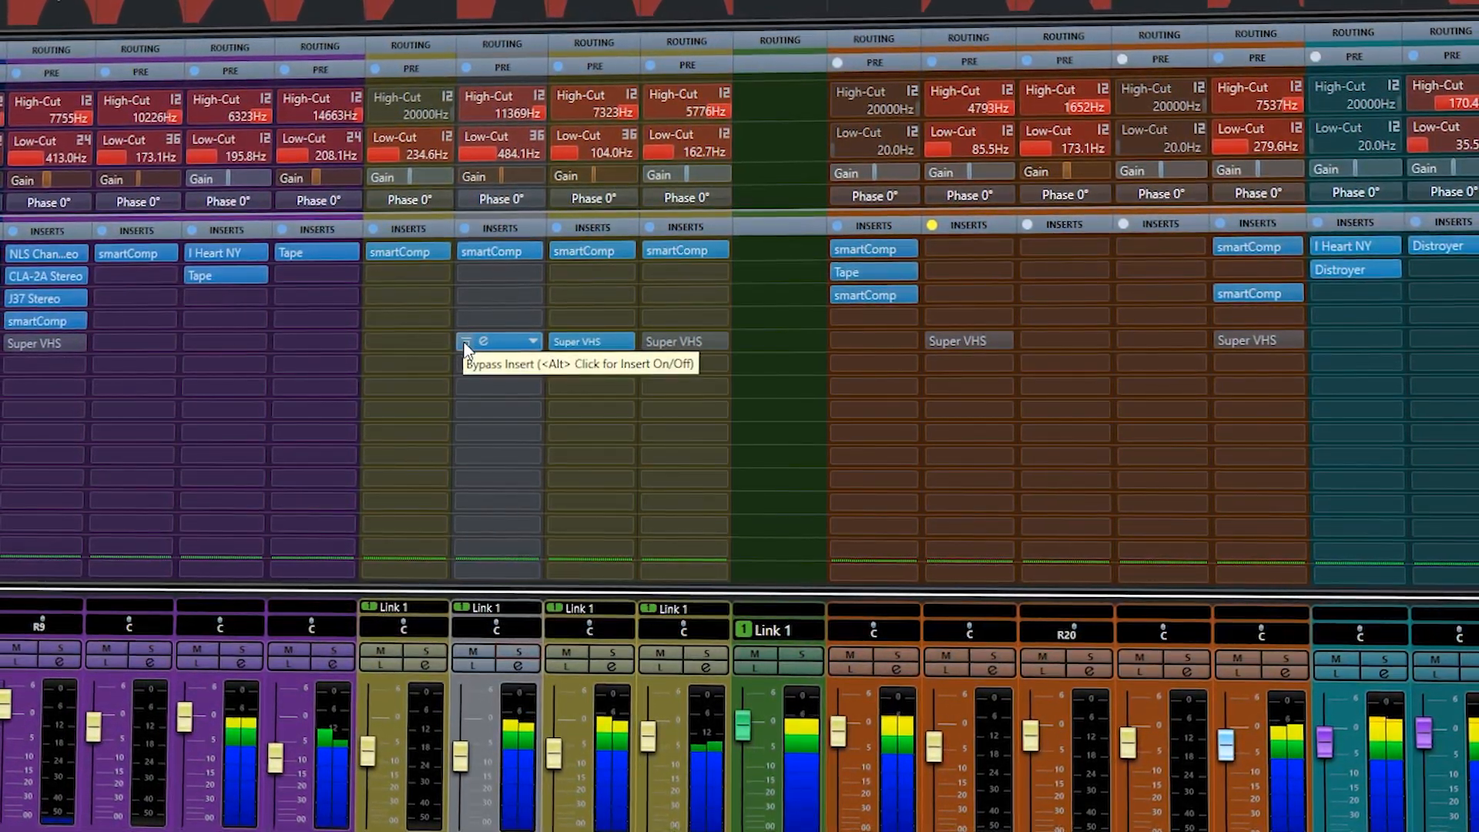
left_click(465, 341)
left_click(464, 341)
left_click(486, 342)
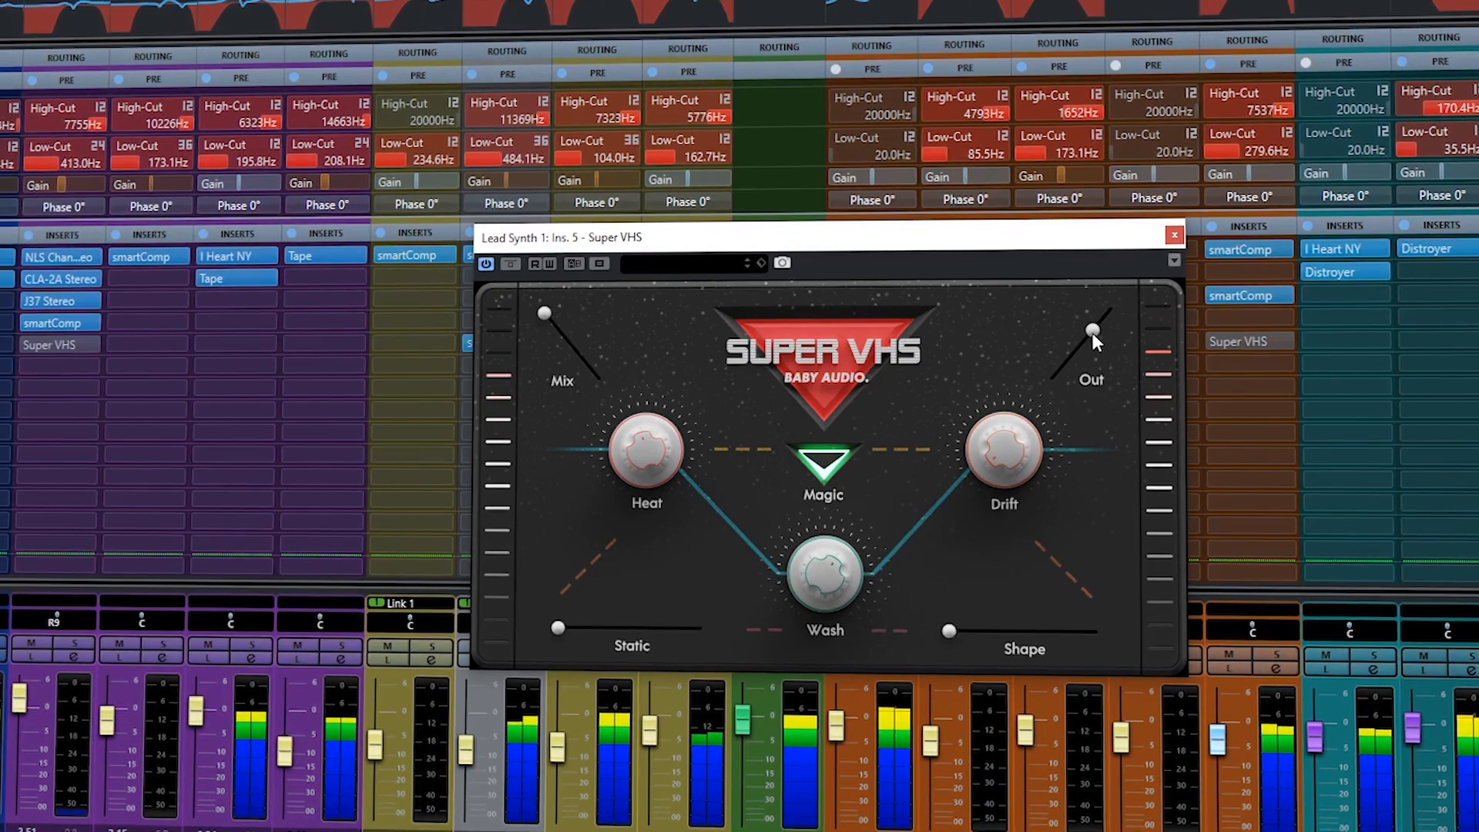
left_click(1174, 234)
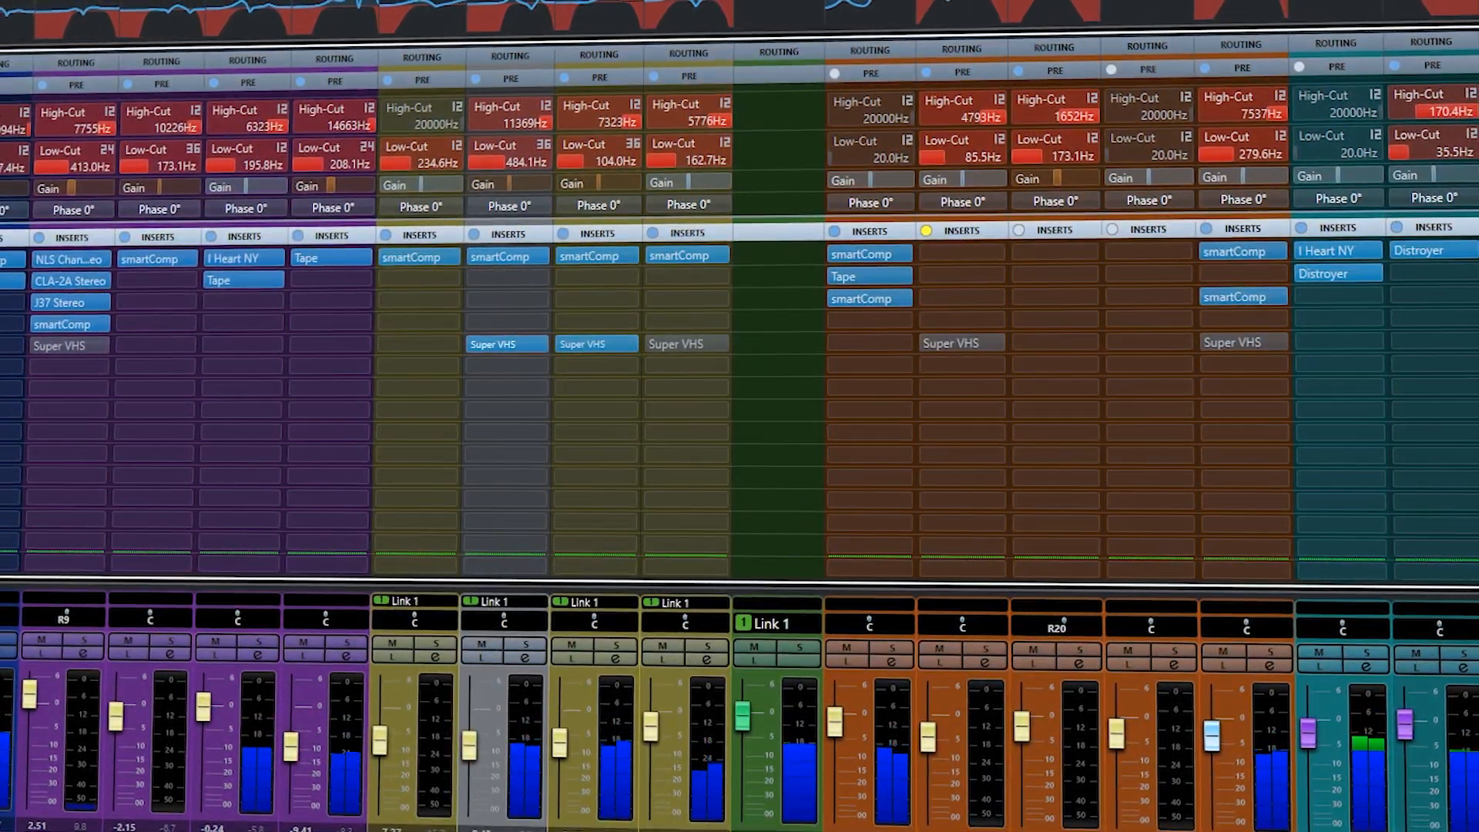
Step: Solo the Stereo Out (R) channel, activate its Super VHS insert, raise Shape slightly and enable Magic
left_click(1269, 650)
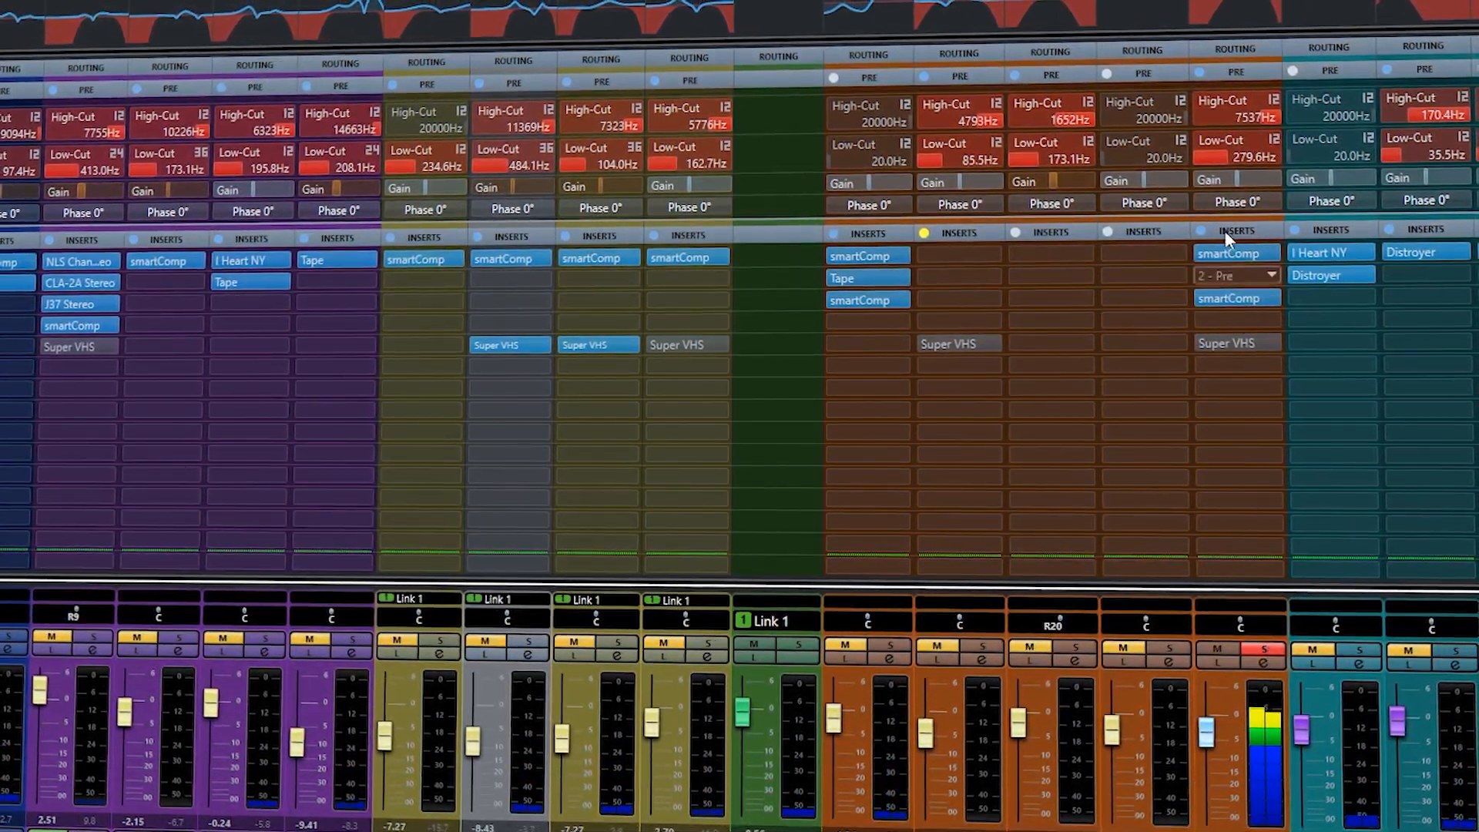
left_click(1203, 344, "alt")
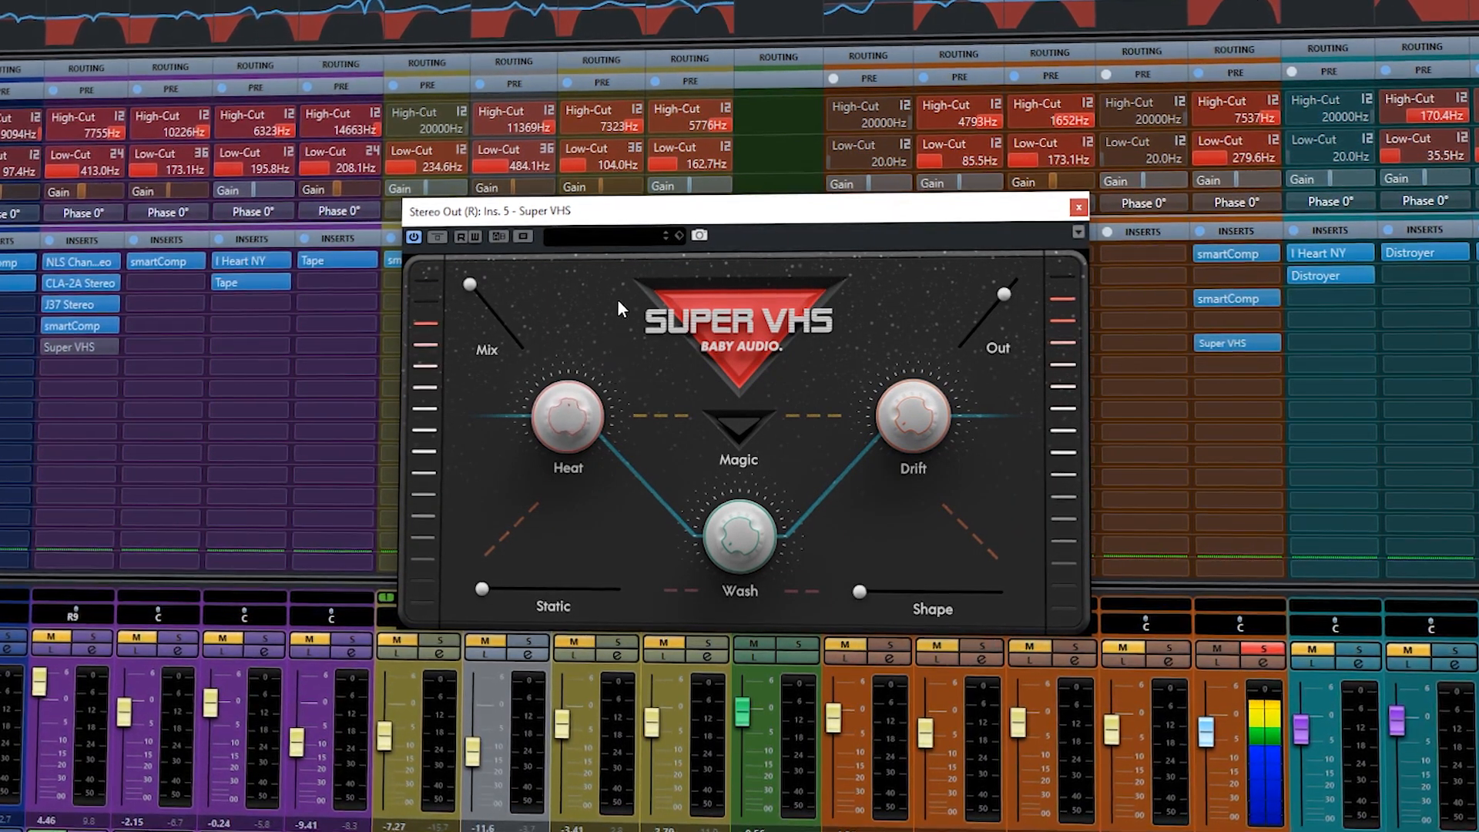
mouse_move(866, 590)
left_mouse_down()
mouse_move(907, 598)
mouse_move(867, 603)
mouse_move(886, 594)
left_mouse_up()
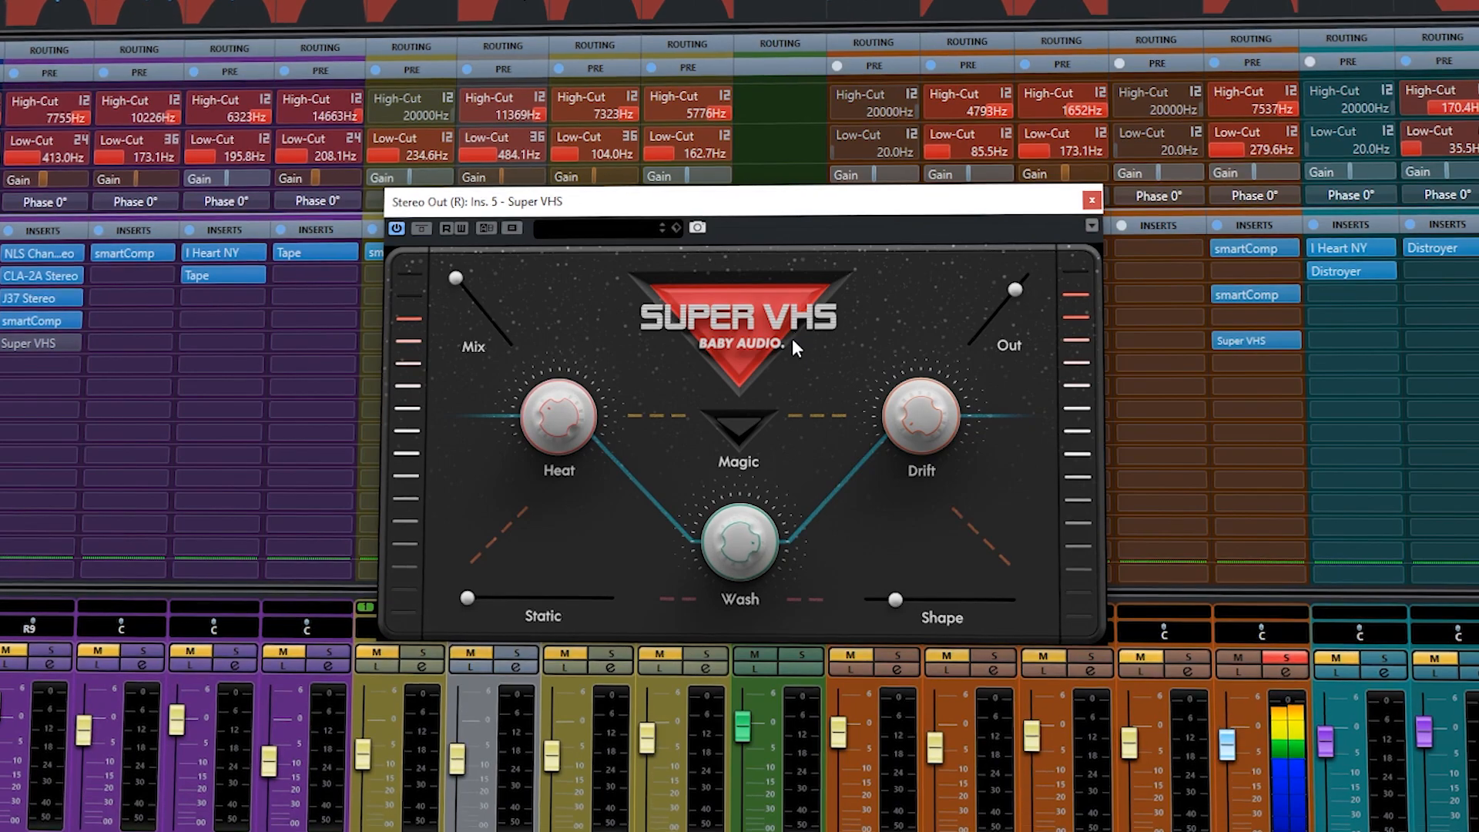
left_click(737, 428)
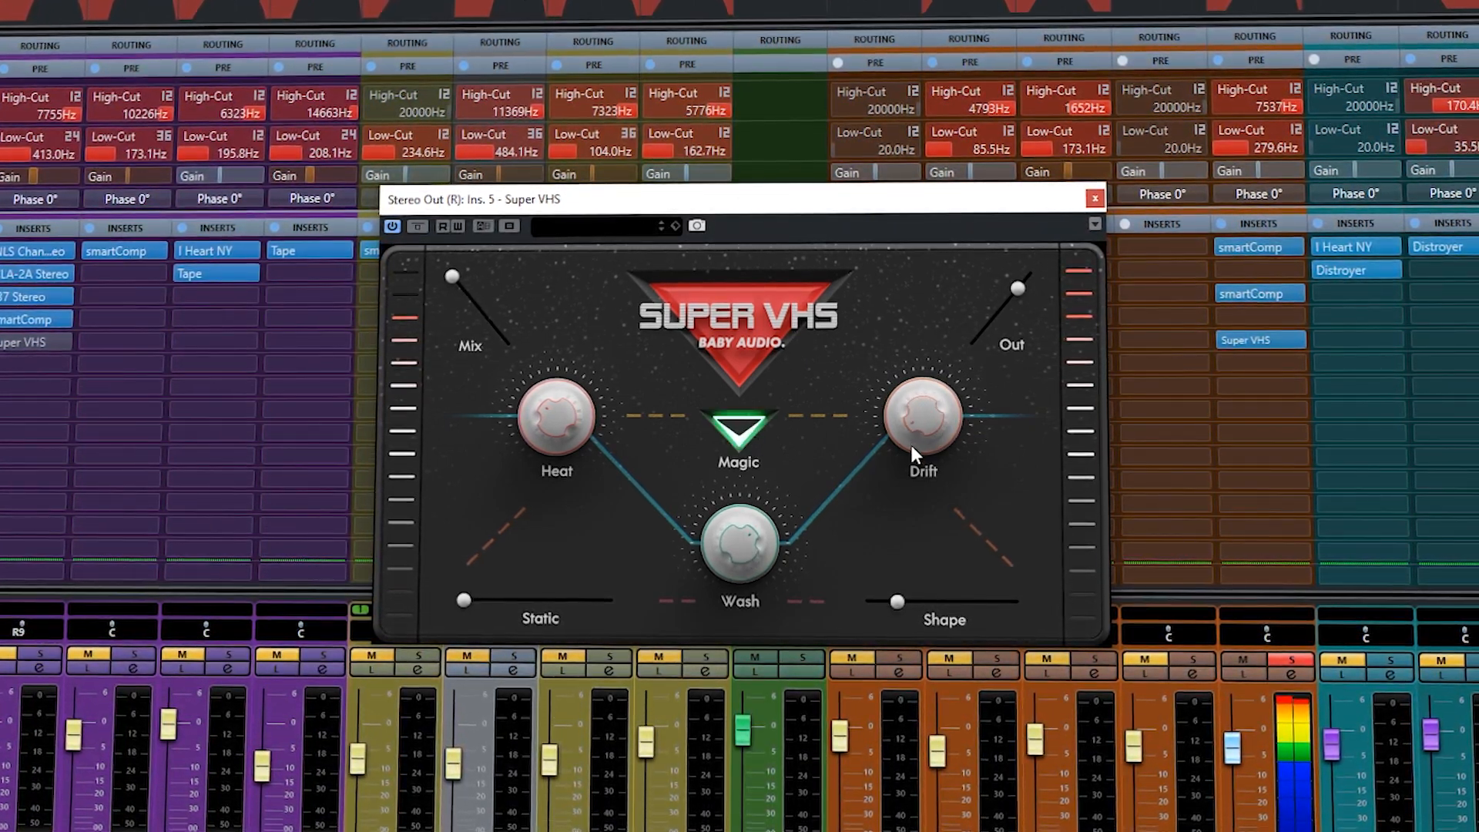
Step: Add a little Static and lower Out slightly on Stereo Out (R), comparing Super VHS bypassed and active
left_click_drag(462, 601, 491, 606)
left_click_drag(1021, 290, 1017, 297)
left_click(409, 222)
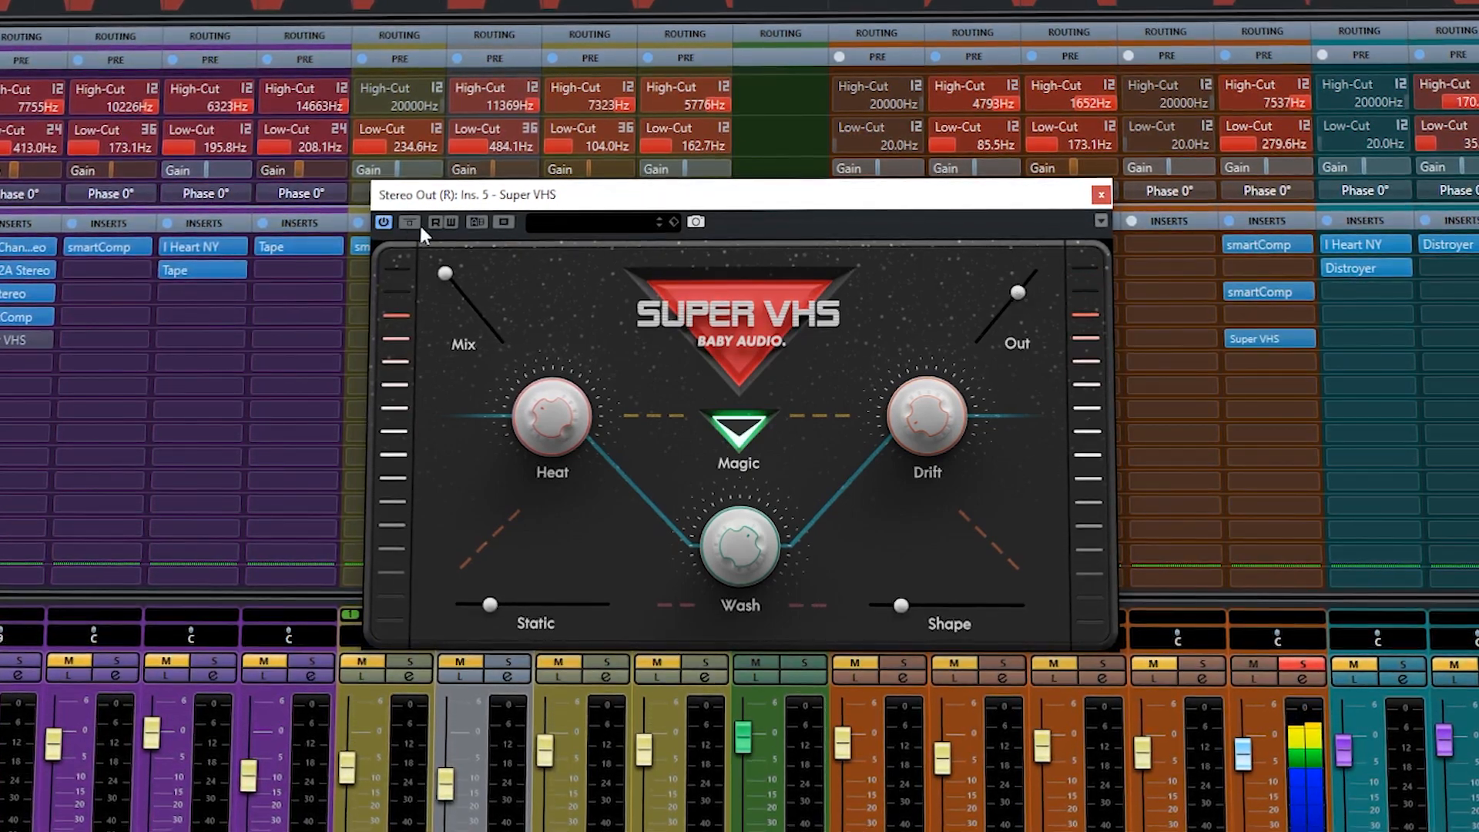
left_click_drag(1021, 296, 1019, 298)
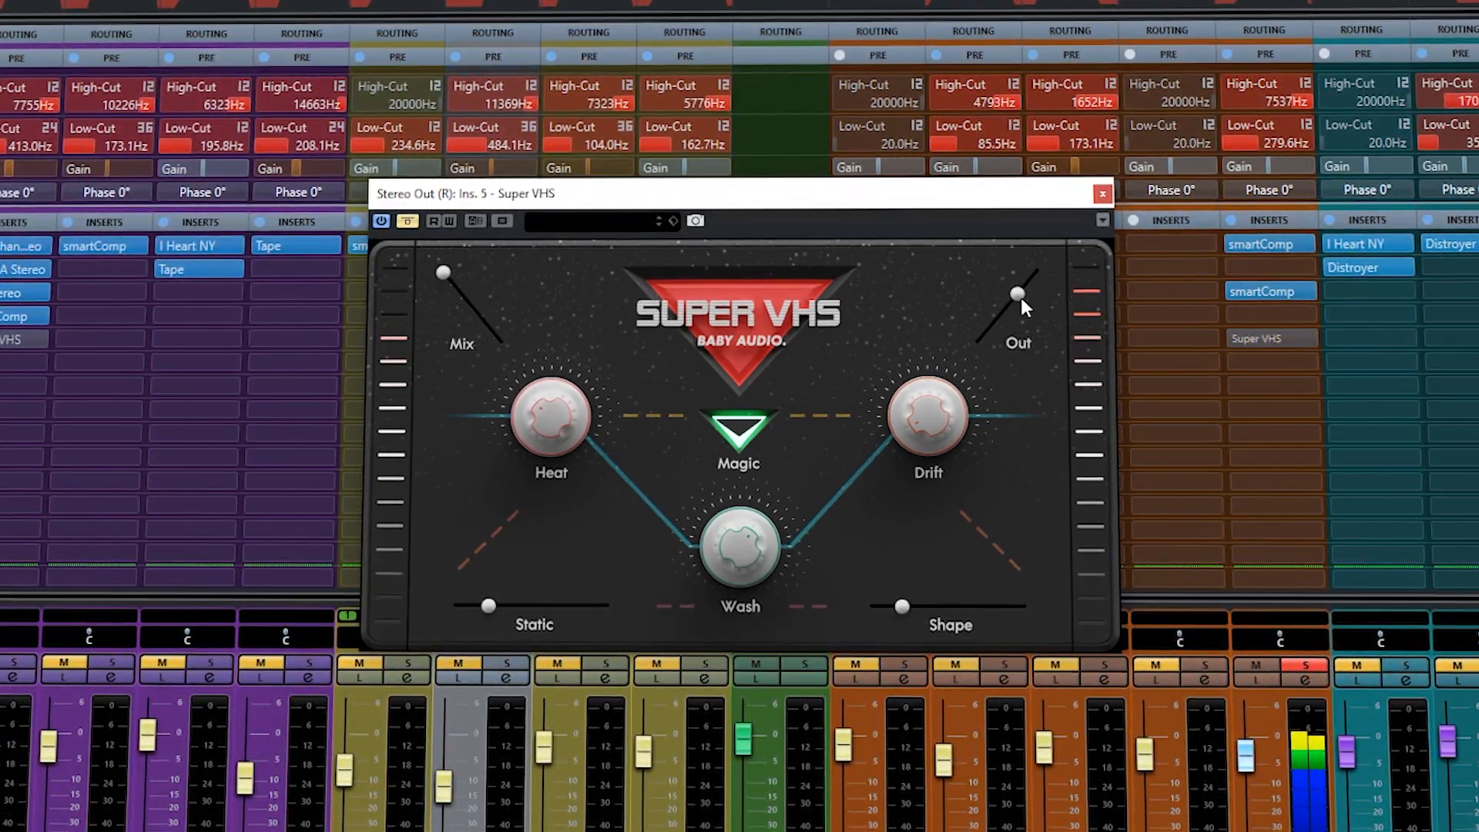
left_click(410, 222)
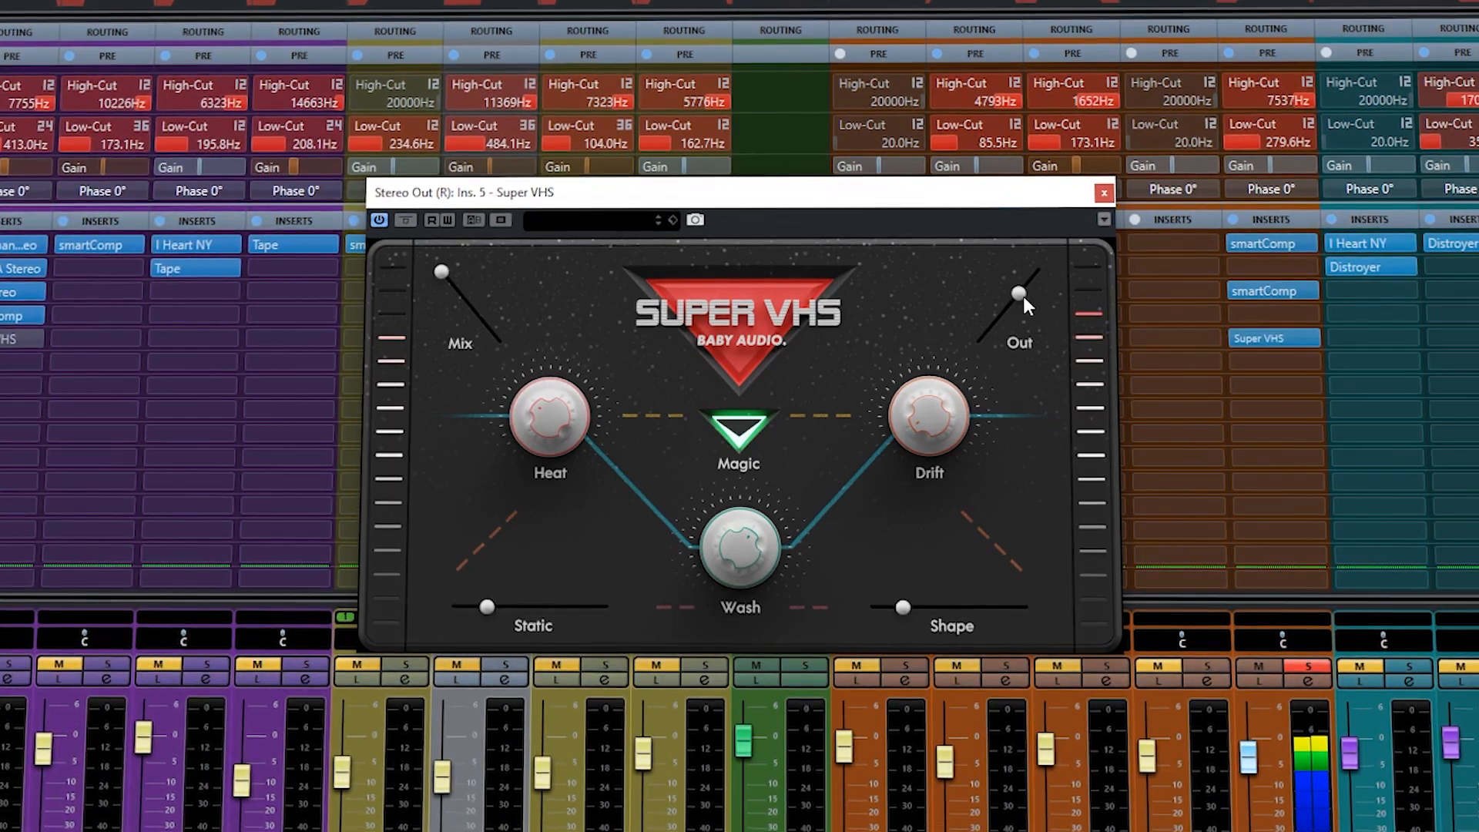
Step: Reduce Static slightly and bring Shape to its minimum on Stereo Out (R), comparing Super VHS bypassed and active
left_click_drag(486, 607, 472, 609)
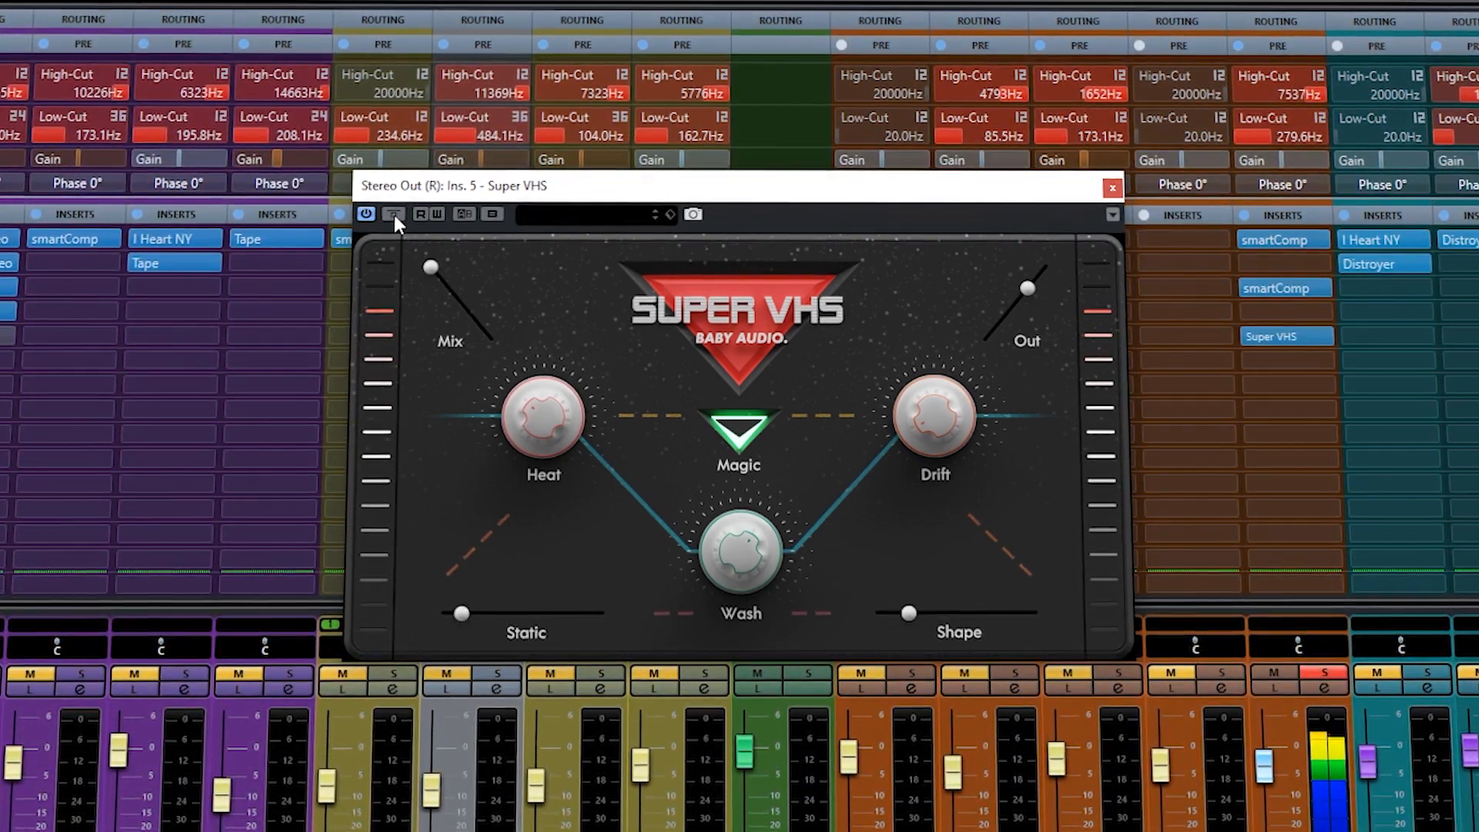
left_click_drag(910, 614, 821, 589)
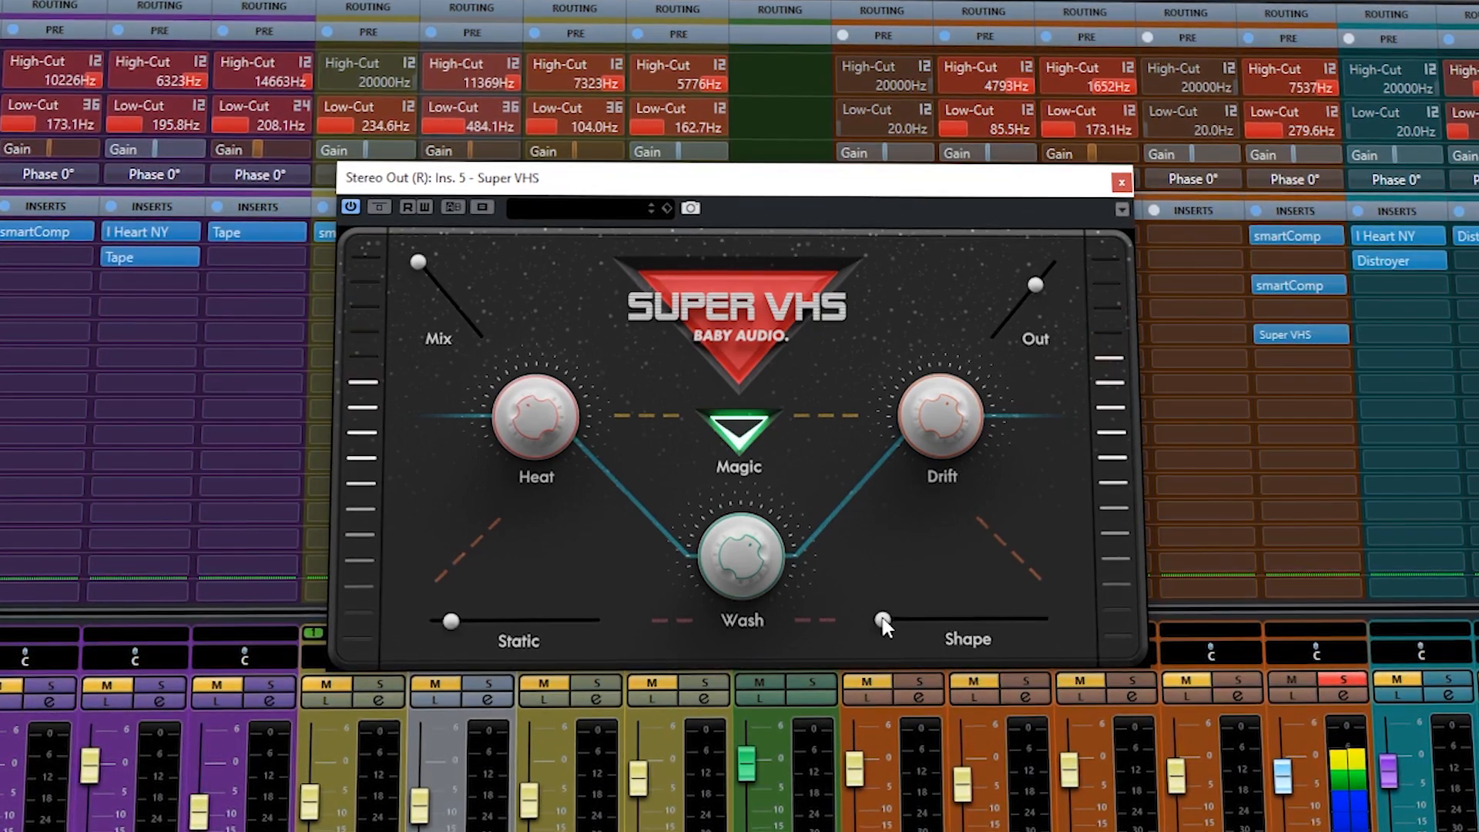
left_click(379, 206)
left_click(379, 206)
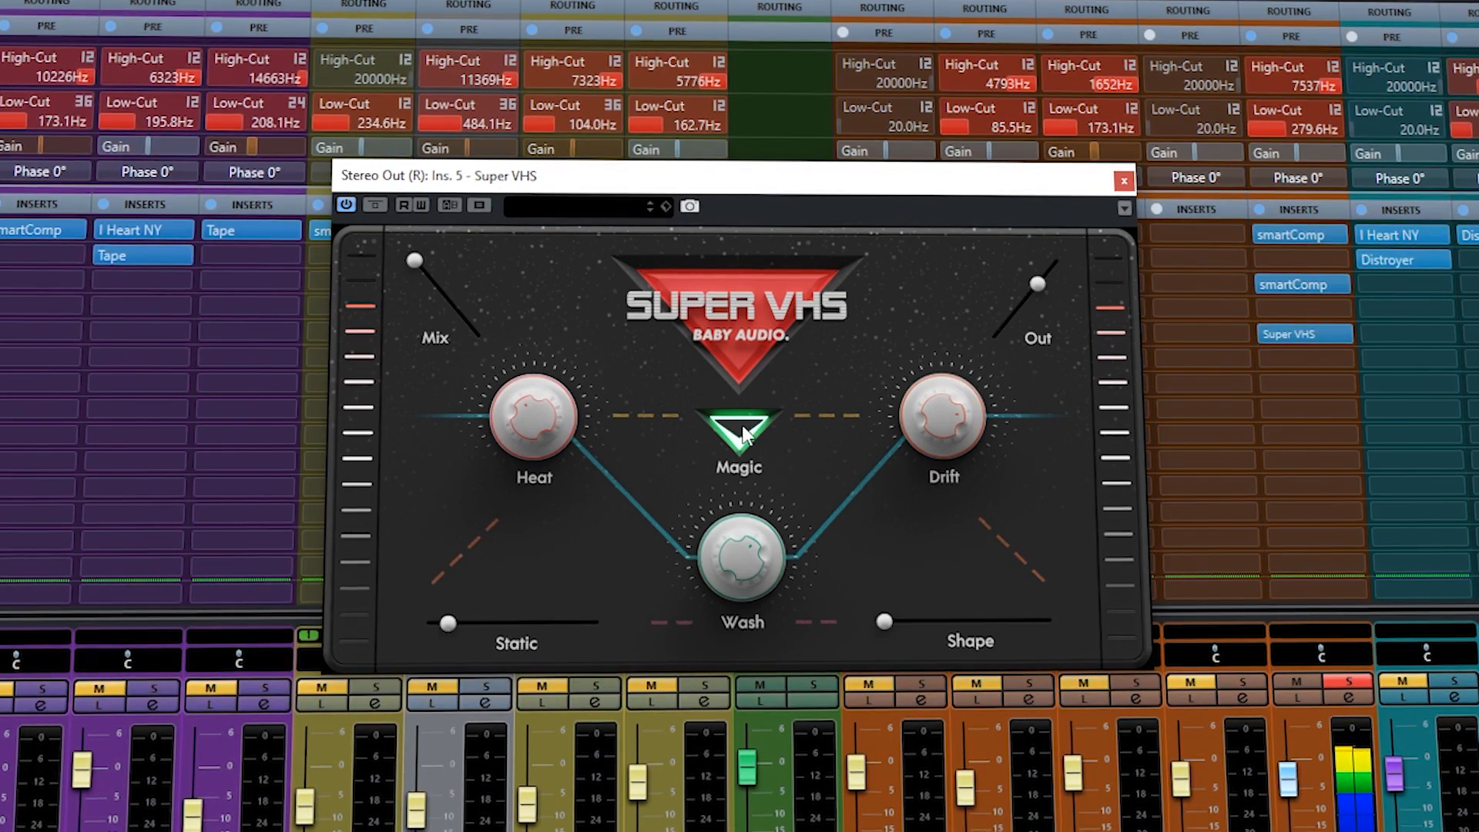
Step: Raise Shape slightly from its minimum on Stereo Out (R) and compare the soloed channel bypassed and active
left_click_drag(886, 620, 903, 620)
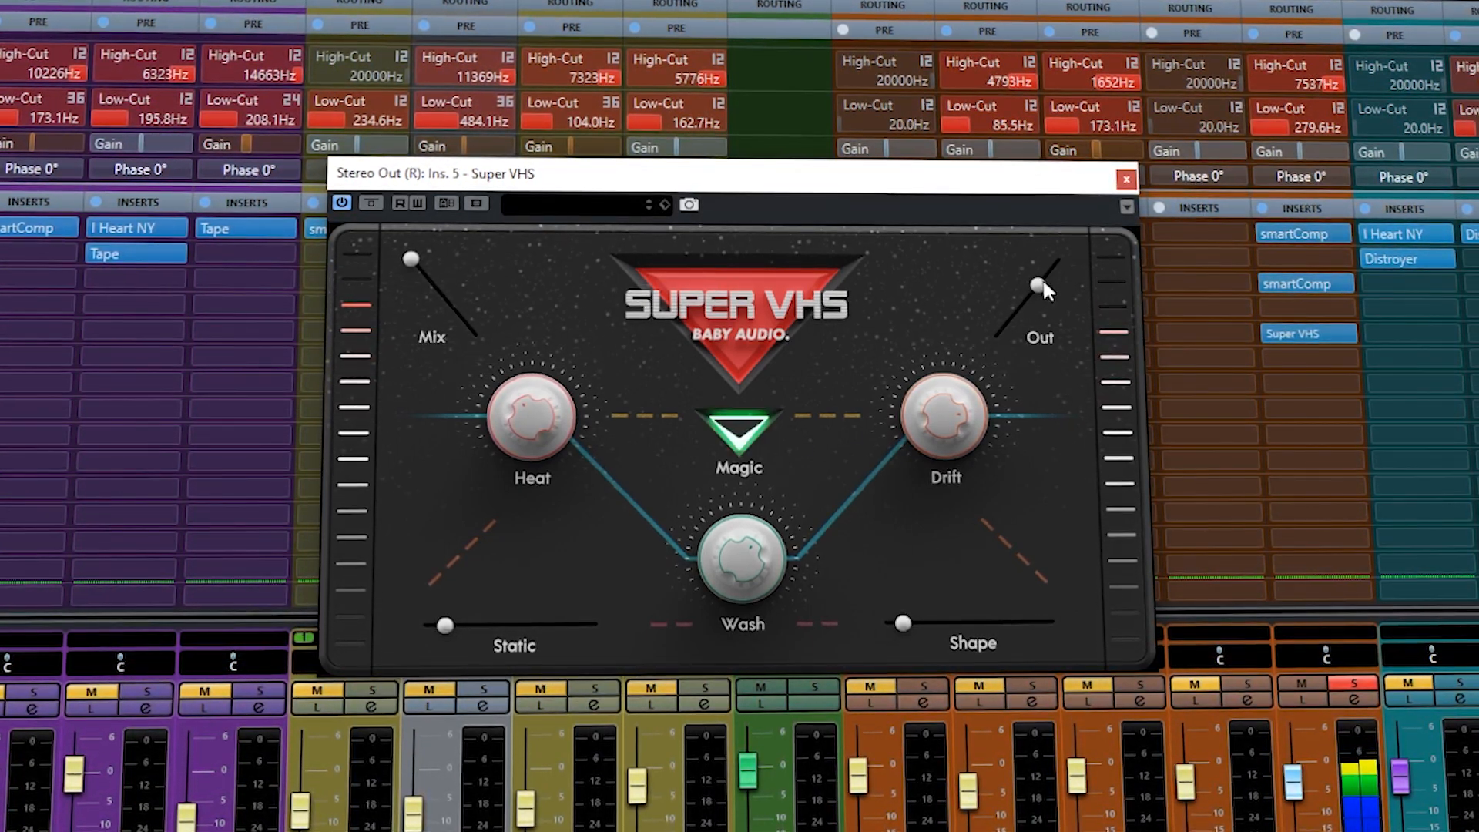
left_click(373, 204)
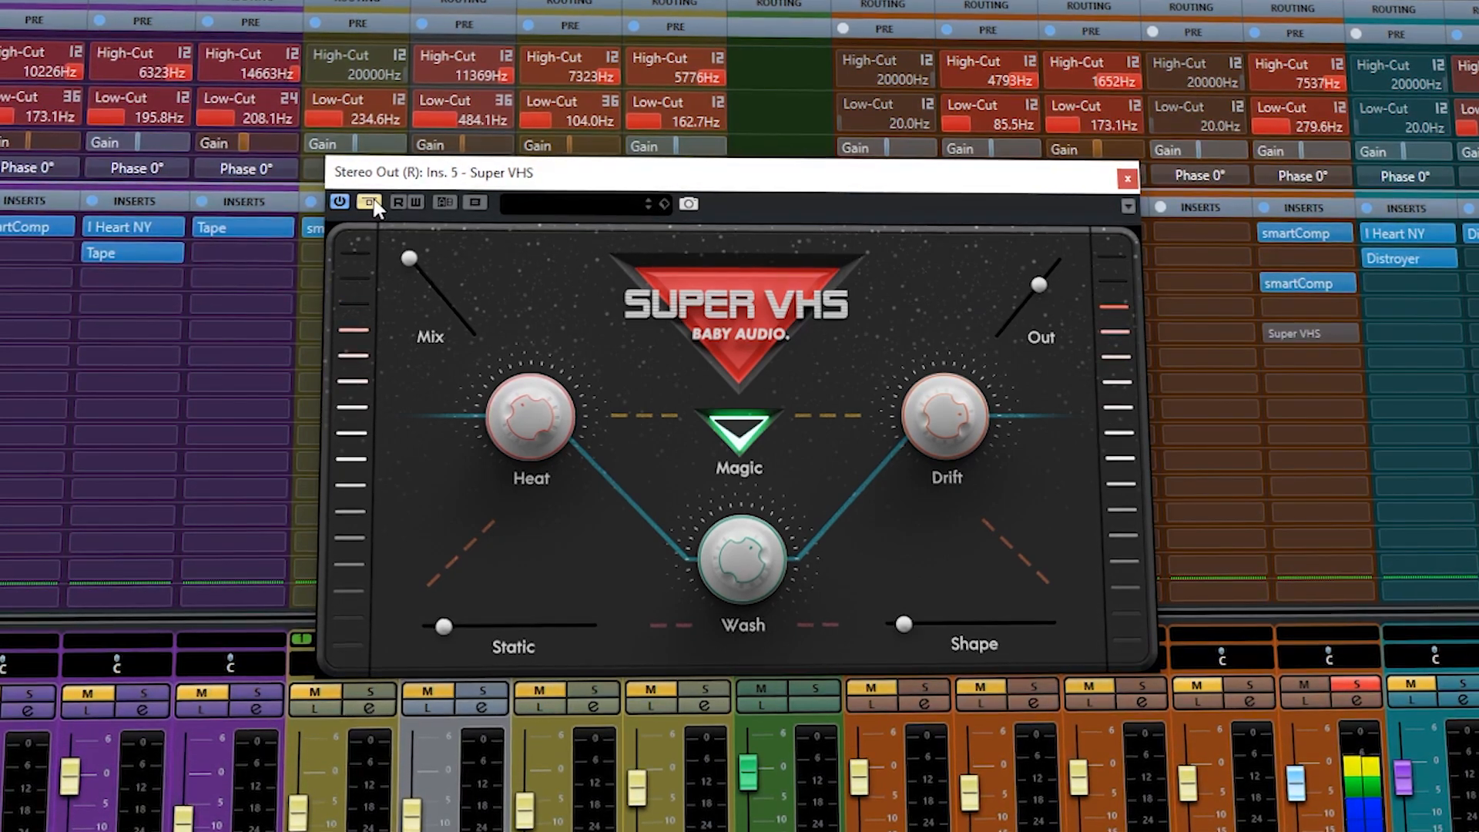
left_click(371, 202)
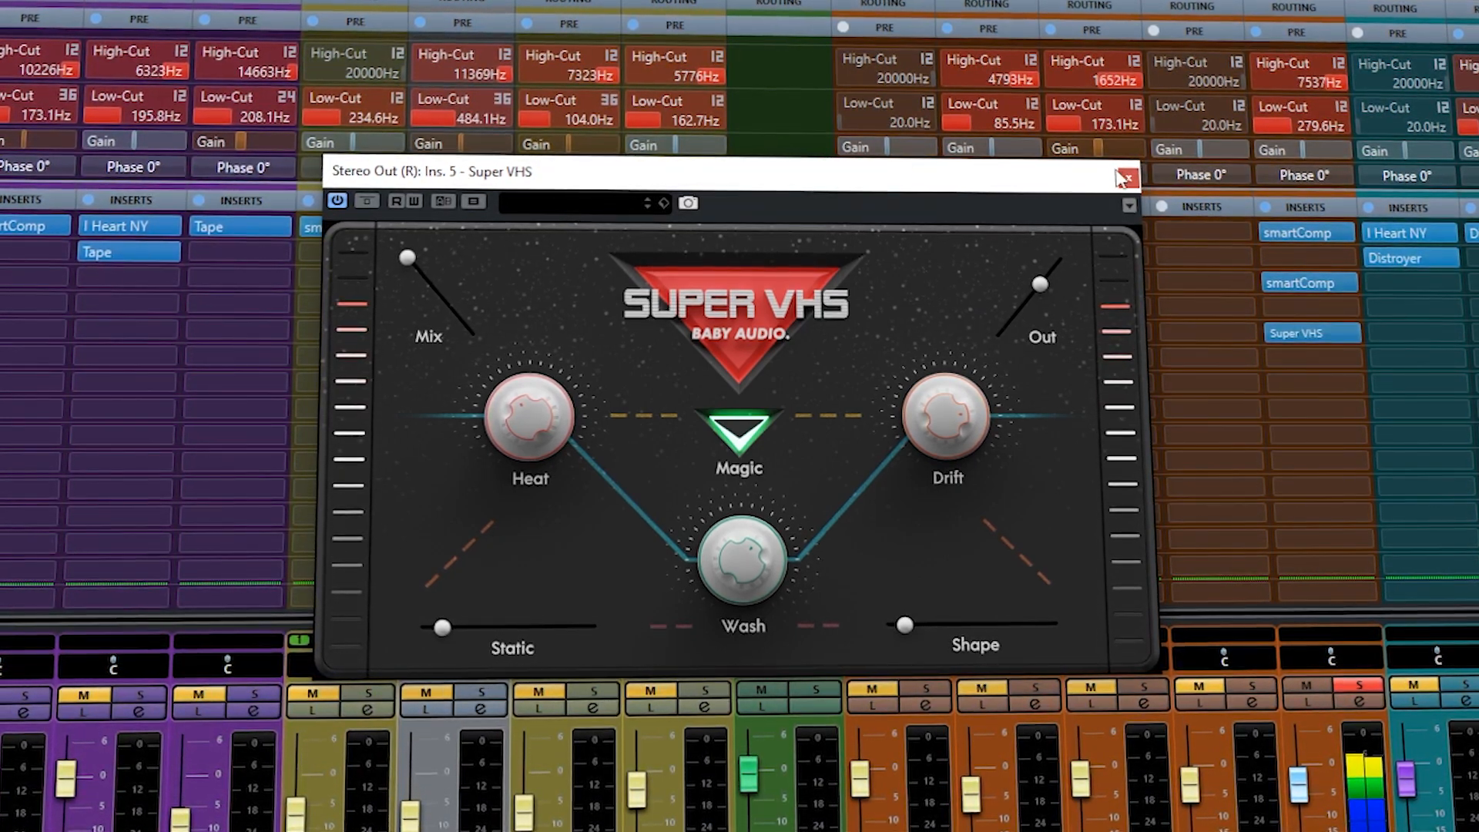
Step: Close Super VHS, unsolo Stereo Out (R) and compare its insert bypassed and active in the full mix
left_click(1127, 178)
left_click(1357, 682)
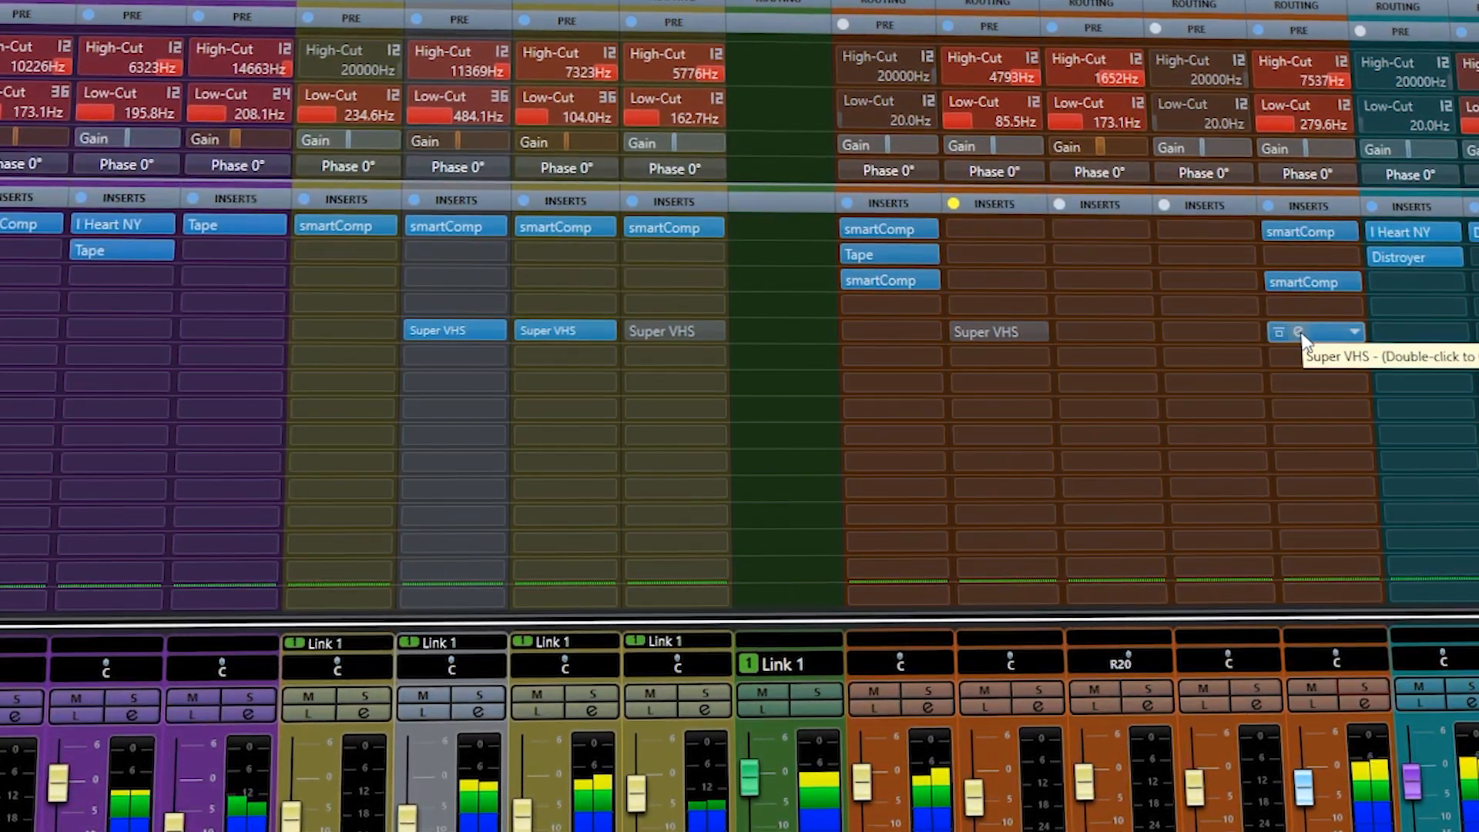
left_click(1276, 332)
left_click(1272, 331)
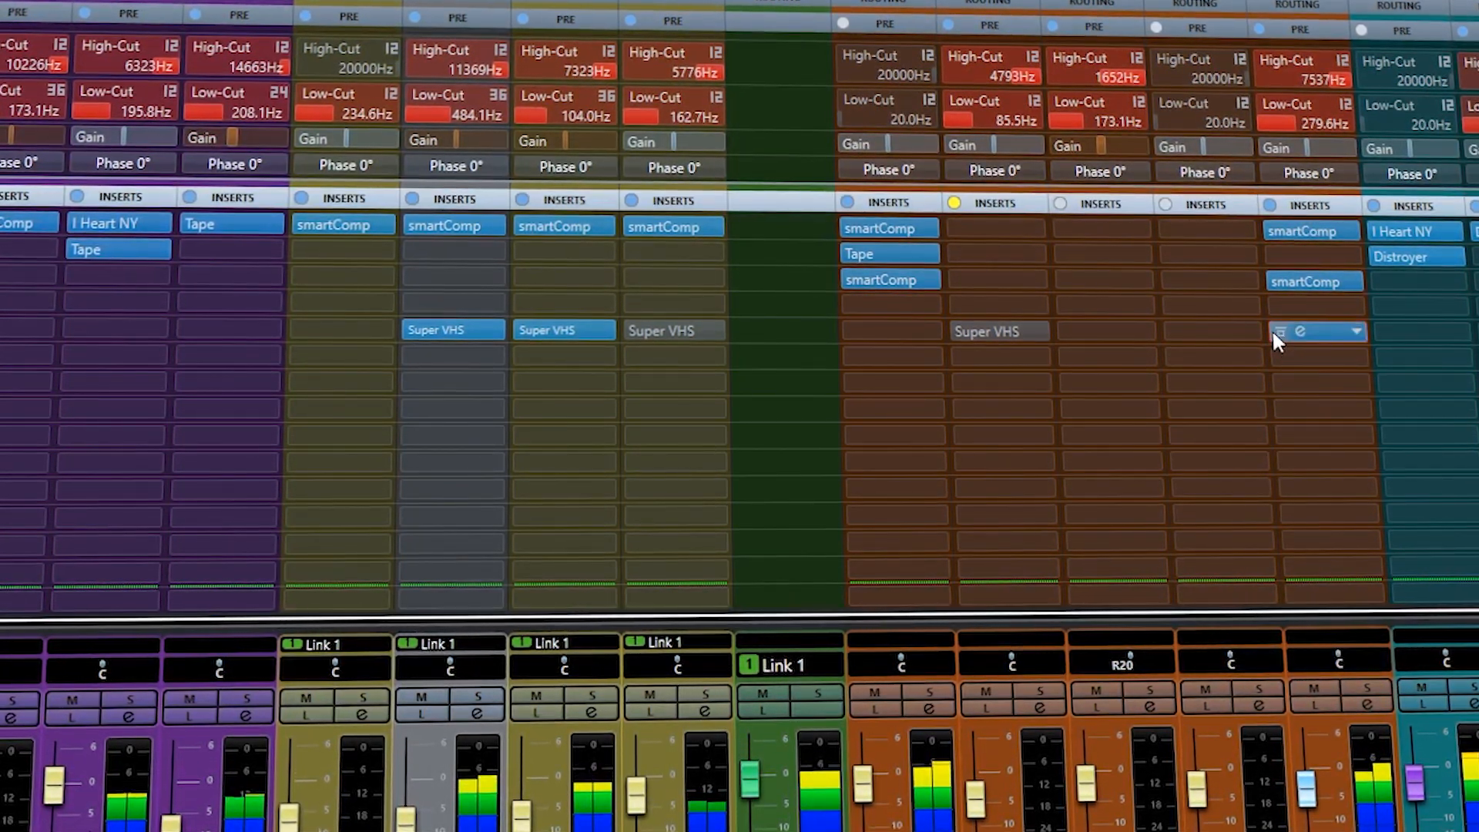
Step: Reopen Super VHS on Stereo Out (R) and raise Shape to about halfway while listening in the full mix
left_click(1303, 331)
left_click_drag(911, 625, 983, 635)
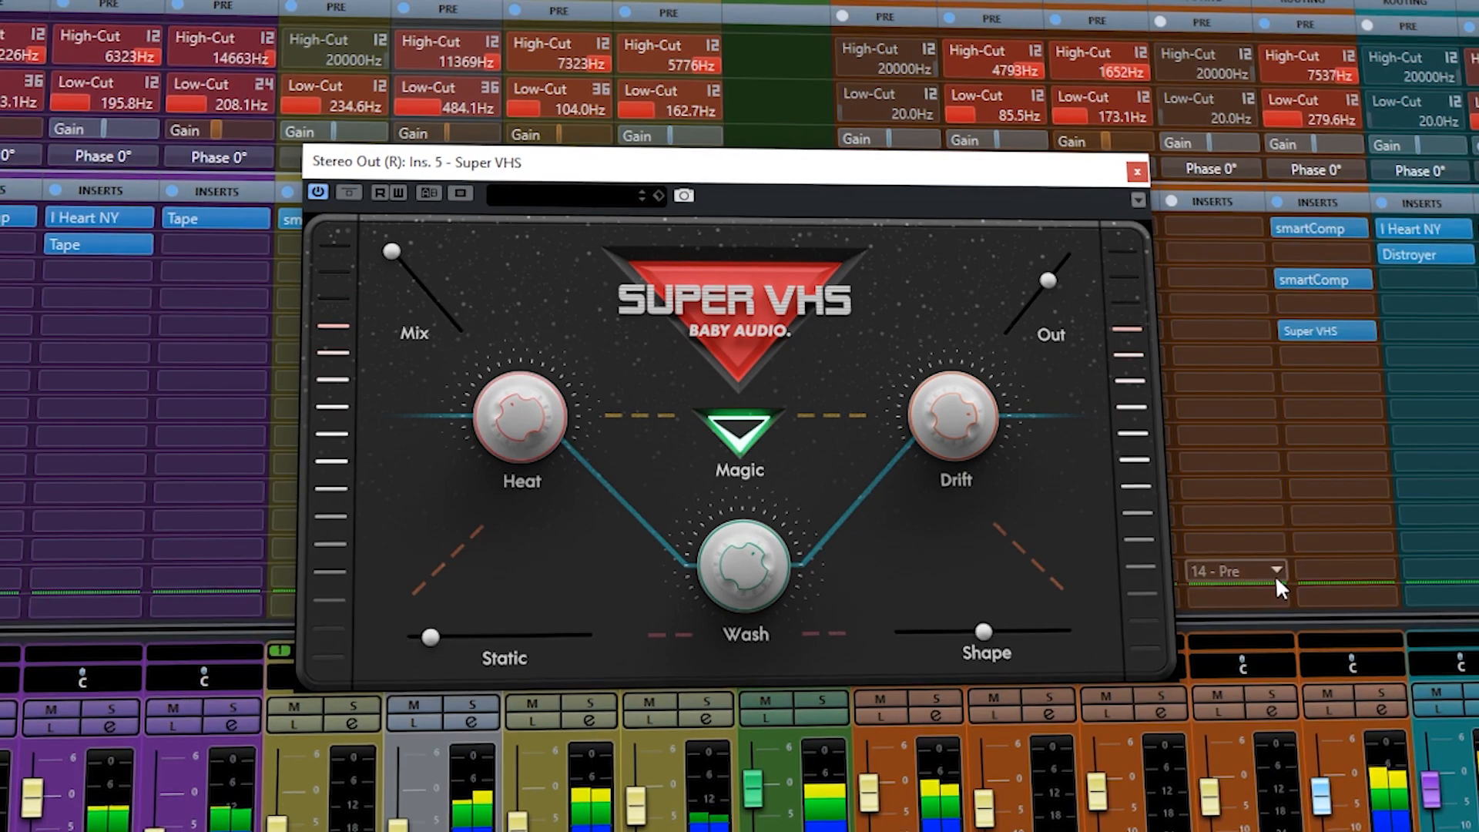
mouse_move(1286, 331)
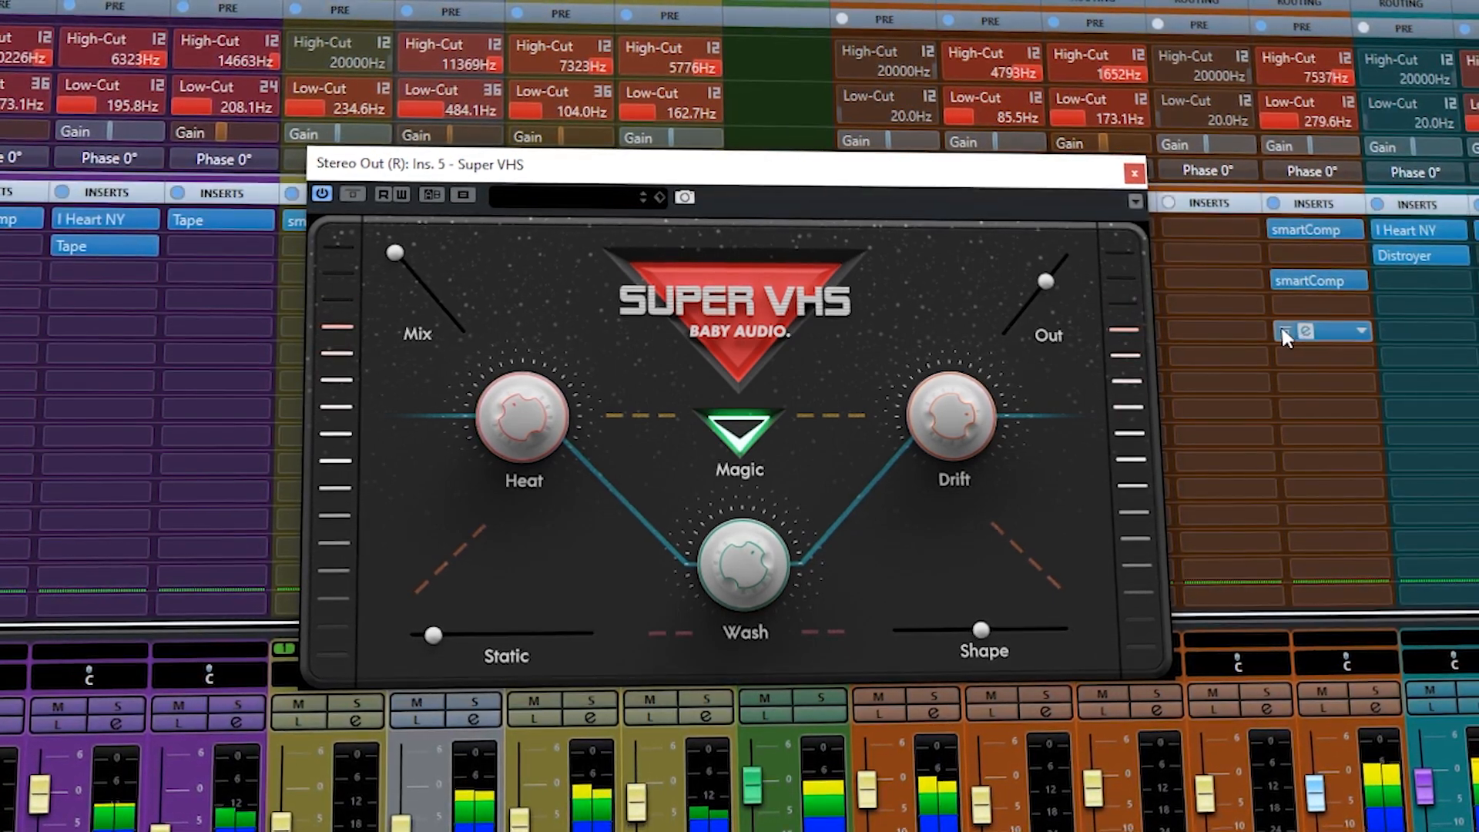
mouse_move(979, 628)
left_mouse_down()
mouse_move(963, 627)
mouse_move(978, 627)
left_mouse_up()
Step: Solo Stereo Out (R), lower Shape to about a third, close Super VHS and return to the full mix
left_click(1374, 684)
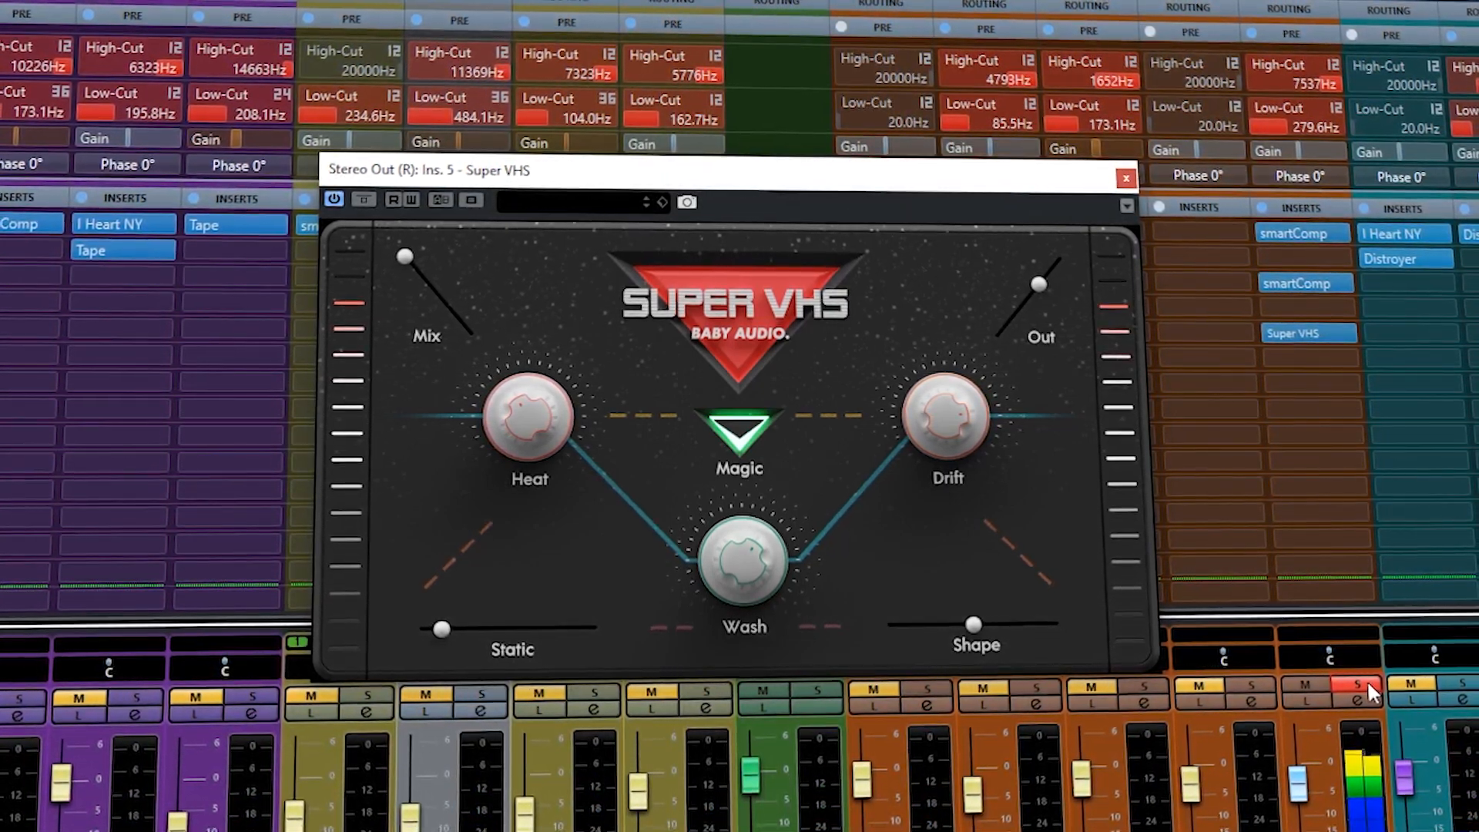
mouse_move(1261, 334)
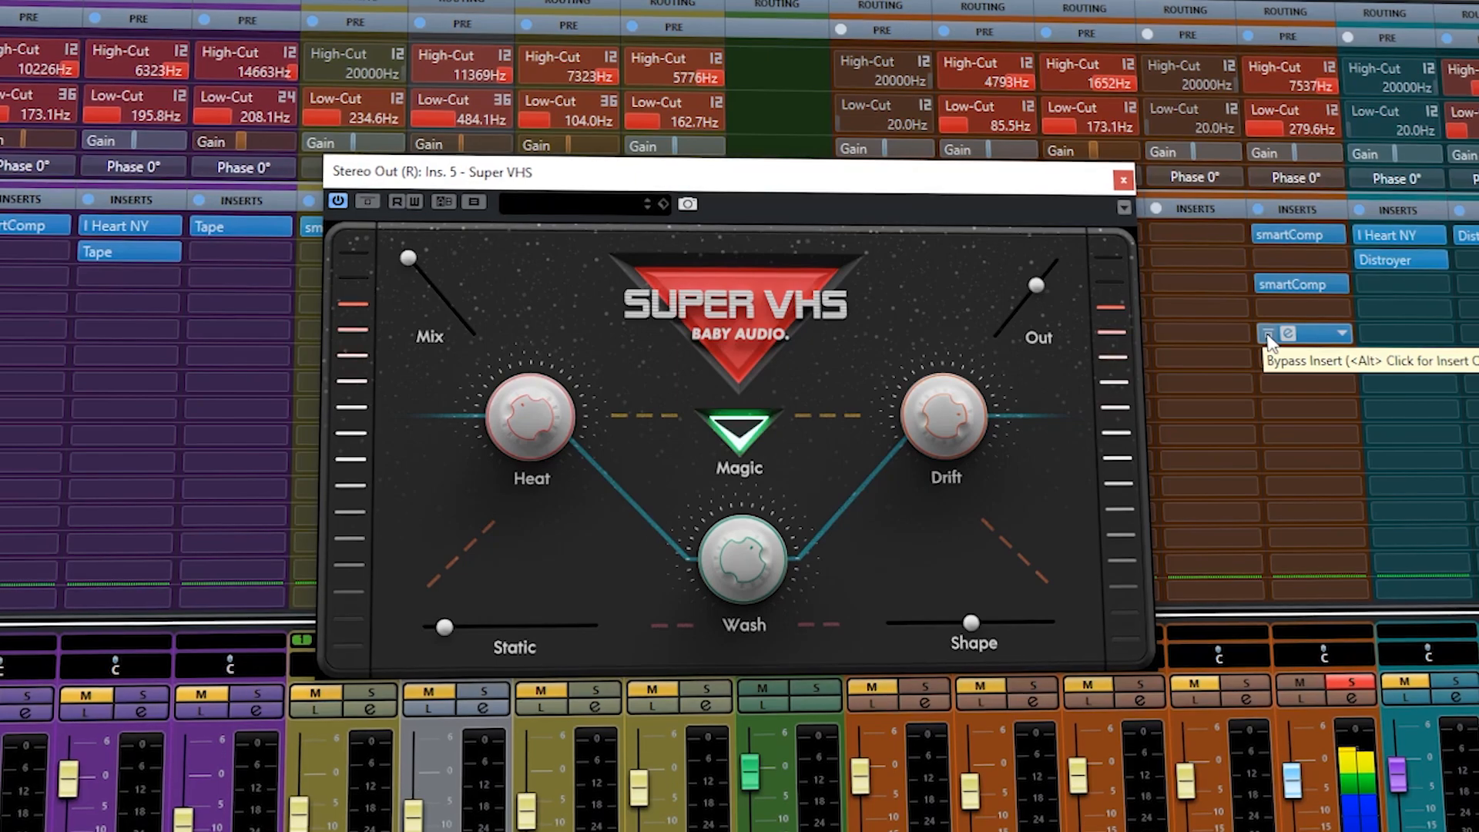
left_click_drag(970, 621, 932, 619)
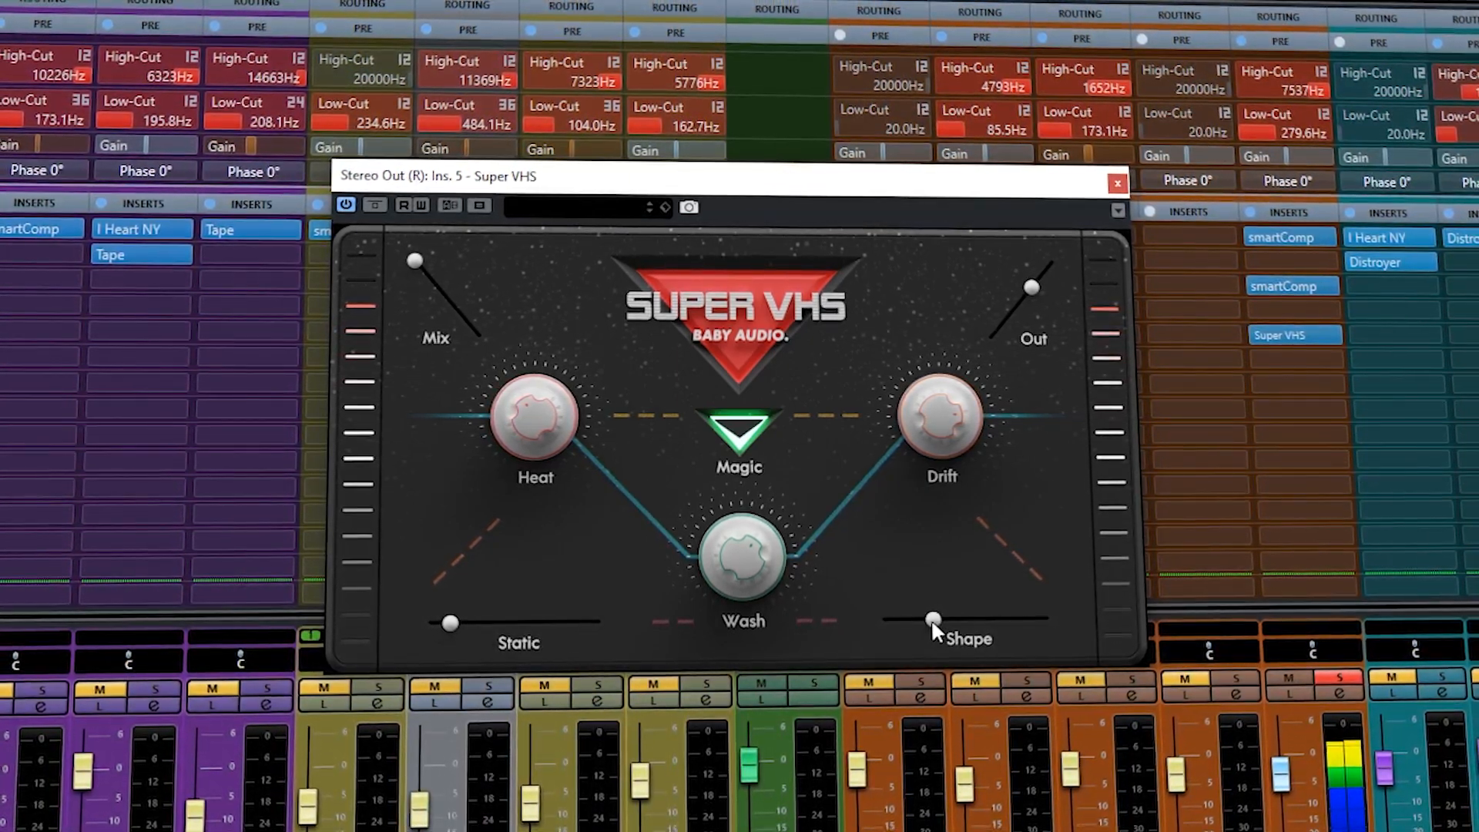
left_click(1118, 183)
left_click(1324, 677)
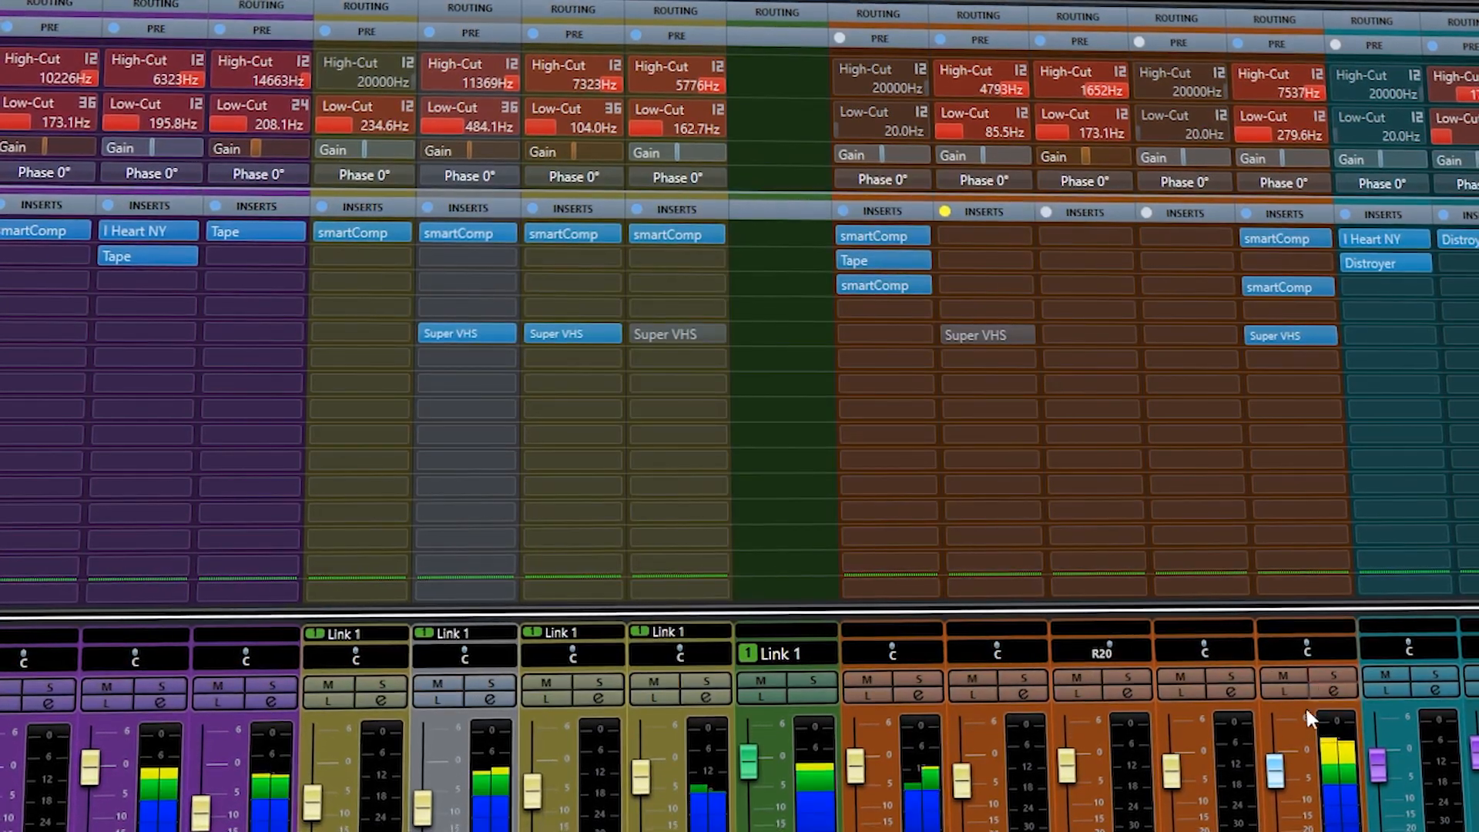
mouse_move(1249, 337)
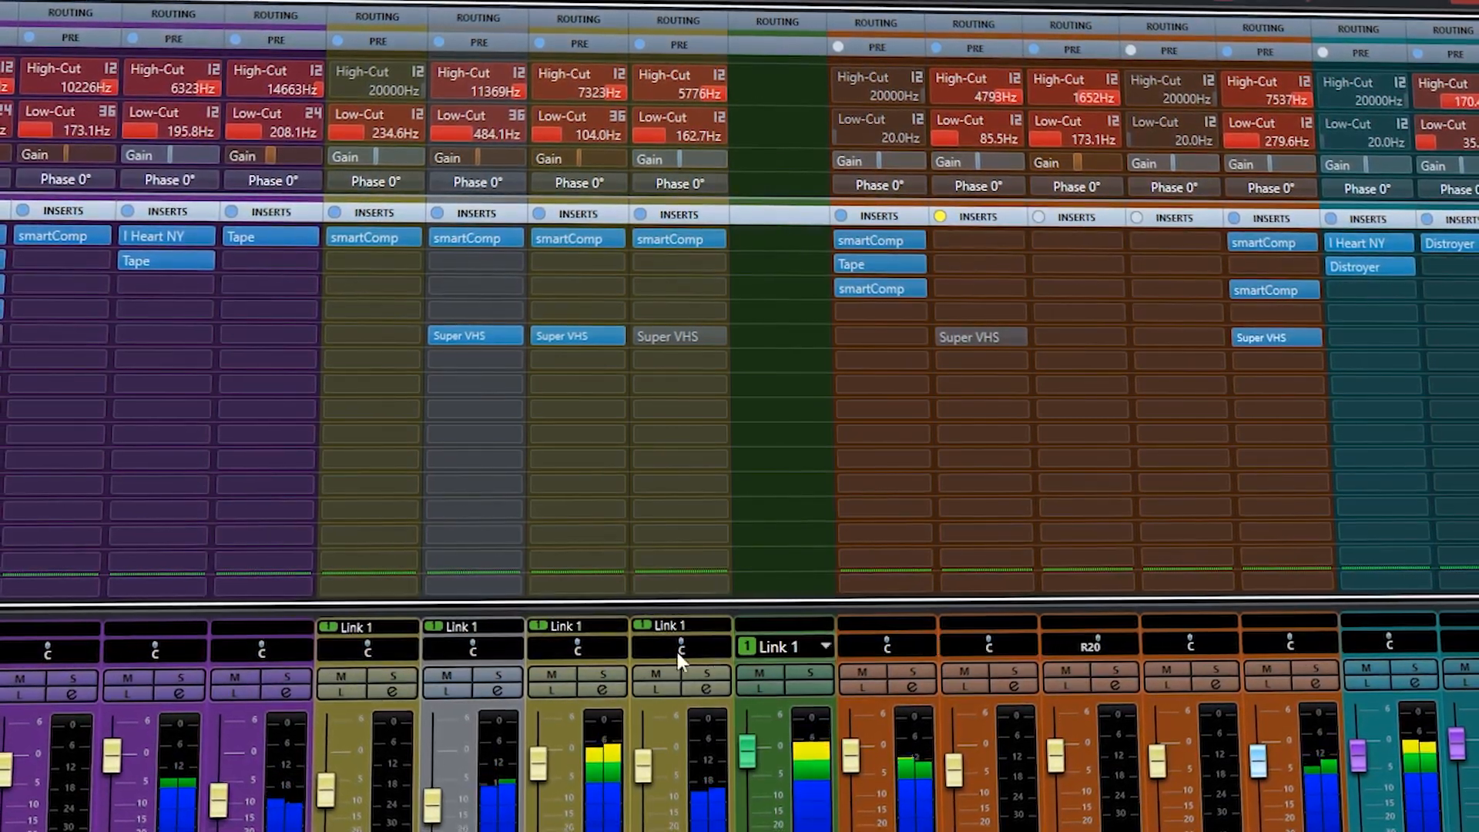
Step: Solo Lead Synth 4 (Layer), open its Super VHS insert and lower the Out level slightly
left_click(706, 676)
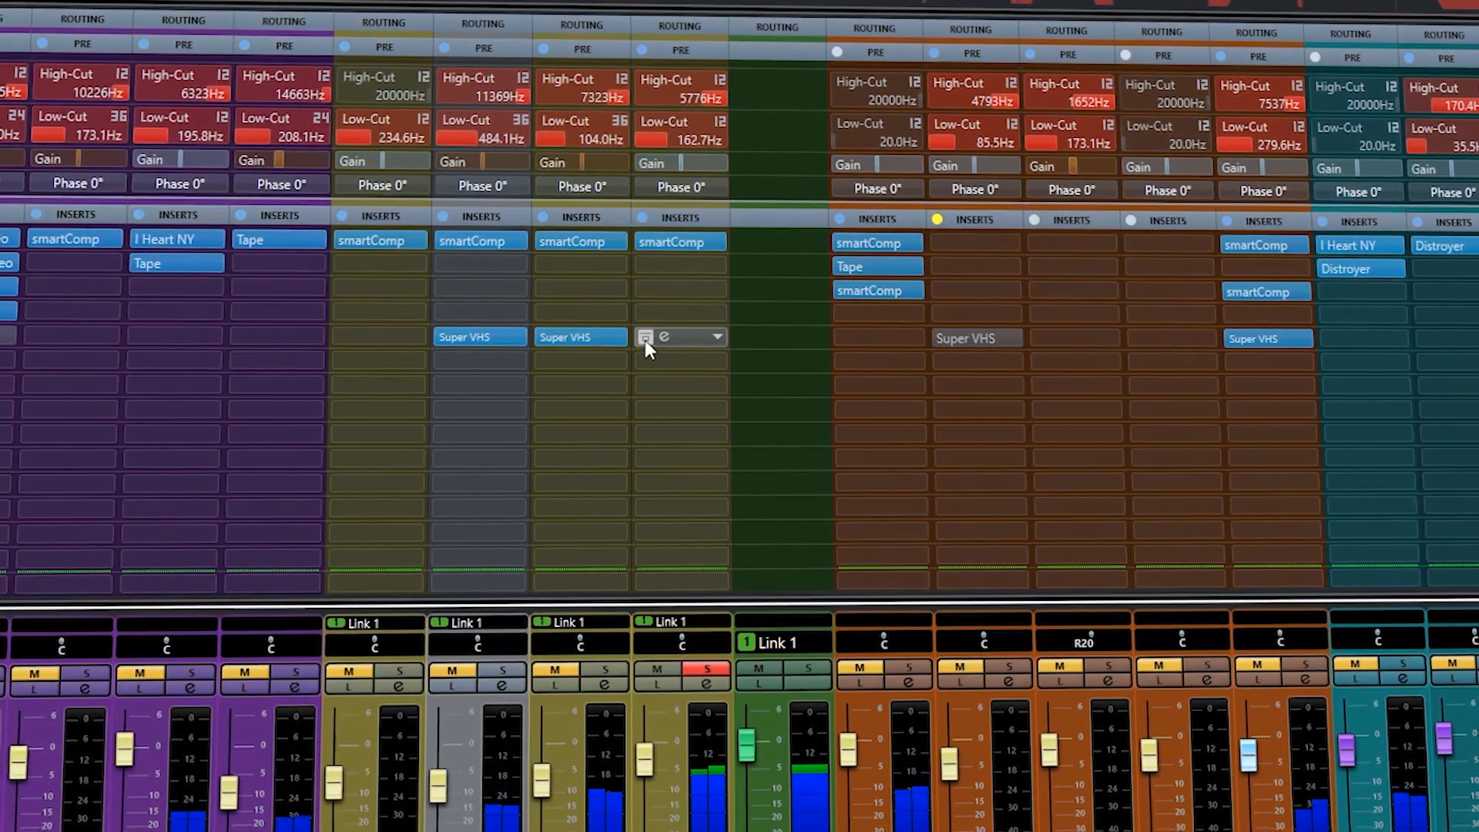
left_click(665, 337)
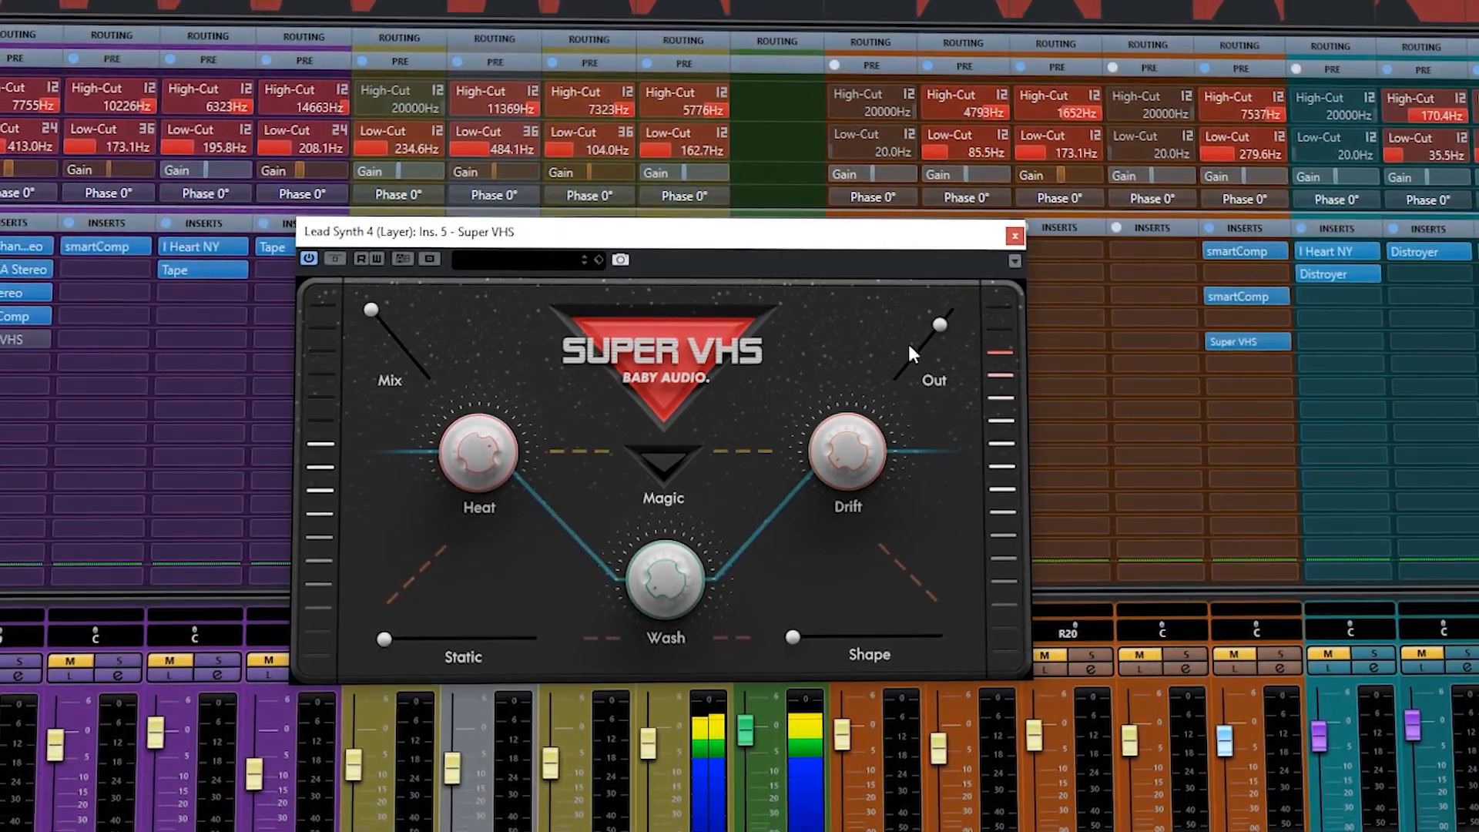
left_click_drag(941, 324, 933, 332)
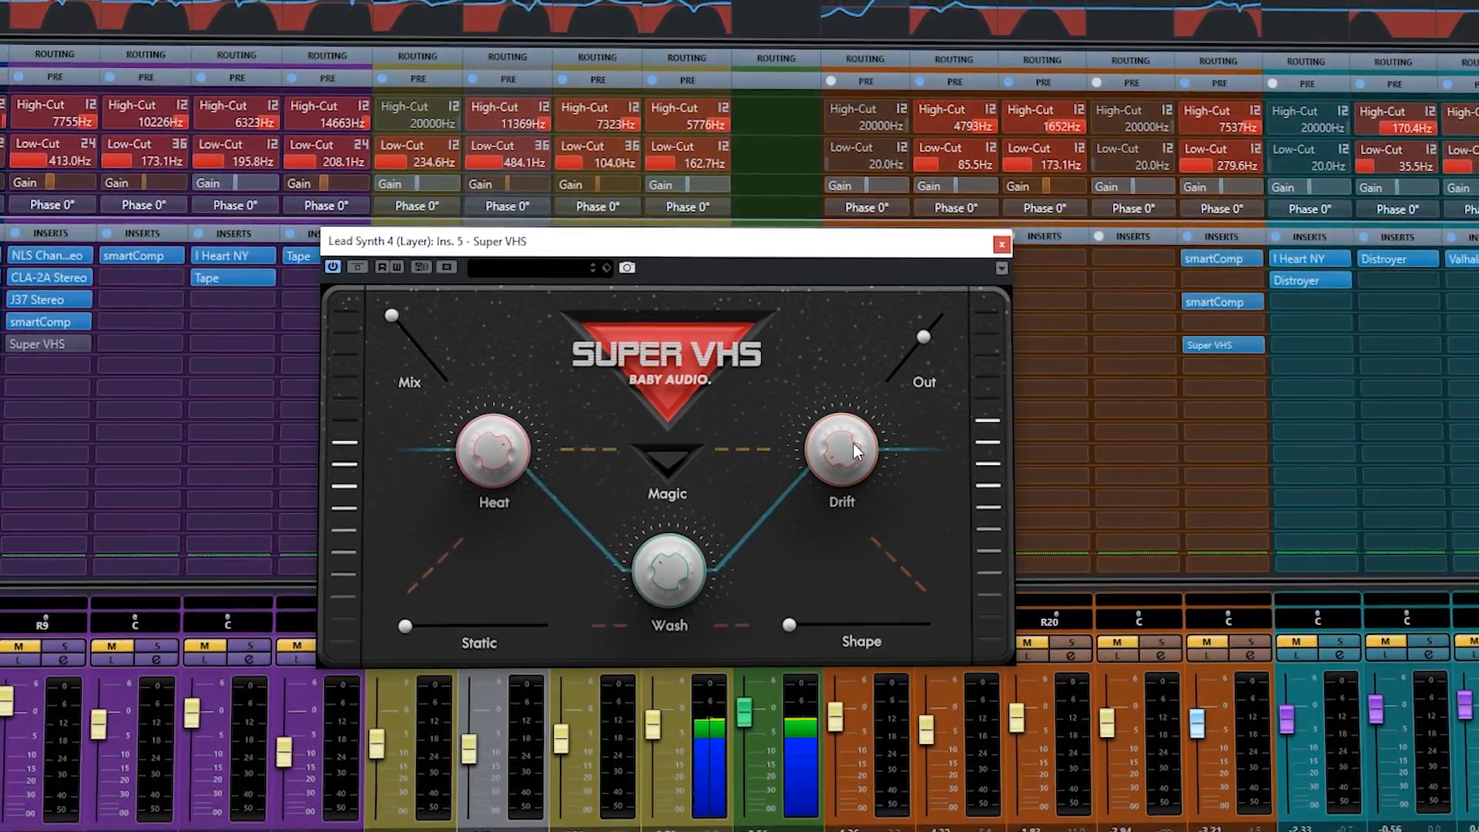
Step: Try Magic on and off on Lead Synth 4 (Layer) and raise Shape slightly above its minimum
left_click(676, 462)
left_click_drag(790, 624, 801, 626)
left_click(679, 459)
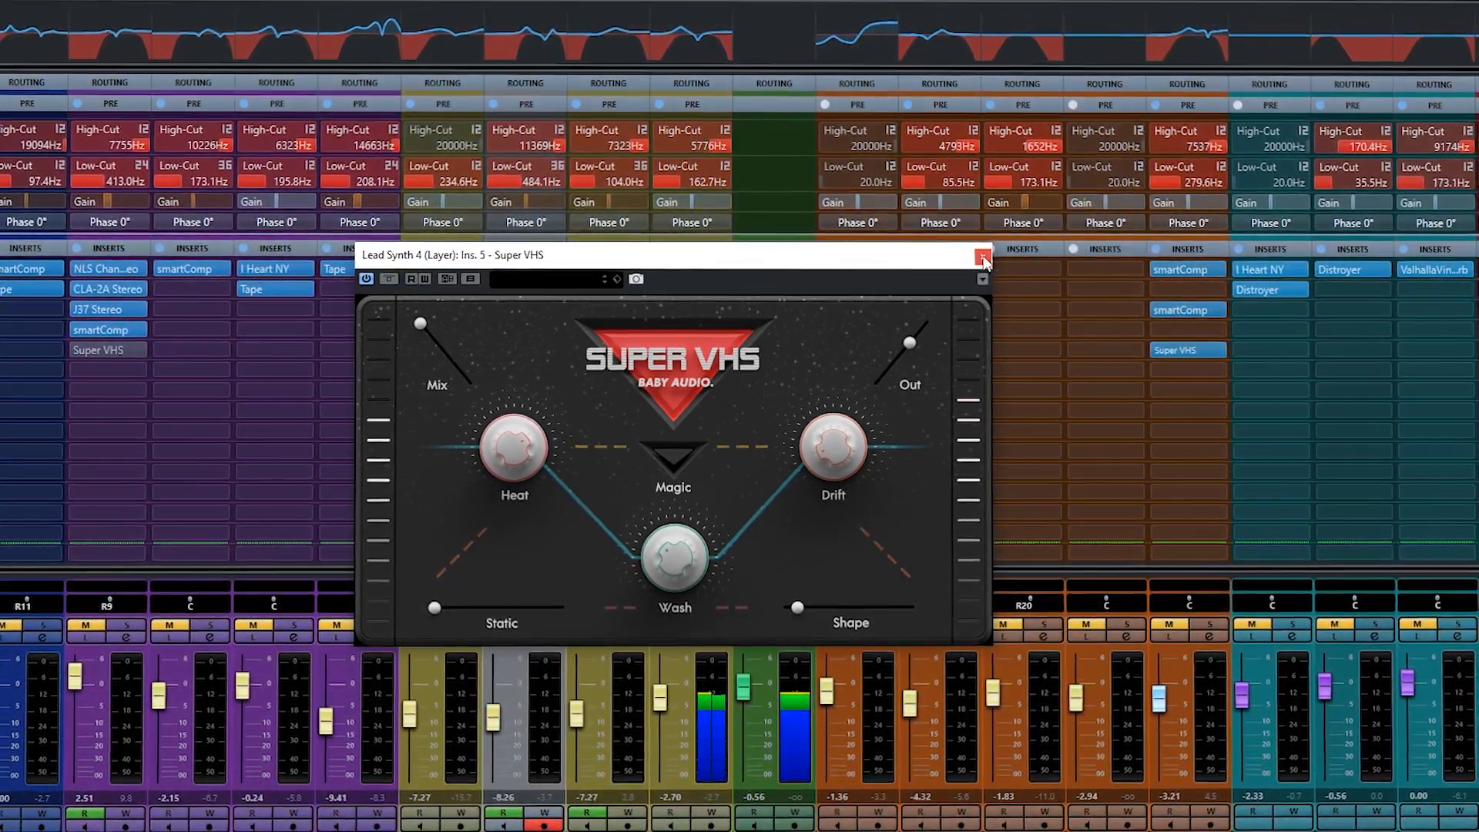
Step: Compare Super VHS on Lead Synth 4 (Layer), reopen it to check its settings in the full mix and close it
left_click(390, 279)
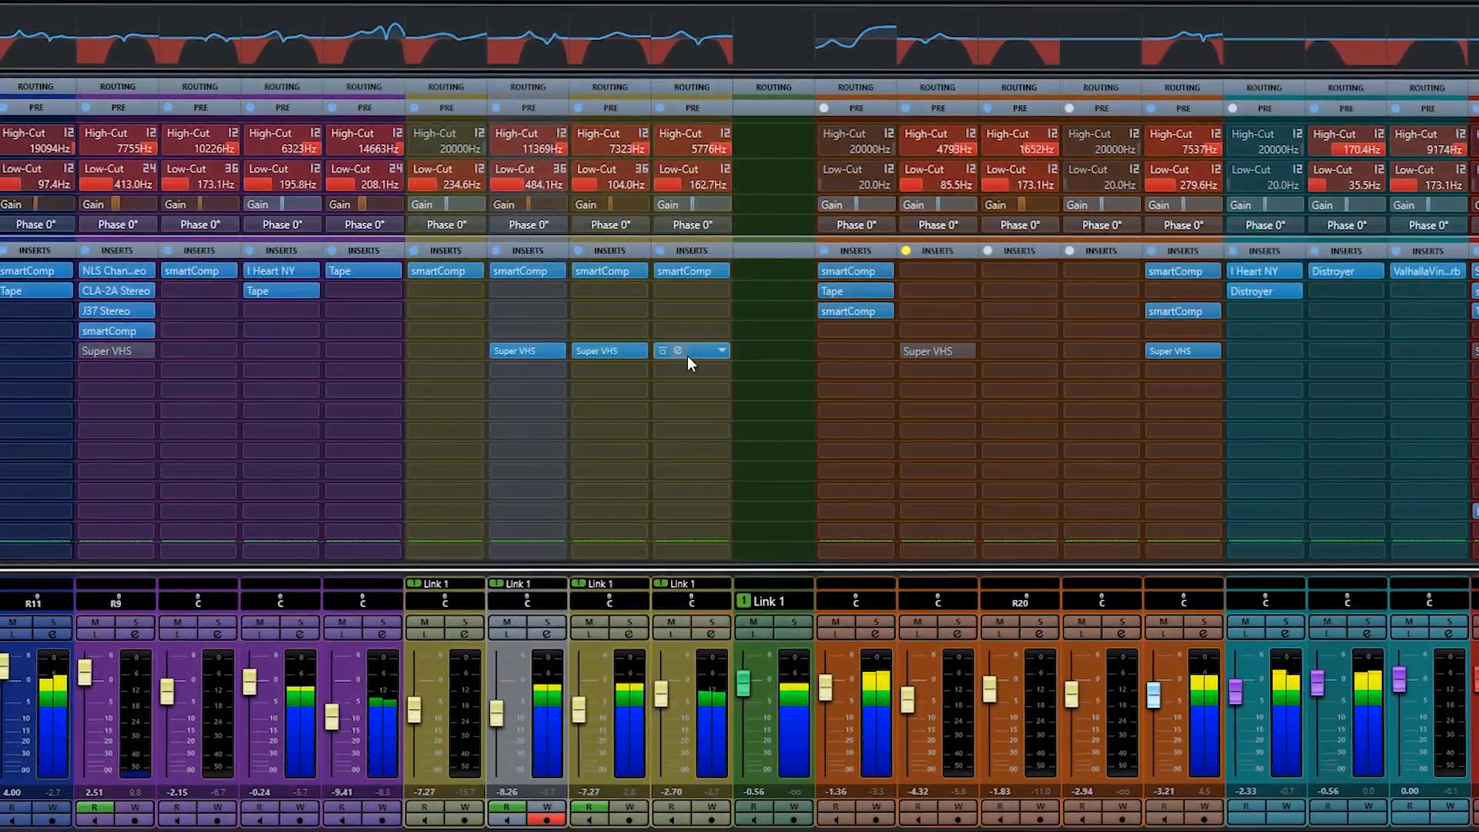
left_click(691, 350)
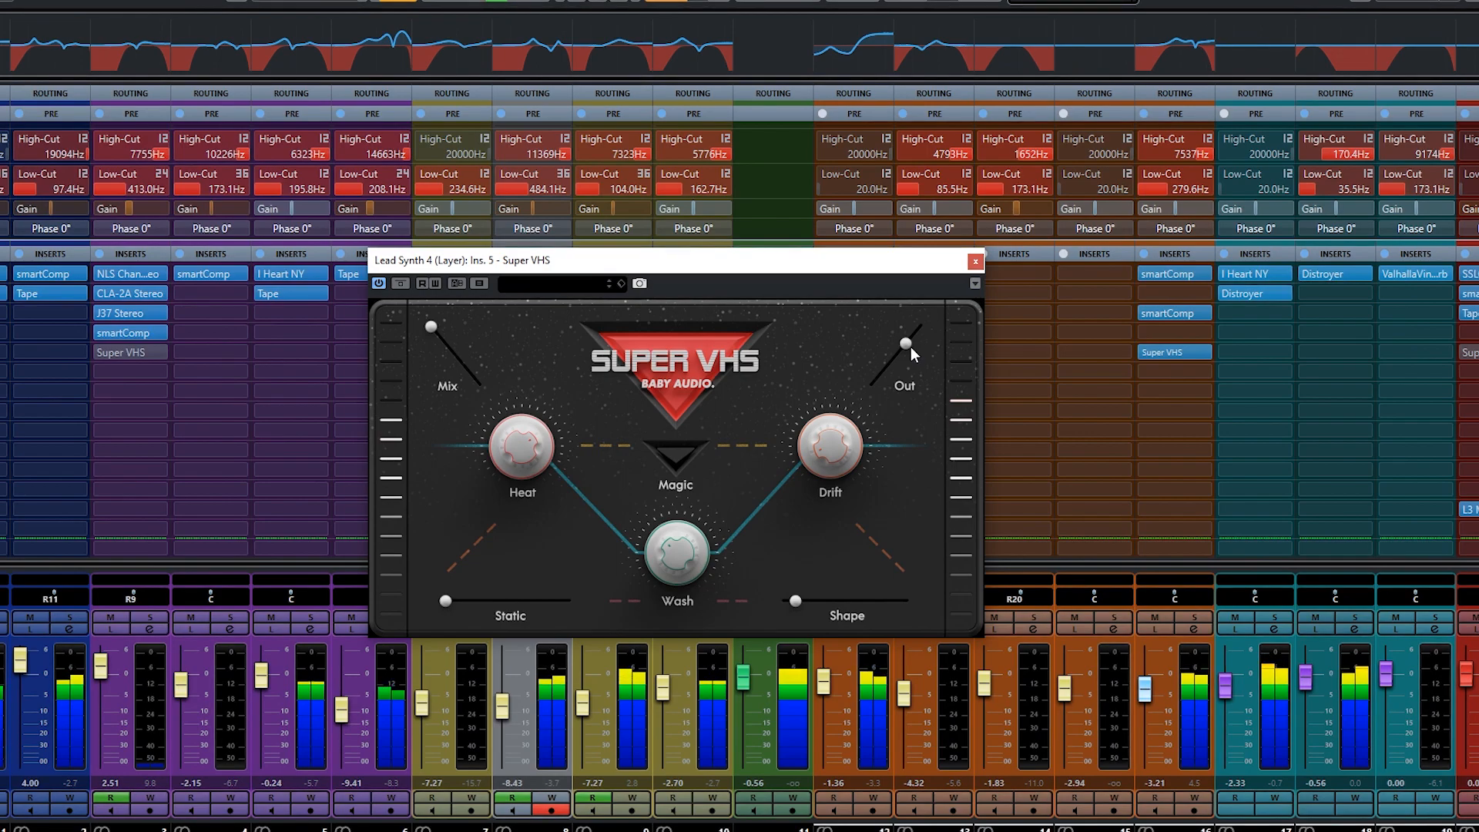
left_click(975, 262)
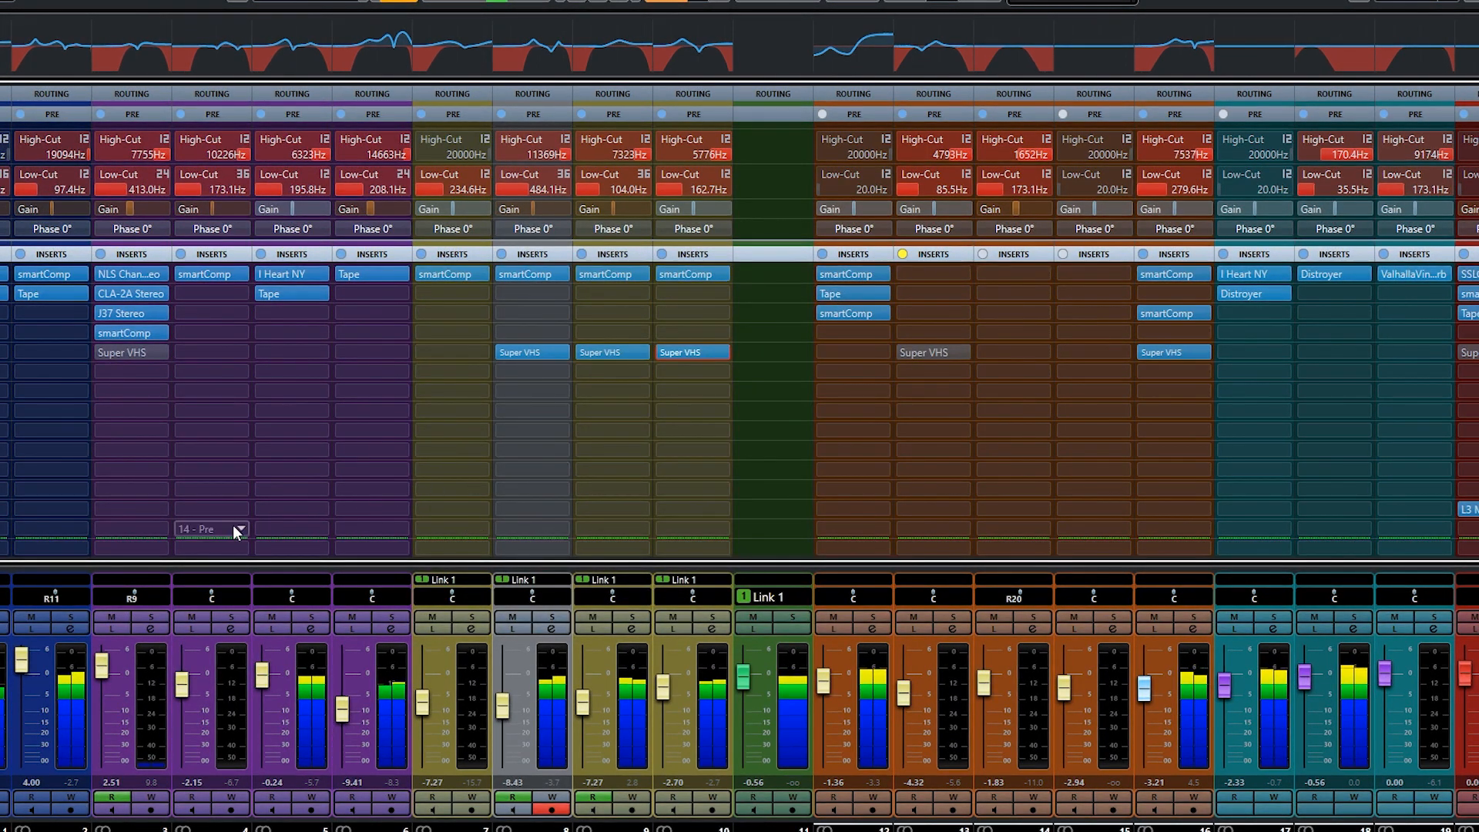
Step: Solo Intro Synth and move playback in the Project window to around bar 54, where its next part starts
left_click(161, 620)
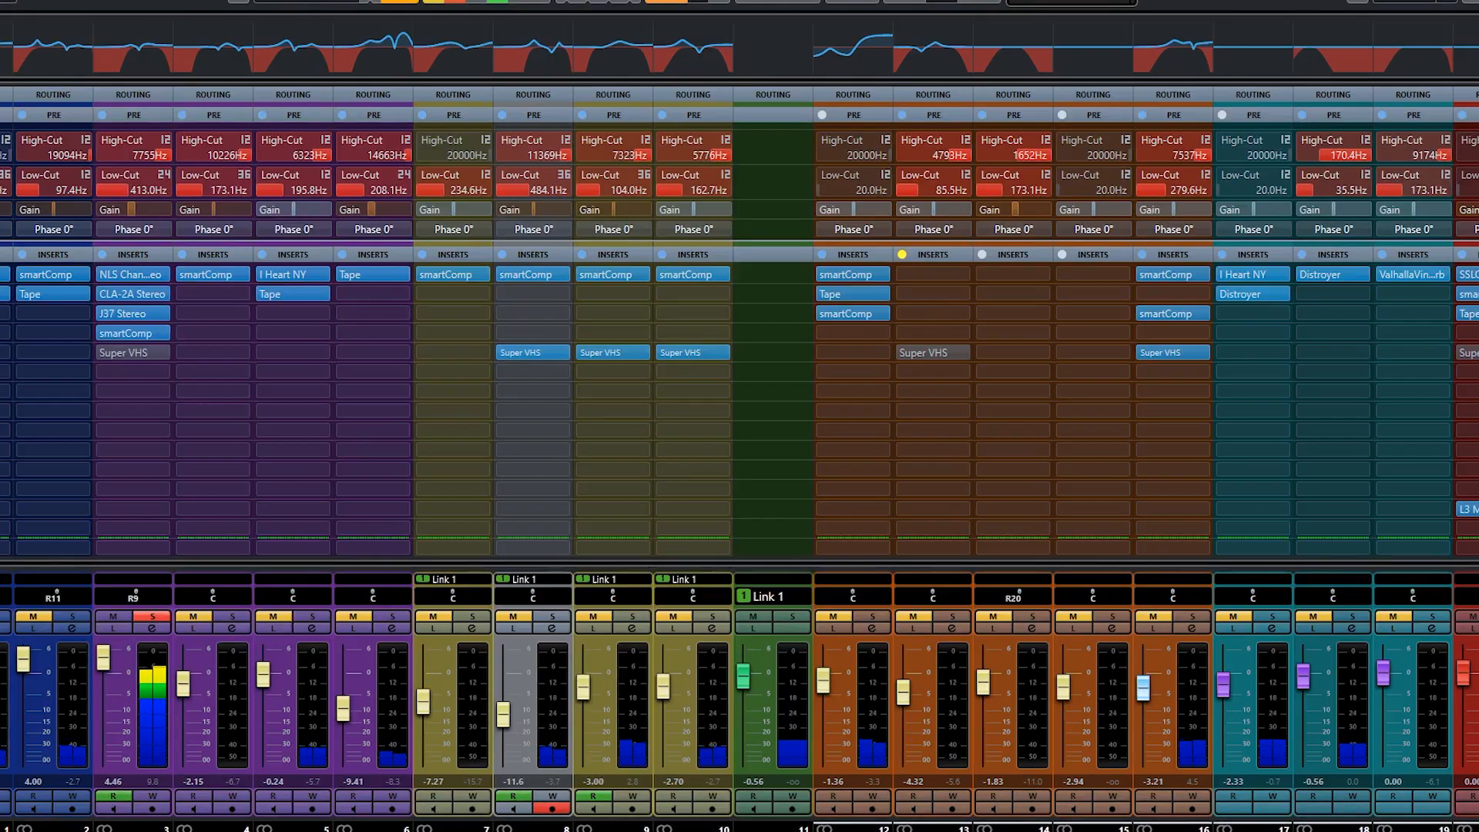
key("F3")
left_click(737, 122)
left_click_drag(737, 122, 752, 134)
key("F3")
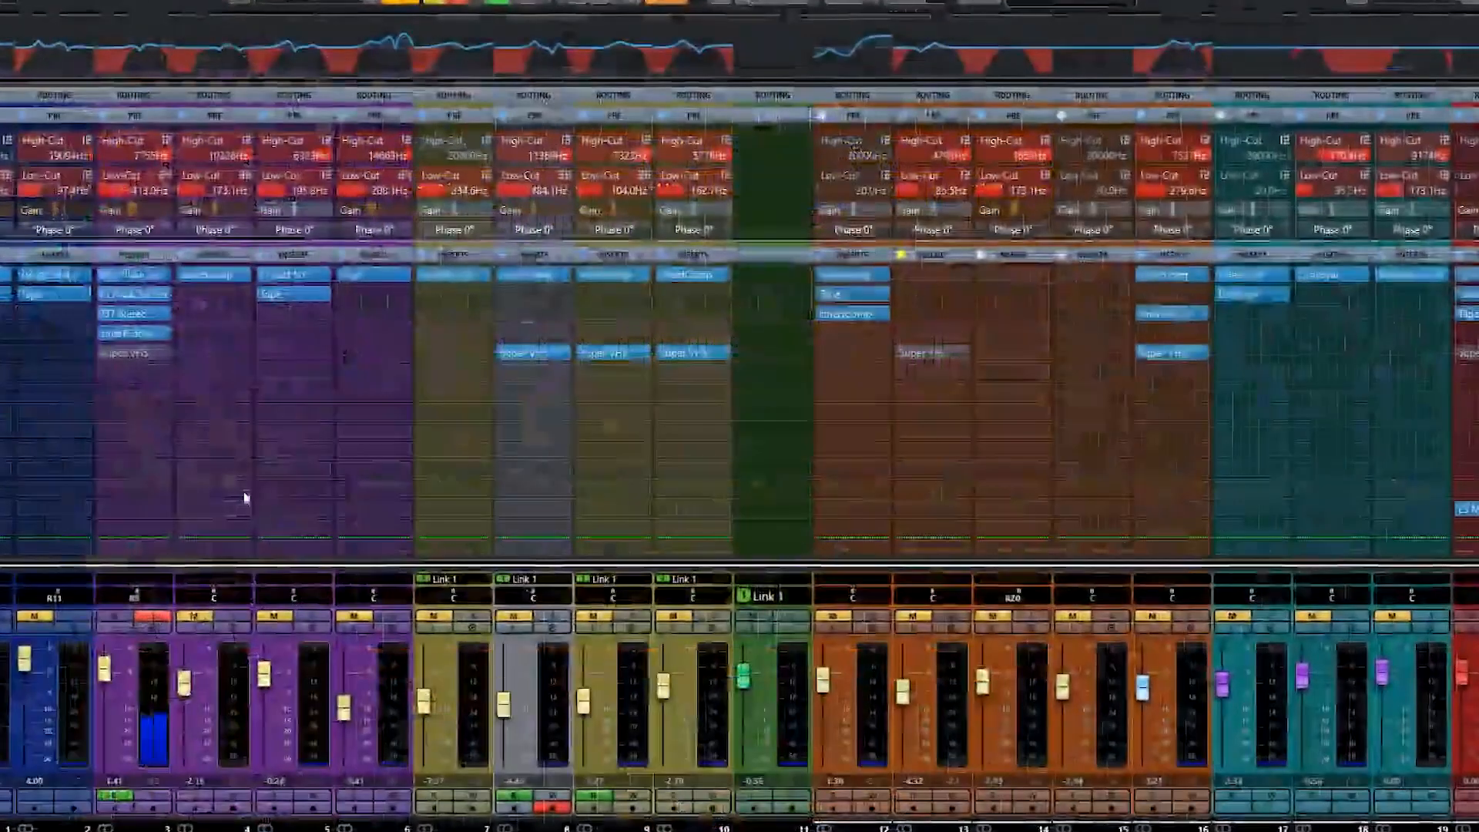
Step: Activate Super VHS on Intro Synth, place its window clear of the channel's inserts and enable Magic
left_click(127, 352)
left_click_drag(475, 271, 643, 267)
left_click(444, 301)
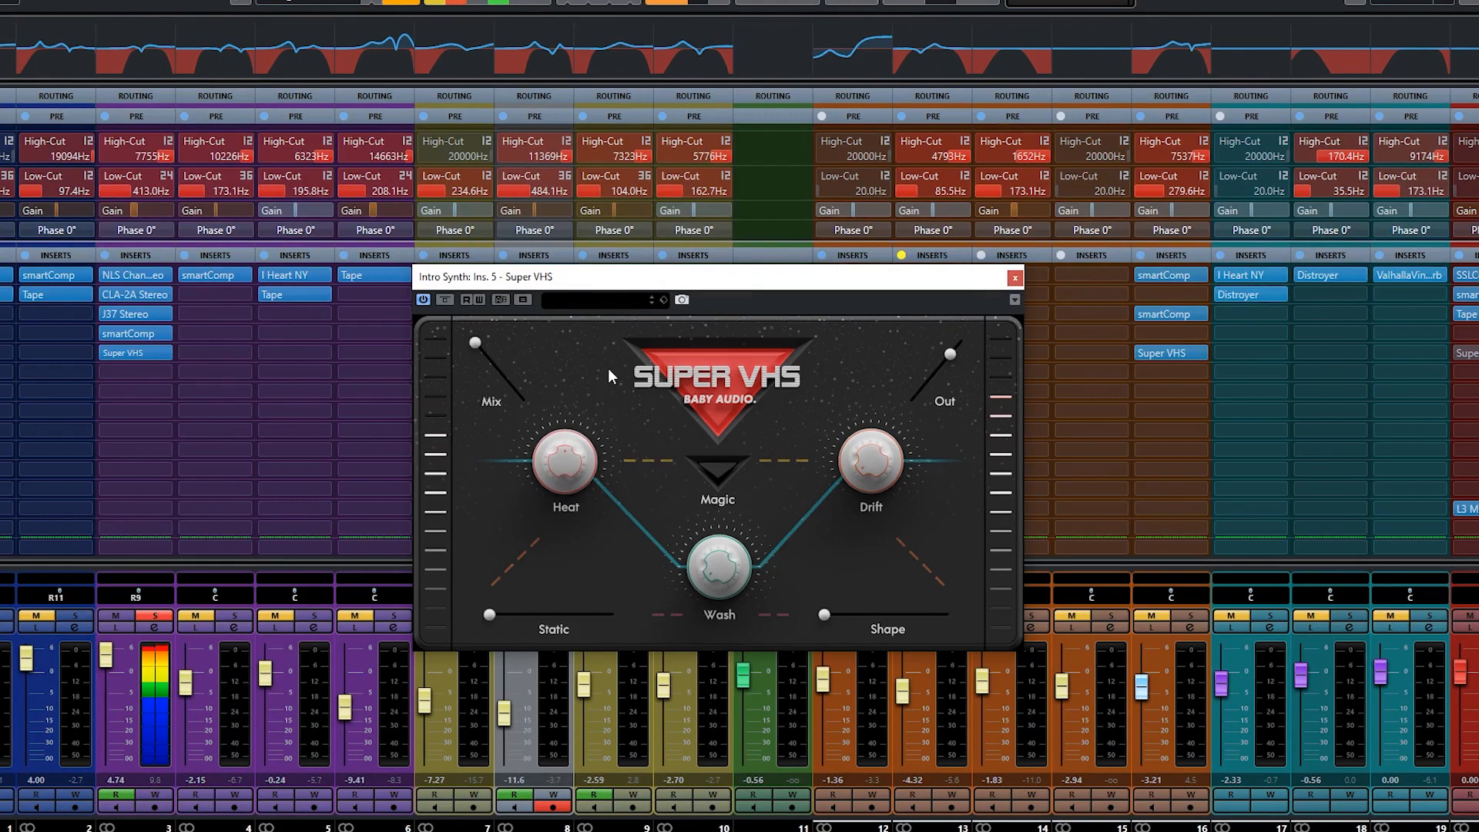
left_click(723, 488)
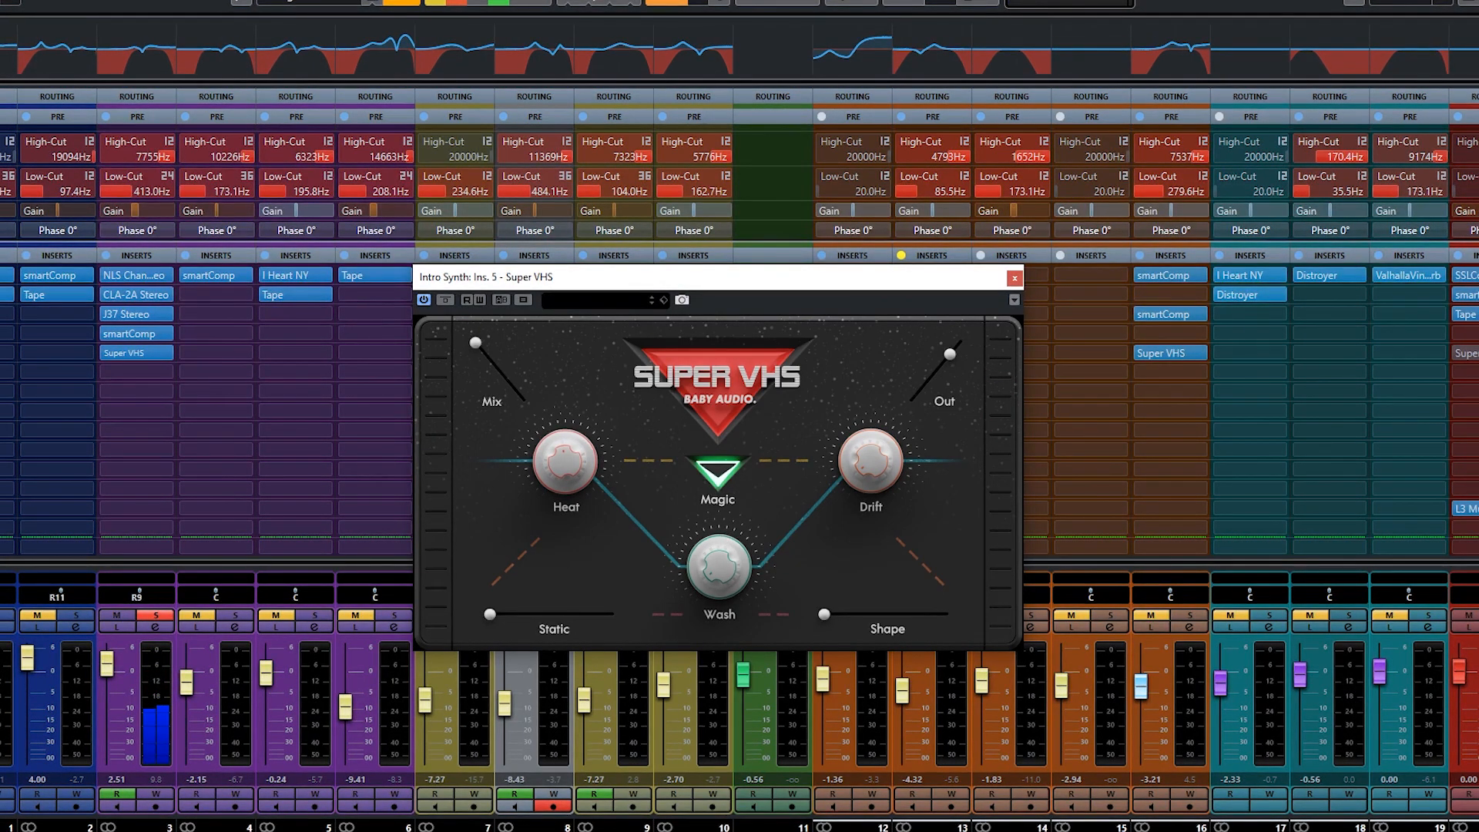
Step: Set the left locator at bar 56 in the Project window, play from there and lower Super VHS's Out slightly
key("F3")
left_click(786, 121, "ctrl")
left_click(780, 124)
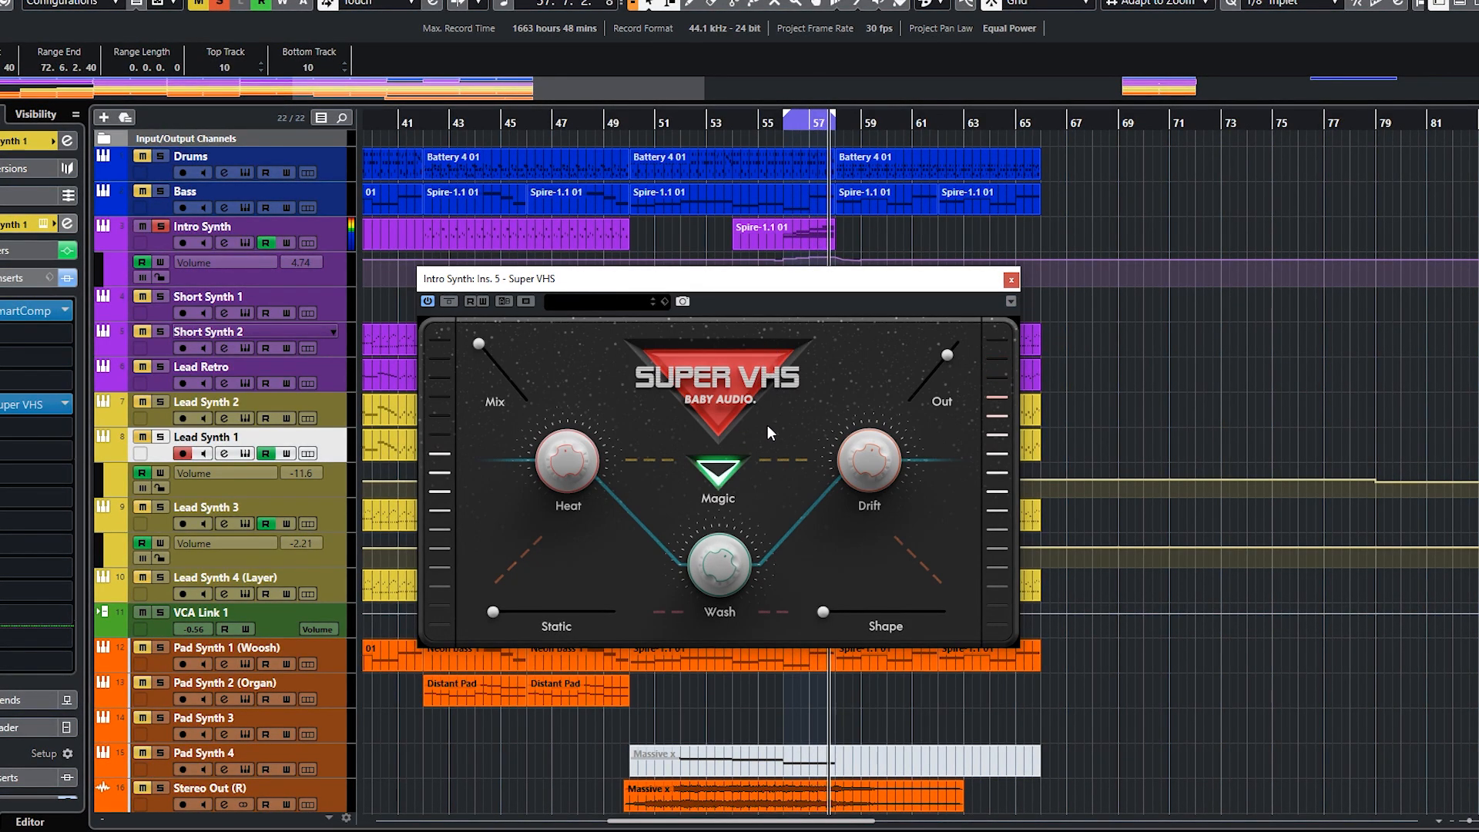
left_click_drag(949, 347, 948, 349)
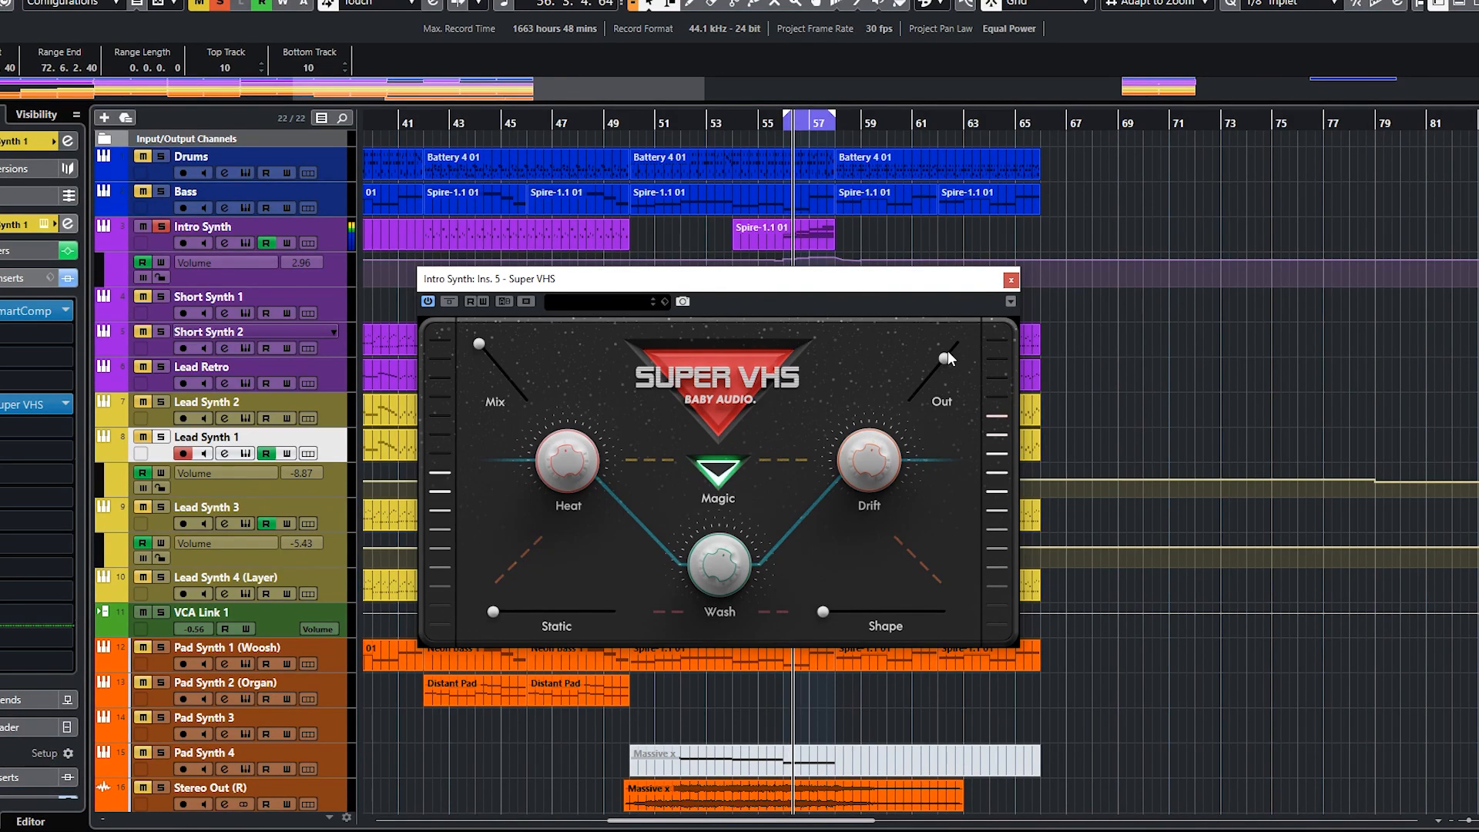
Step: Compare the soloed Intro Synth with Super VHS bypassed and active, lowering Out slightly and adding a little Shape
left_click(454, 299)
left_click(455, 298)
left_click_drag(947, 359, 945, 362)
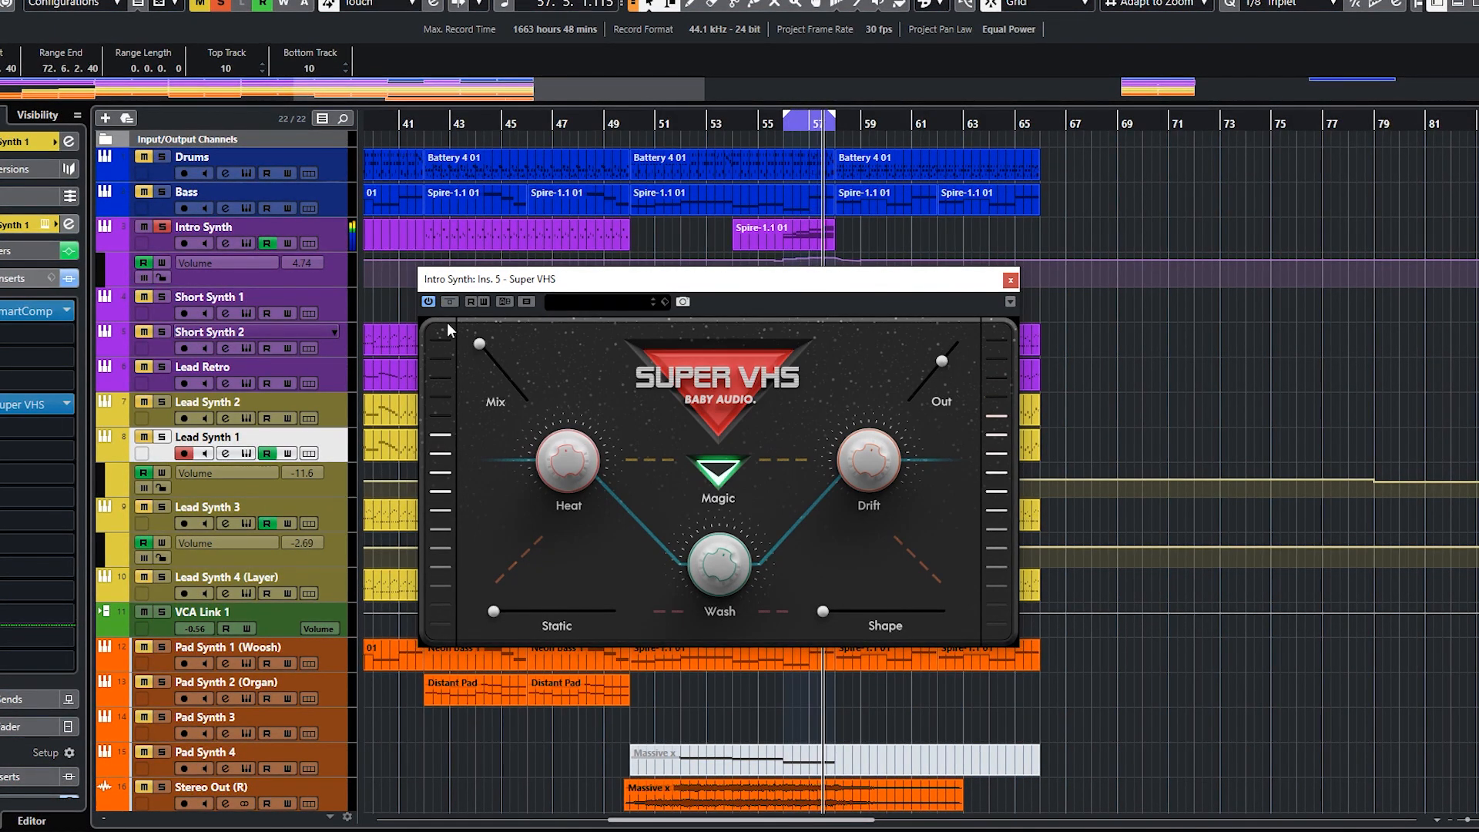
left_click(450, 301)
left_click(450, 300)
left_click_drag(823, 611, 843, 612)
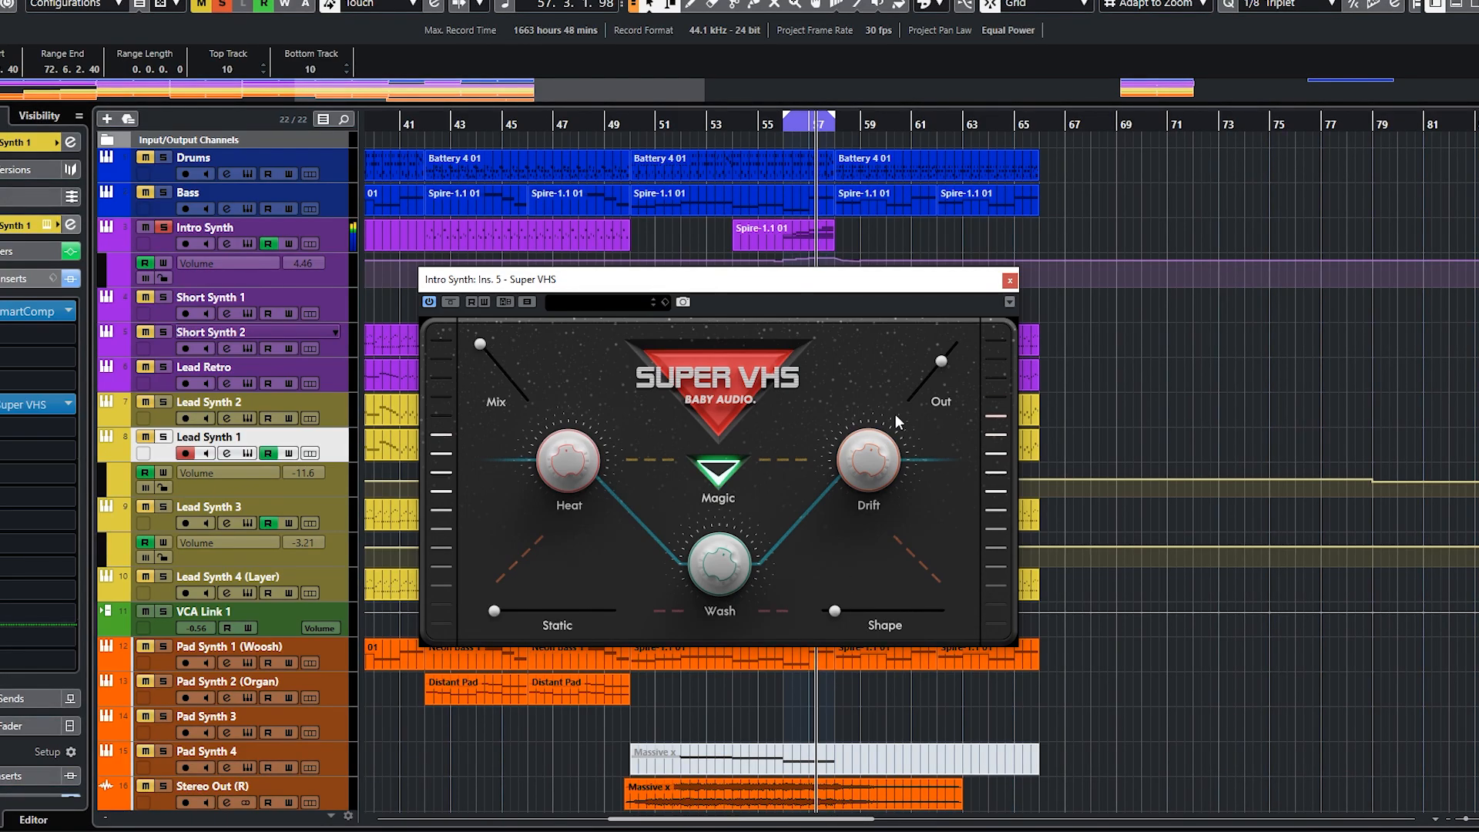
left_click(1009, 281)
Step: Unsolo Intro Synth in the MixConsole, reopen its Super VHS and raise Shape slightly further
key("F3")
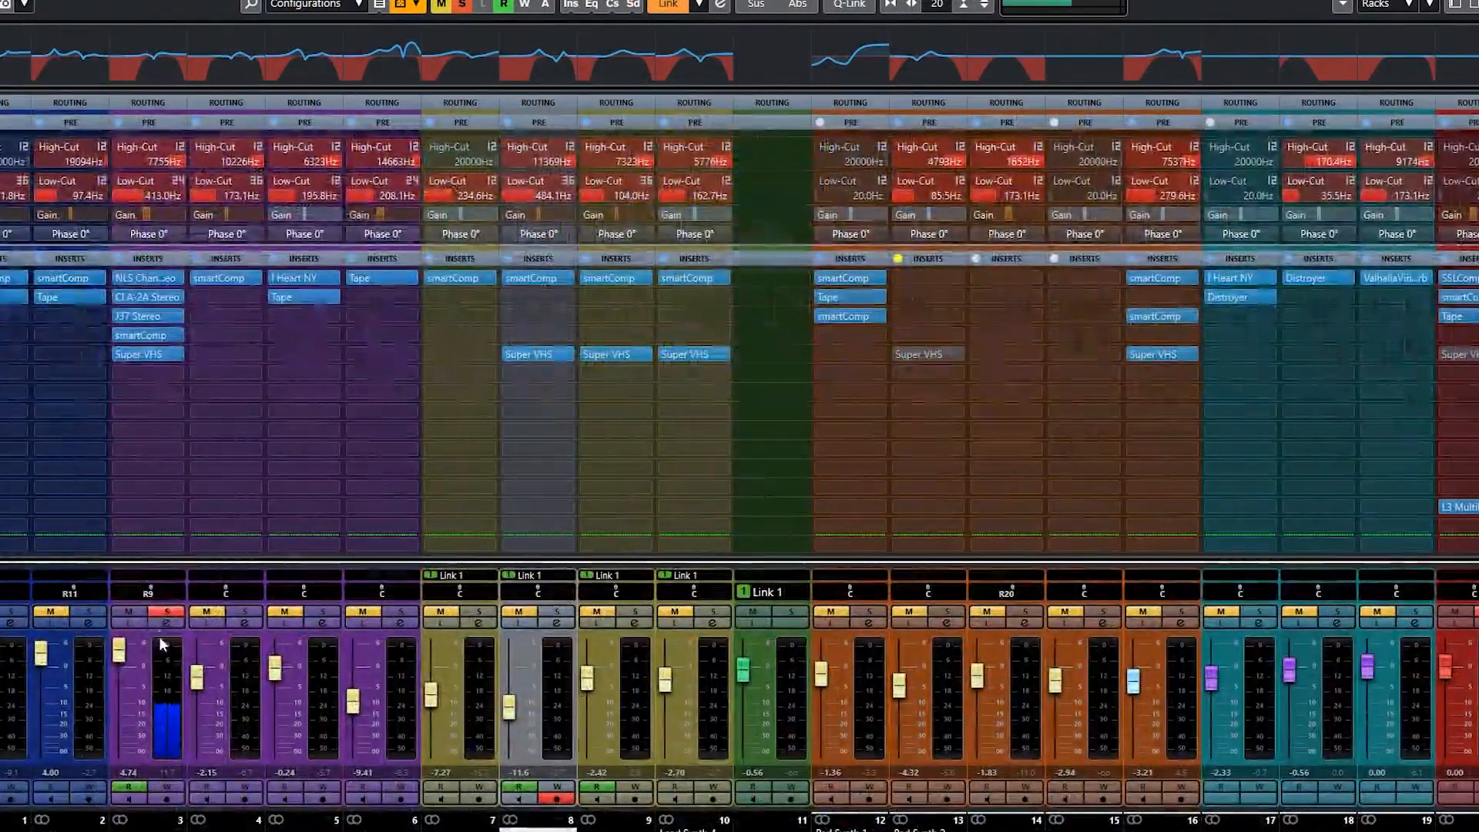
left_click(168, 611)
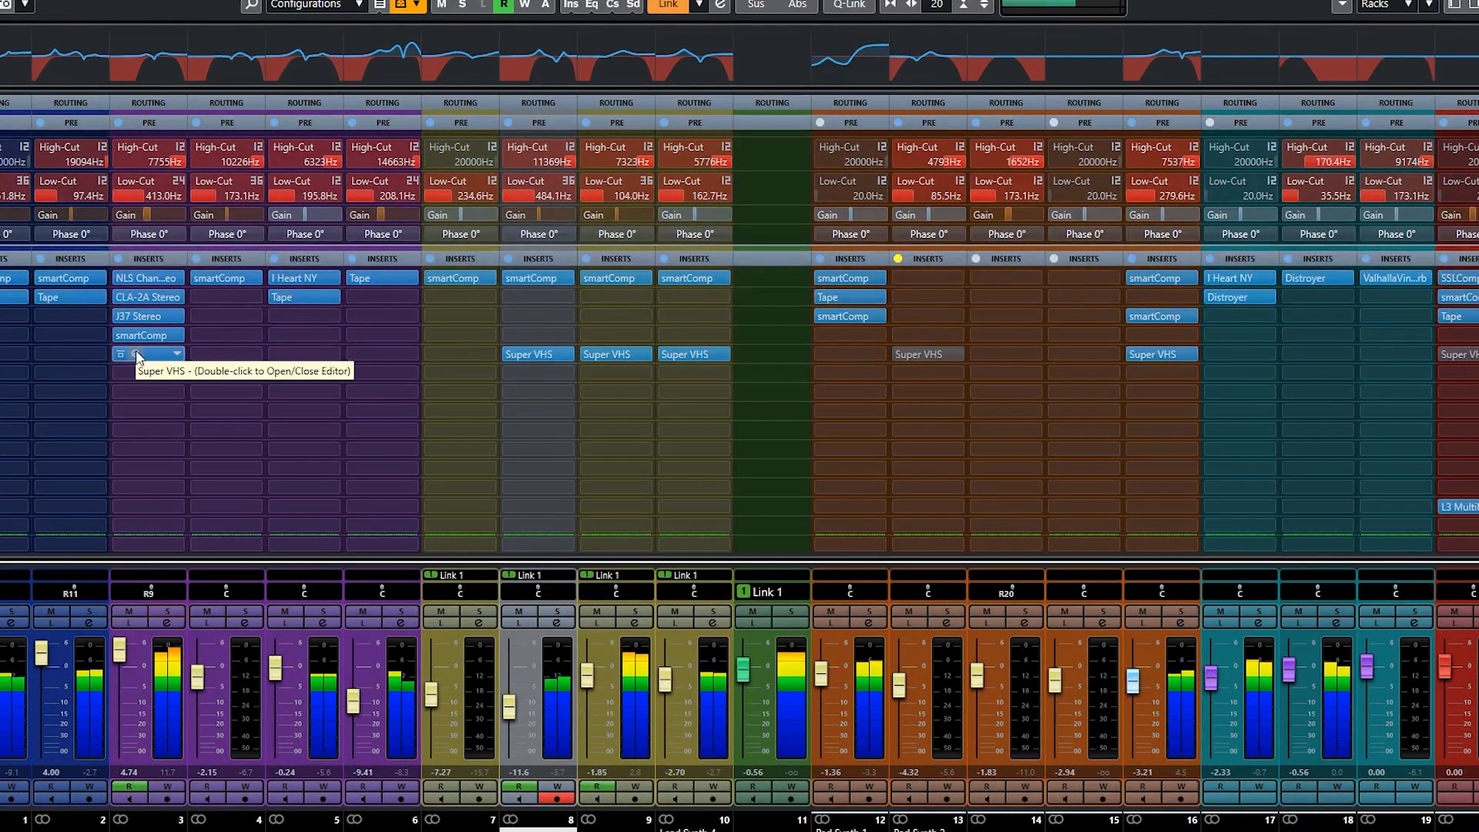
double_click(137, 354)
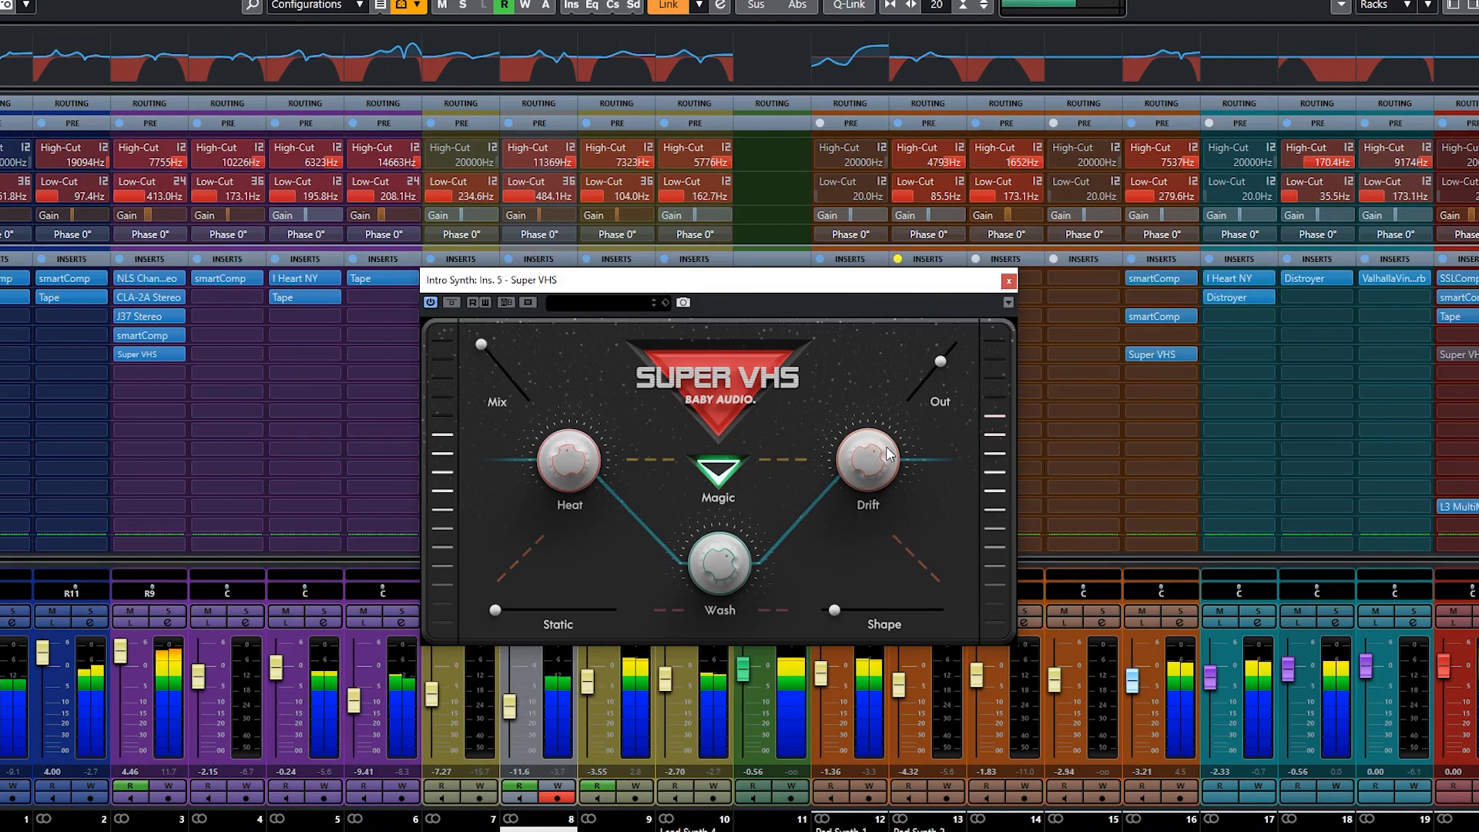
left_click_drag(831, 608, 822, 609)
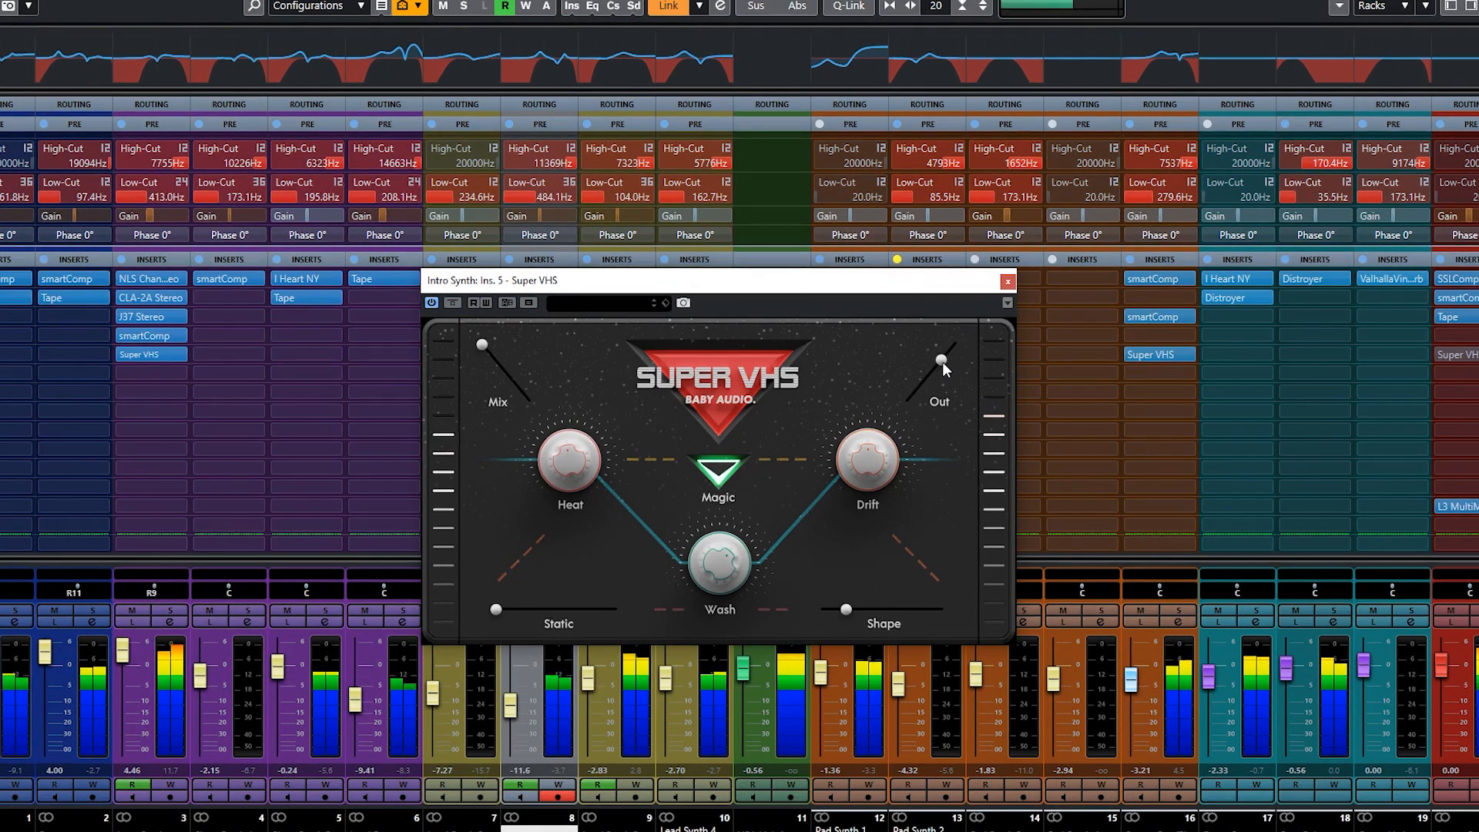
Step: Compare Intro Synth's Super VHS bypassed and active in the full mix, and close its window
left_click(454, 302)
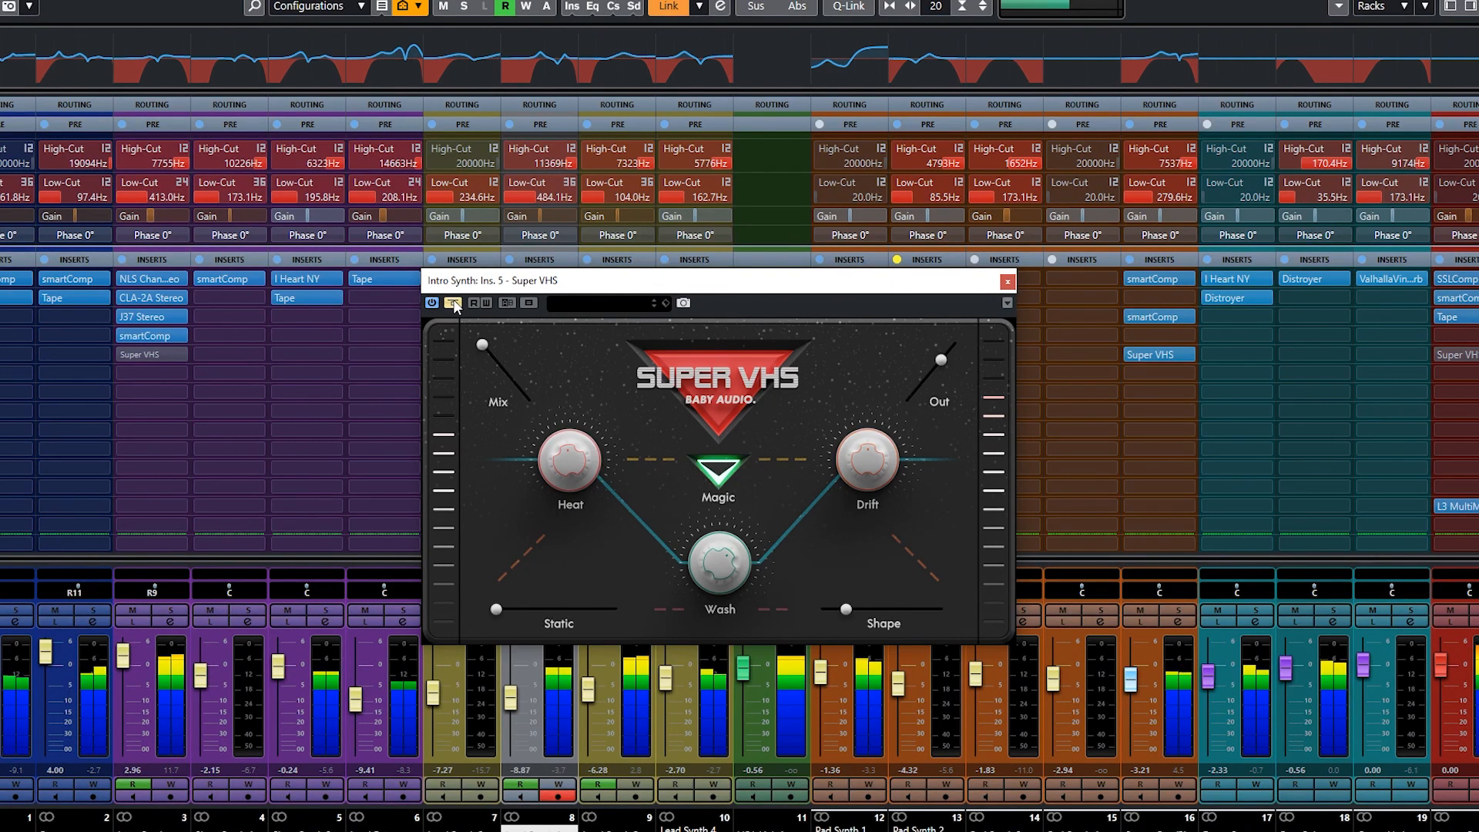
left_click(454, 304)
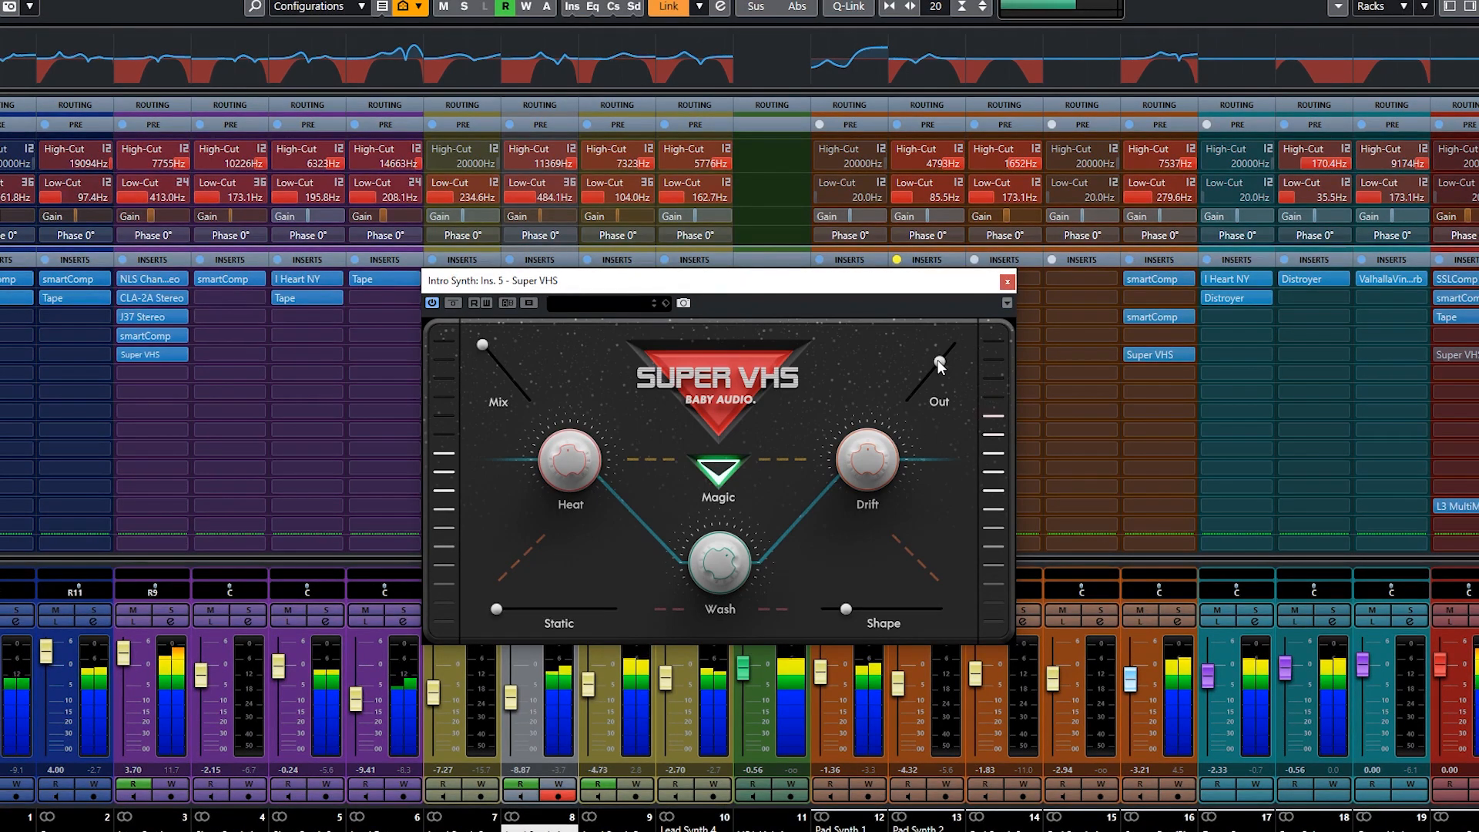
left_click(1007, 283)
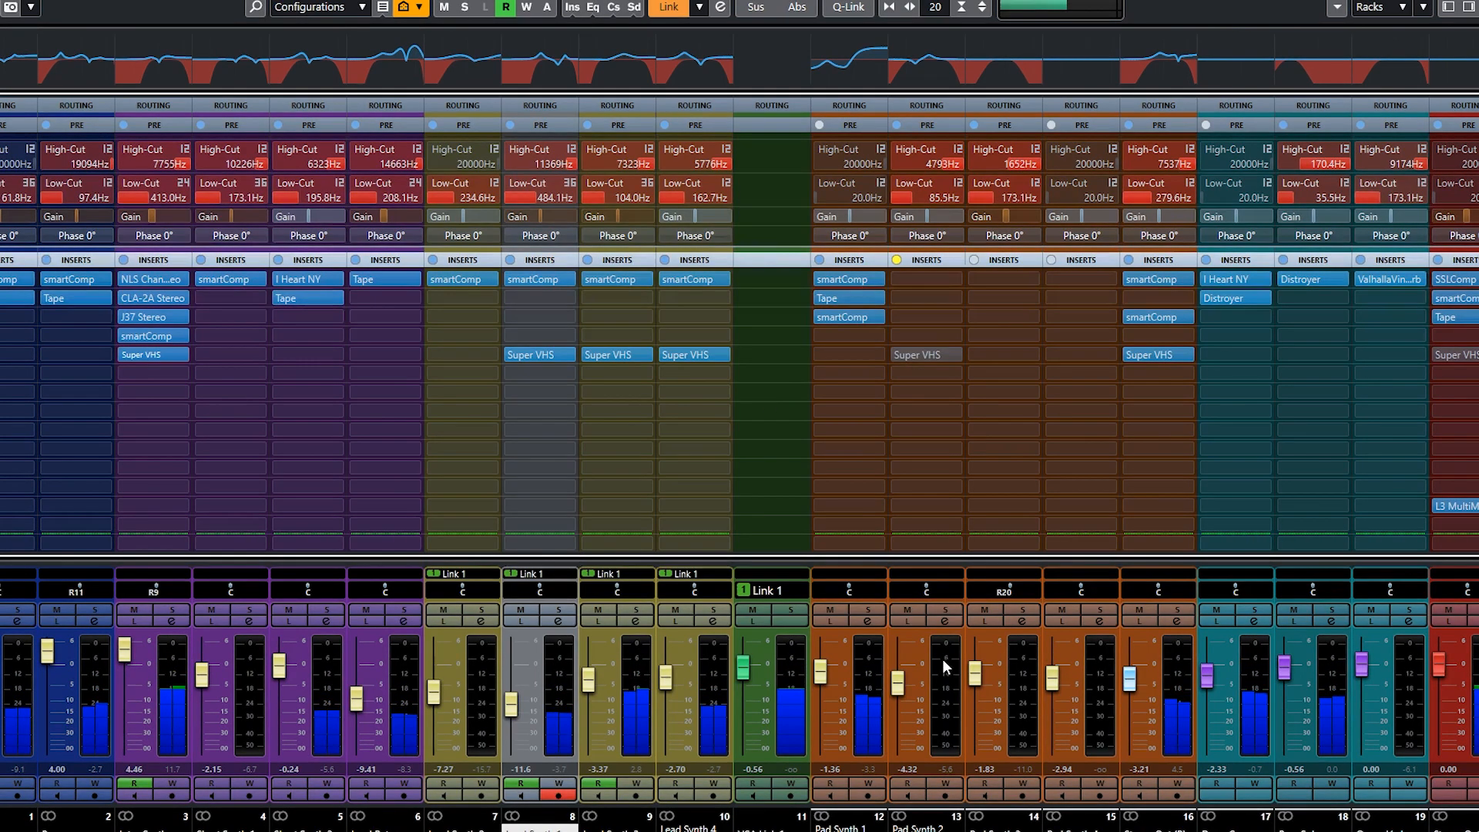
Step: Solo Pad Synth 2 (Organ) and set the locators around its part from bar 42 to bar 50 in the Project window
left_click(945, 610)
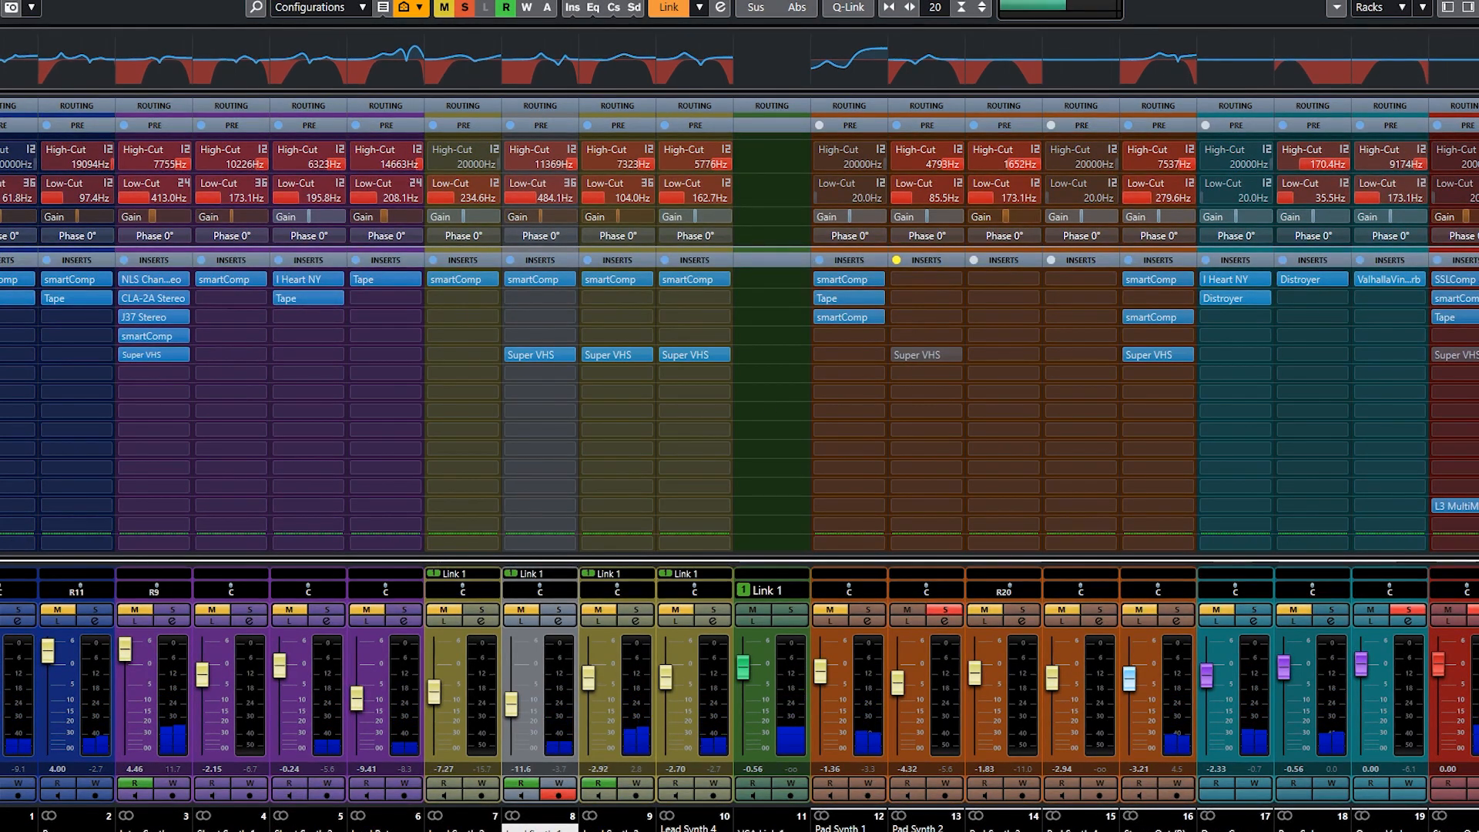
key("F3")
scroll(748, 397, "down", 3)
scroll(709, 445, "left", 3)
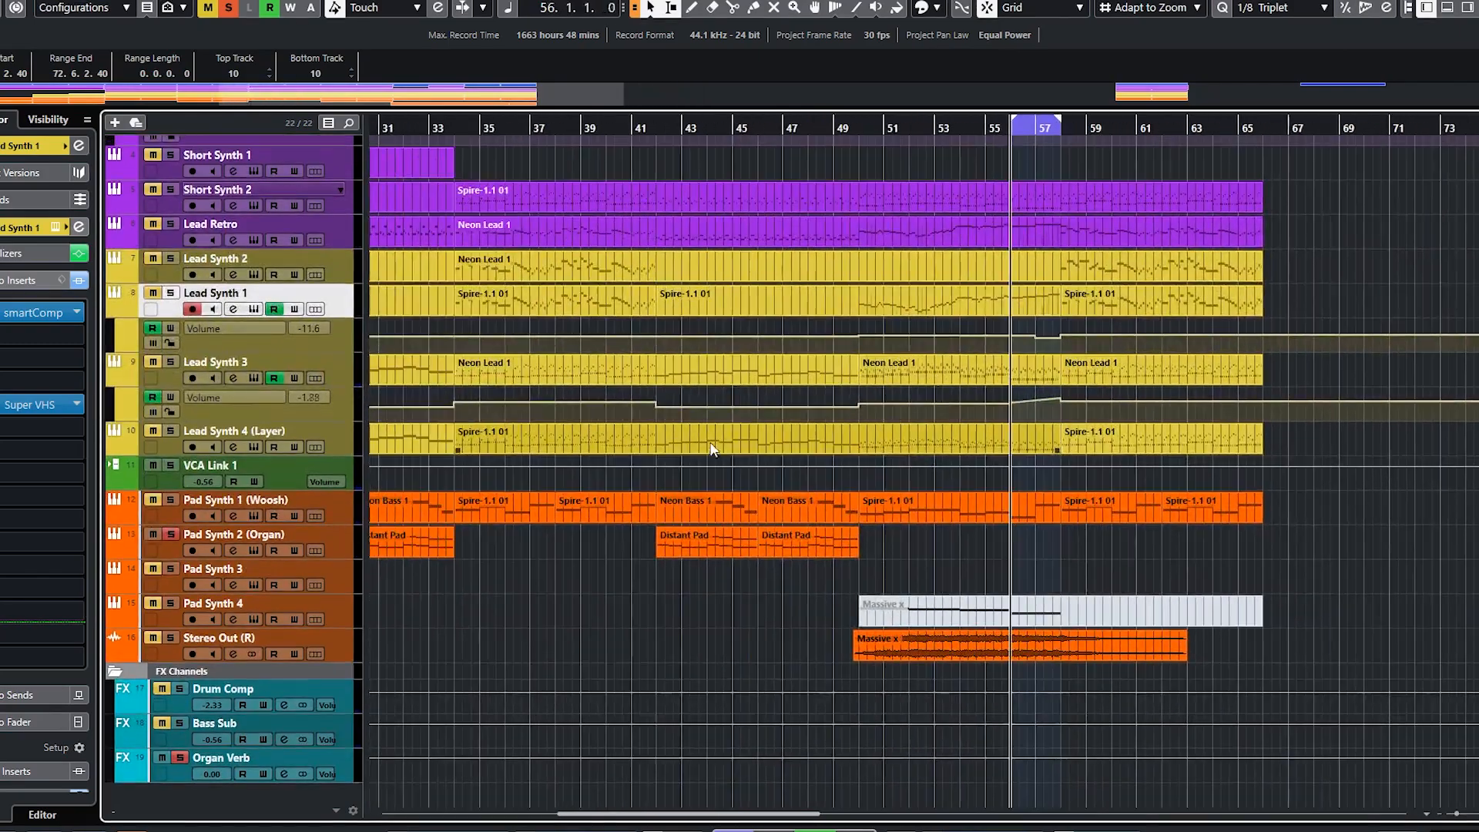
left_click(658, 129, "ctrl")
left_click(859, 131, "alt")
left_click_drag(724, 136, 659, 136)
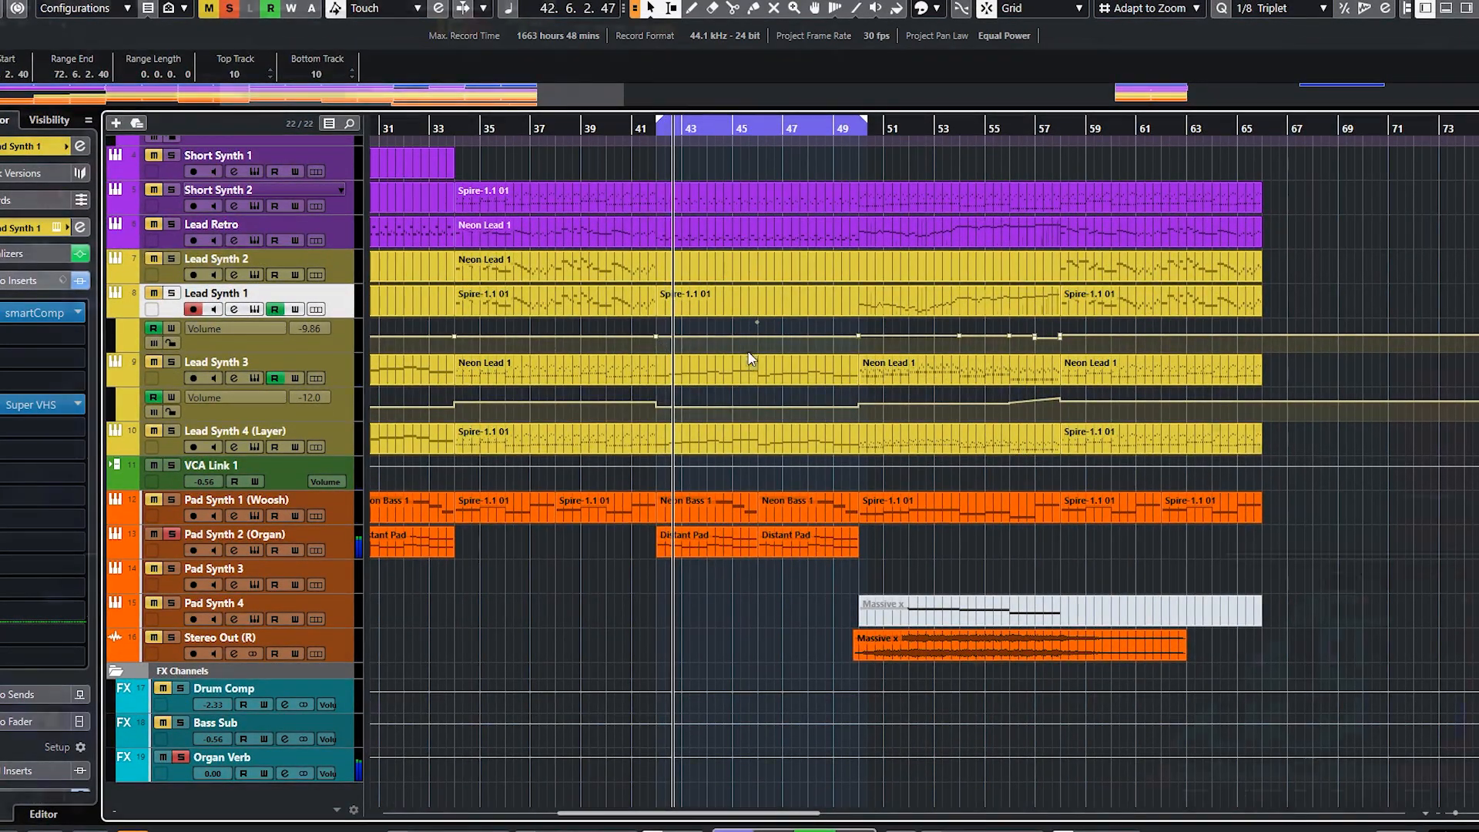
Step: Check the sends of Pad Synth 2 (Organ) in the MixConsole and return to the inserts
key("F3")
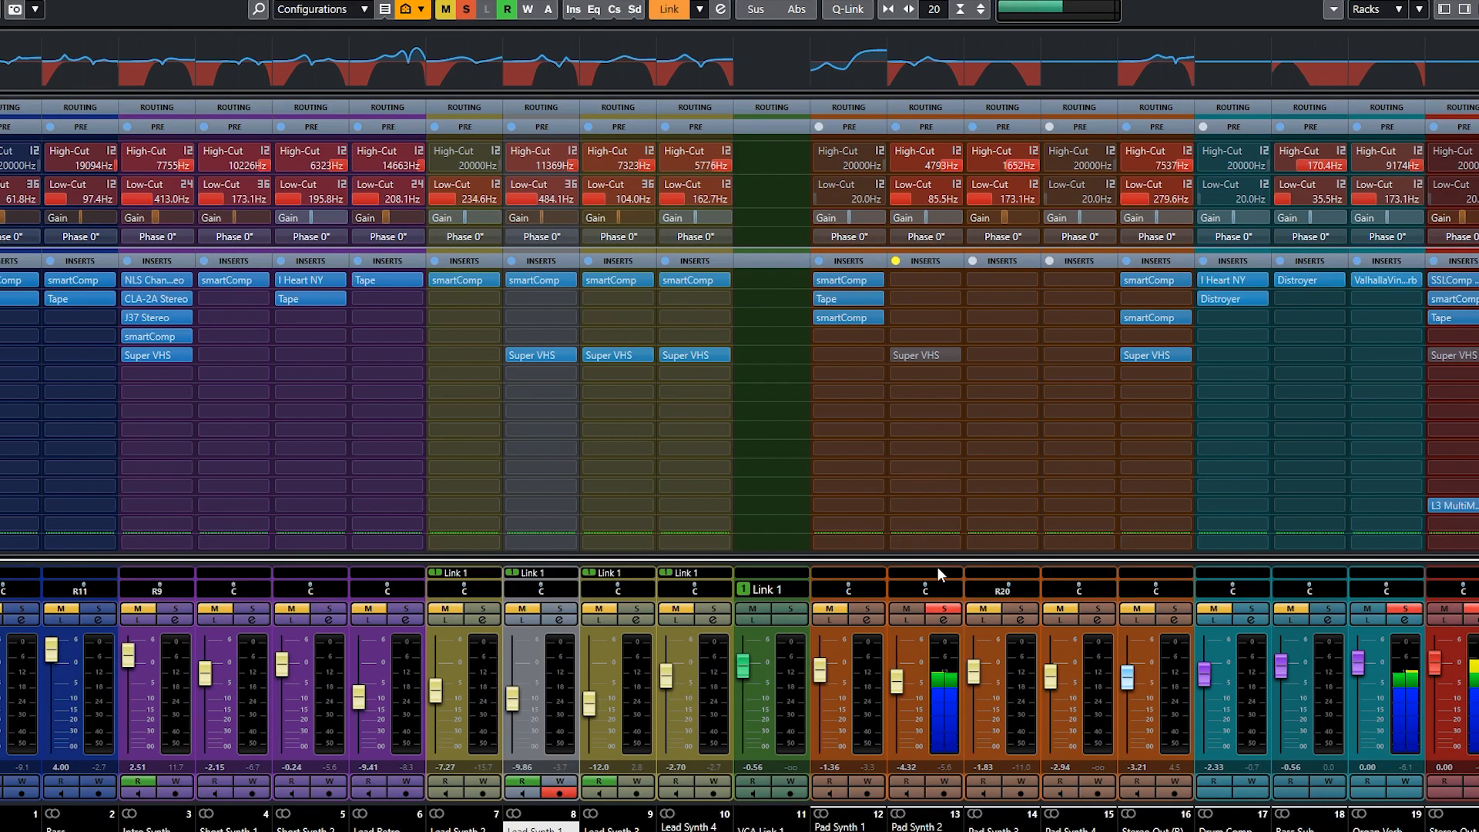
left_click(928, 262)
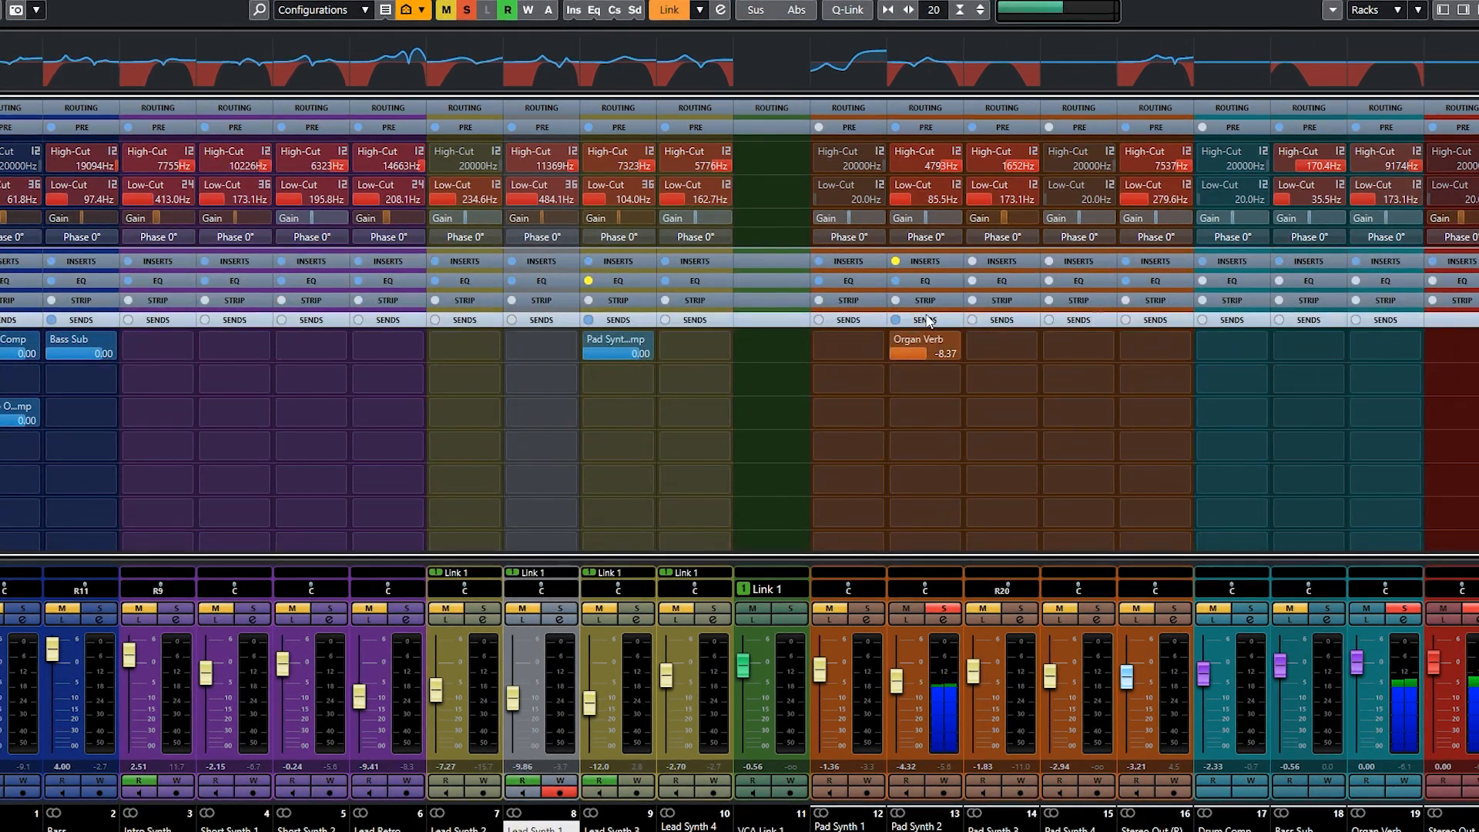
left_click(927, 320)
left_click(927, 320)
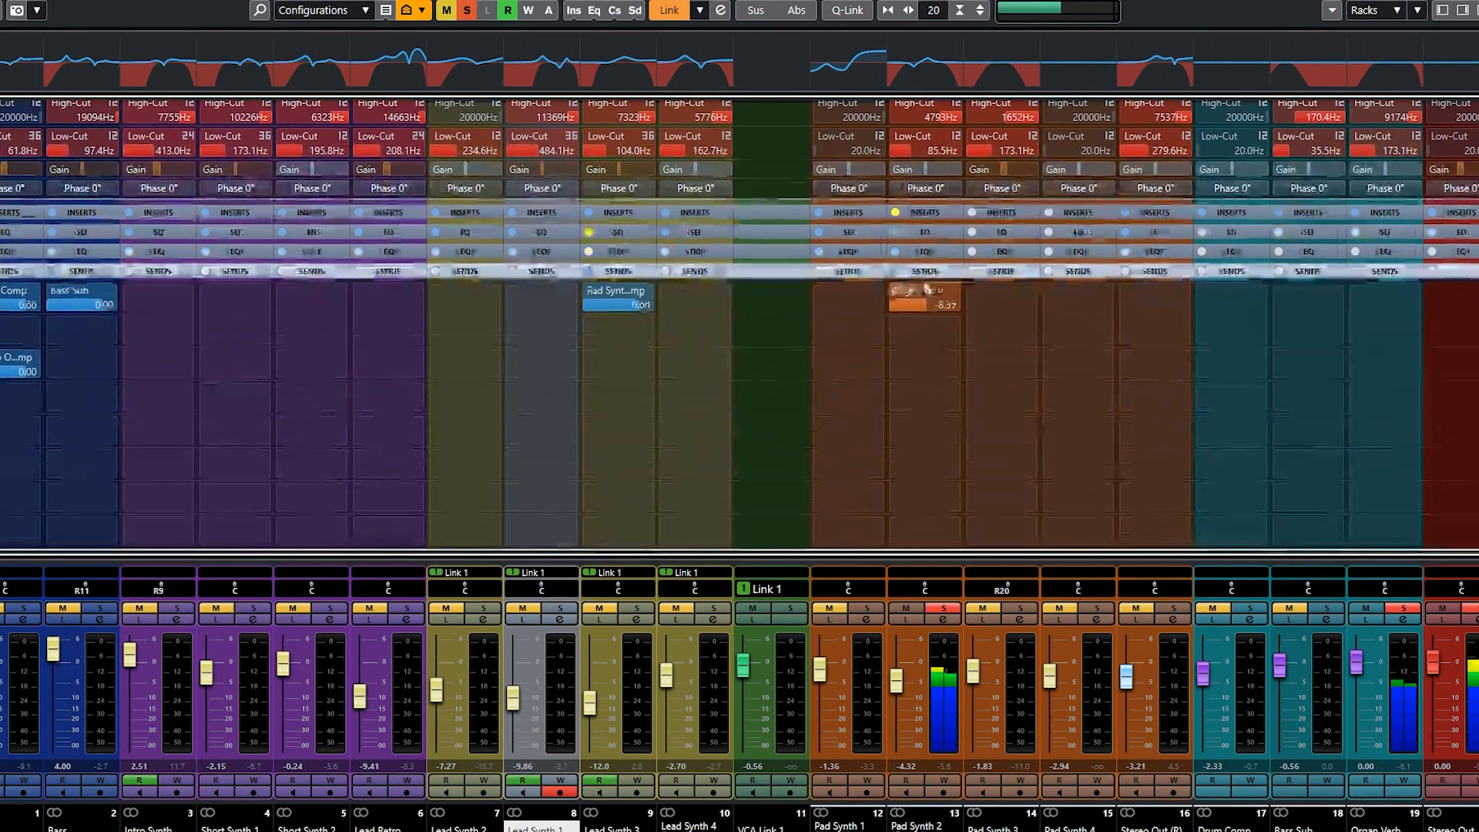
left_click(927, 214)
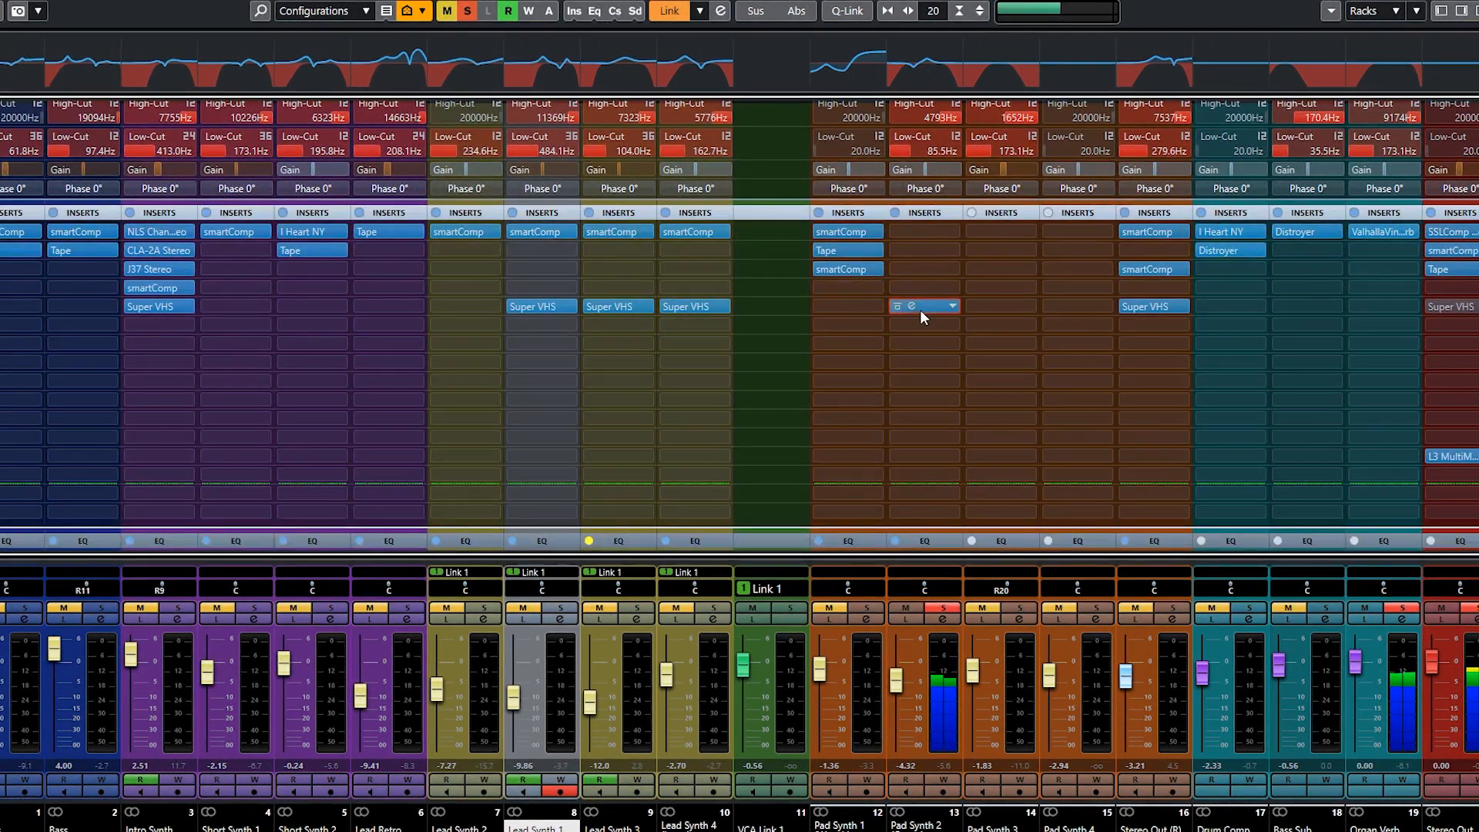
Step: Open Super VHS on Pad Synth 2 (Organ), reposition its window and start playback
left_click(908, 304)
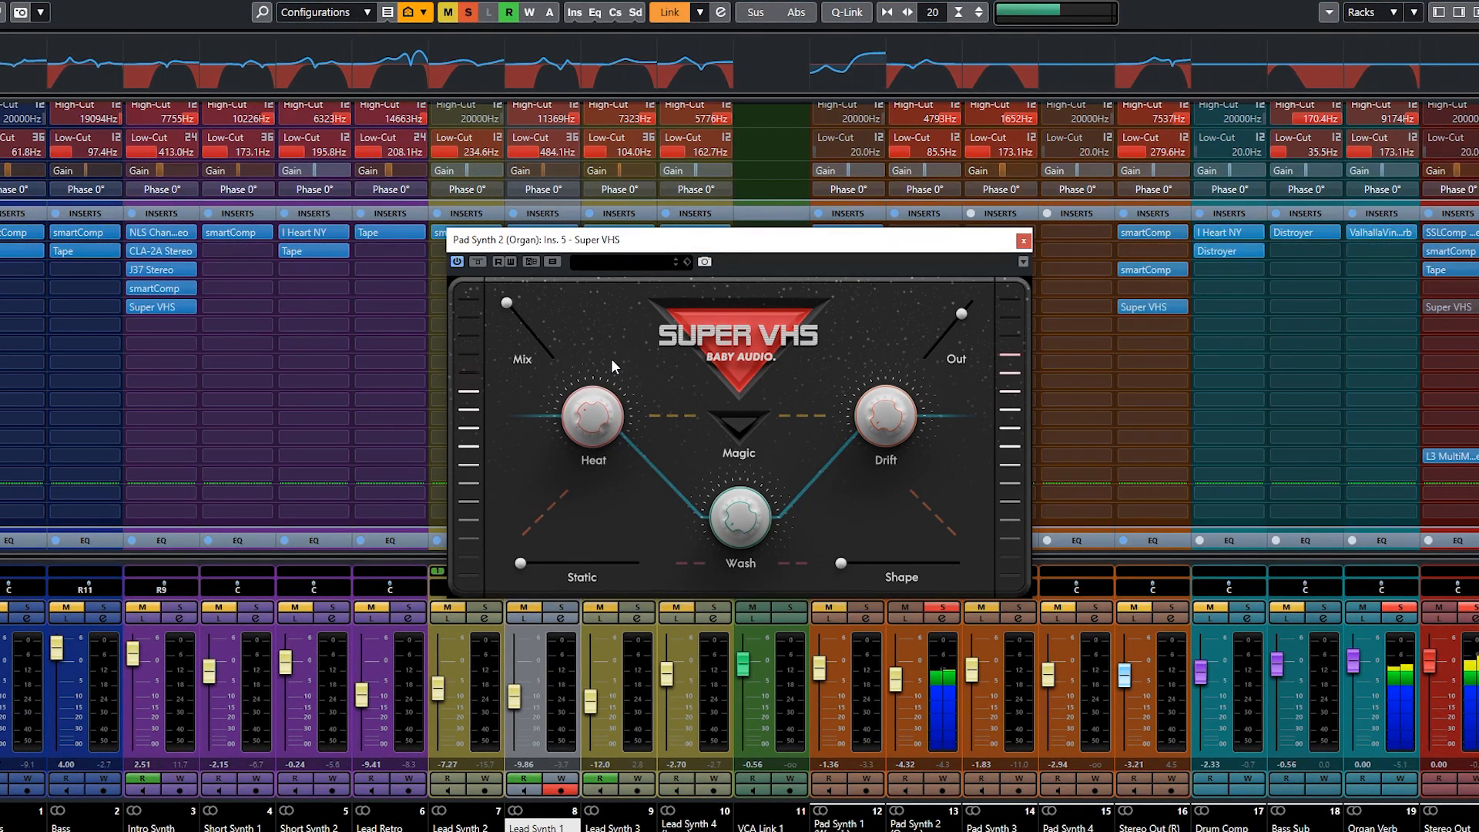
left_click_drag(851, 245, 568, 247)
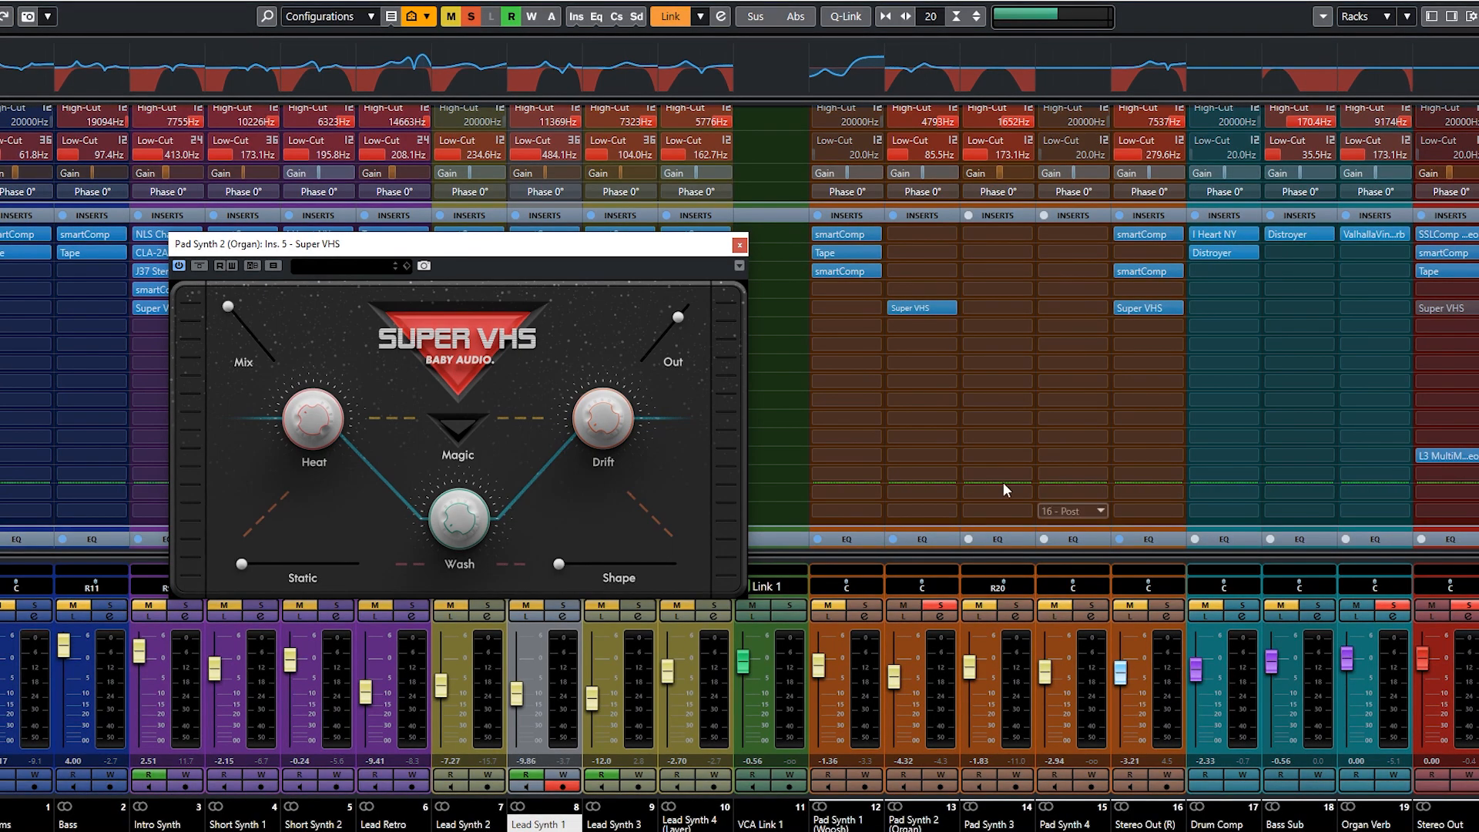
left_click_drag(524, 237, 648, 220)
key("space")
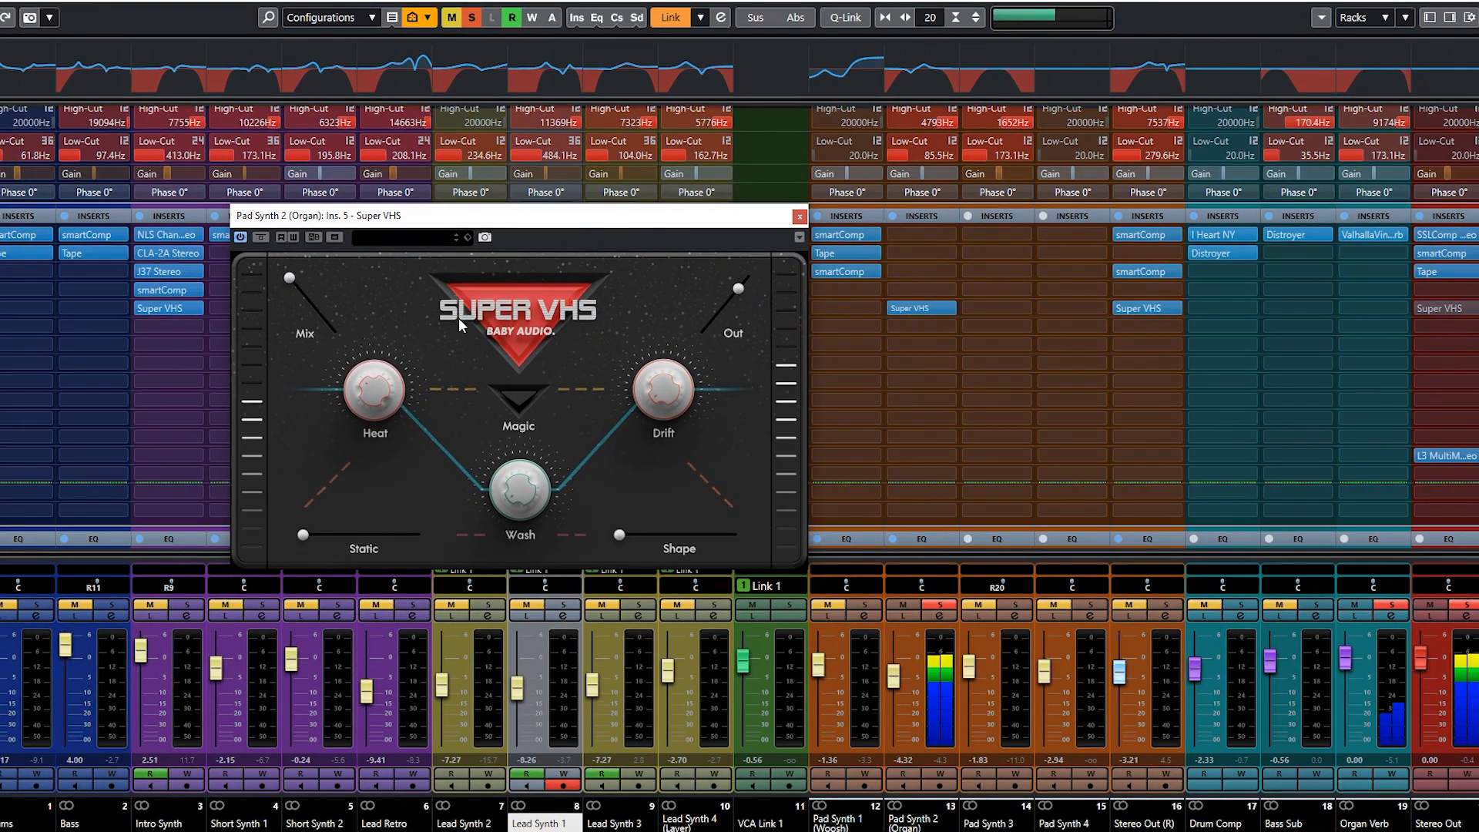
left_click_drag(568, 215, 776, 231)
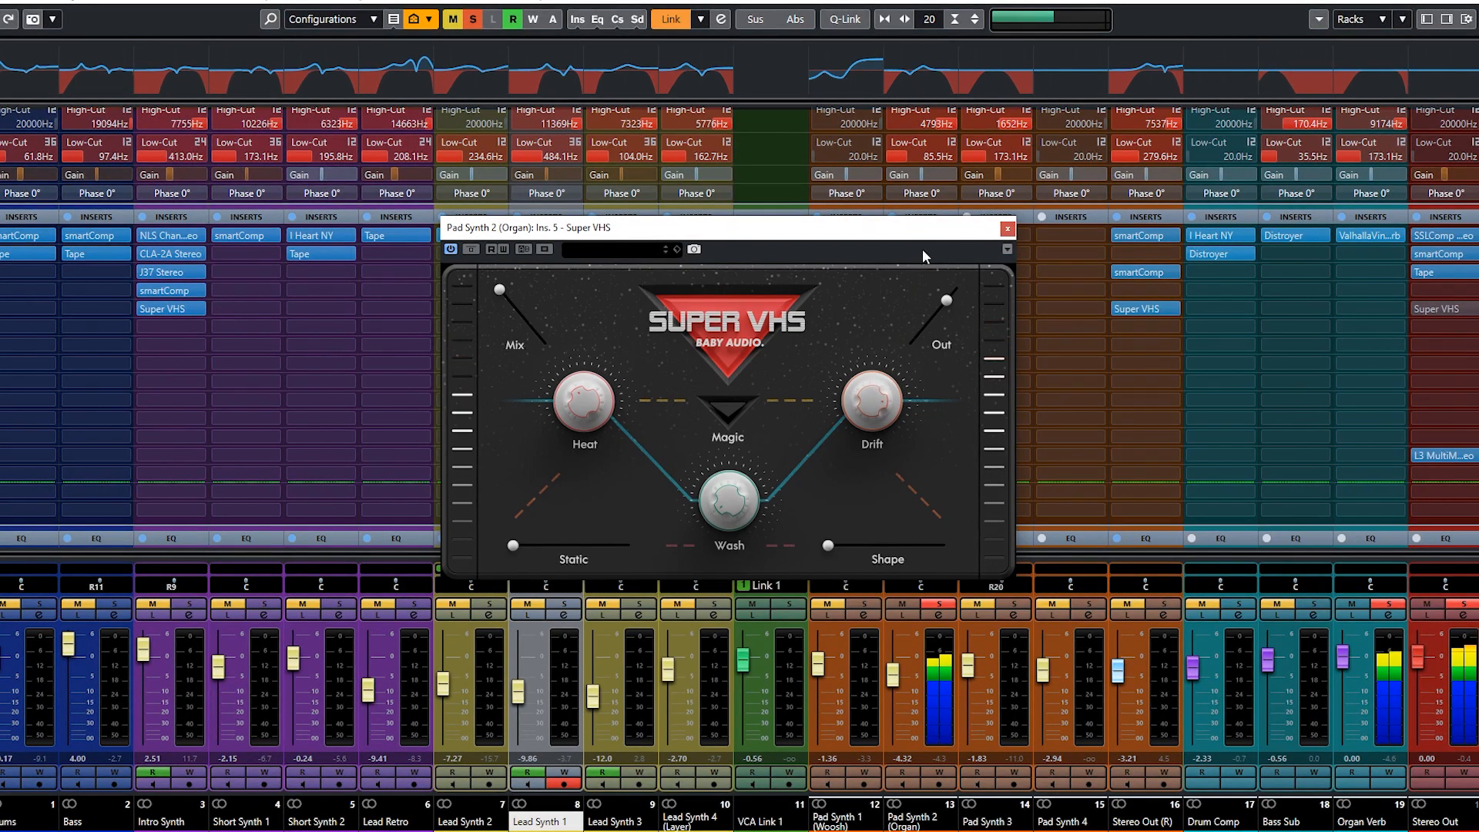
Step: Enable Magic in Pad Synth 2 (Organ)'s Super VHS, lower Out slightly and add a small amount of Shape
left_click(731, 406)
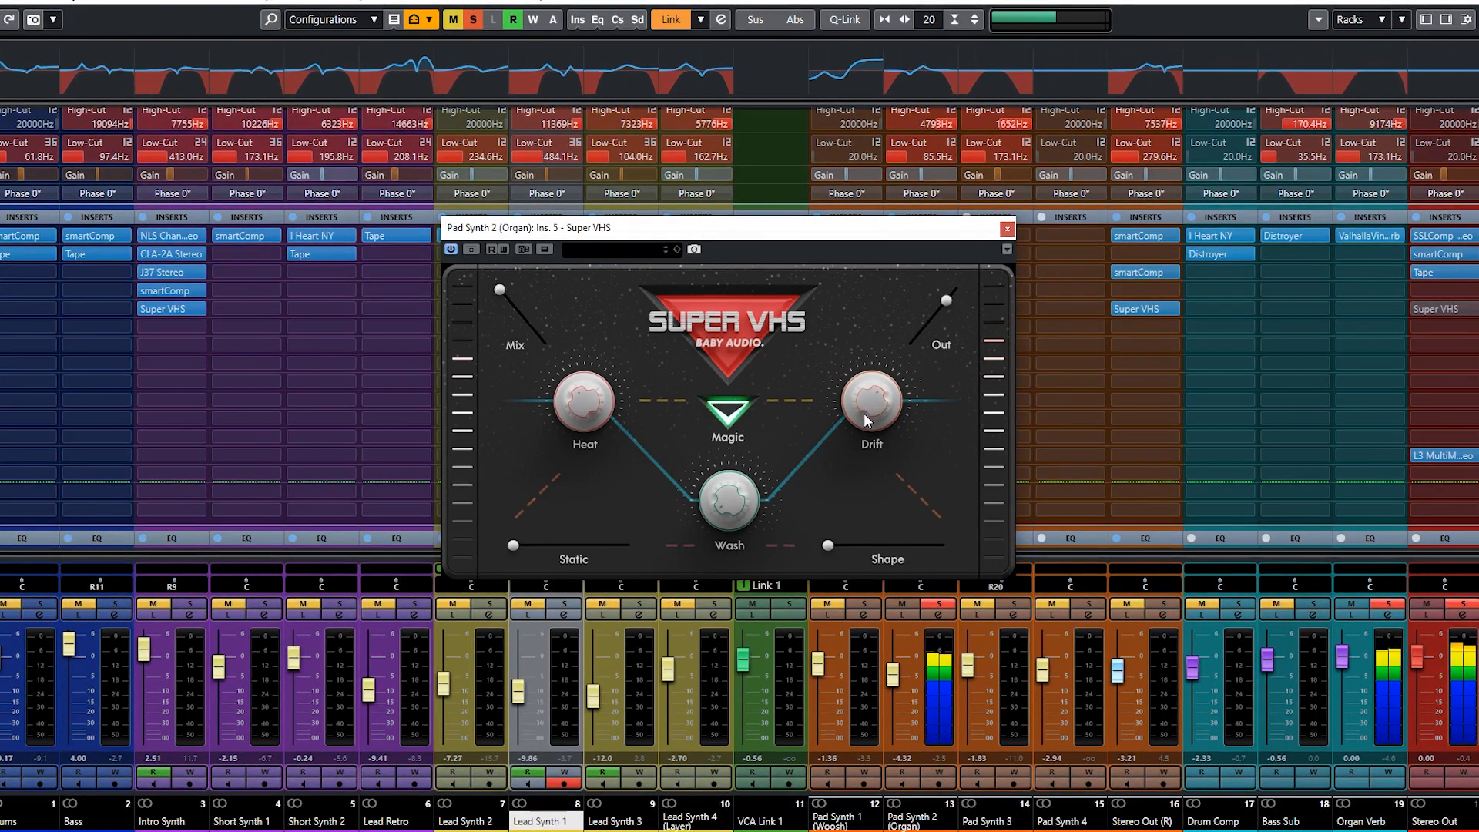
left_click_drag(829, 547, 852, 548)
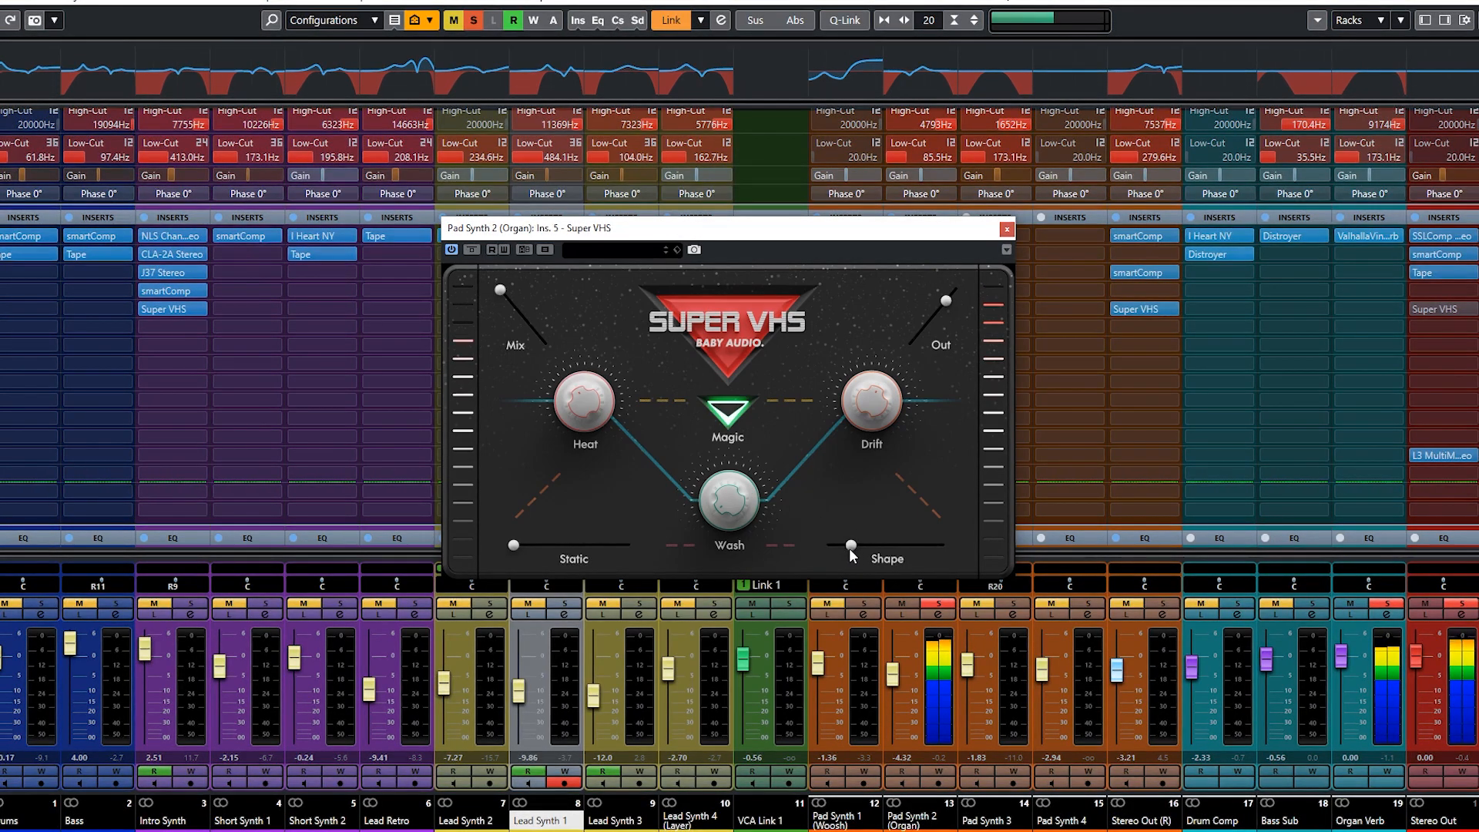
left_click_drag(941, 306, 938, 311)
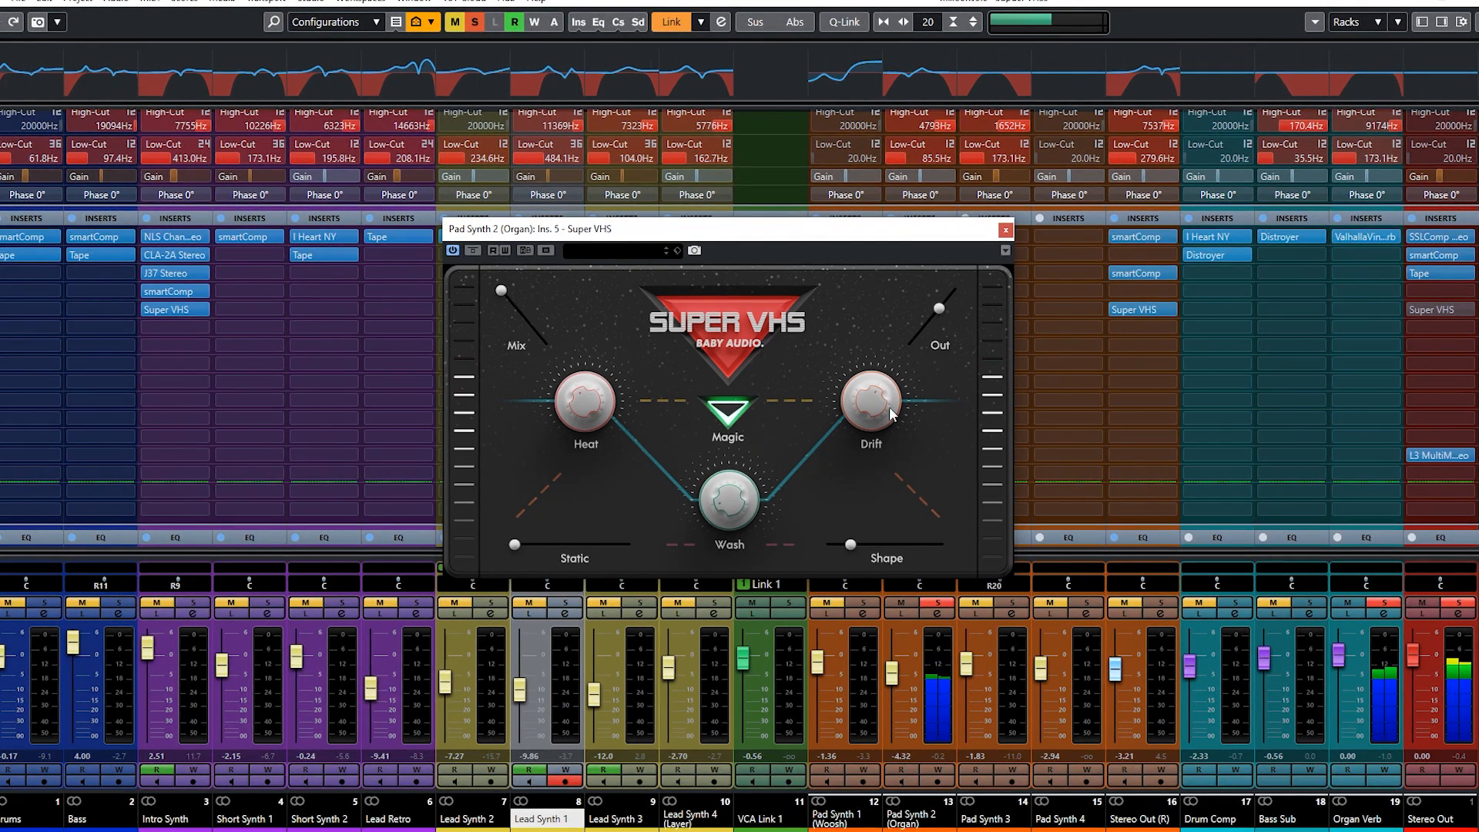
left_click_drag(850, 545, 839, 547)
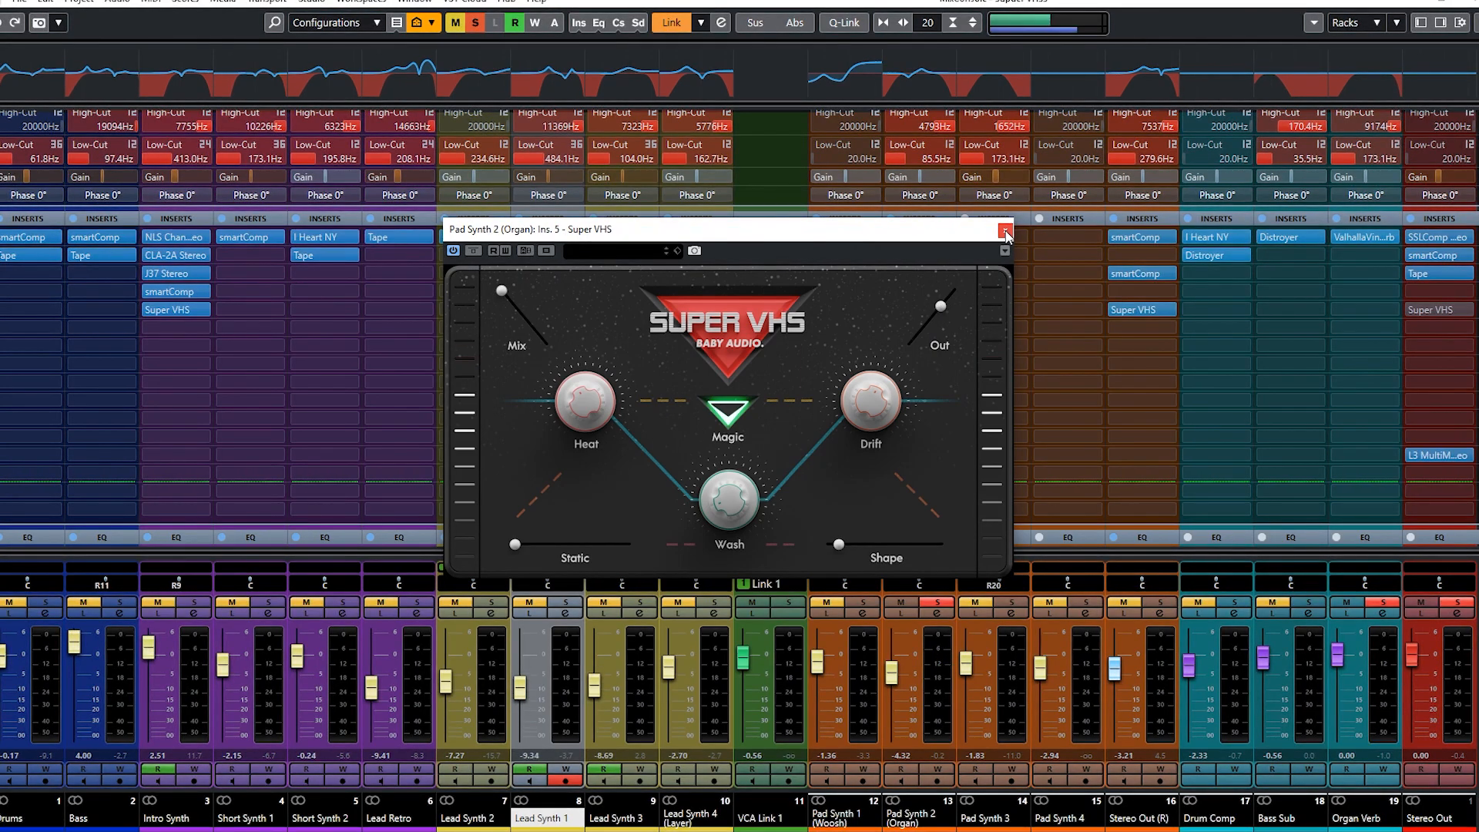
Step: Clear all solos, raise Shape slightly in Pad Synth 2 (Organ)'s Super VHS and close its window
left_click(484, 23)
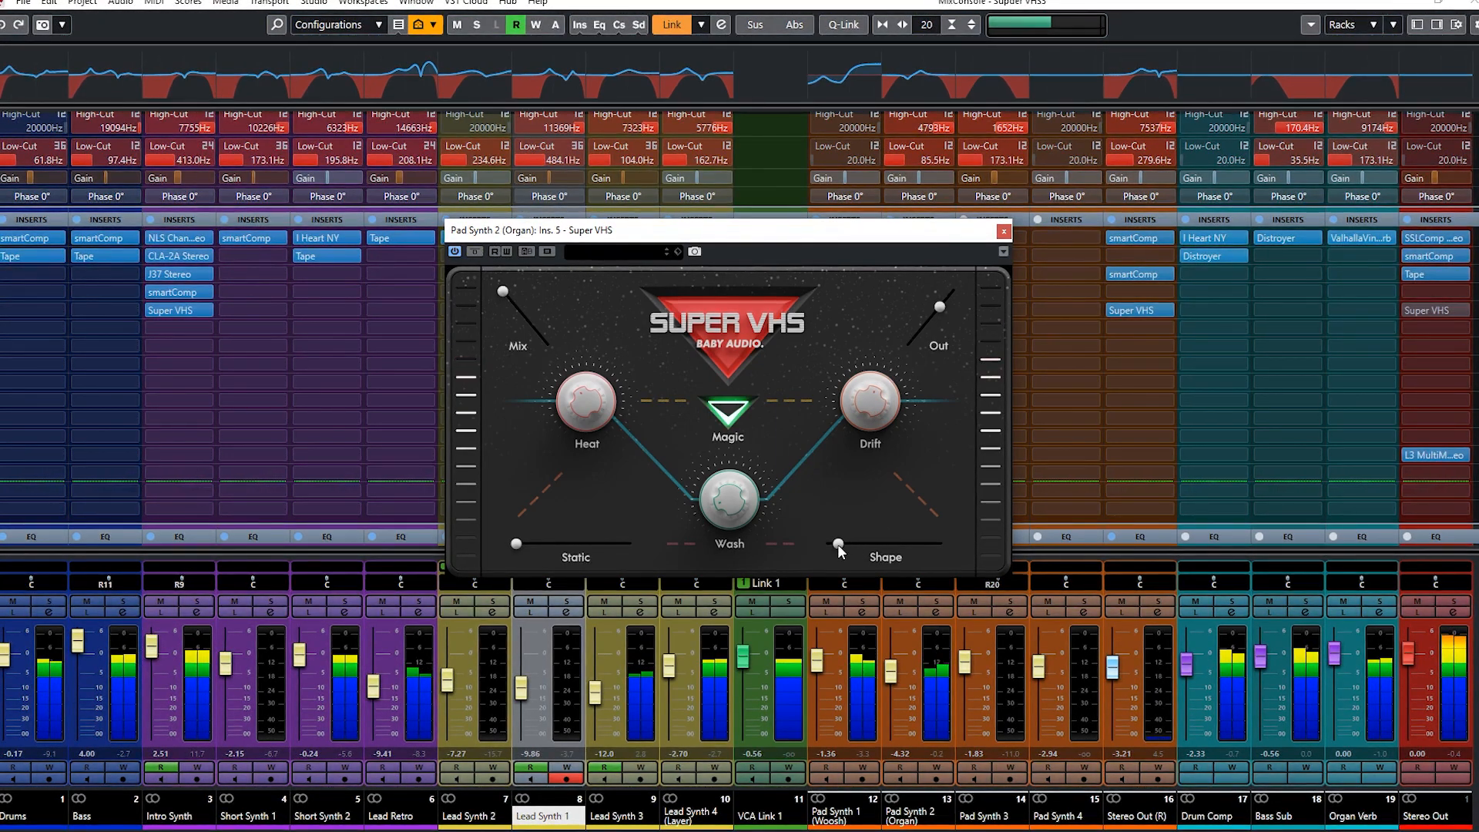
left_click_drag(843, 544, 853, 542)
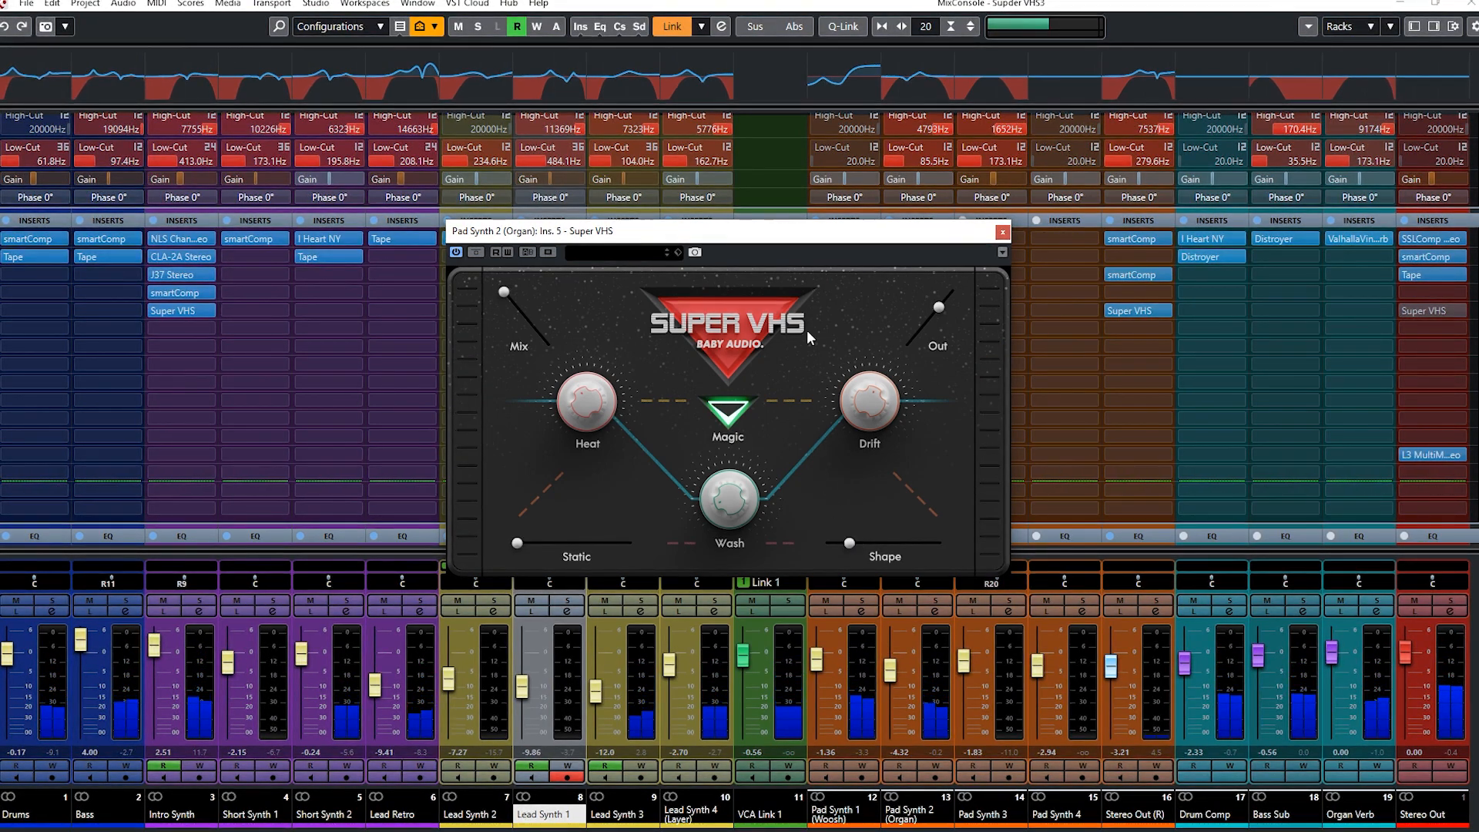
left_click(1004, 233)
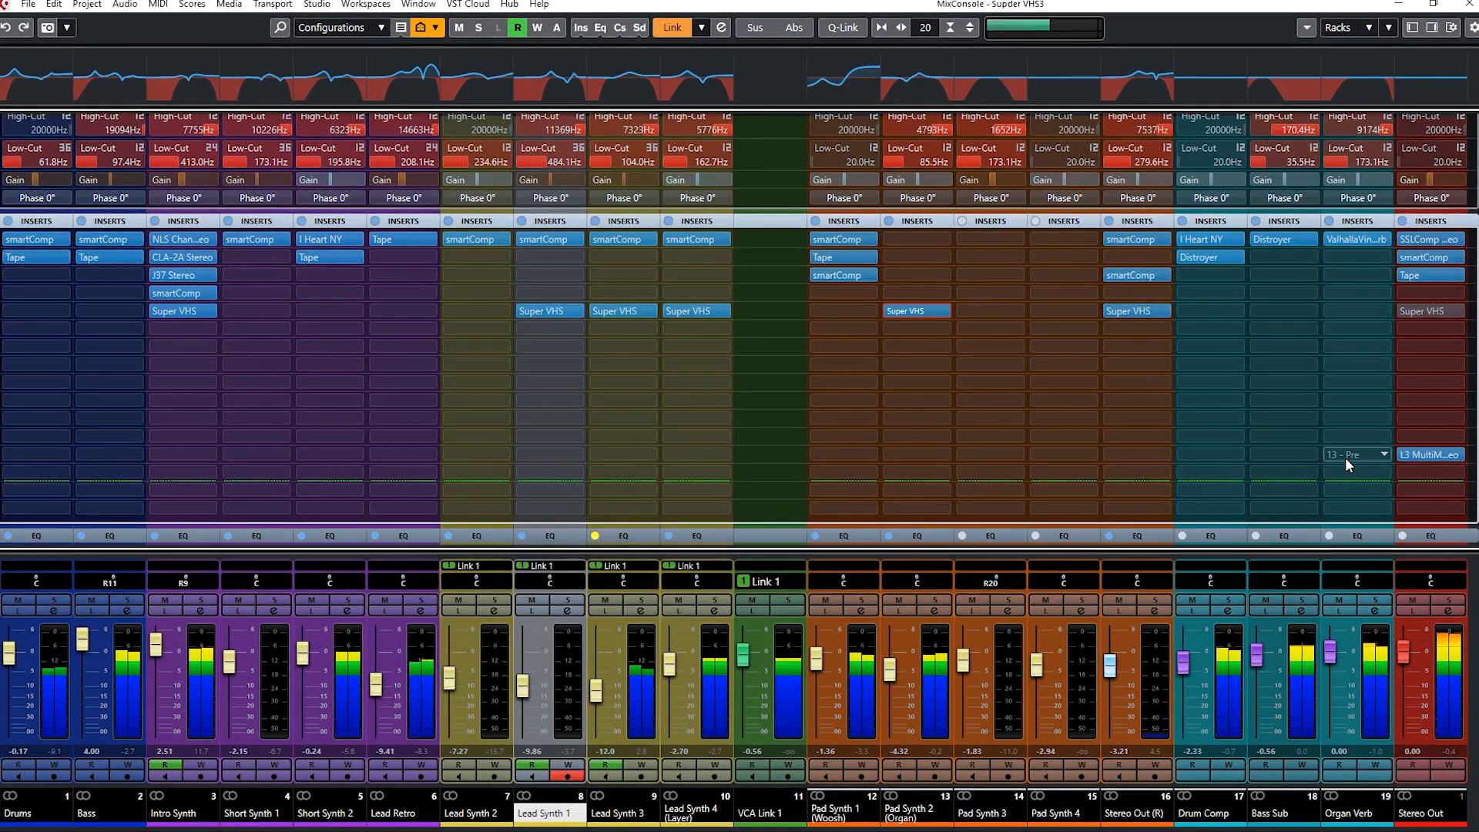
Step: Open the bypassed Super VHS on Stereo Out, turn Magic off and close its window
left_click(1425, 311)
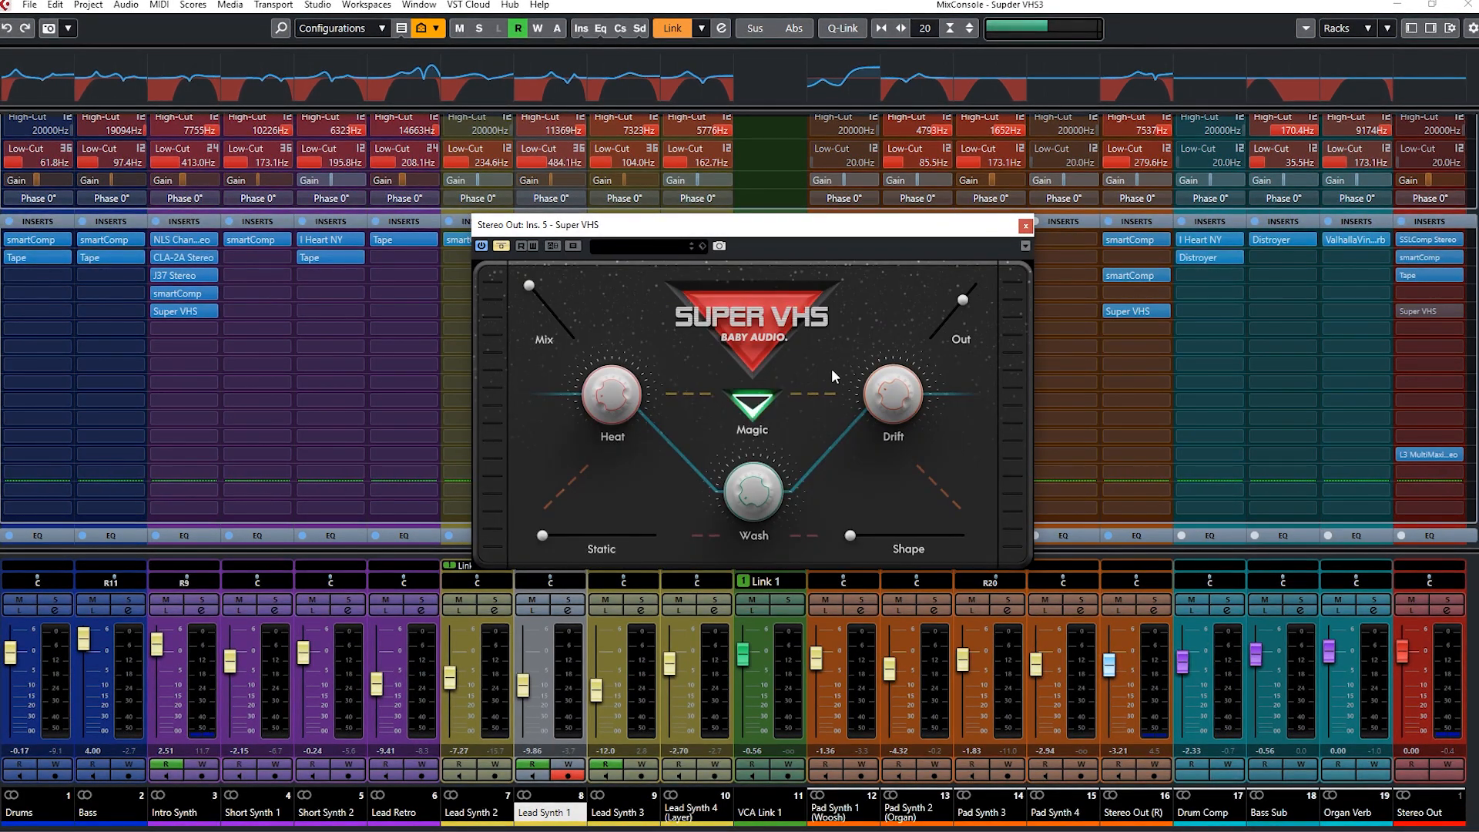
left_click(753, 412)
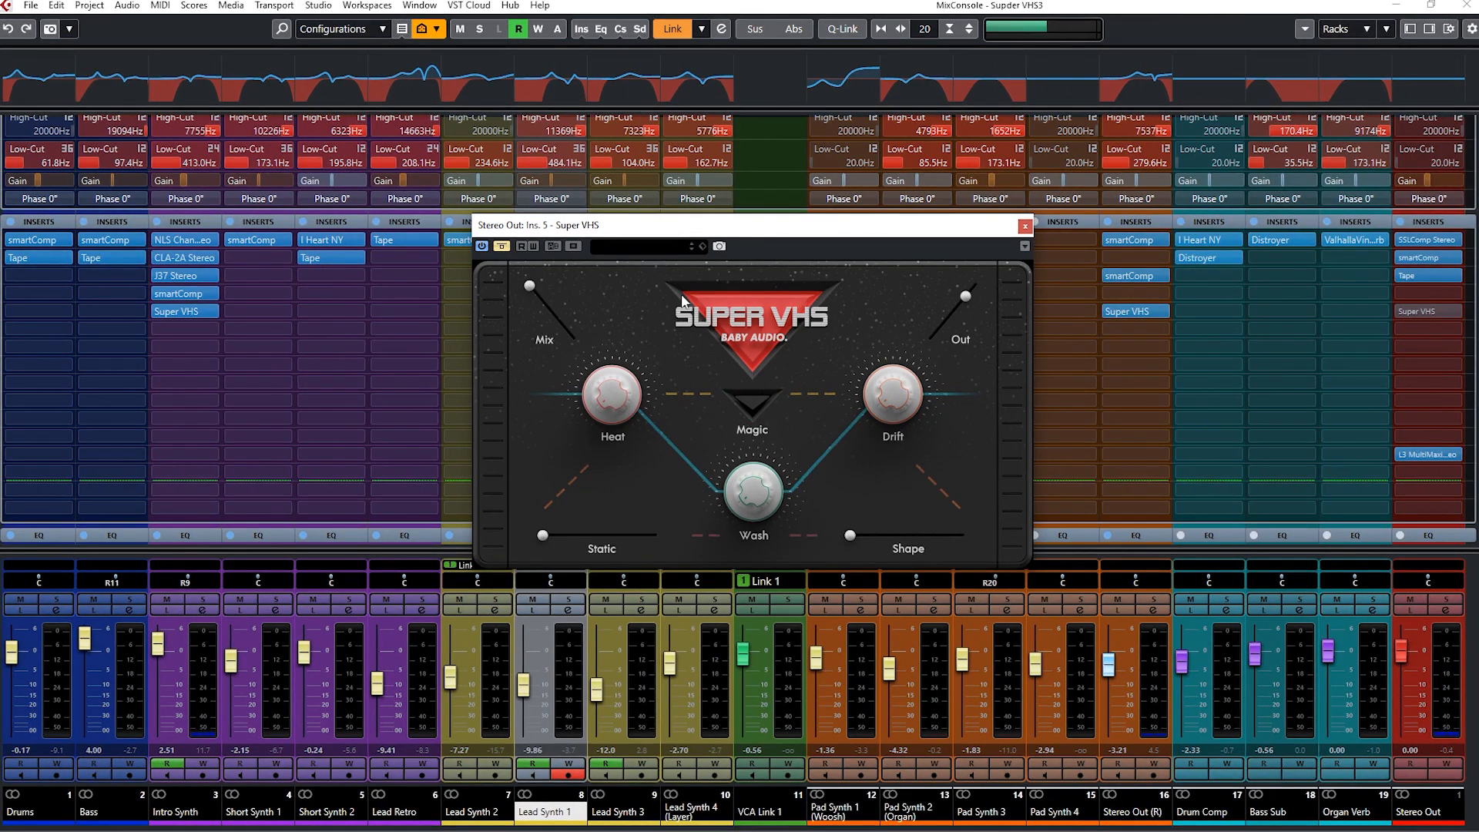
left_click(1024, 226)
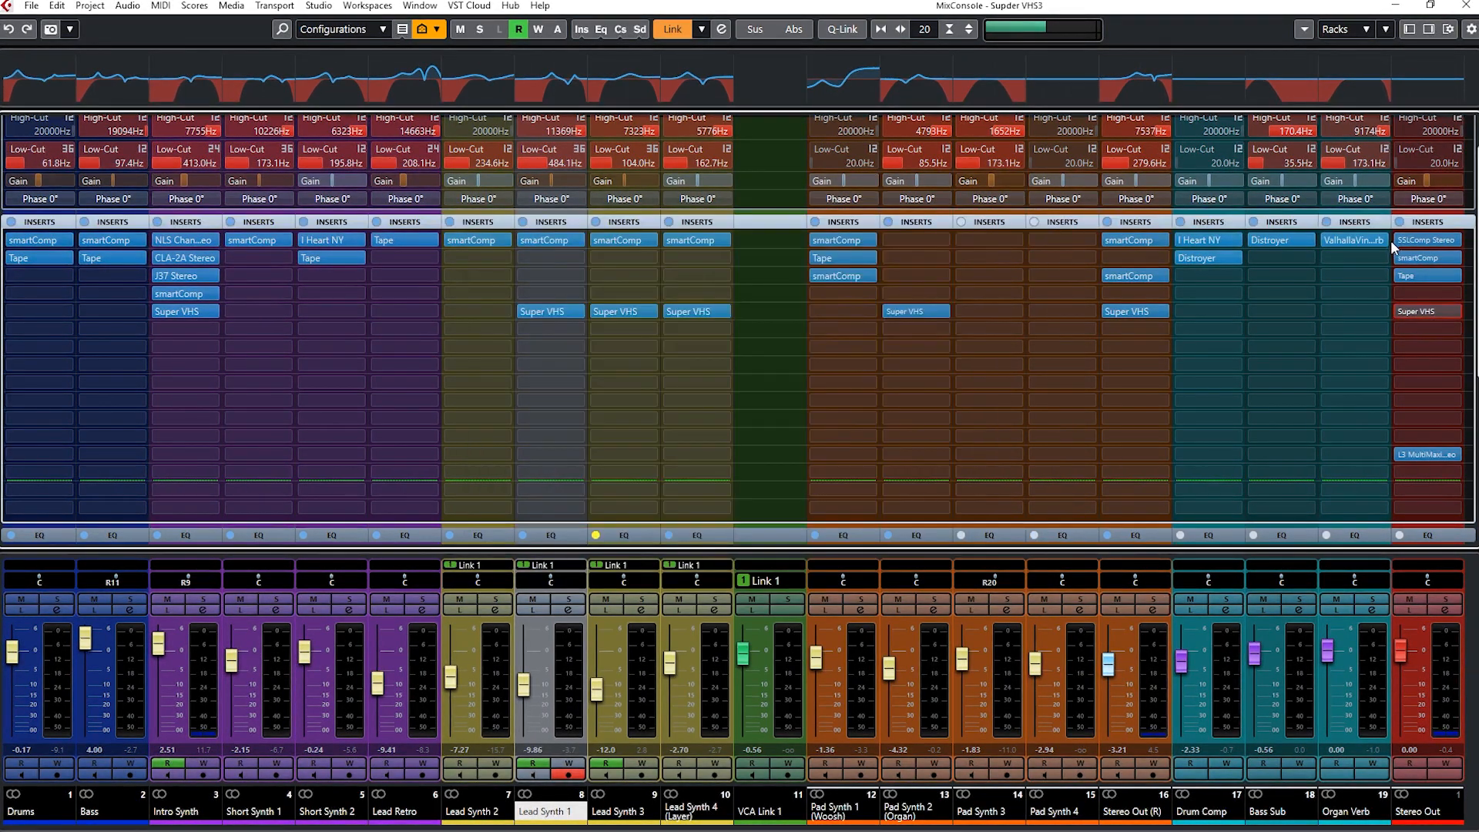
Step: Examine the SSLComp Stereo and smartComp settings on Stereo Out and close both windows
left_click(1427, 240)
left_click(1403, 257)
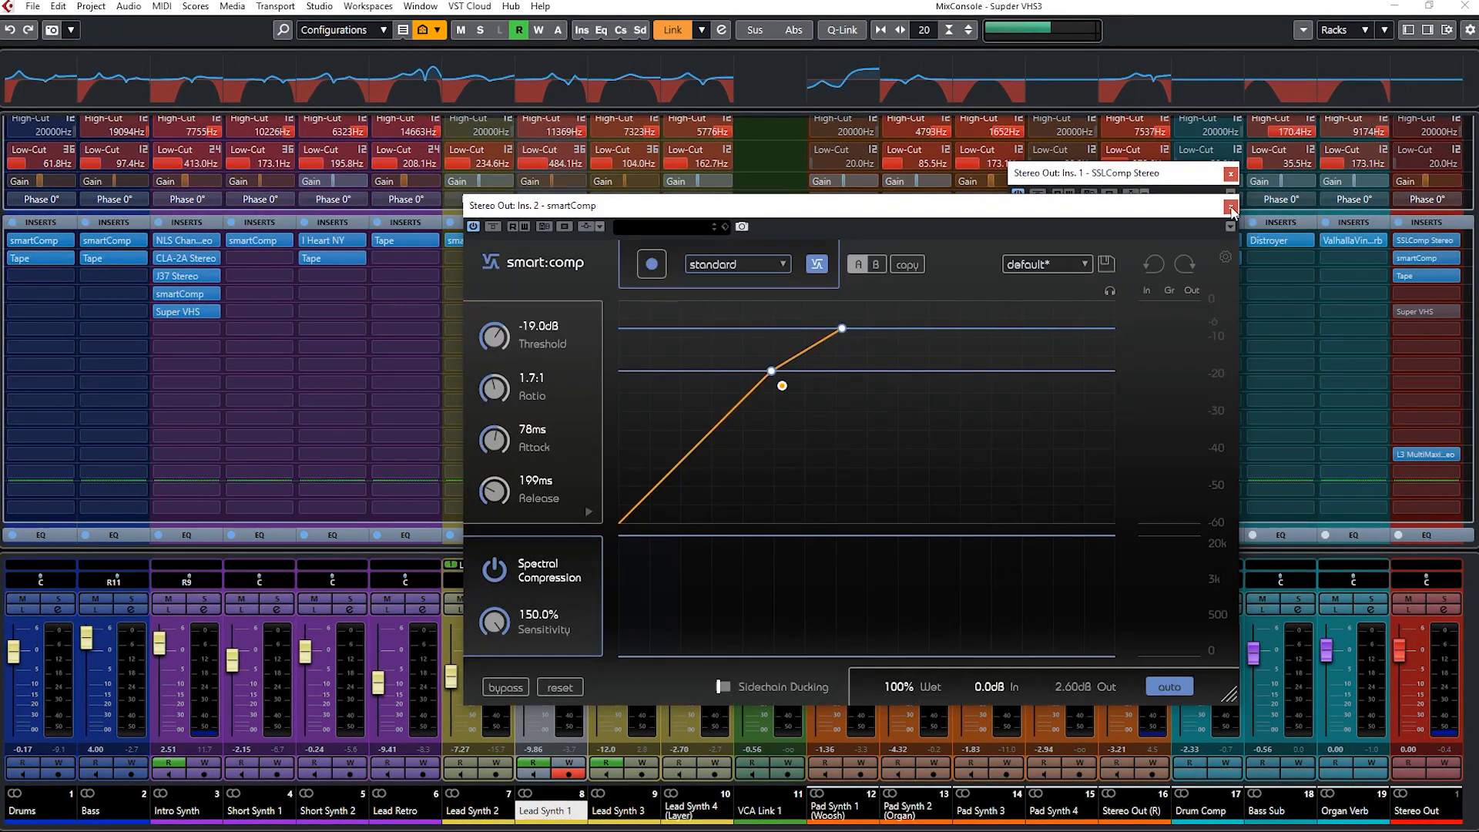
left_click(1231, 208)
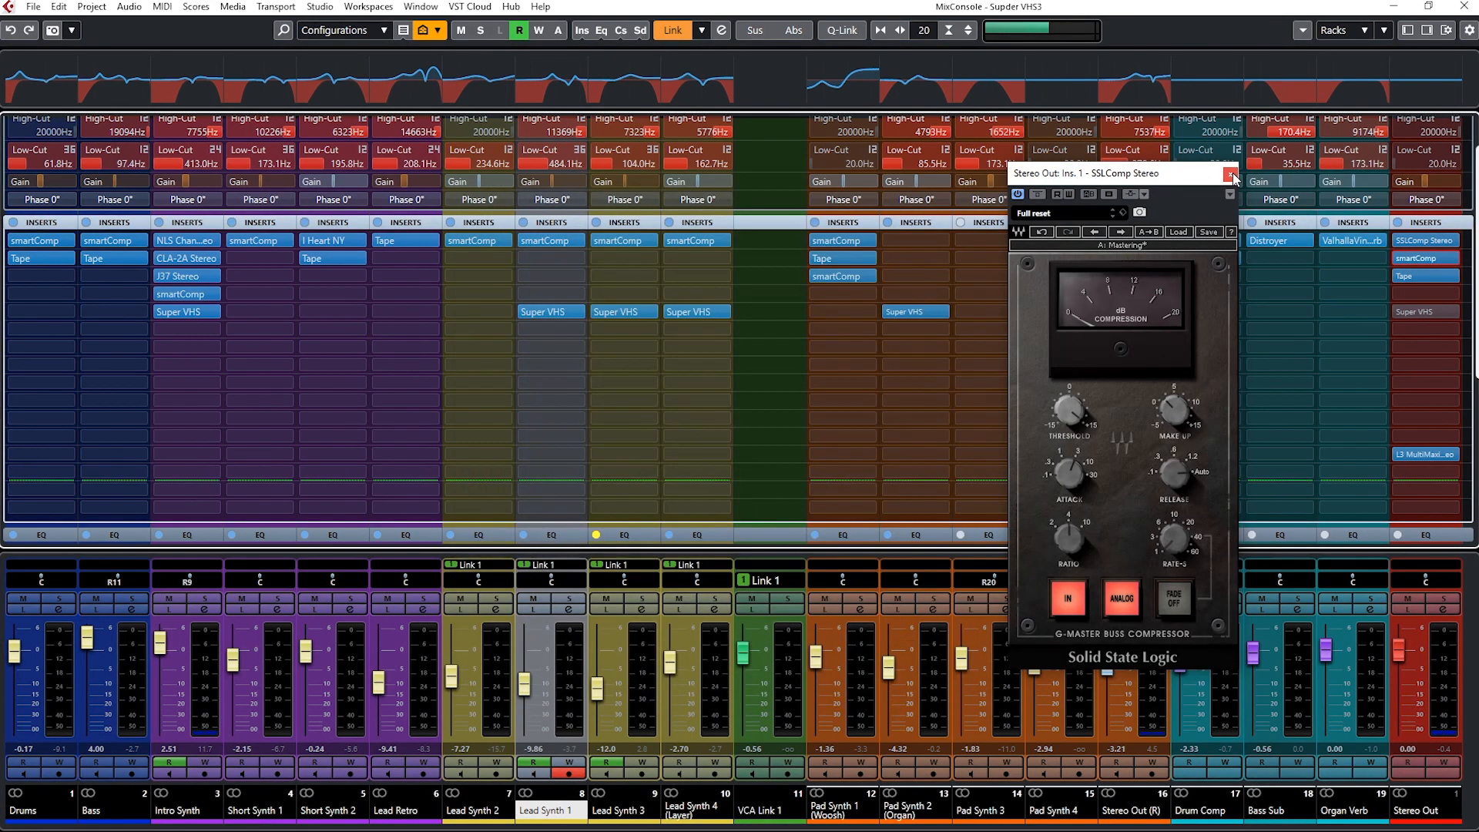
left_click(1230, 173)
Step: Open the Tape insert on Stereo Out, reposition its window and bypass the plug-in
left_click(1414, 275)
left_click_drag(1036, 275, 952, 207)
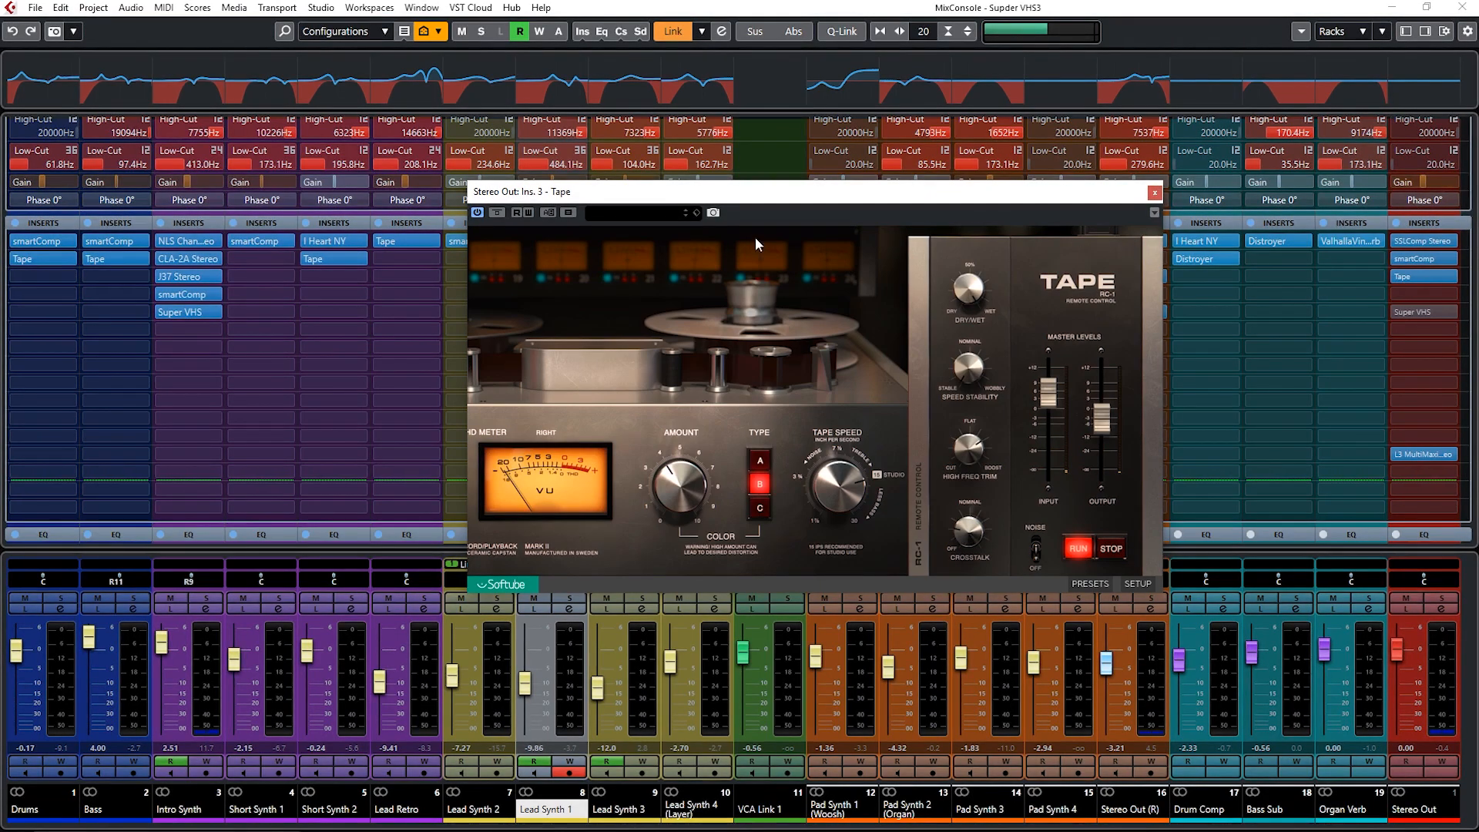
left_click(1400, 277)
left_click(1200, 247)
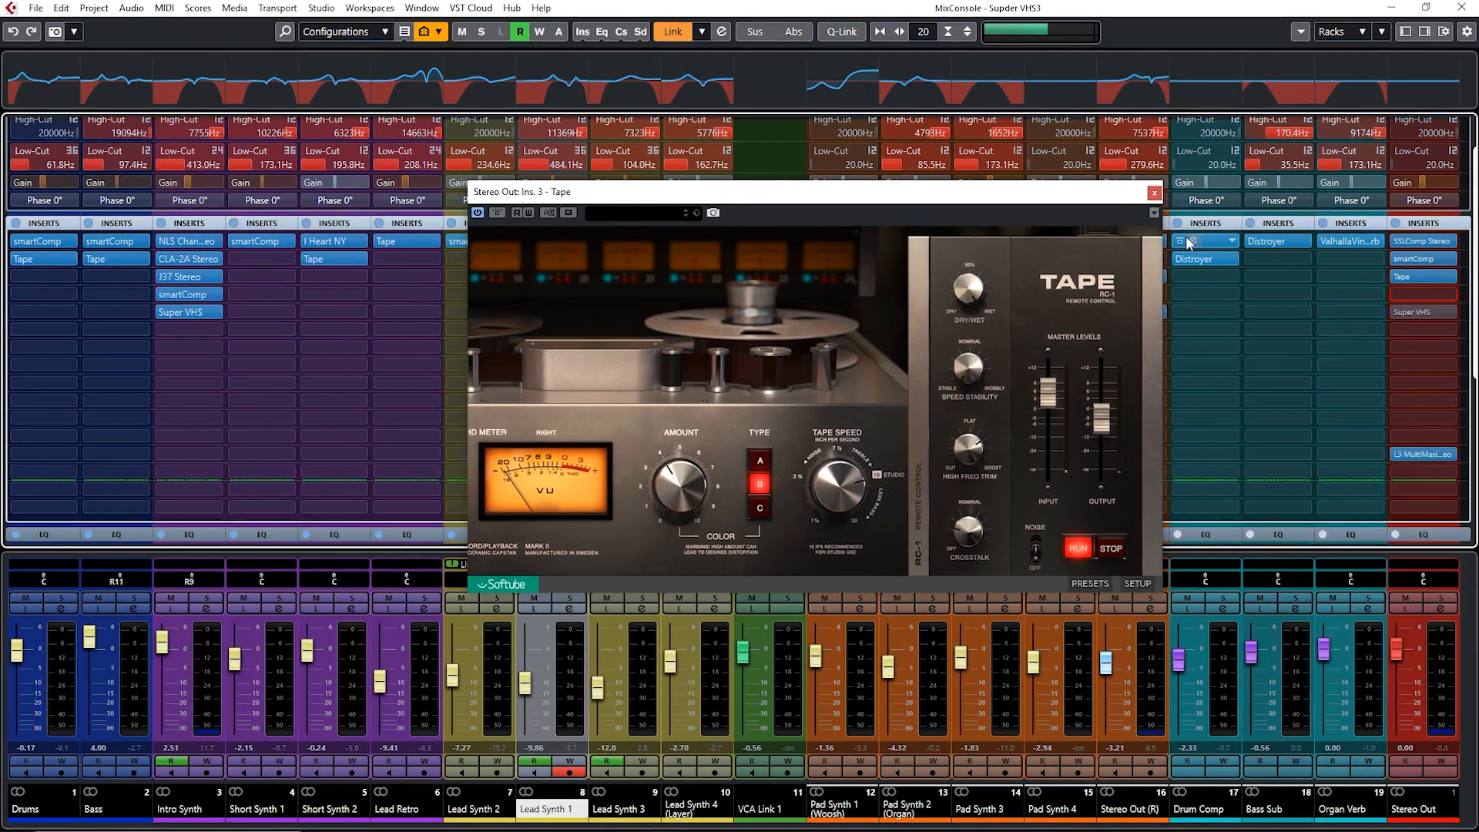
left_click(1396, 276)
left_click(1152, 194)
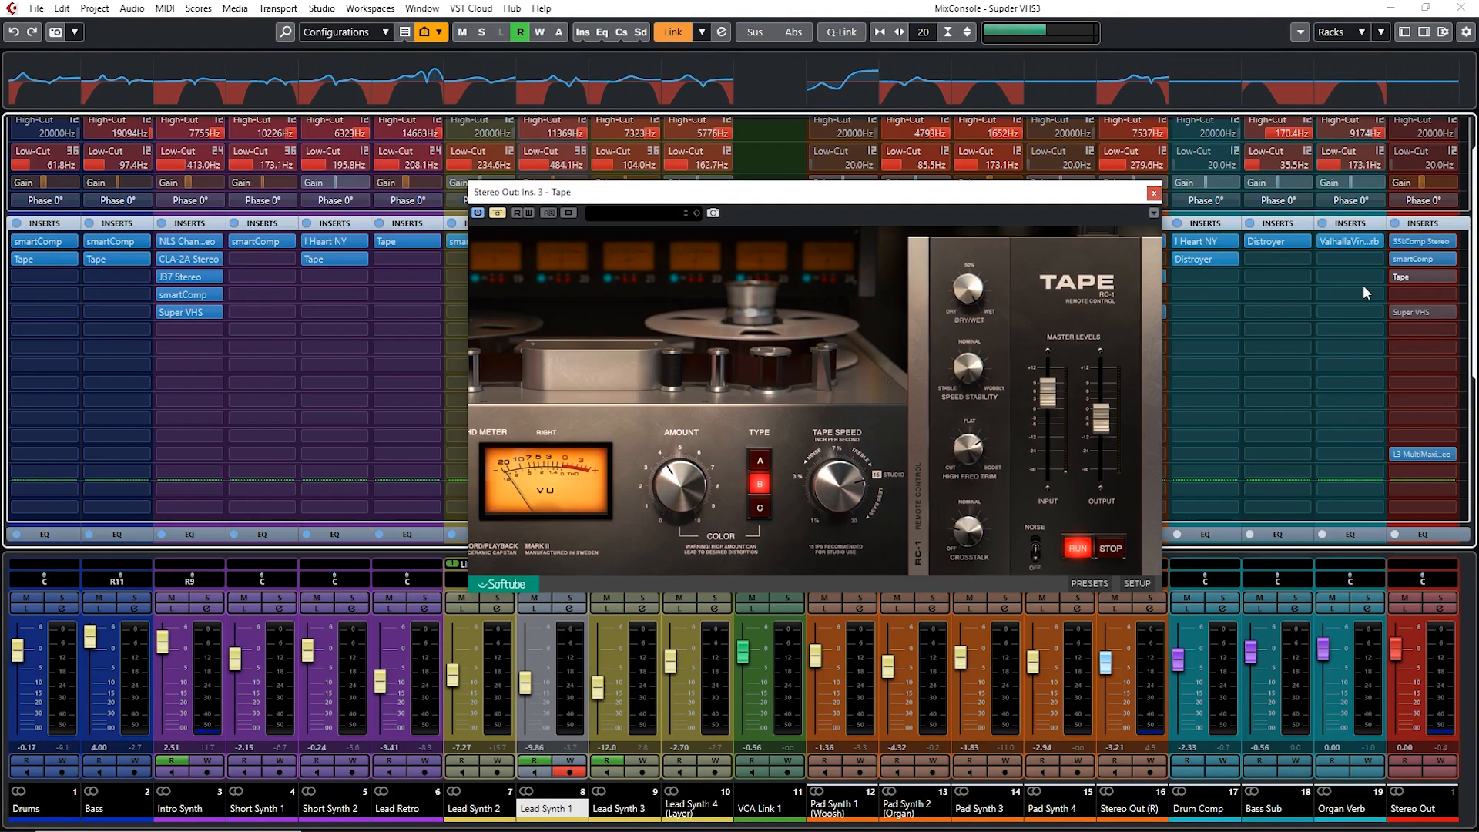
Step: Start playback and switch the Tape insert on Stereo Out on and off to compare, leaving it bypassed
key("space")
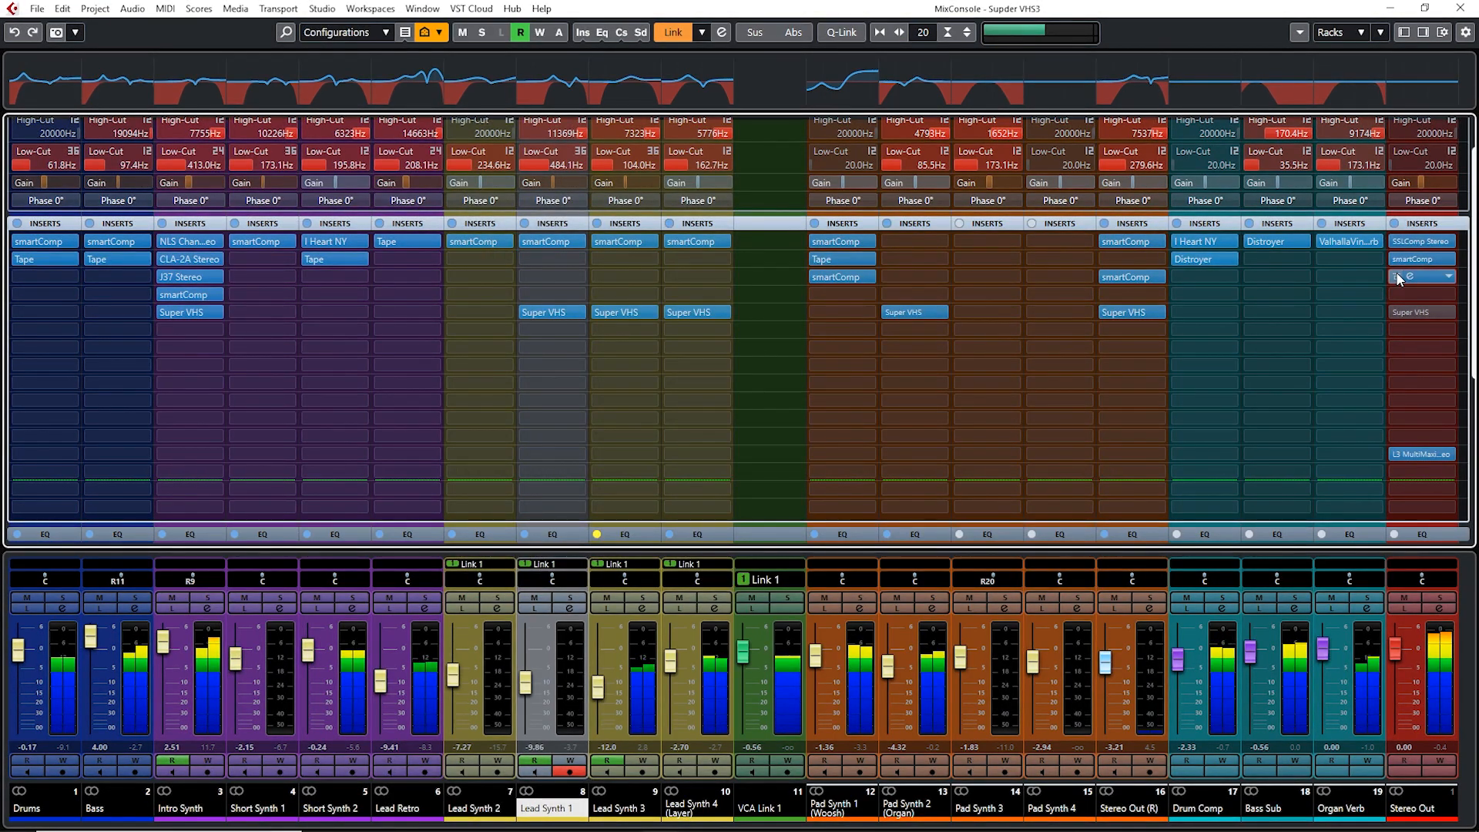
left_click(1397, 276)
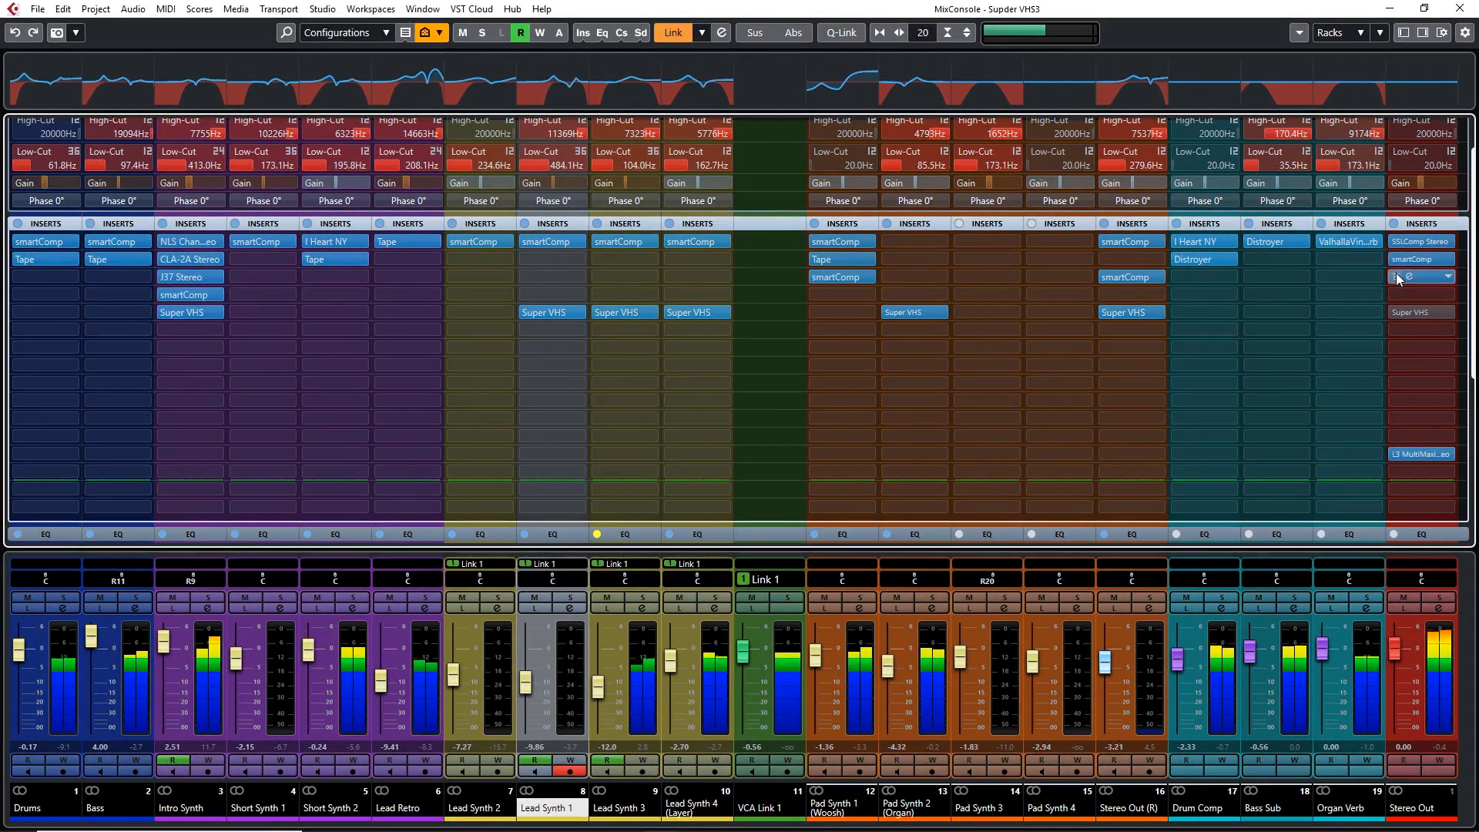
left_click(1395, 273)
Step: Open Super VHS on Stereo Out, reposition its window and toggle its bypass repeatedly during playback, leaving the plug-in active
left_click(1407, 311)
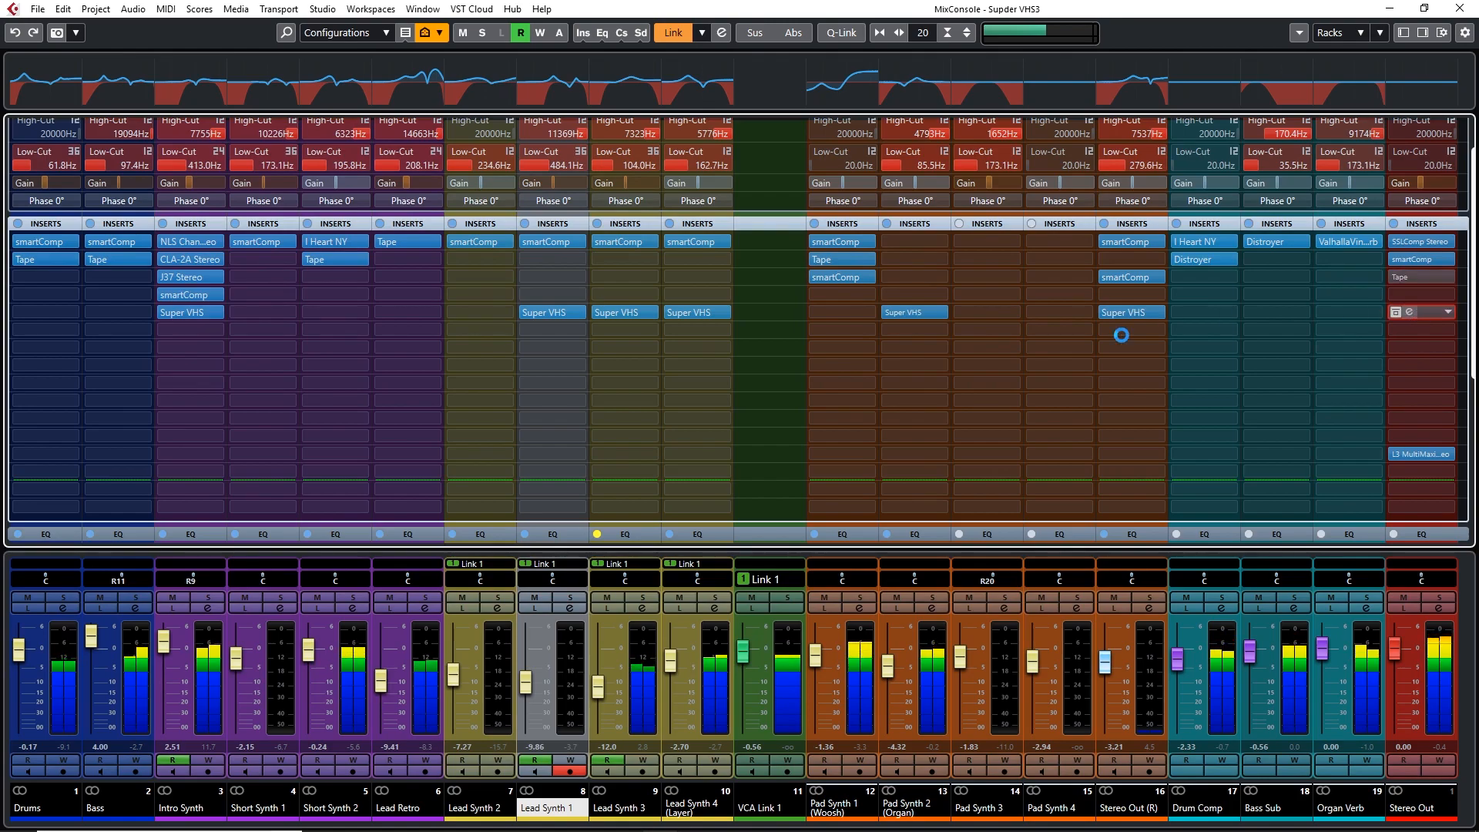
left_click_drag(917, 227, 883, 200)
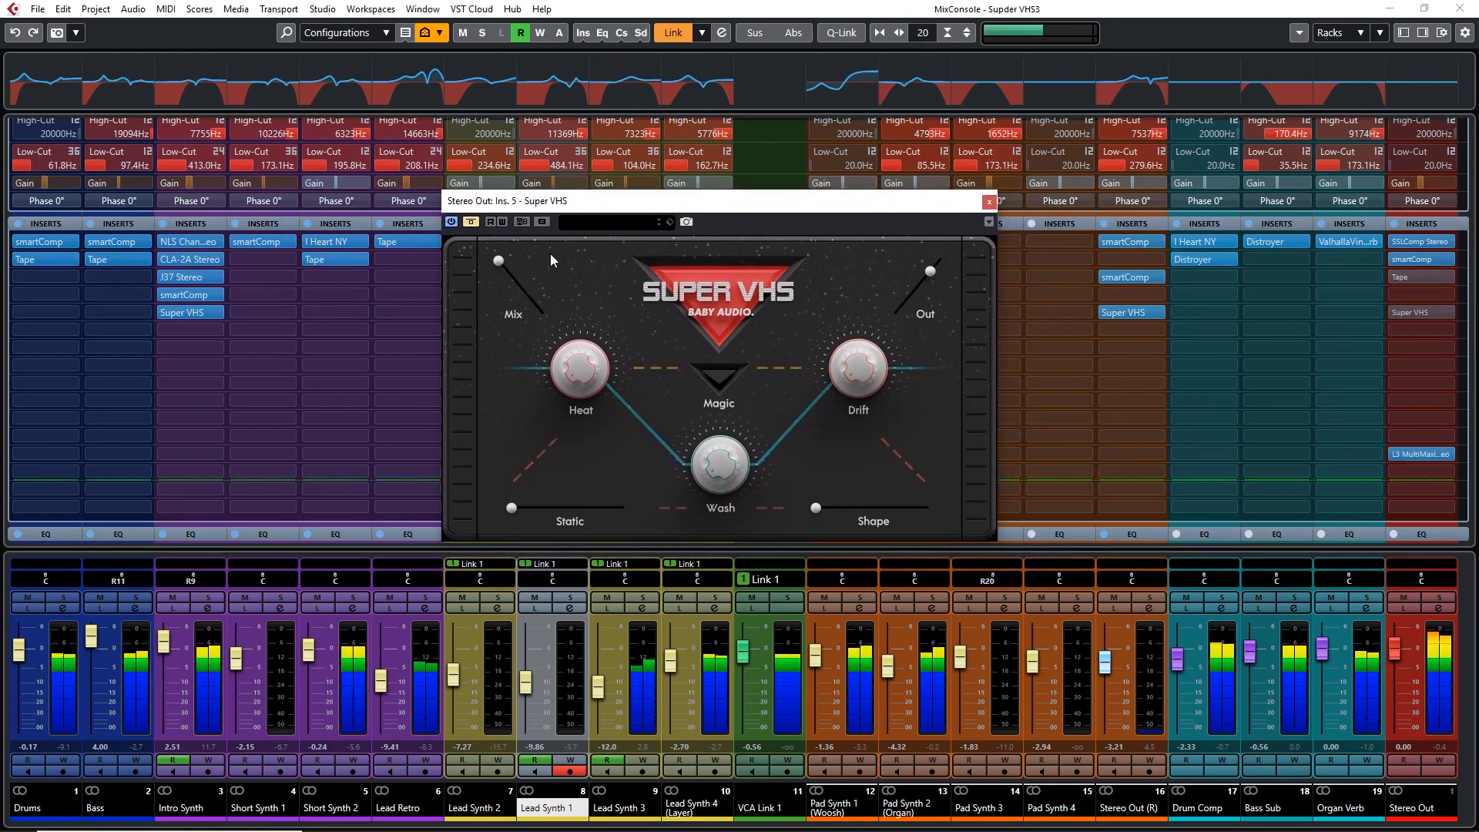
left_click(471, 222)
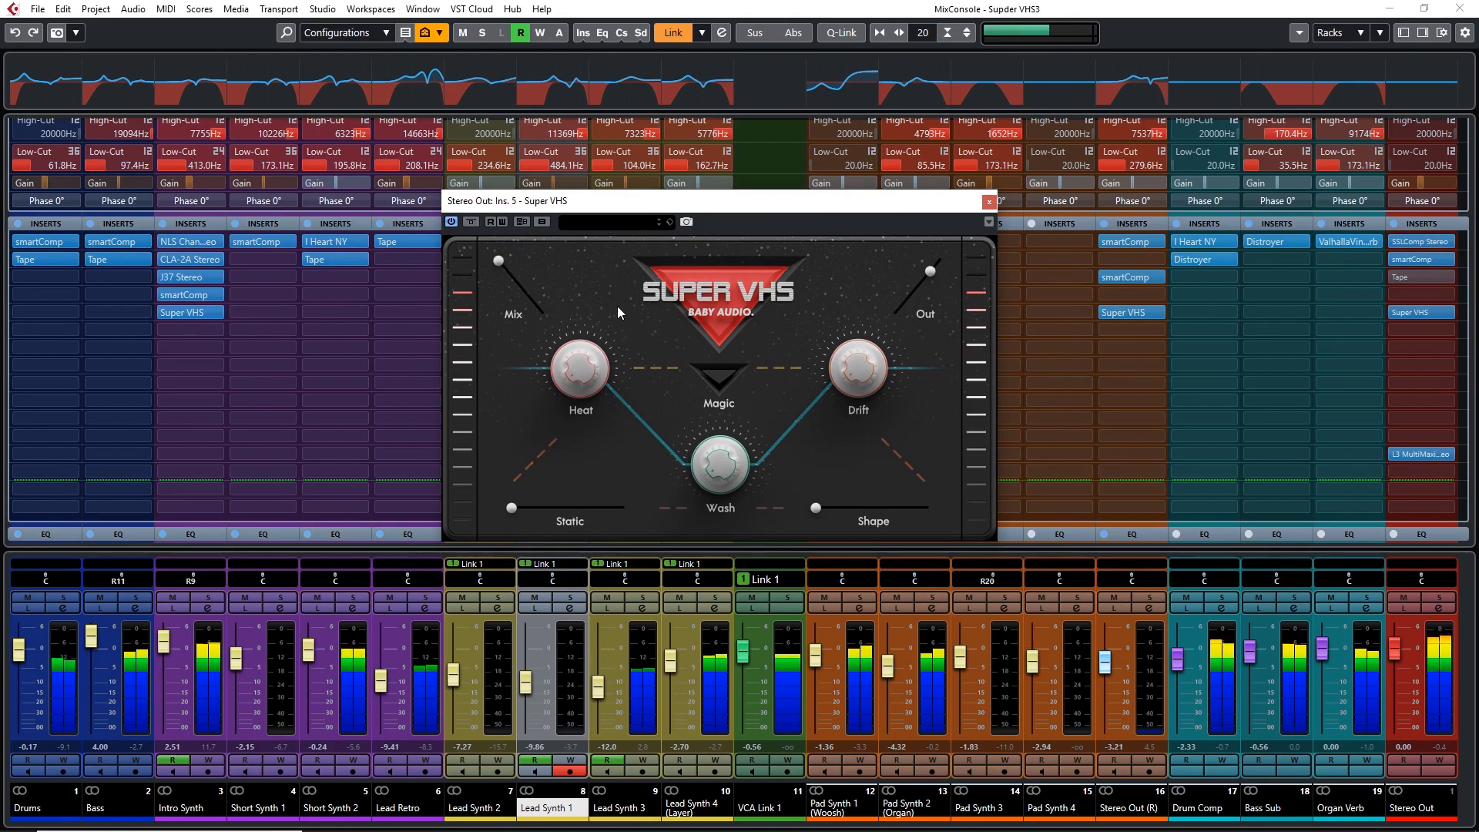
left_click(472, 223)
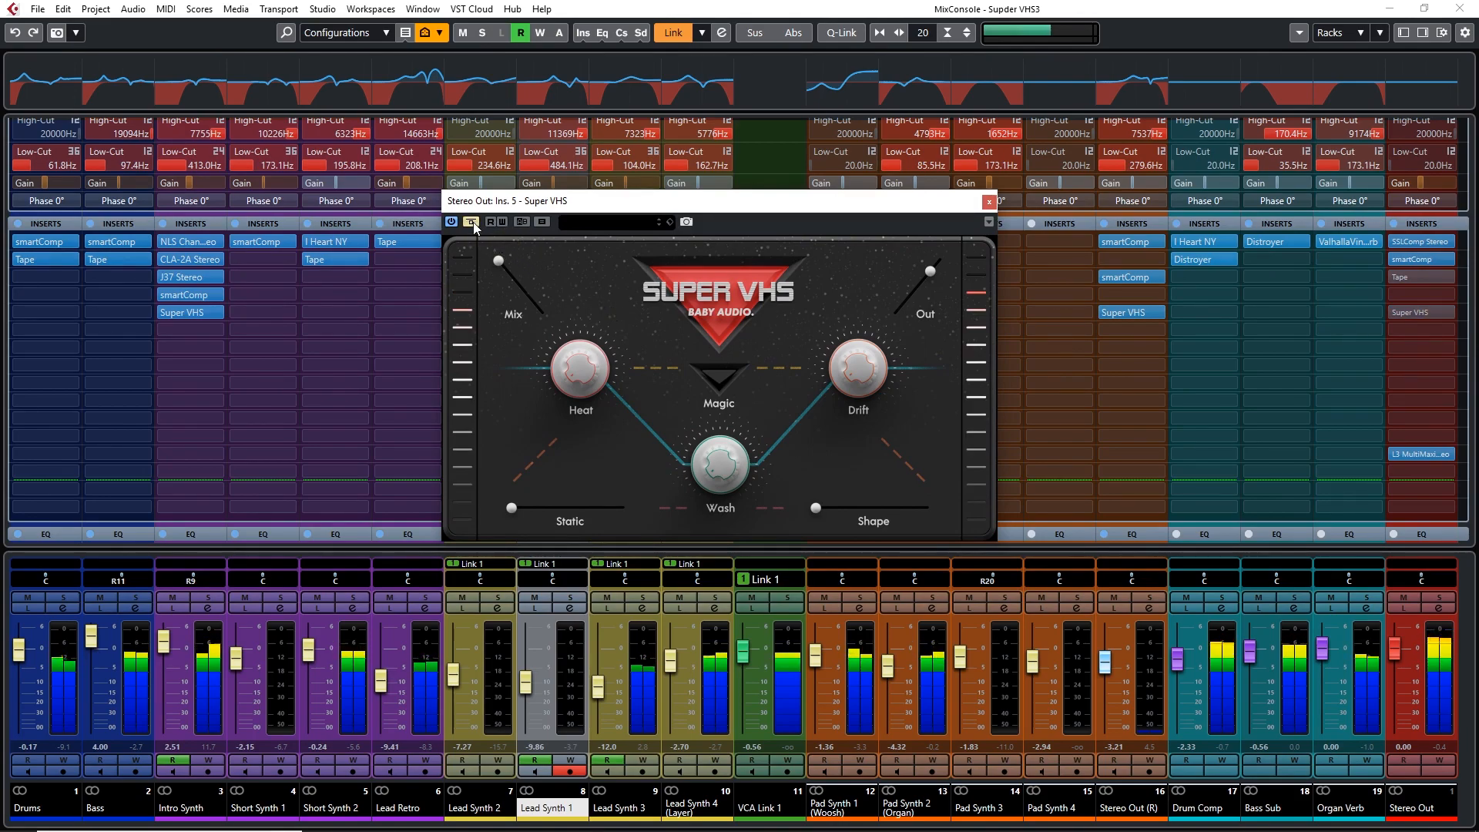
left_click(472, 222)
left_click(473, 222)
left_click(473, 222)
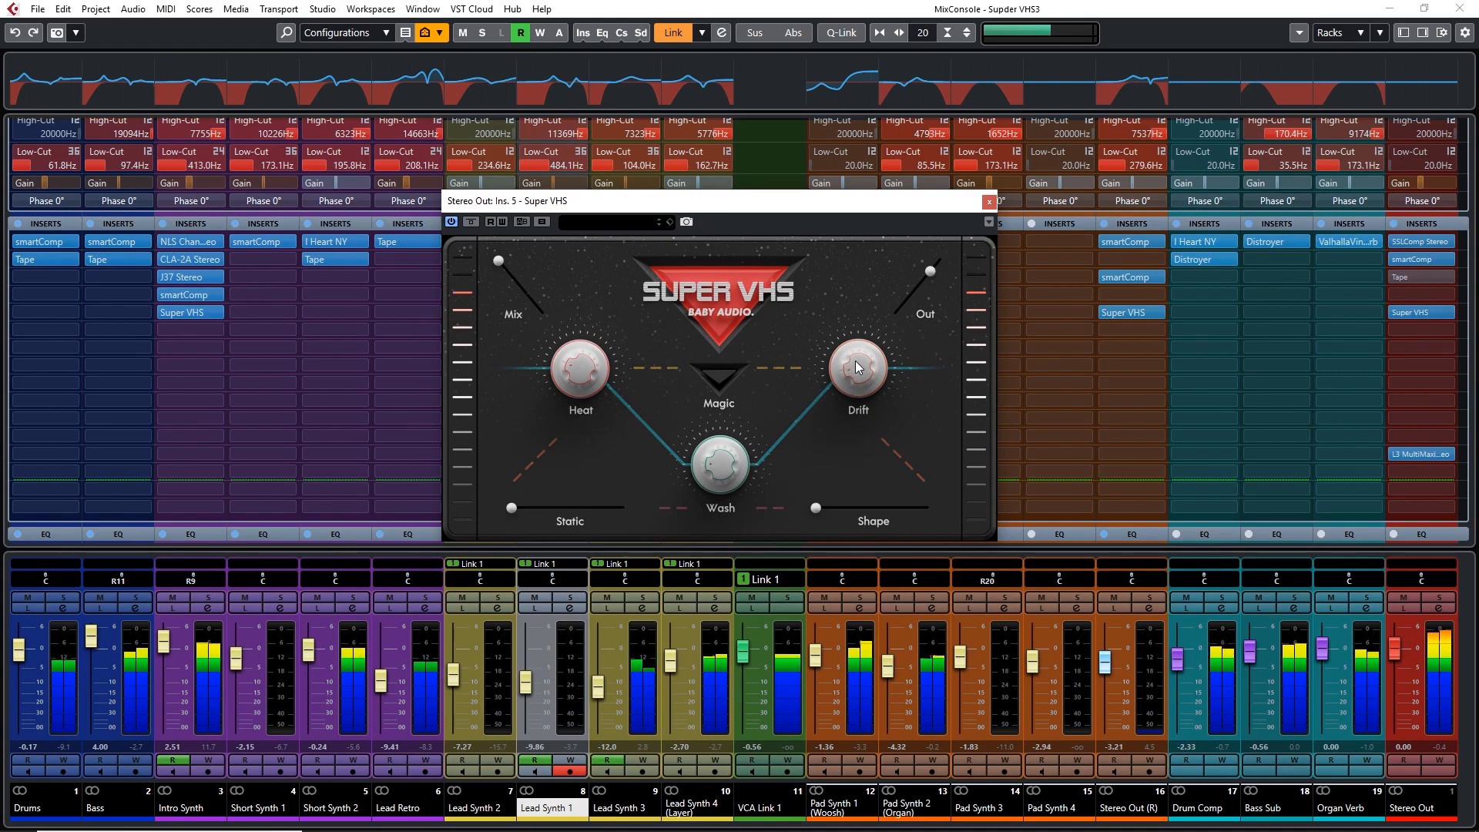
Step: Turn Magic on in Stereo Out's Super VHS, try the Mix and Shape sliders and return Shape to its minimum
left_click(724, 377)
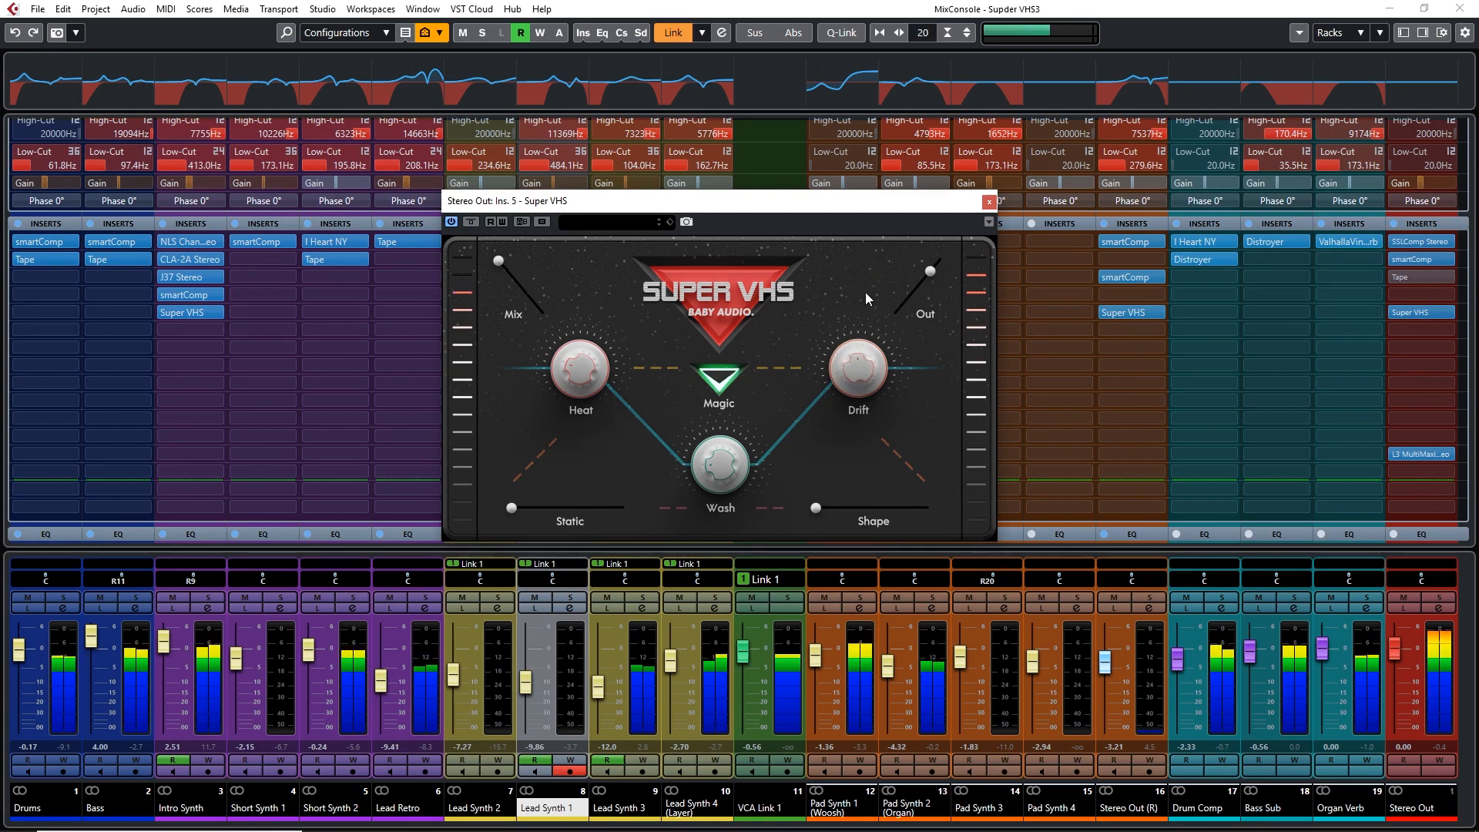
mouse_move(499, 262)
left_mouse_down()
mouse_move(540, 299)
mouse_move(504, 258)
left_mouse_up()
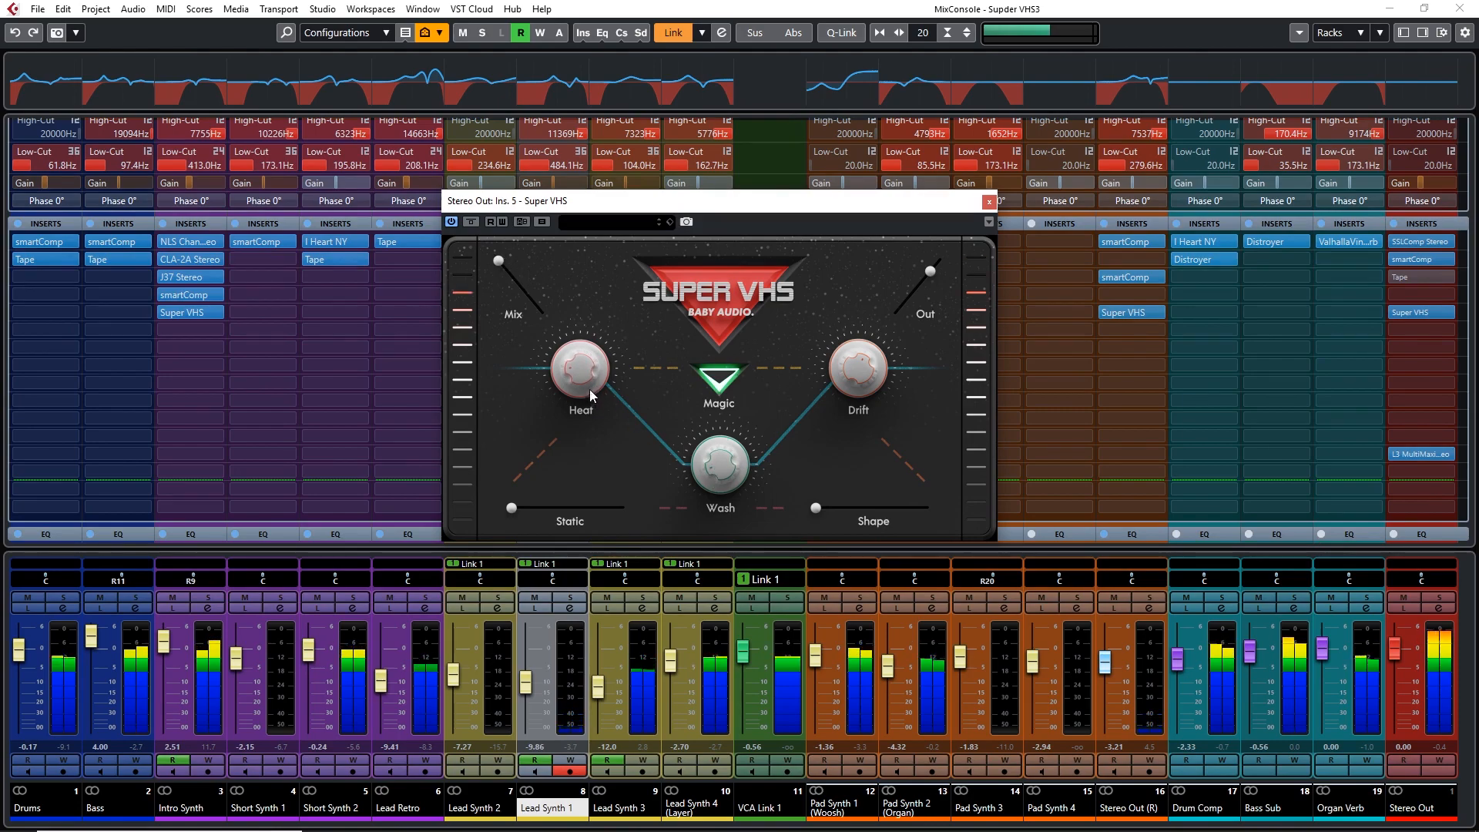
left_click_drag(815, 509, 821, 511)
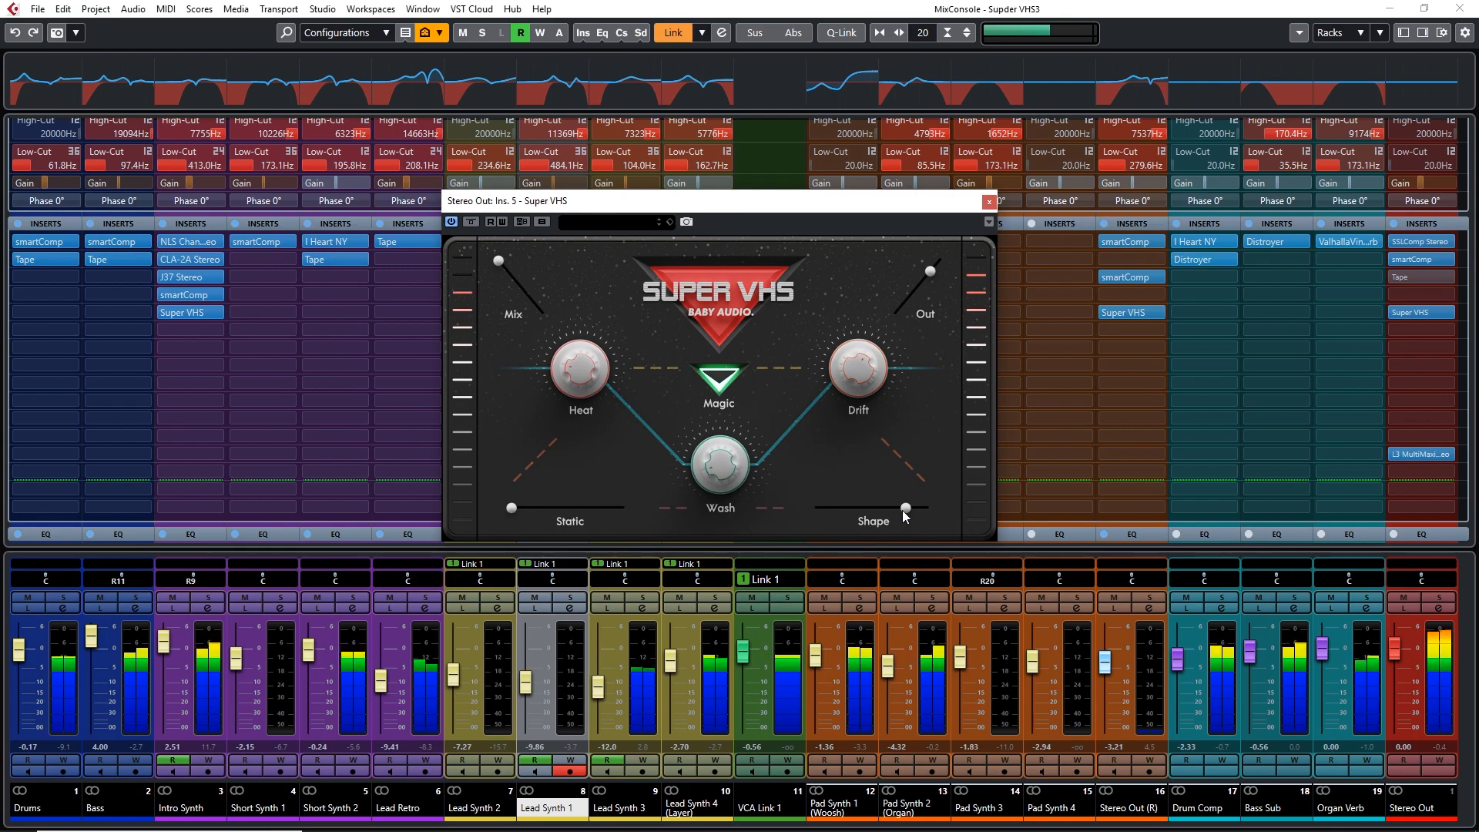
left_click_drag(871, 510, 801, 514)
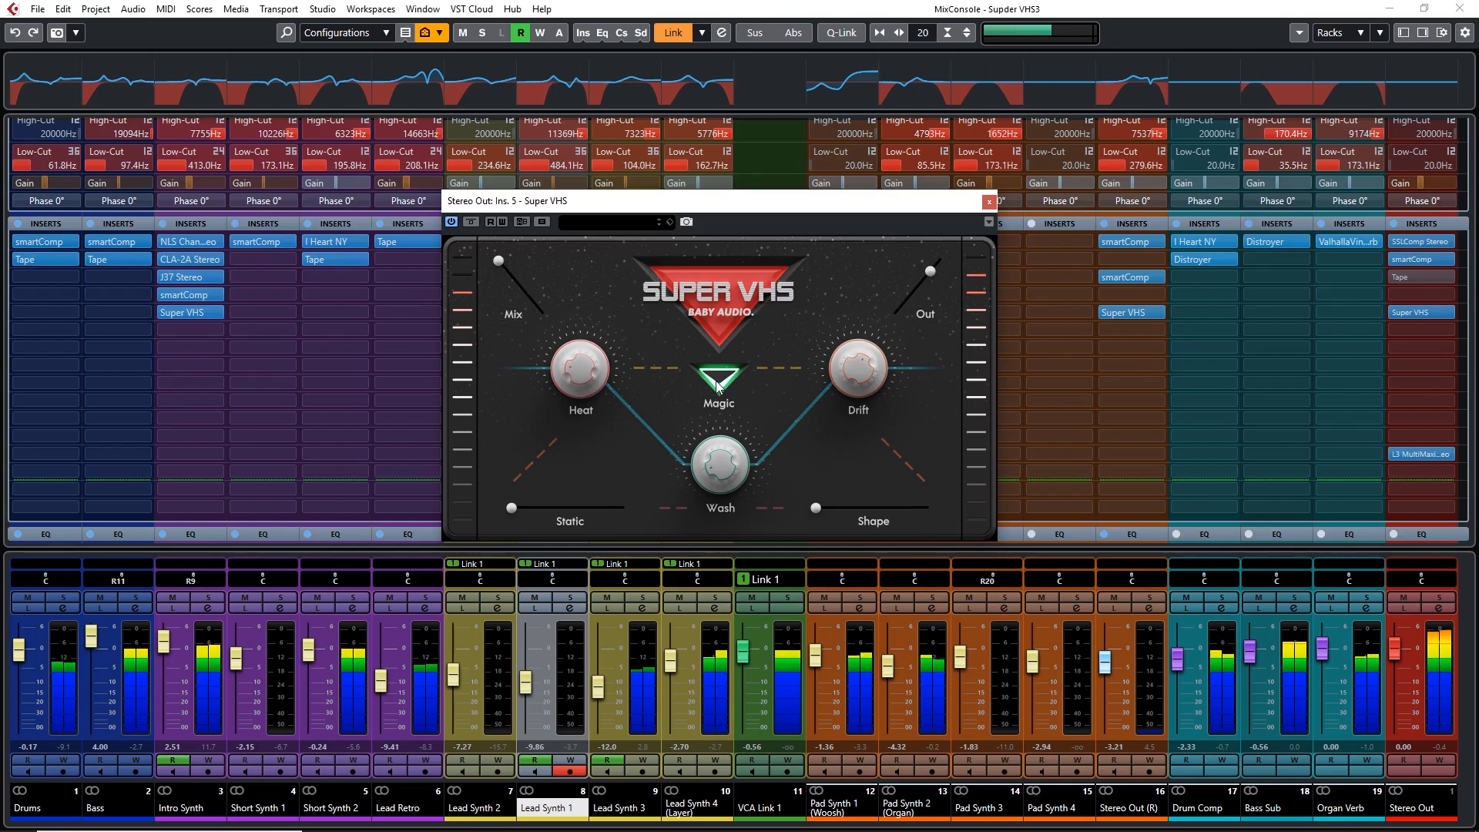
Step: Bypass Super VHS on Stereo Out, reactivate the Tape insert and close the Super VHS window
left_click(1394, 310)
left_click(1395, 278)
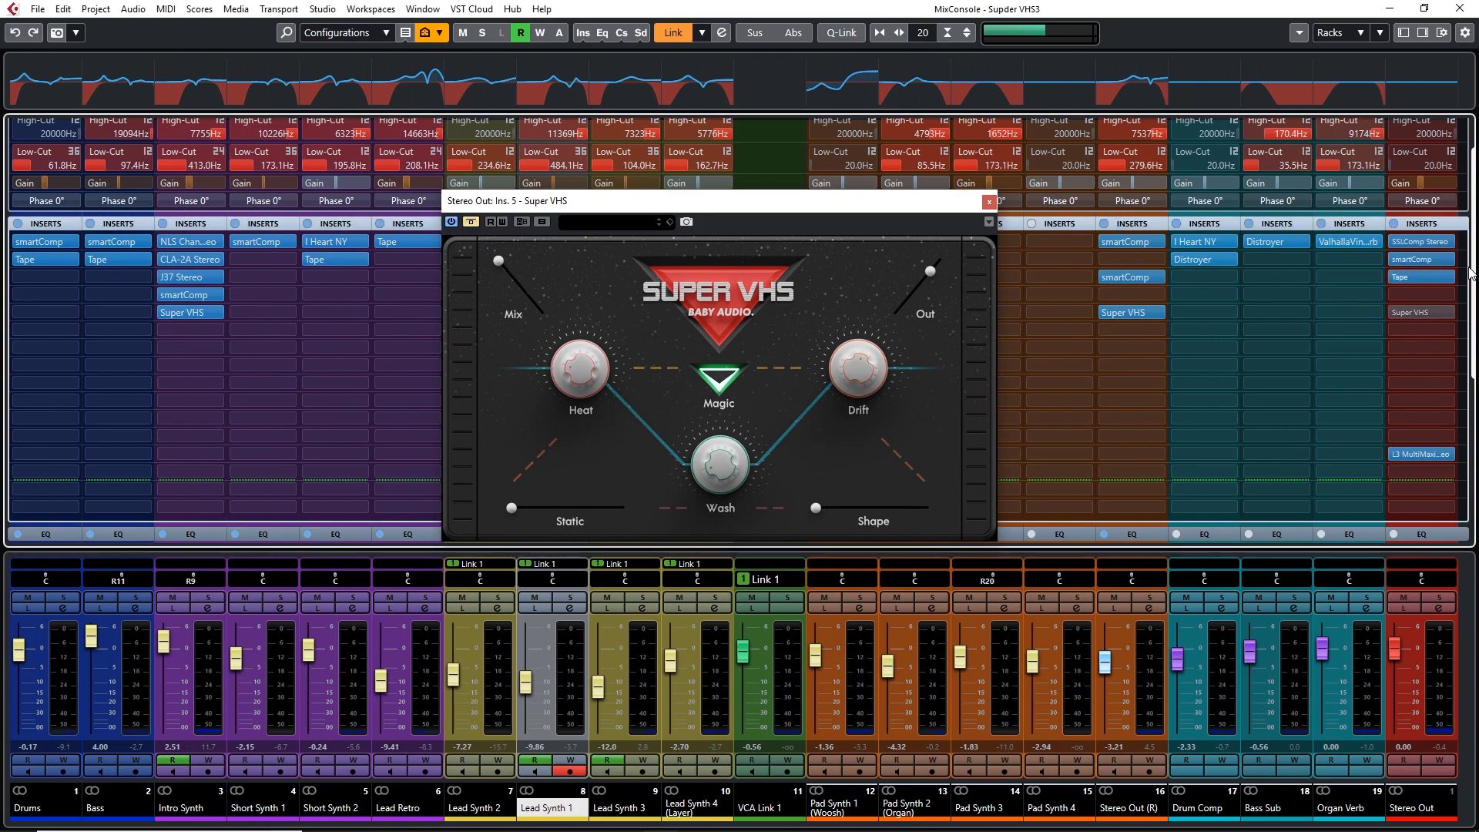
left_click(988, 201)
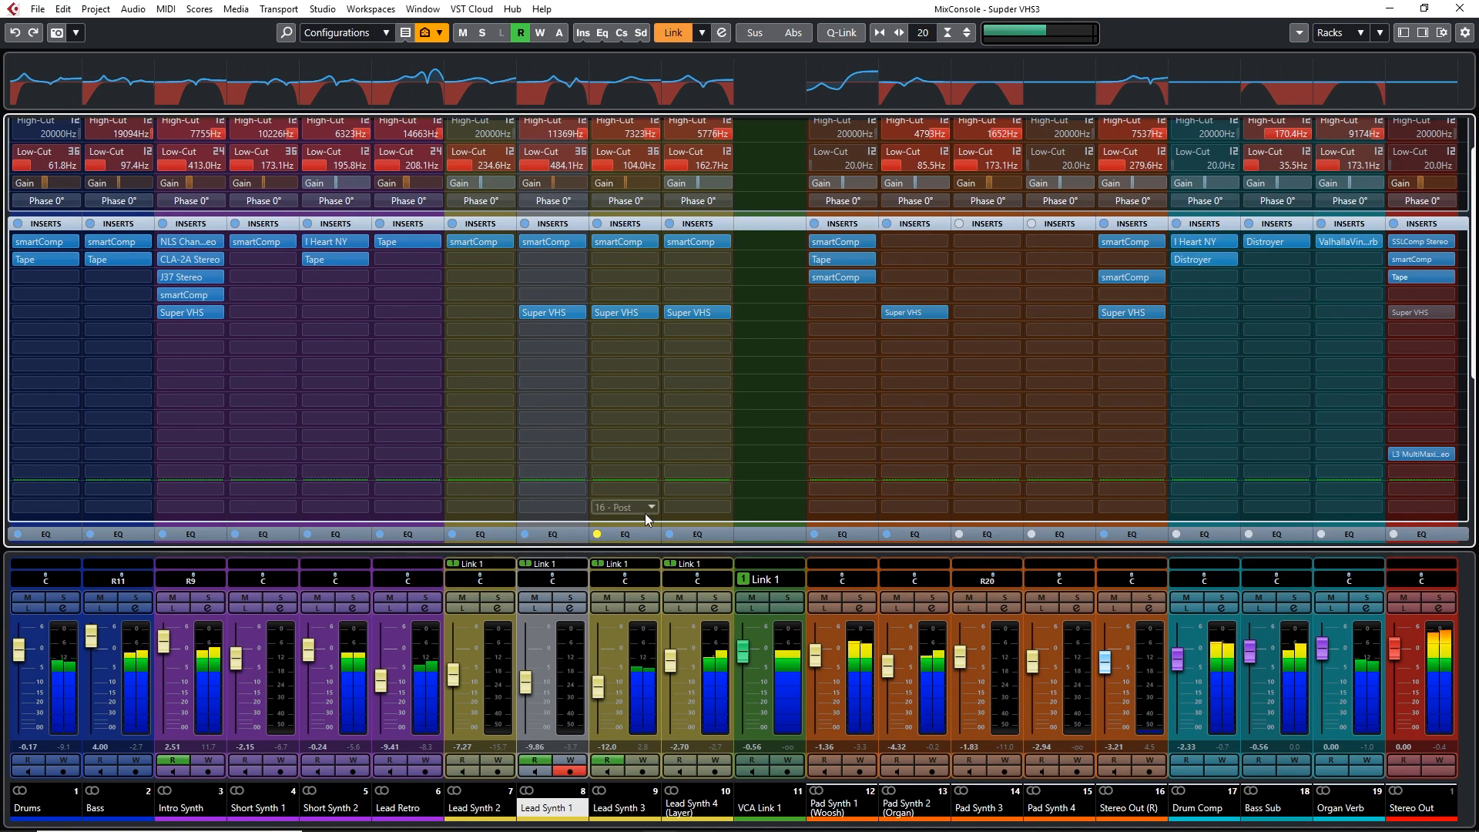
Step: Reopen the bypassed Super VHS on Stereo Out to review its settings, reposition its window and close it
left_click(1411, 312)
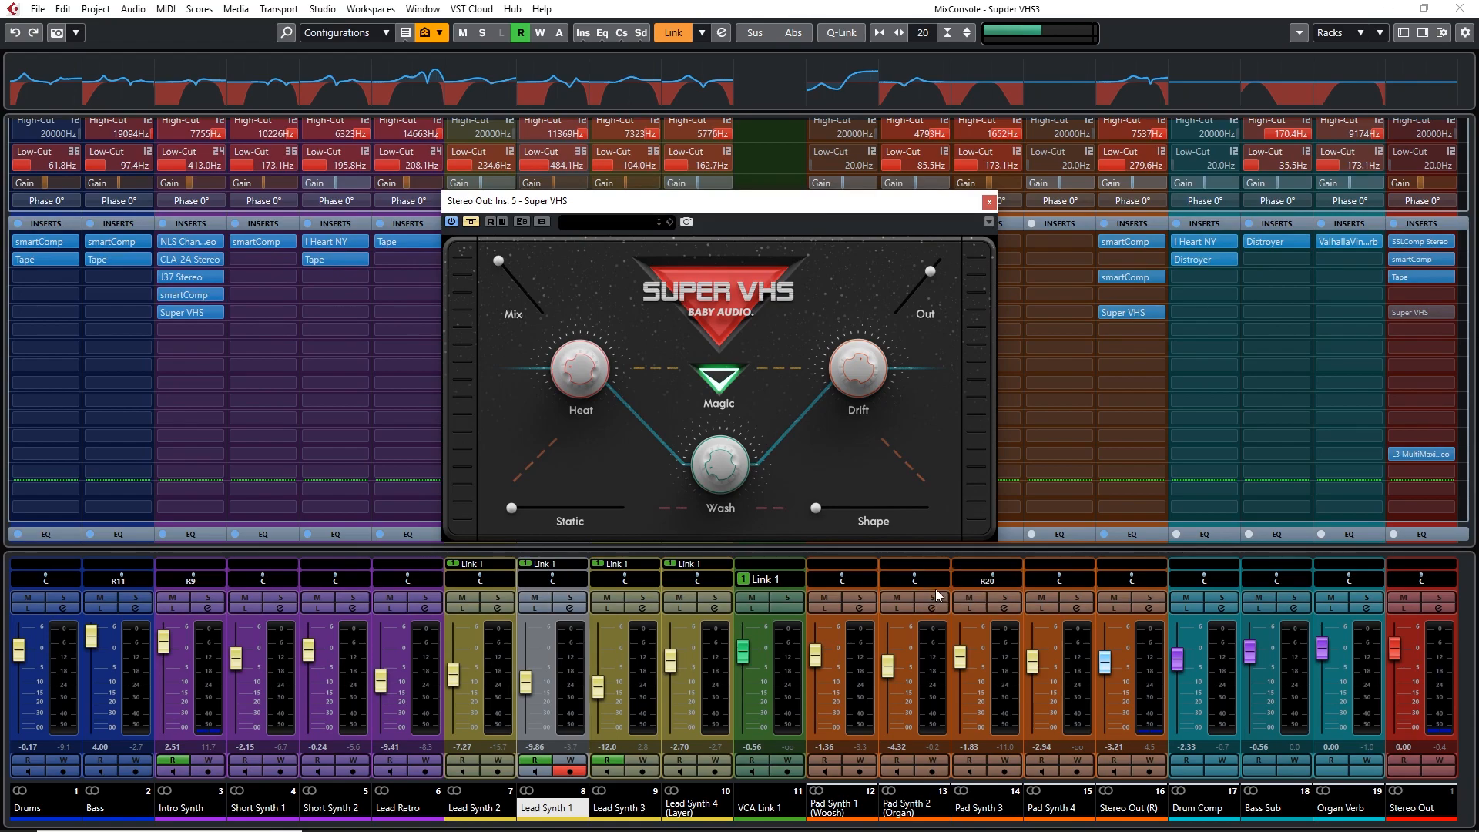
left_click_drag(832, 209, 852, 242)
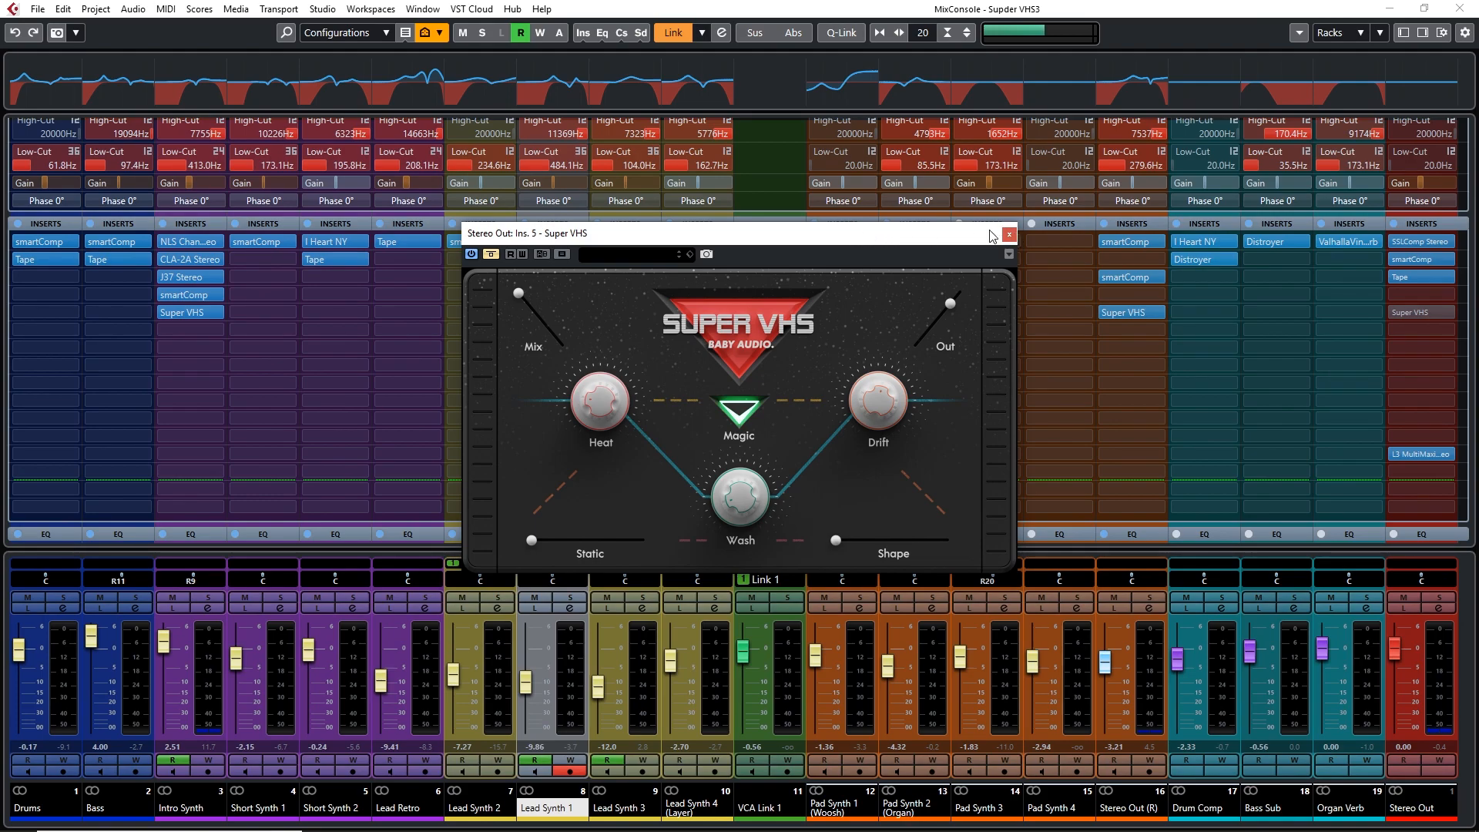
left_click_drag(915, 237, 845, 174)
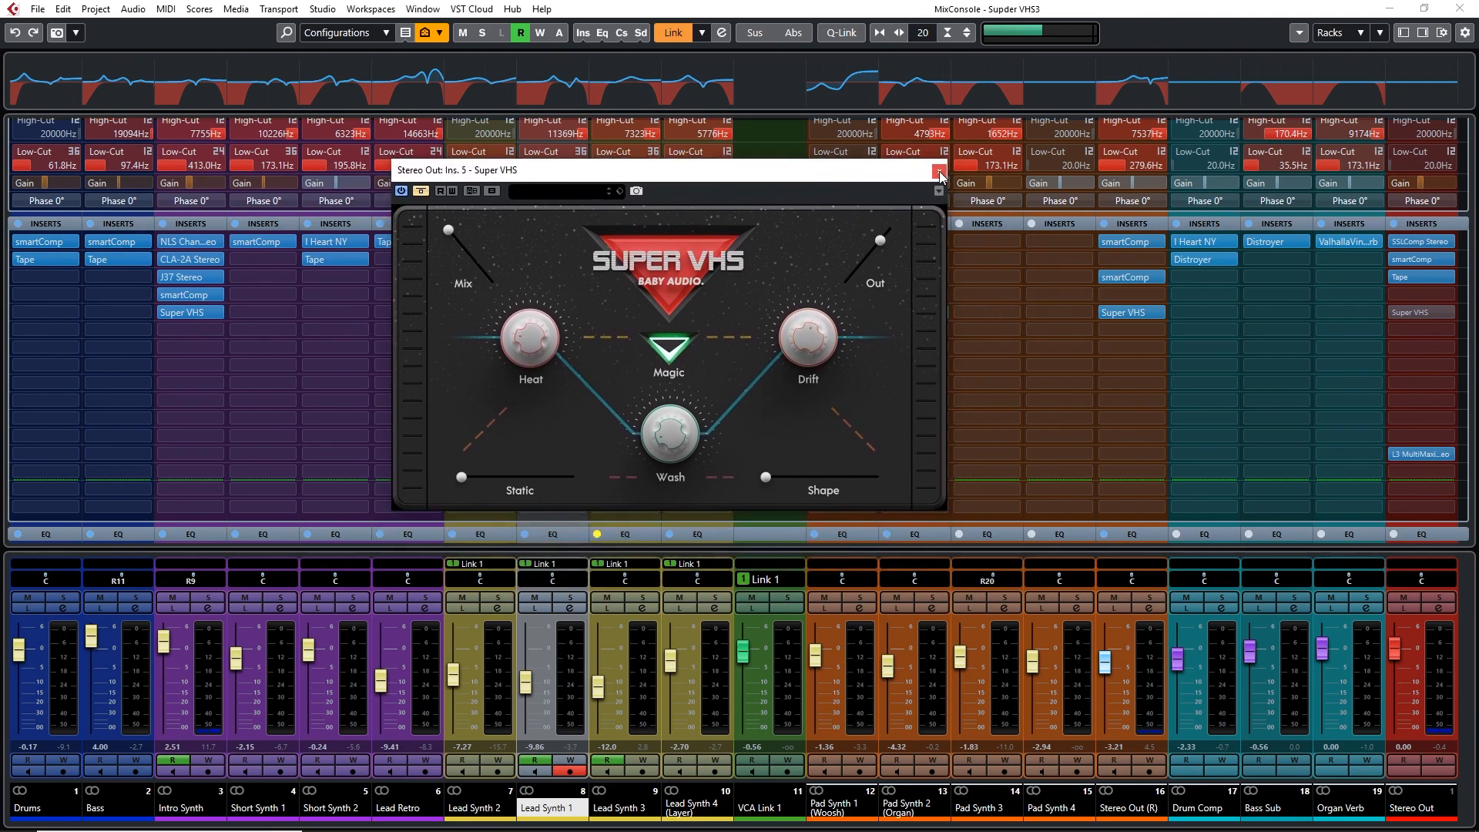
left_click(939, 173)
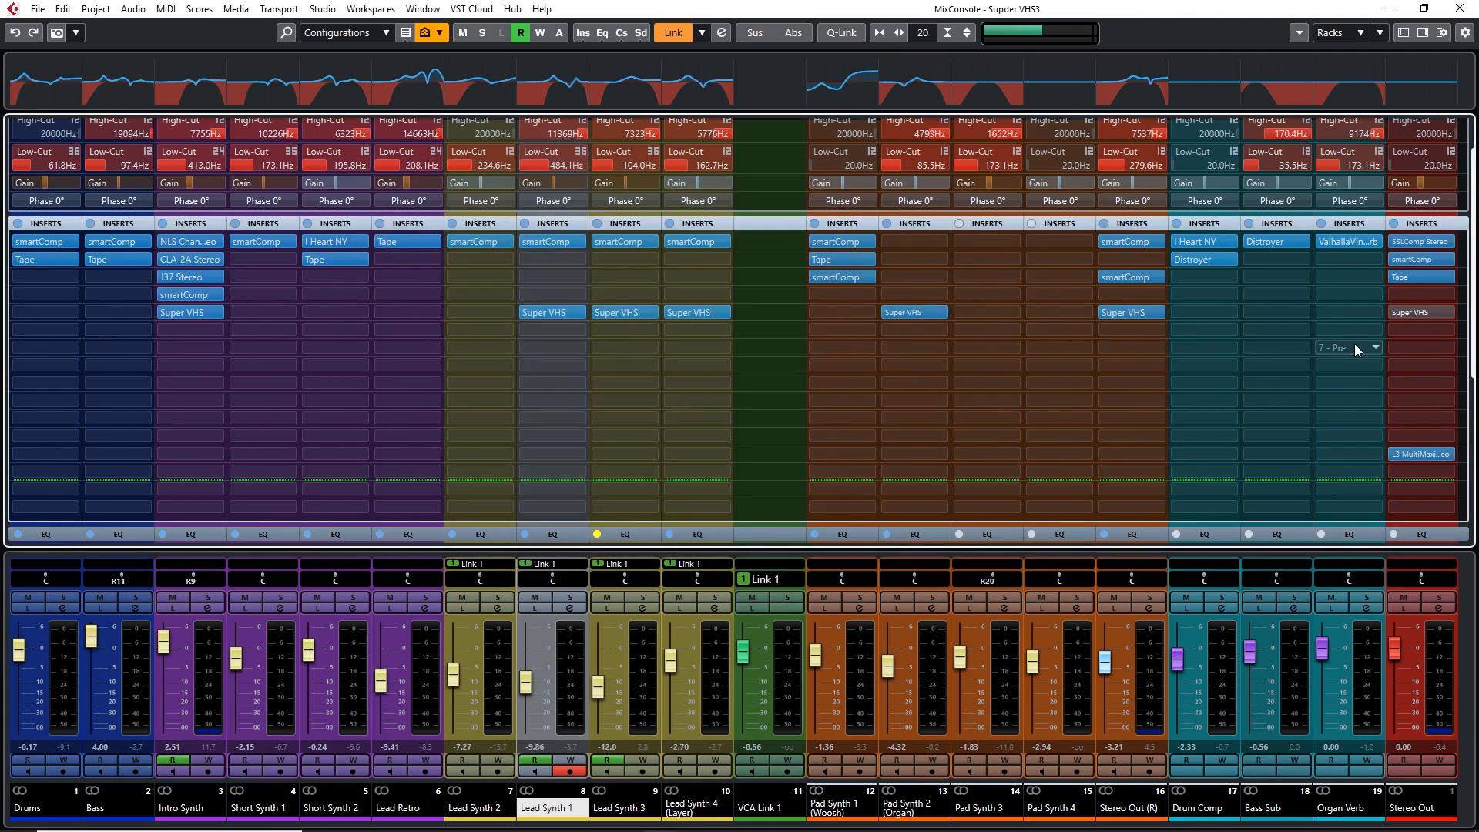
Step: Start playback, select the channels from Intro Synth to Organ Verb and bypass their Super VHS inserts together using Q-Link
key("space")
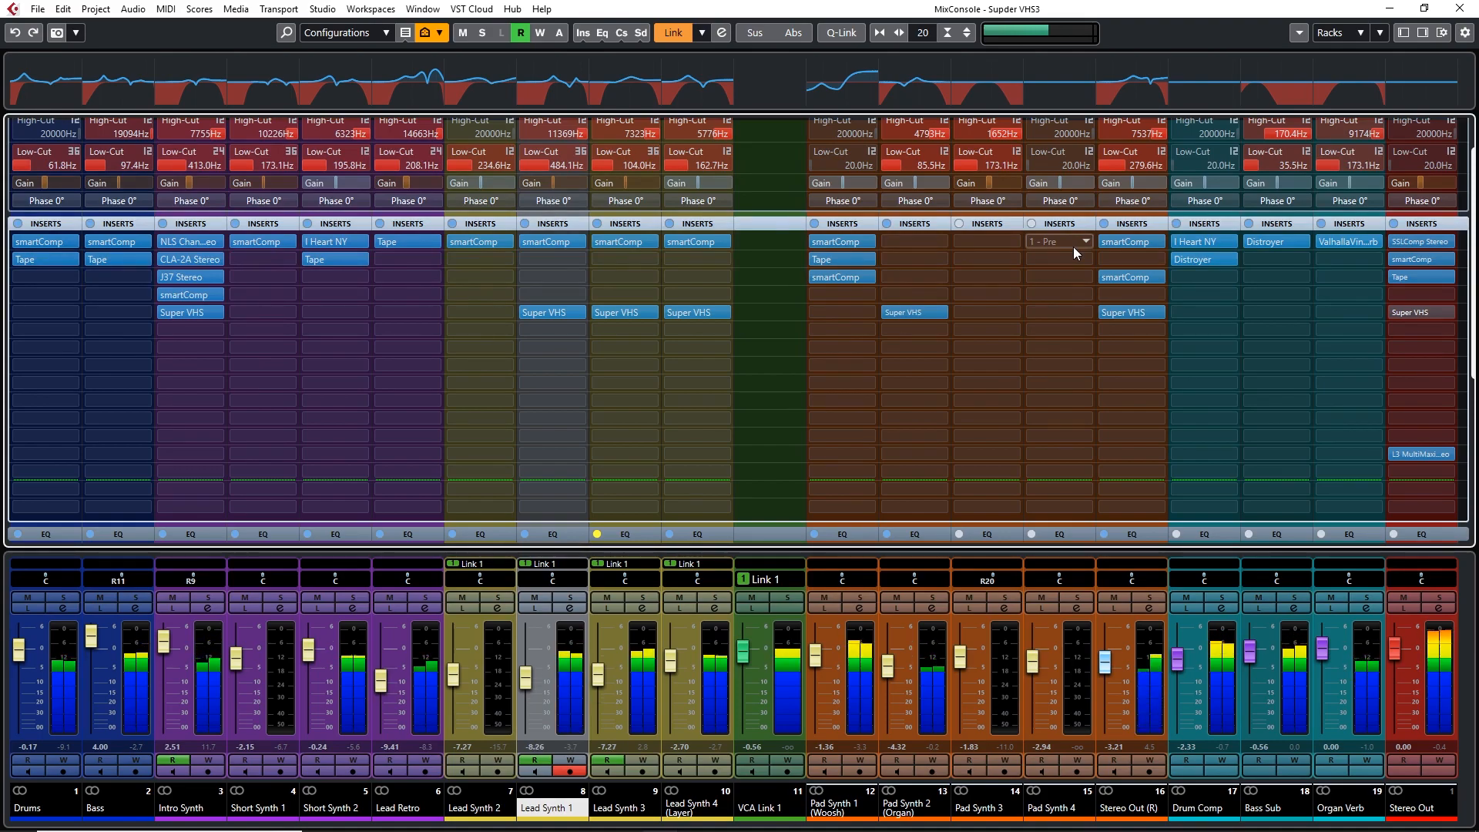
left_click(175, 810)
double_click(1348, 811, "shift")
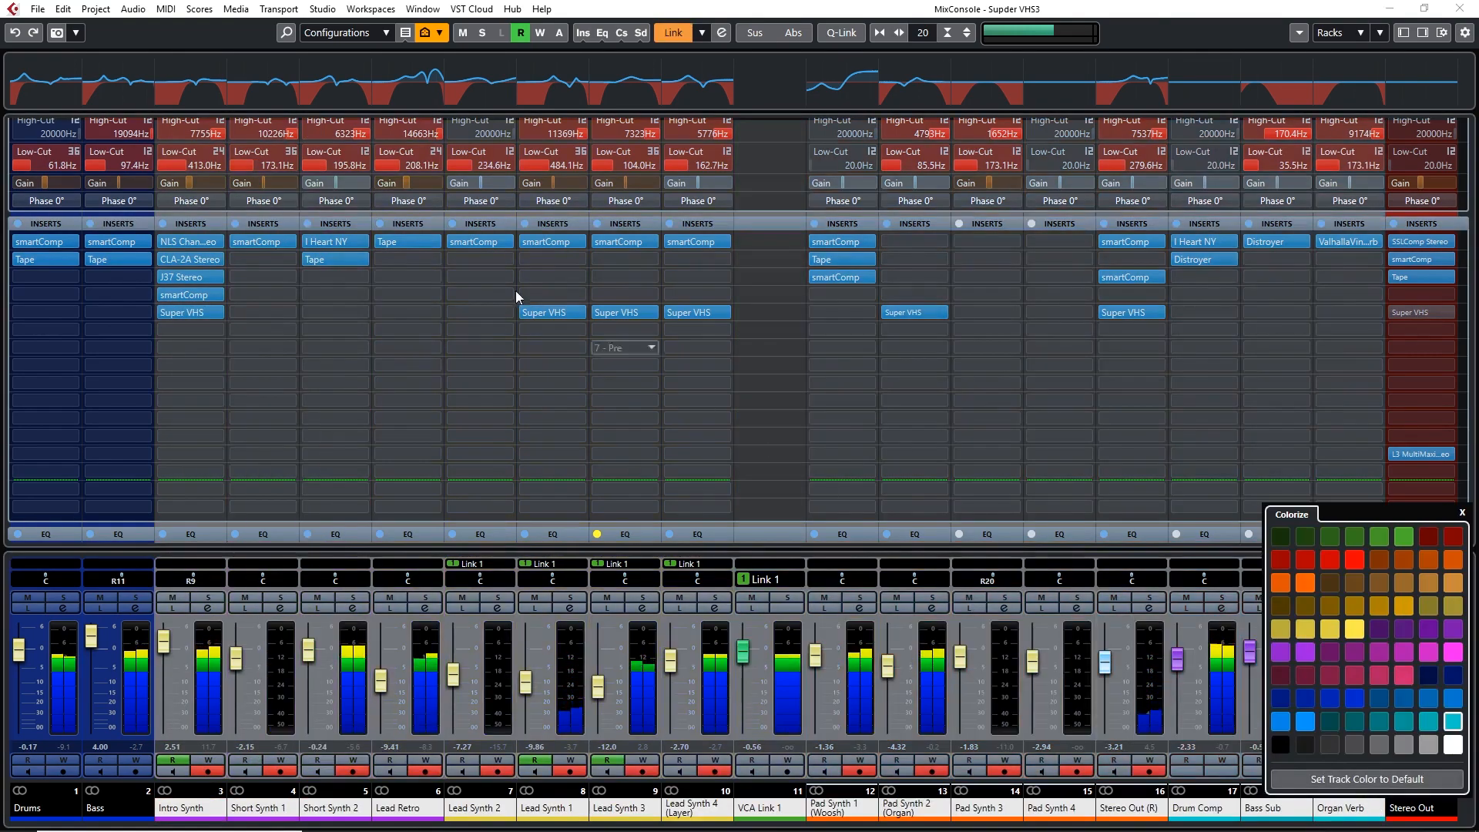
left_click(165, 312, "alt+shift")
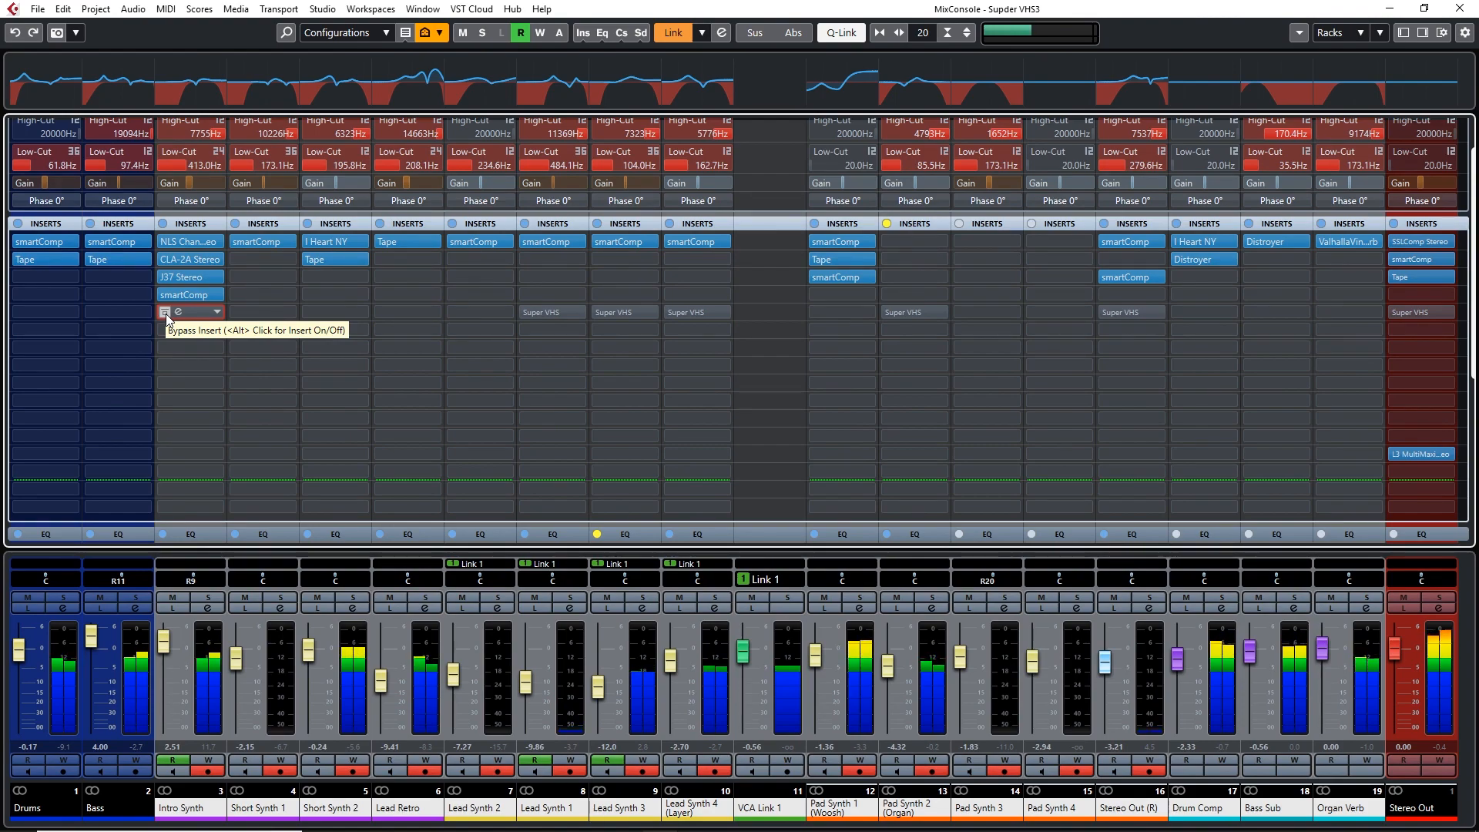
Step: Toggle the linked Super VHS inserts on all selected channels to compare the mix, leaving them active
left_click(164, 313)
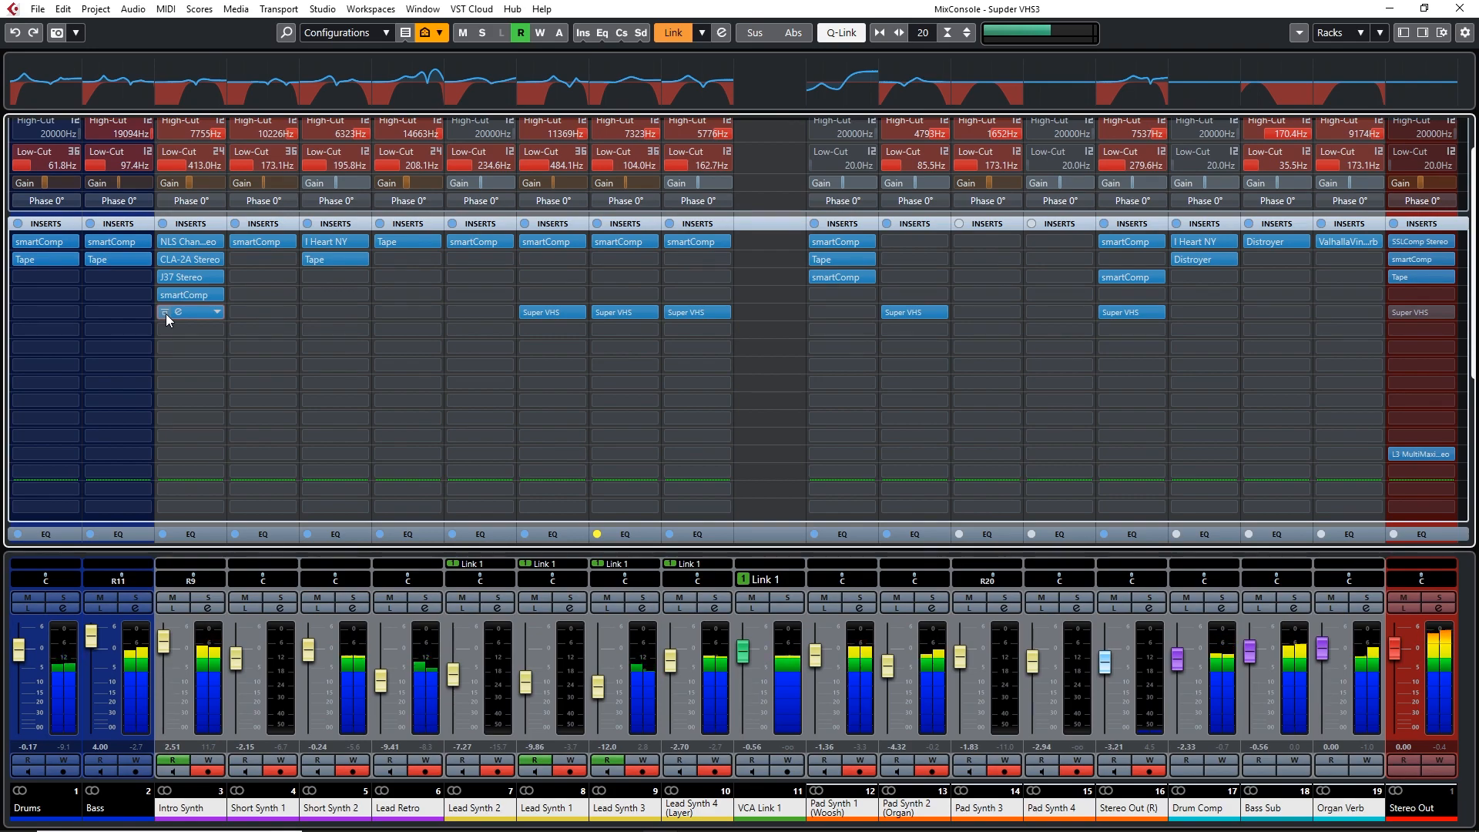
left_click(165, 313)
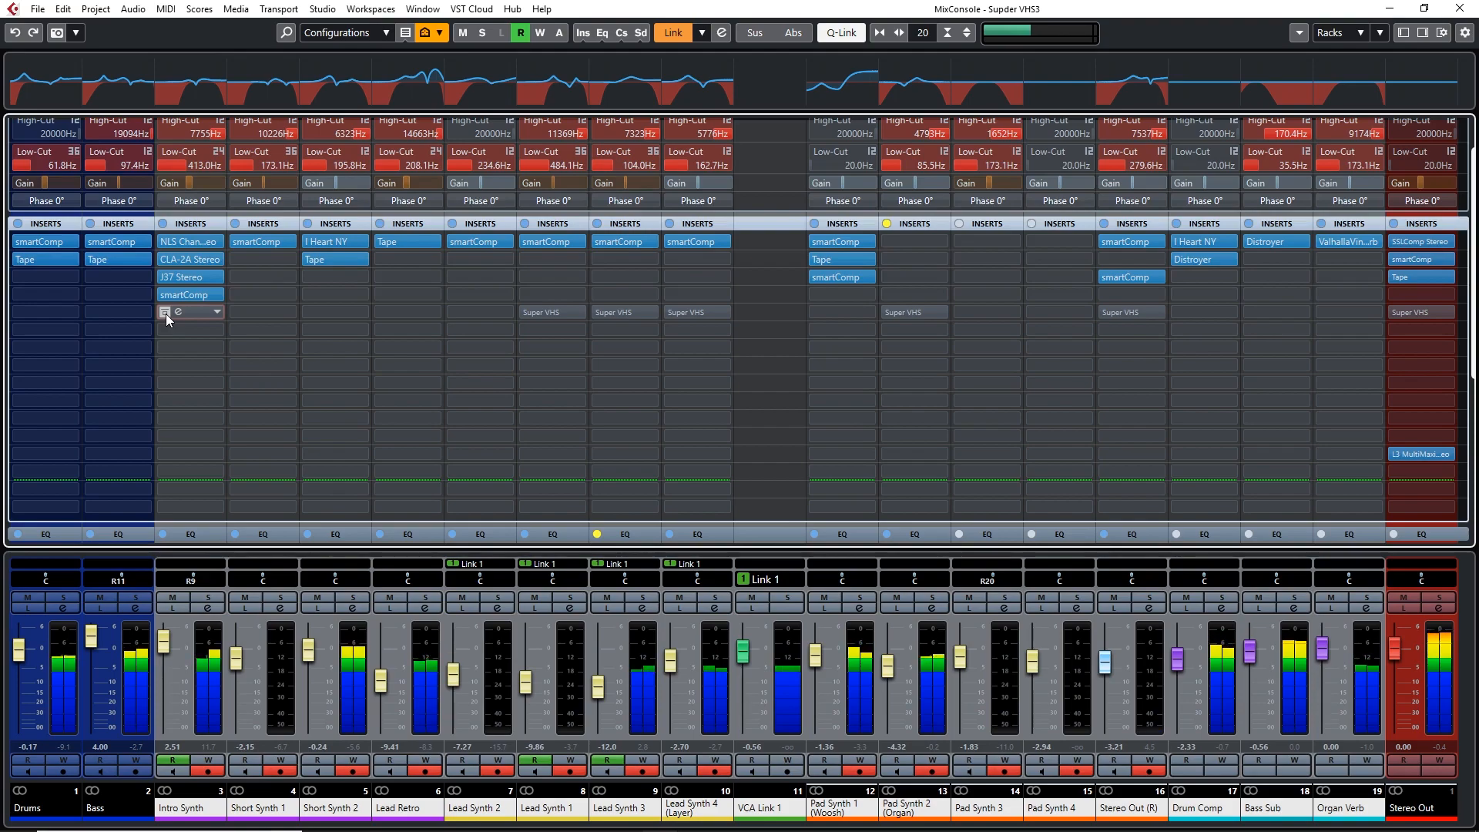
left_click(165, 313)
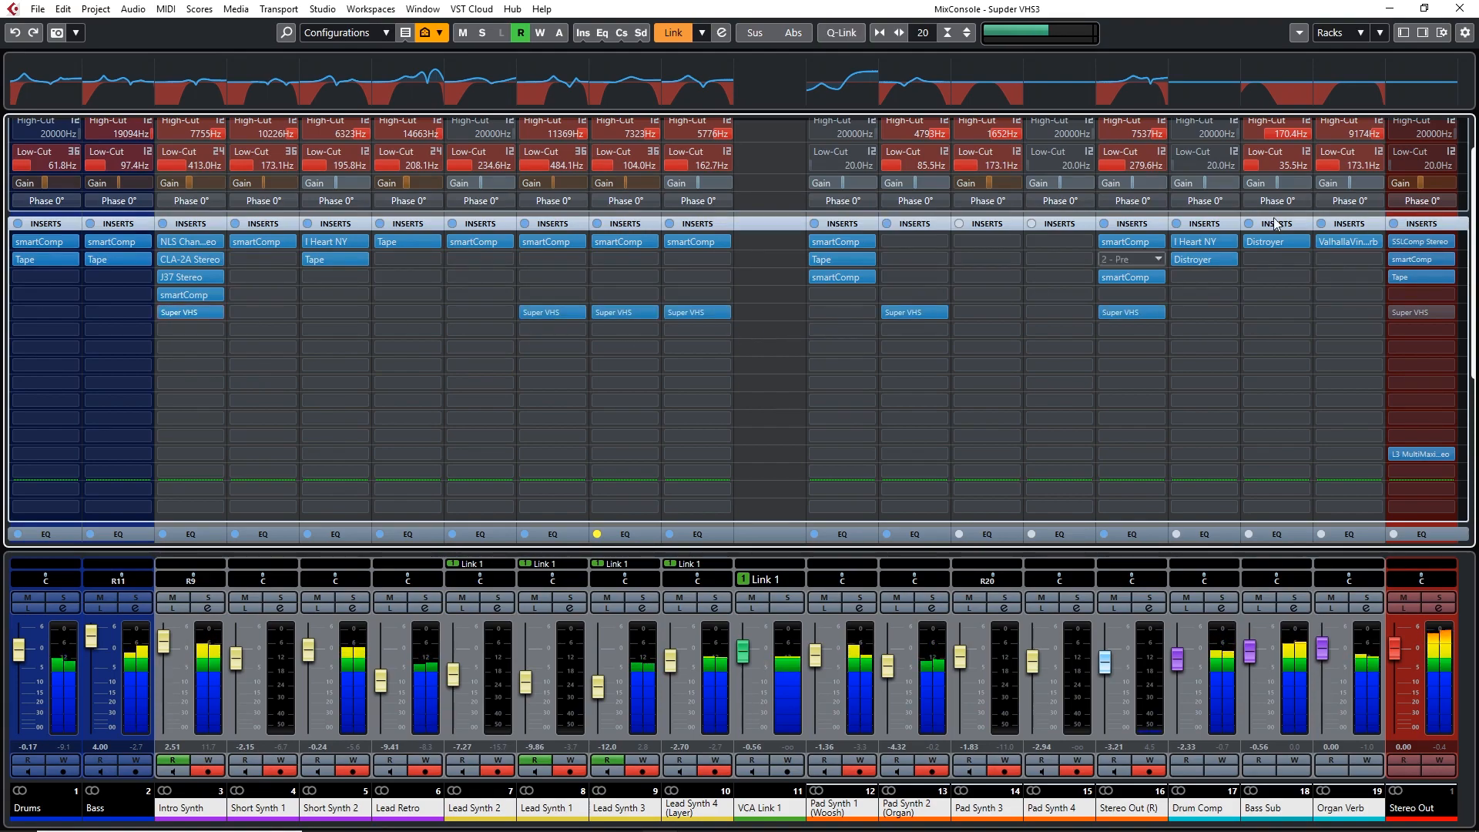
Step: Minimize the MixConsole, extend the end of the project's cycle range to bar 66 and look over the arrangement during playback
left_click(1390, 13)
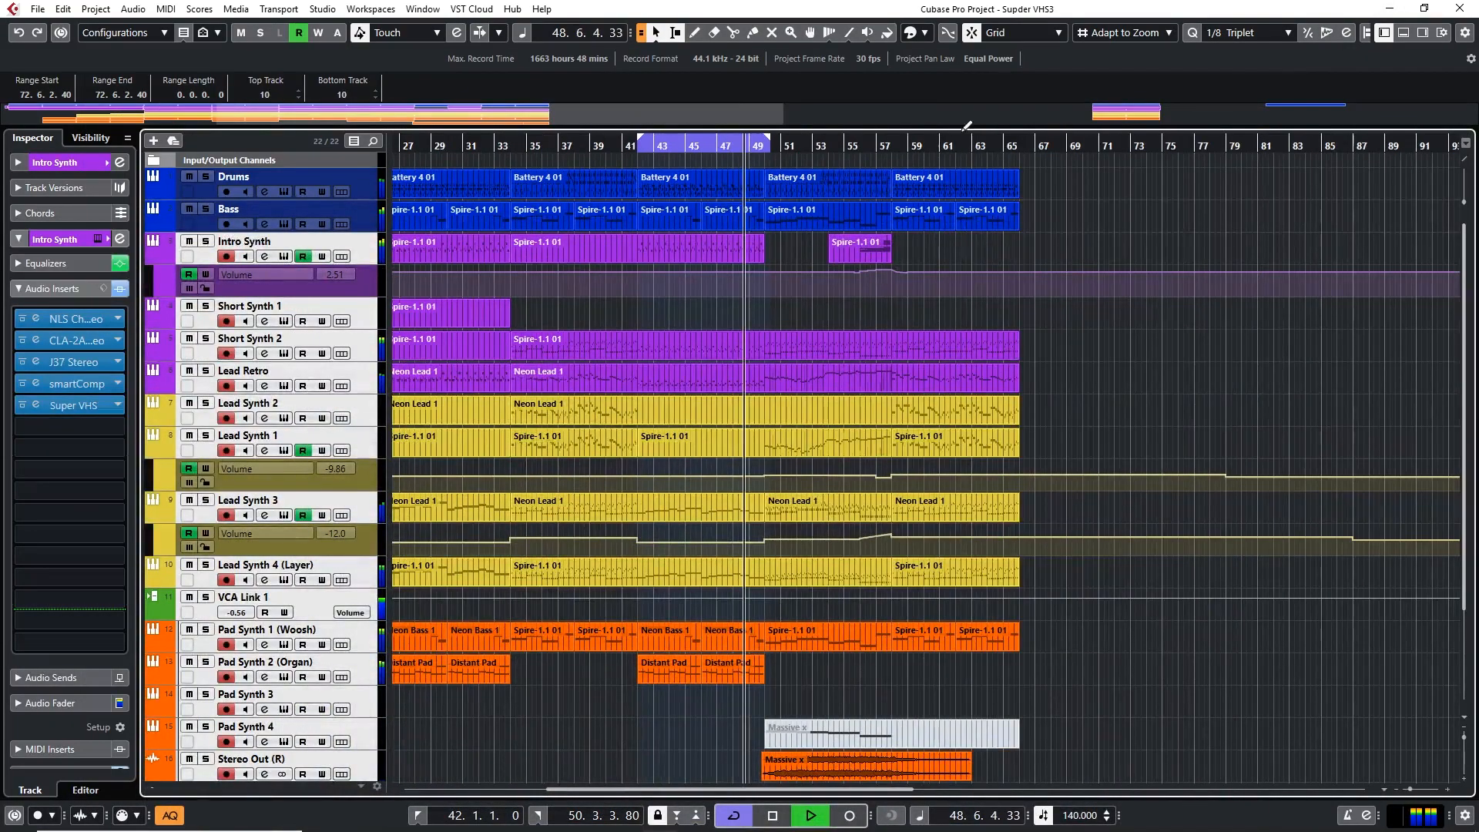
left_click(1020, 146, "alt")
scroll(1080, 388, "down", 3)
scroll(1076, 385, "up", 3)
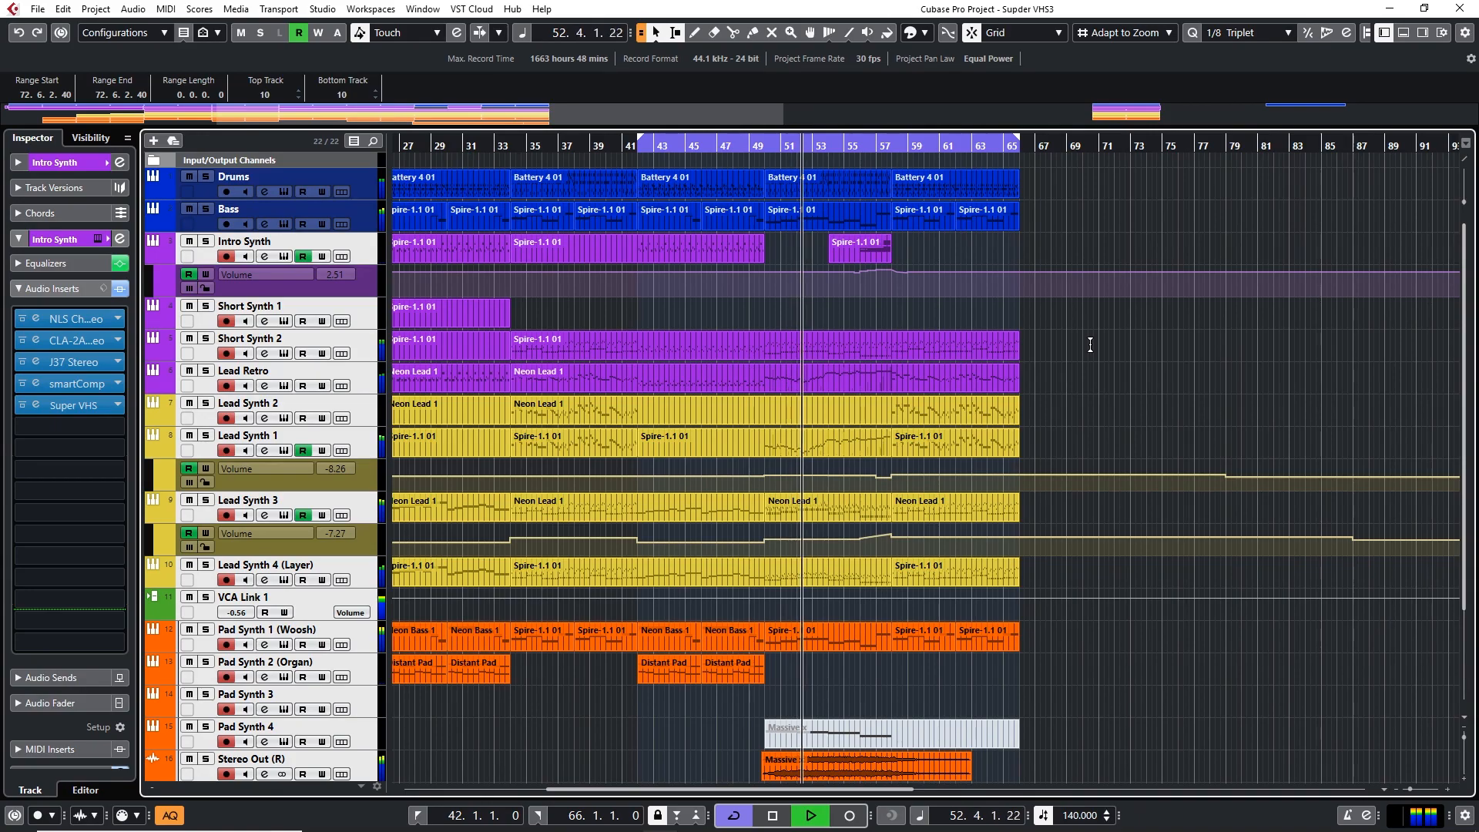
scroll(761, 313, "left", 3)
scroll(762, 311, "left", 3)
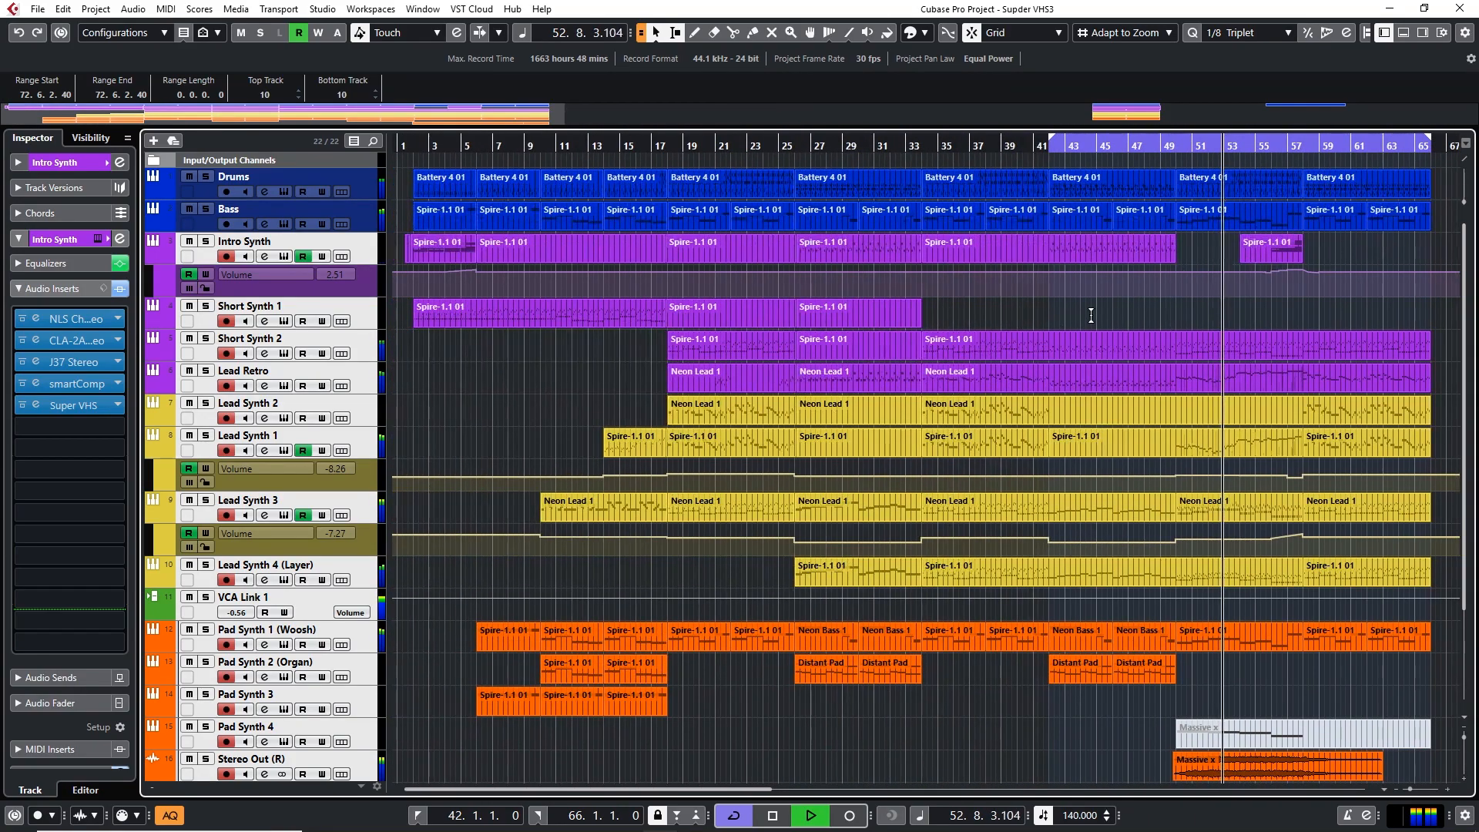
scroll(779, 310, "right", 6)
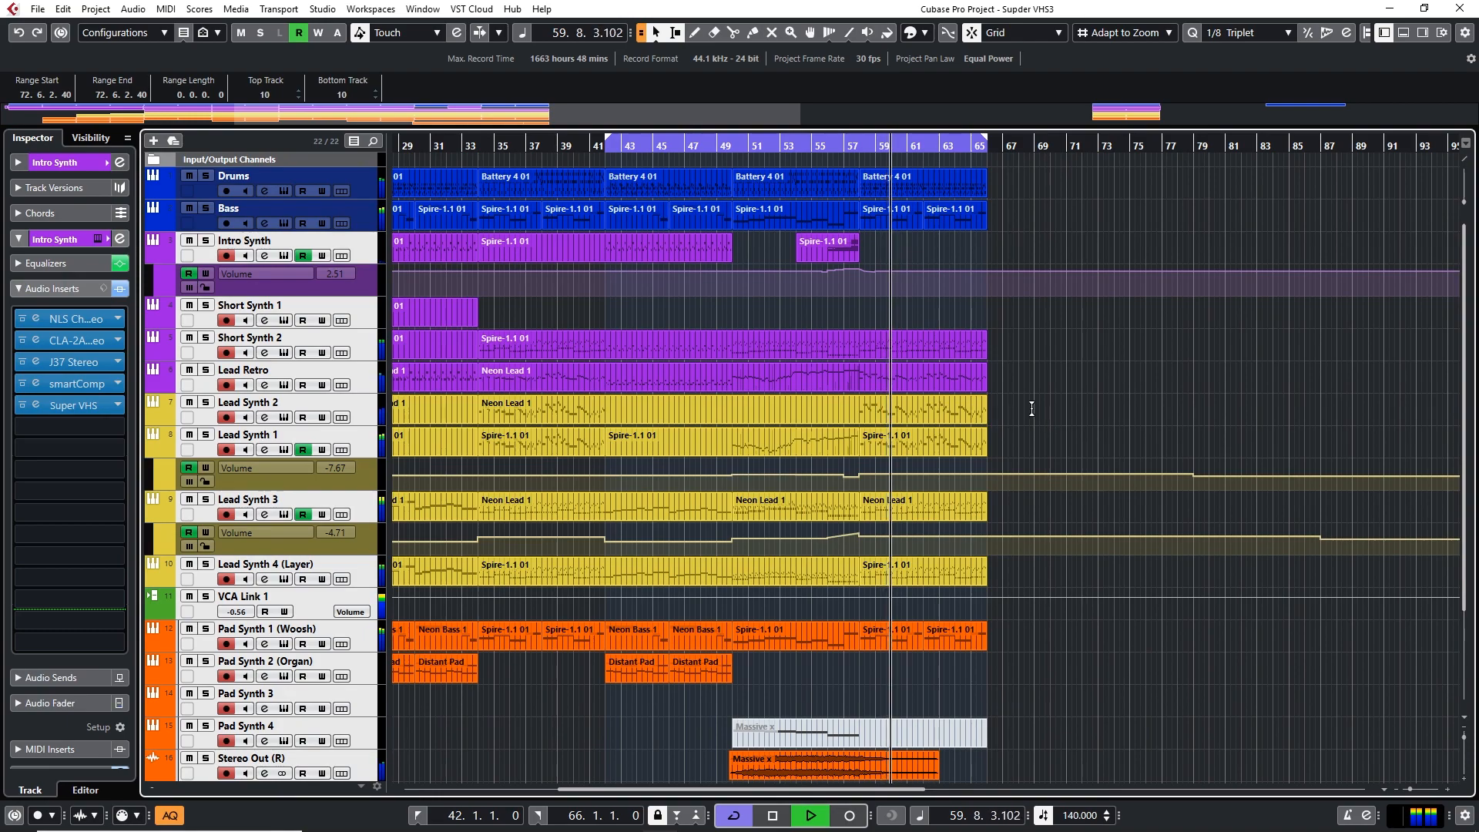
scroll(1031, 408, "down", 3)
scroll(1031, 409, "up", 3)
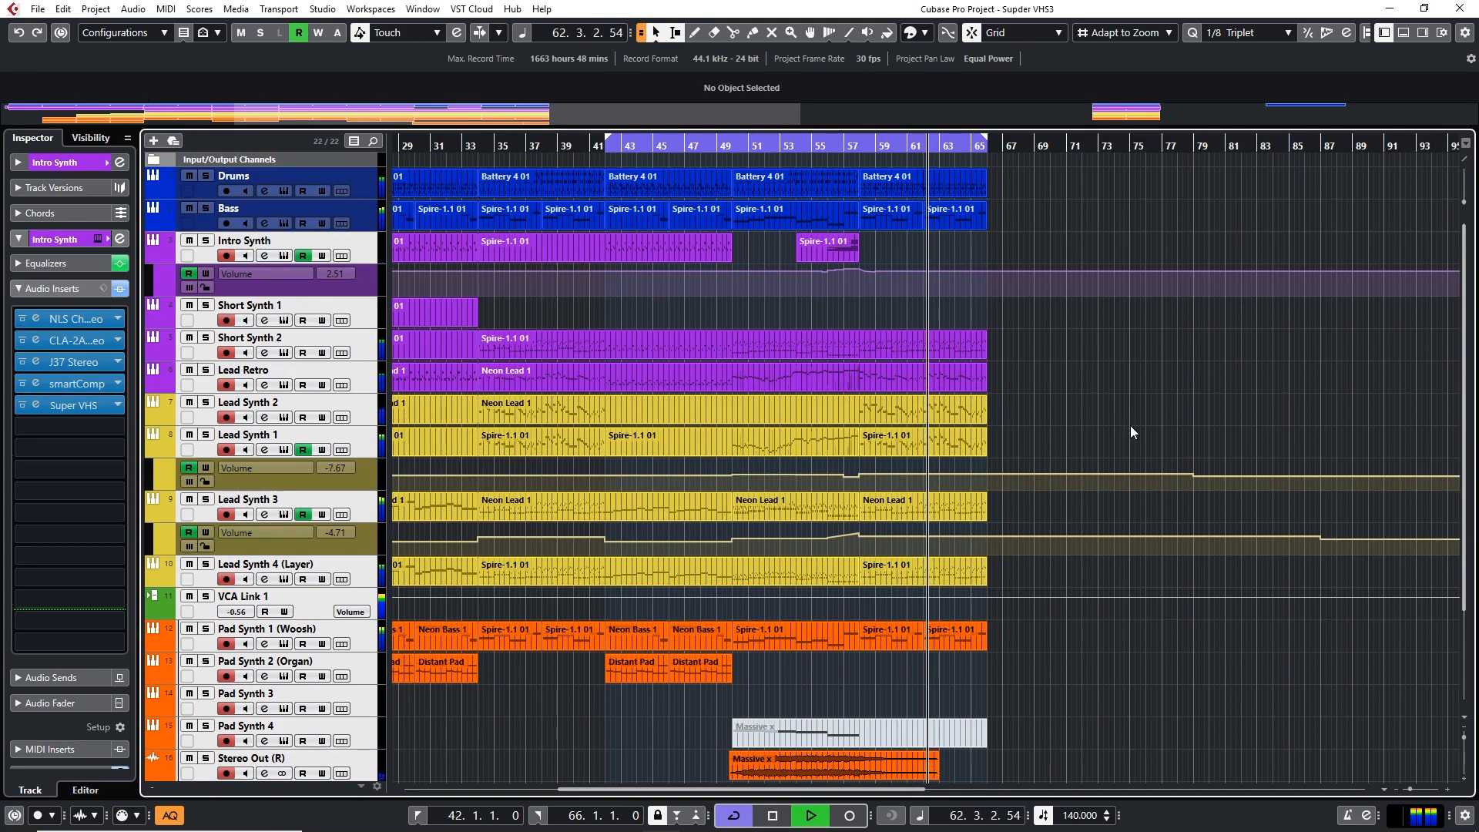
Step: Bring back the MixConsole and compare the mix with all linked Super VHS inserts bypassed and active
key("F3")
left_click(525, 361)
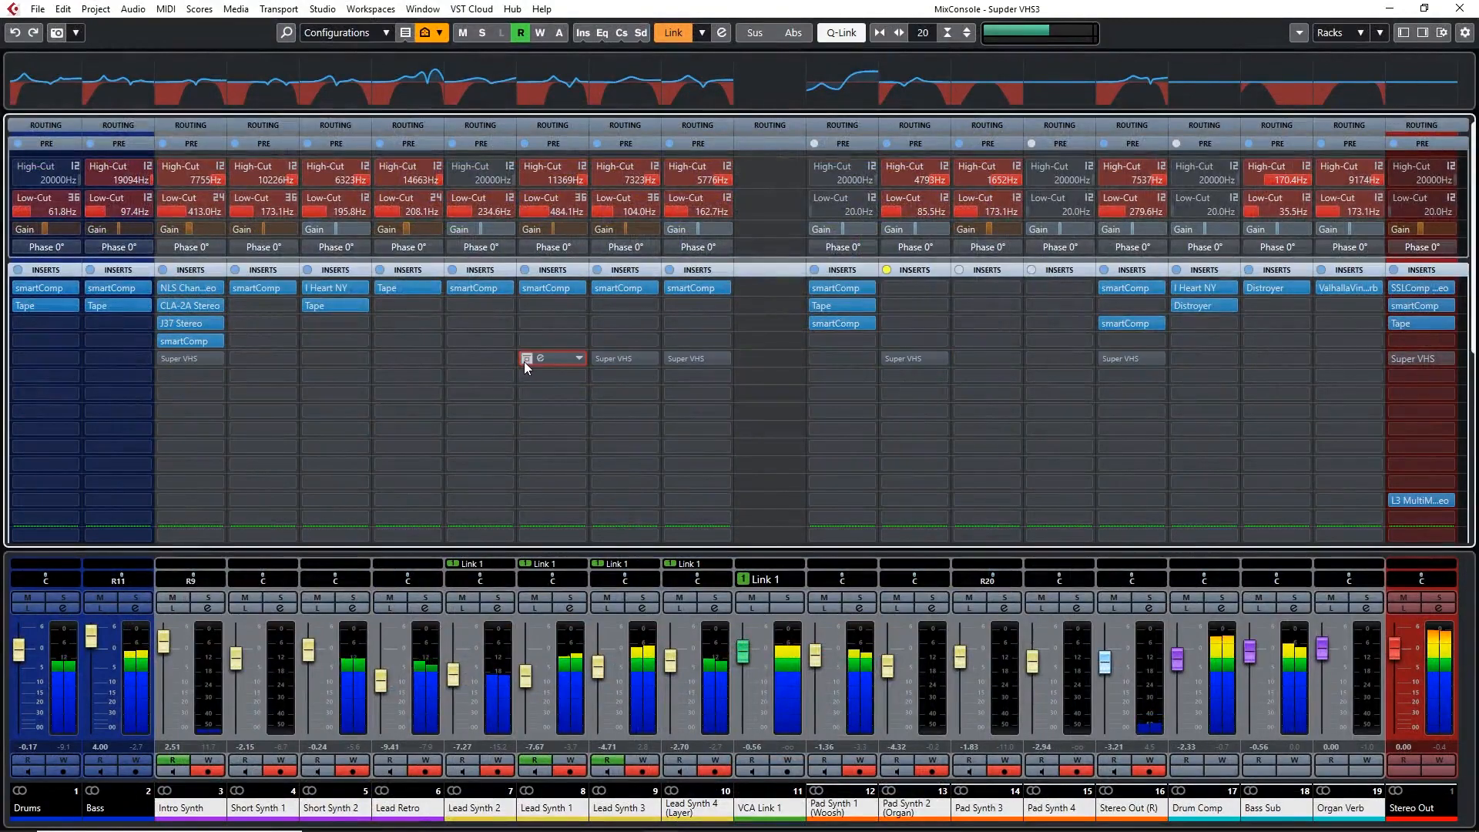
left_click(525, 361)
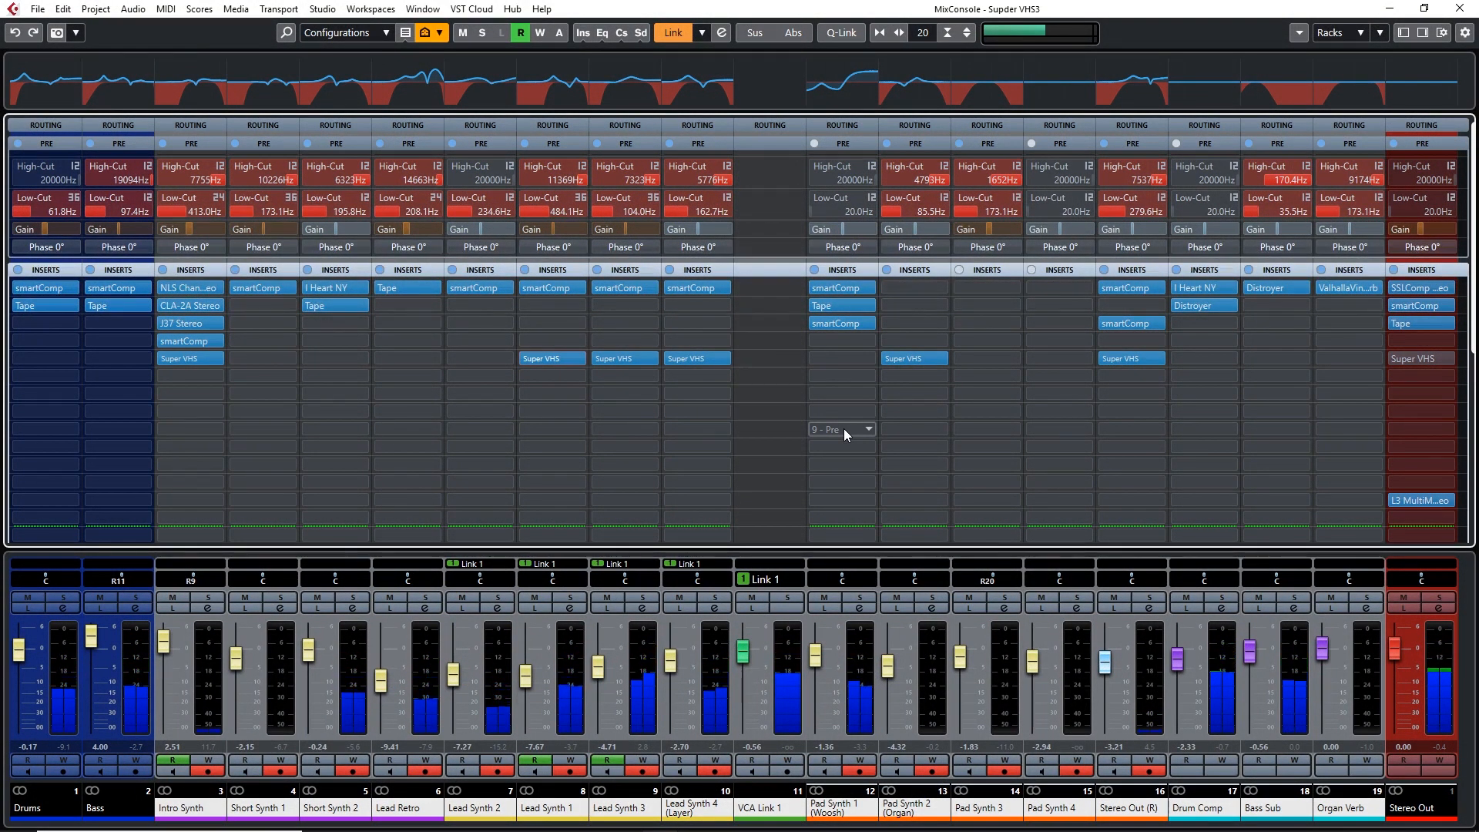
Step: Open the Super VHS insert on Lead Synth 3 and reposition its window
left_click(617, 360)
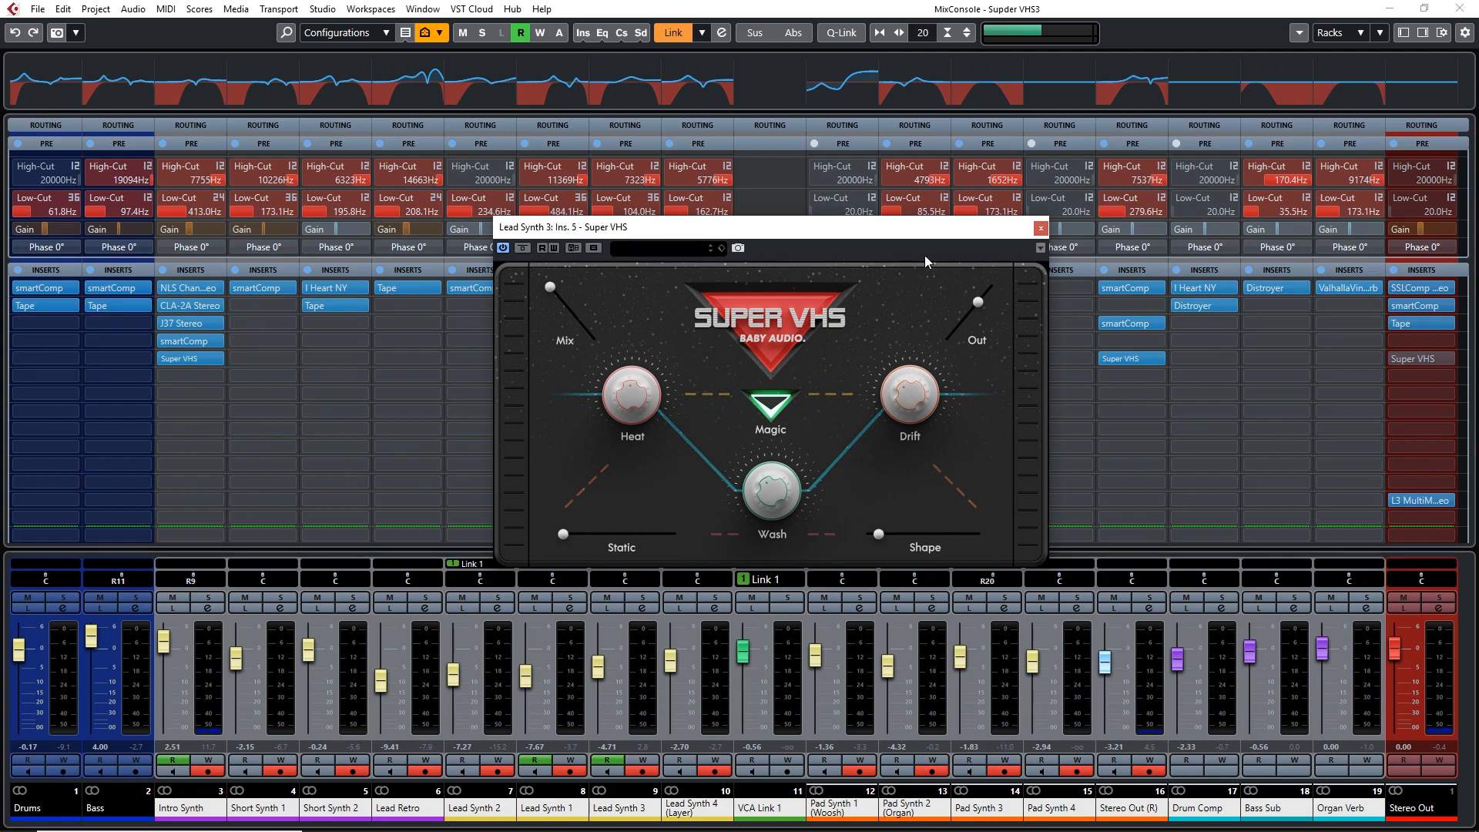
left_click_drag(912, 234, 880, 209)
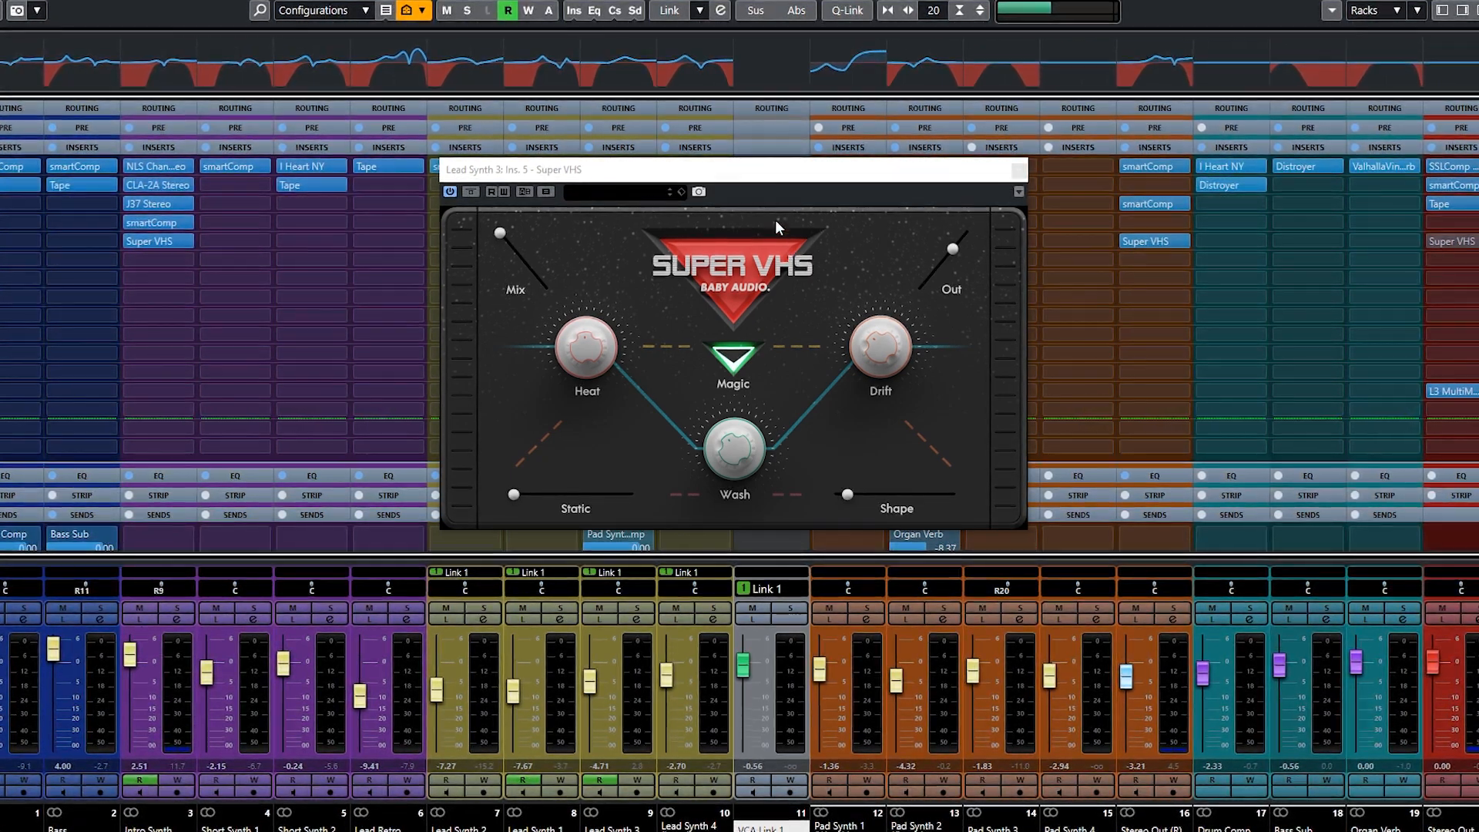
mouse_move(839, 163)
left_mouse_down()
mouse_move(813, 192)
mouse_move(840, 159)
left_mouse_up()
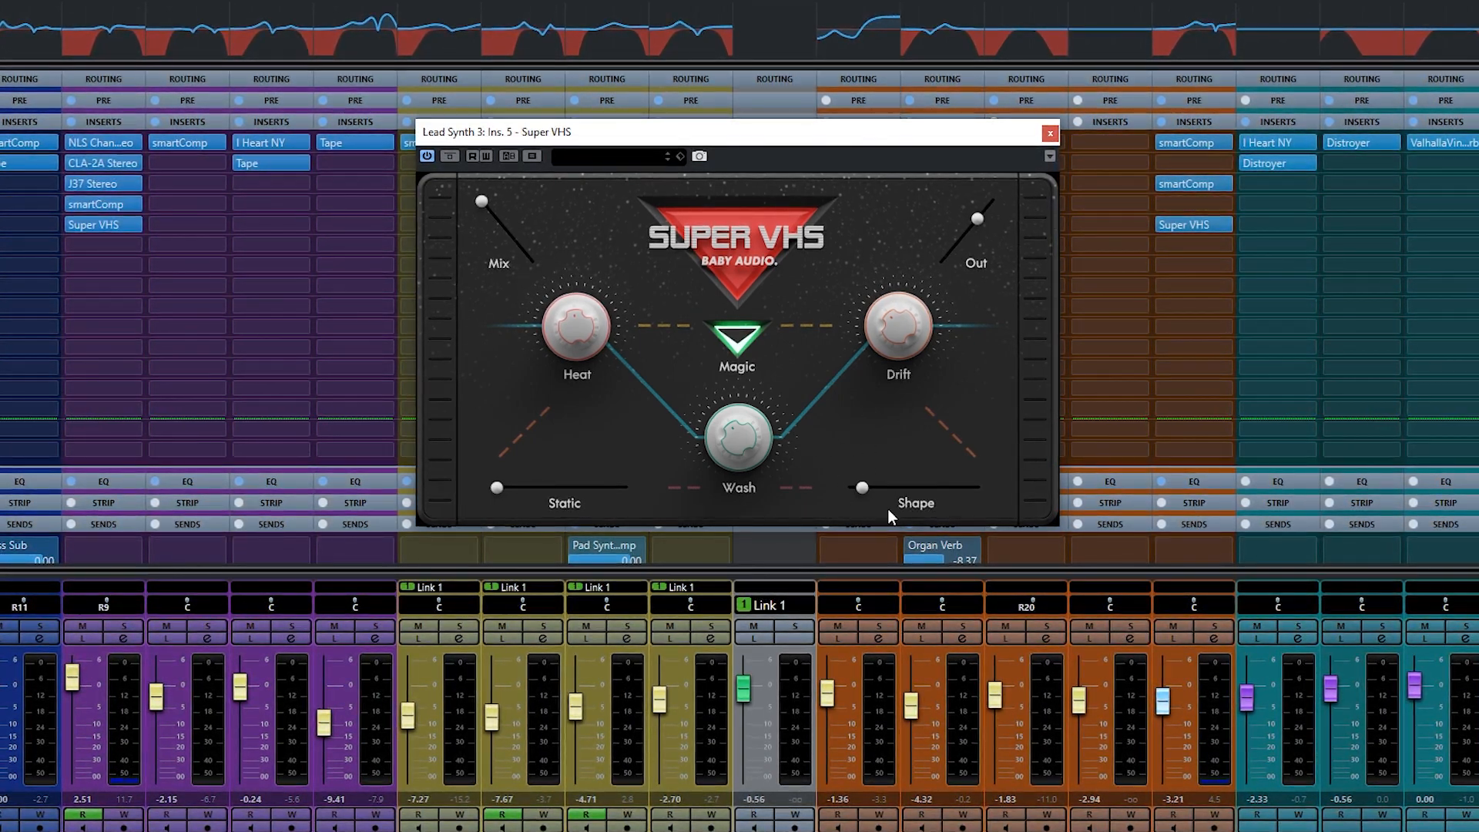
Step: Raise Shape past halfway in Lead Synth 3's Super VHS and return it to near its minimum
mouse_move(858, 488)
left_mouse_down()
mouse_move(967, 486)
mouse_move(871, 491)
left_mouse_up()
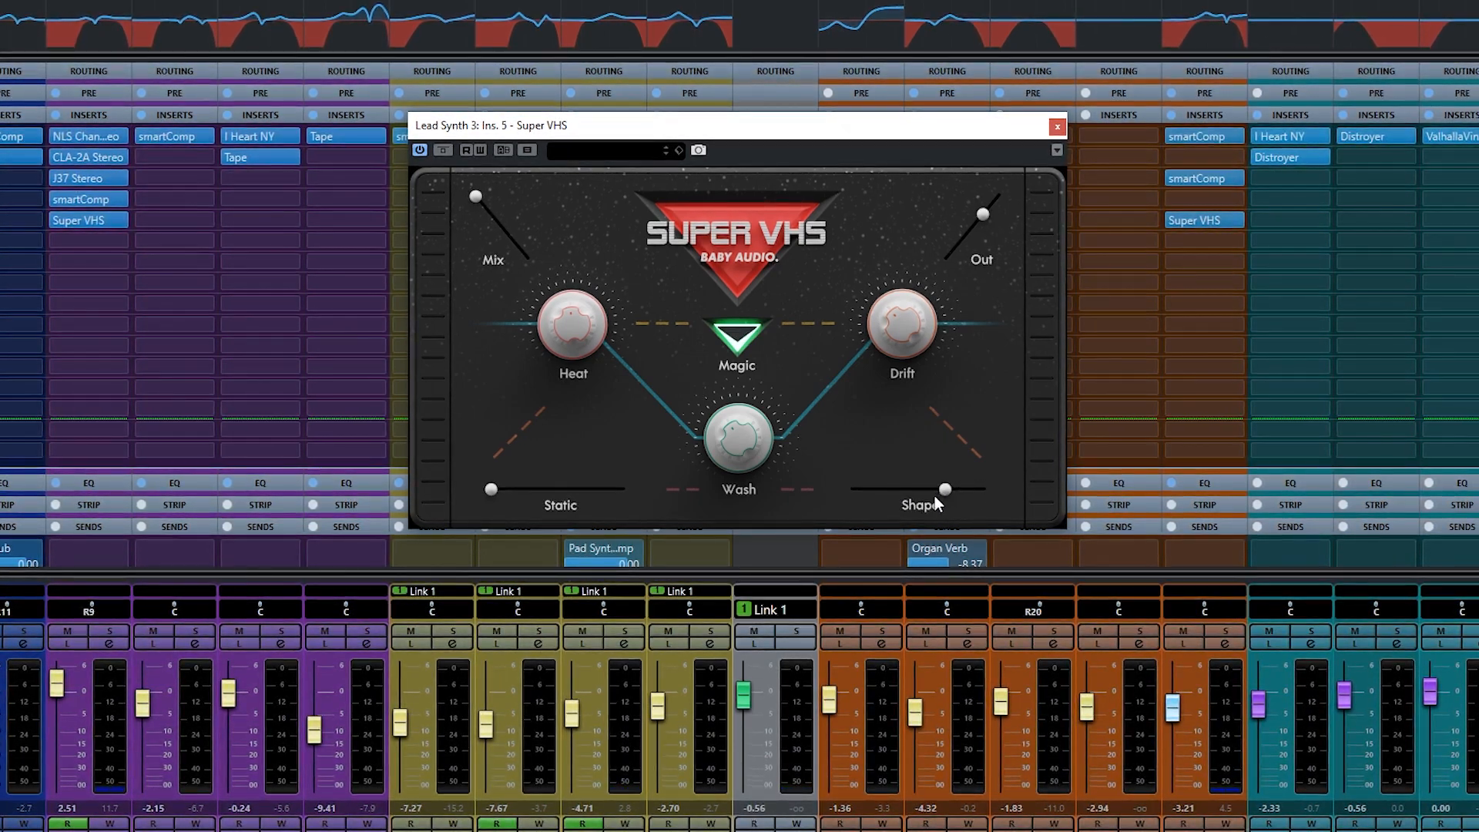
mouse_move(852, 489)
left_mouse_down()
mouse_move(981, 487)
mouse_move(863, 495)
left_mouse_up()
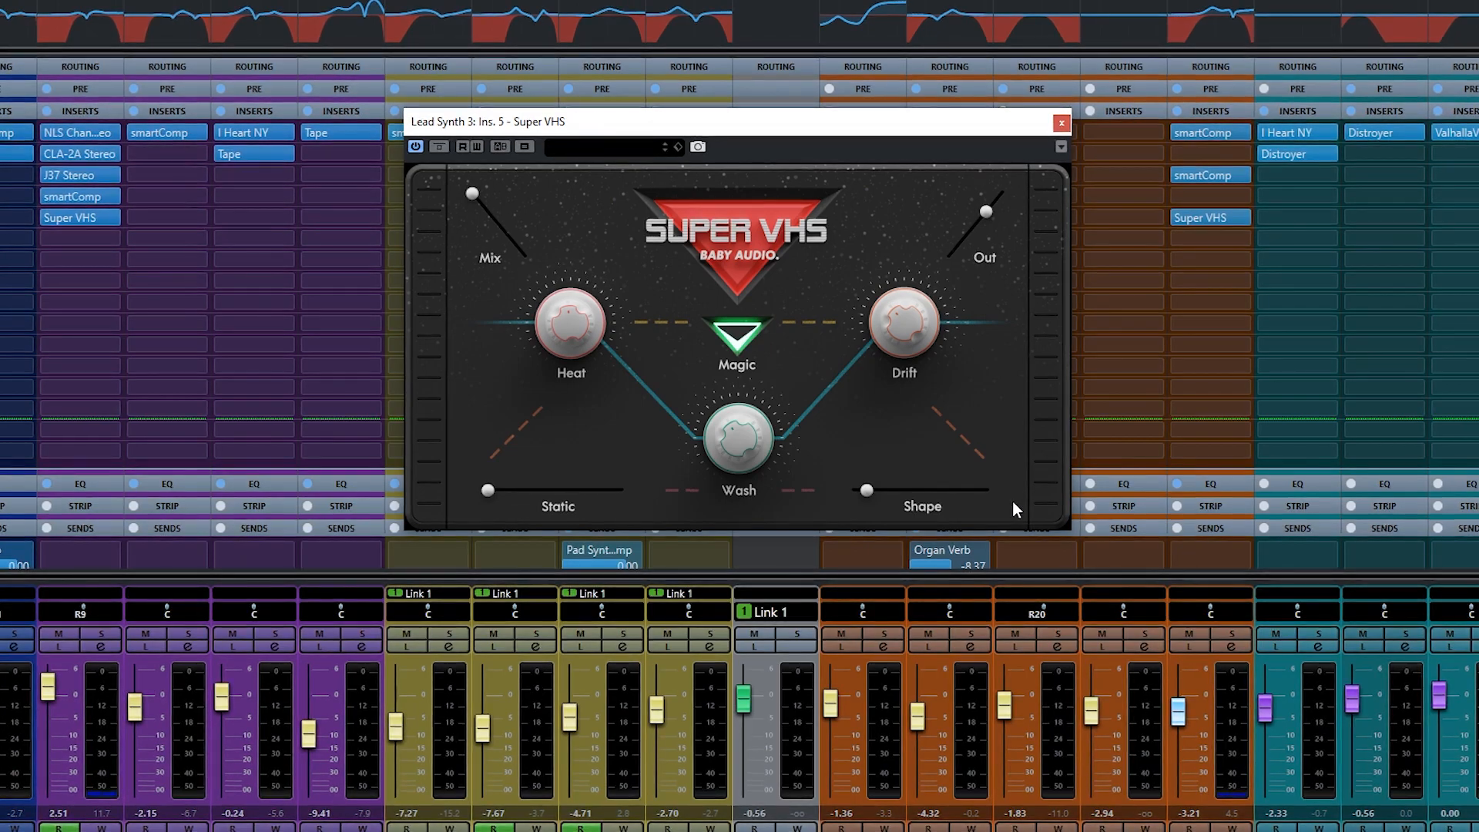
mouse_move(862, 493)
left_mouse_down()
mouse_move(903, 493)
mouse_move(861, 493)
left_mouse_up()
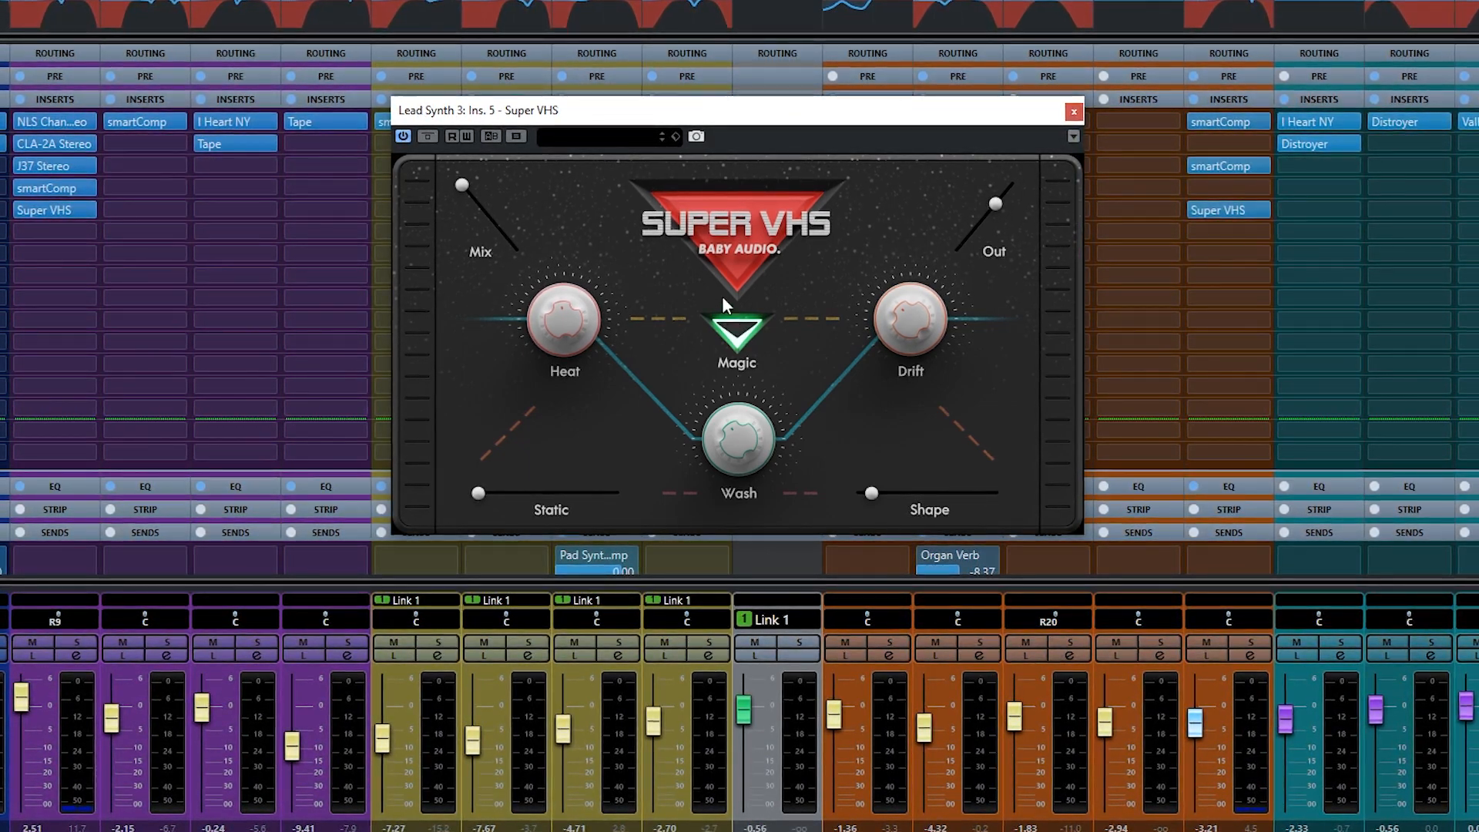
left_click_drag(779, 121, 817, 136)
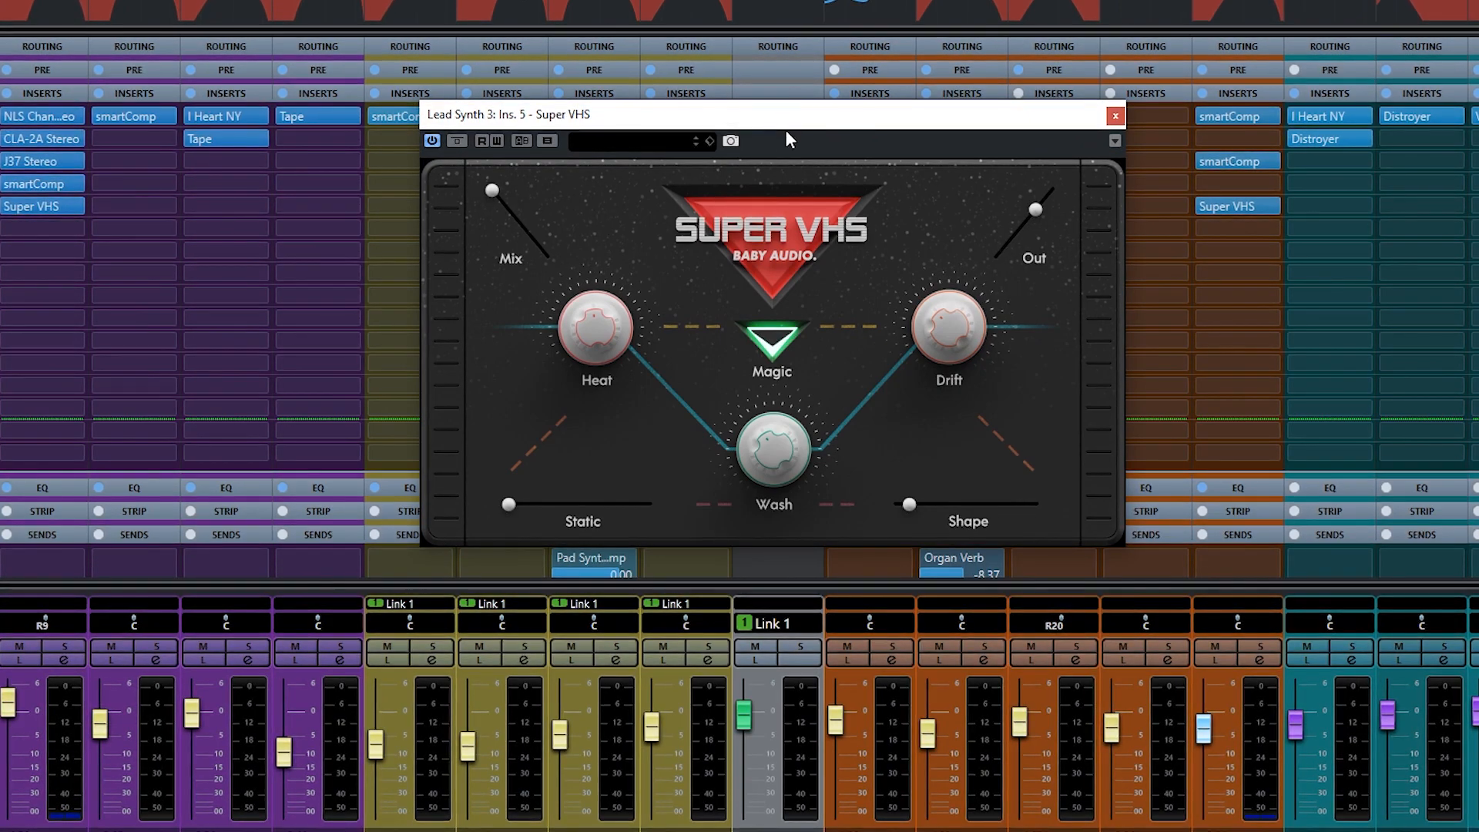
mouse_move(780, 130)
left_mouse_down()
mouse_move(749, 127)
mouse_move(760, 136)
left_mouse_up()
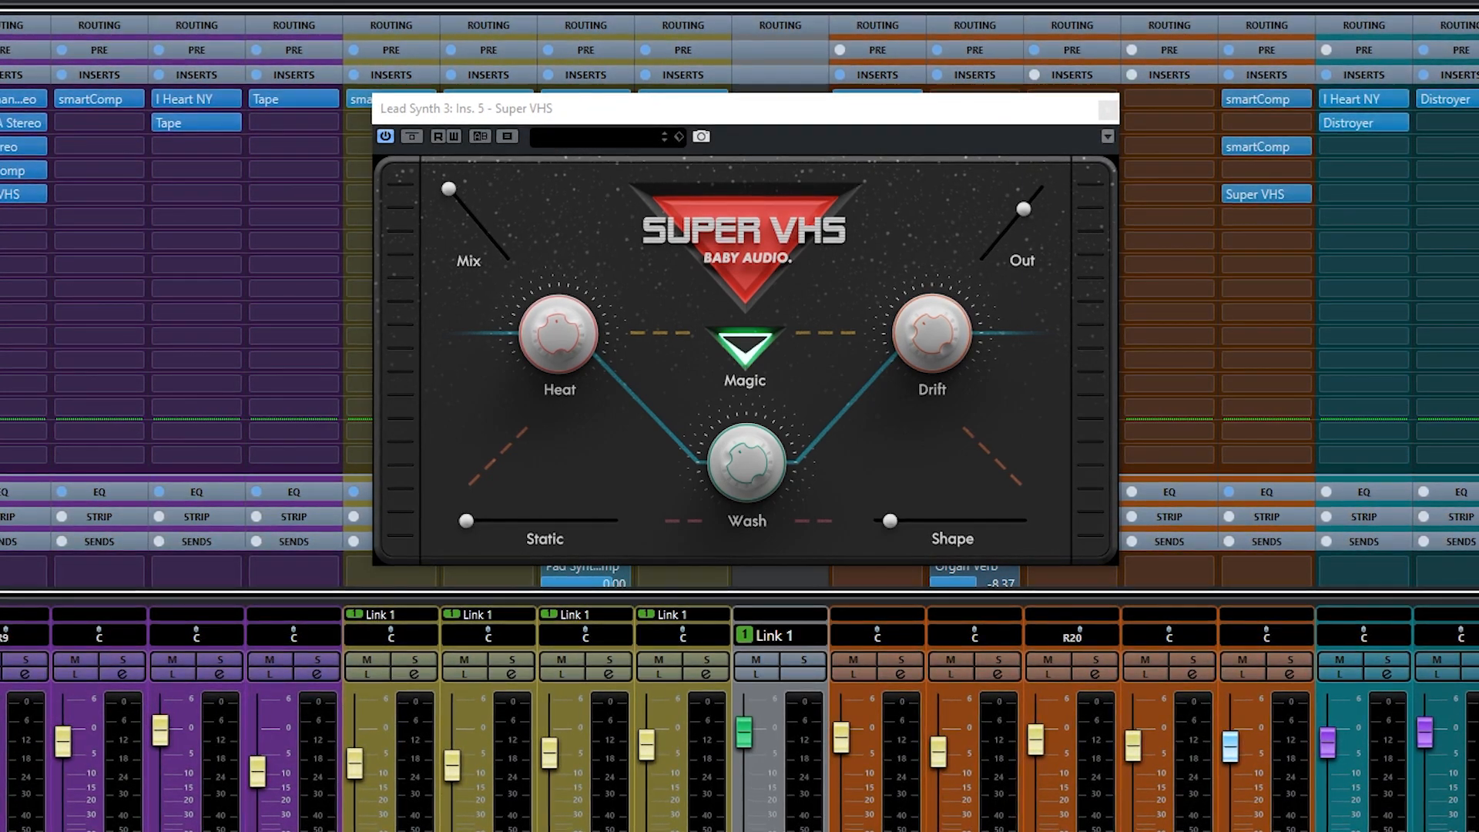
left_click_drag(930, 103, 930, 145)
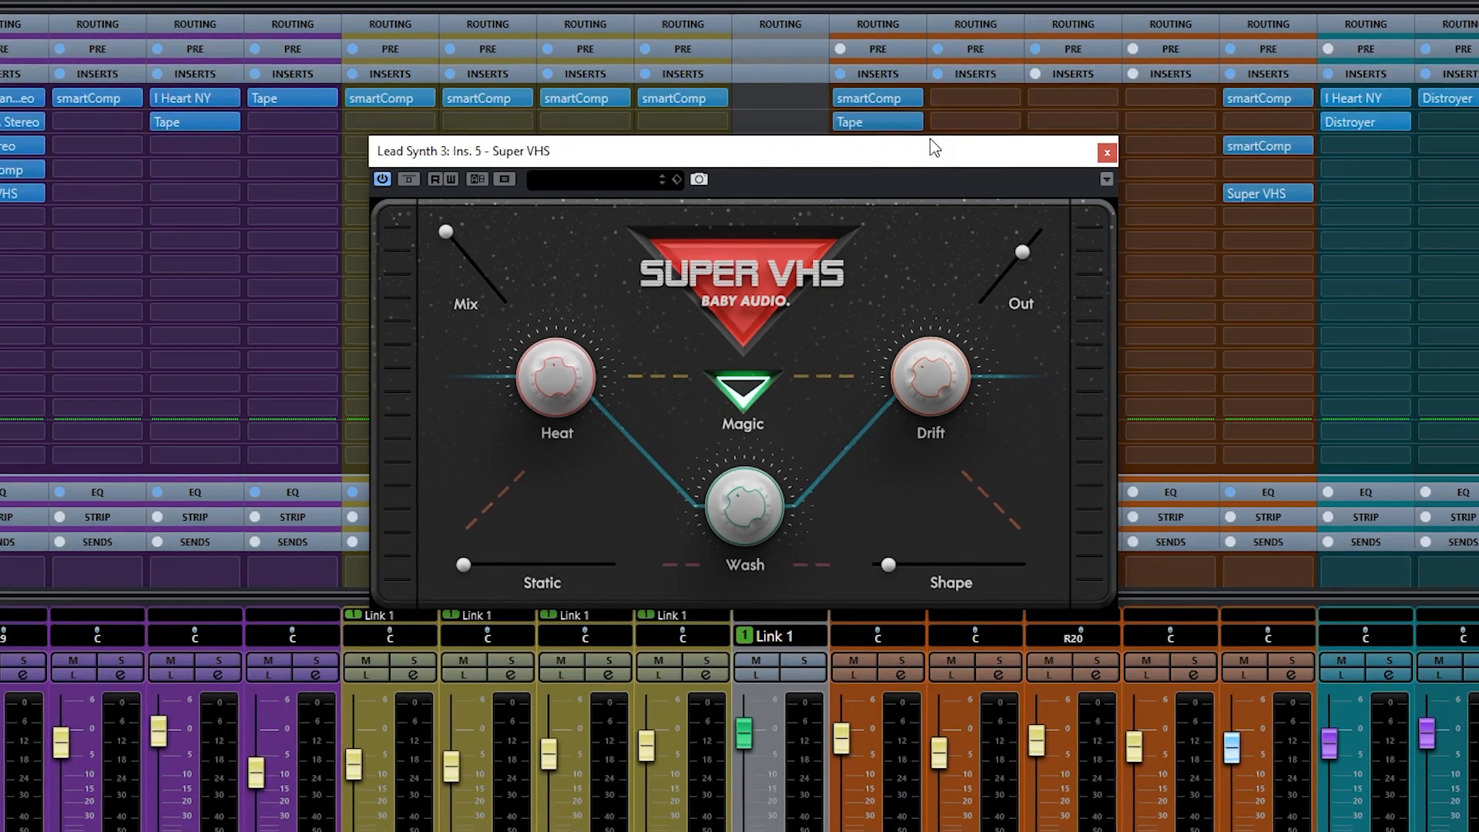